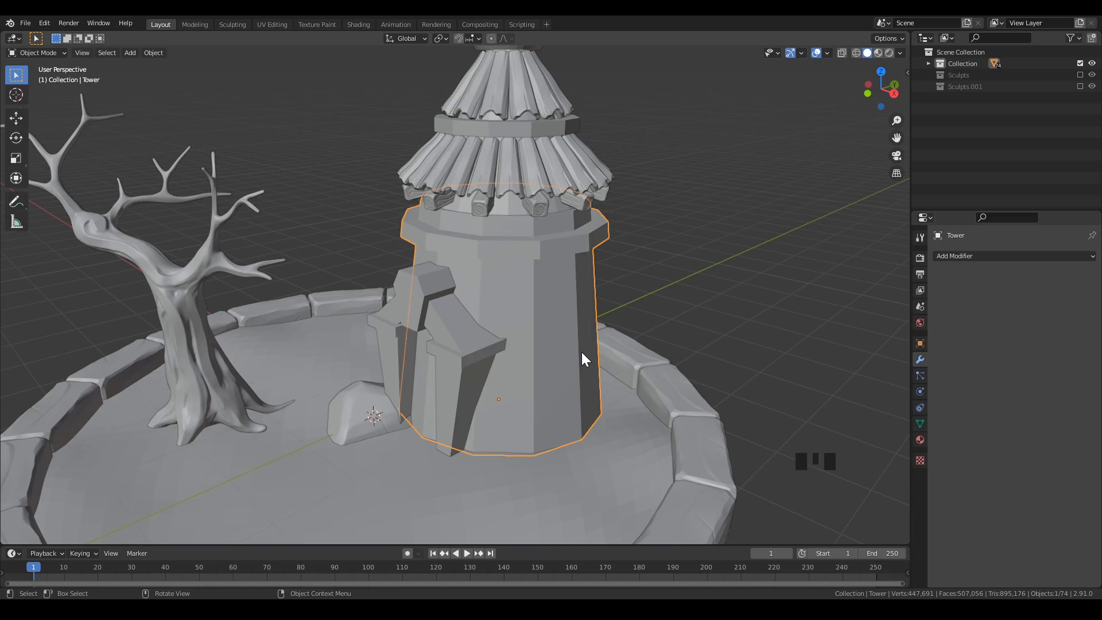
Add a Bevel modifier to the tower with an amount of 0.025 m and 2 segments.
{"action": "scroll", "coordinate": [585, 344], "scroll_direction": "up", "scroll_amount": 2}
{"action": "middle_click_drag", "start_coordinate": [706, 308], "coordinate": [674, 311], "text": "shift"}
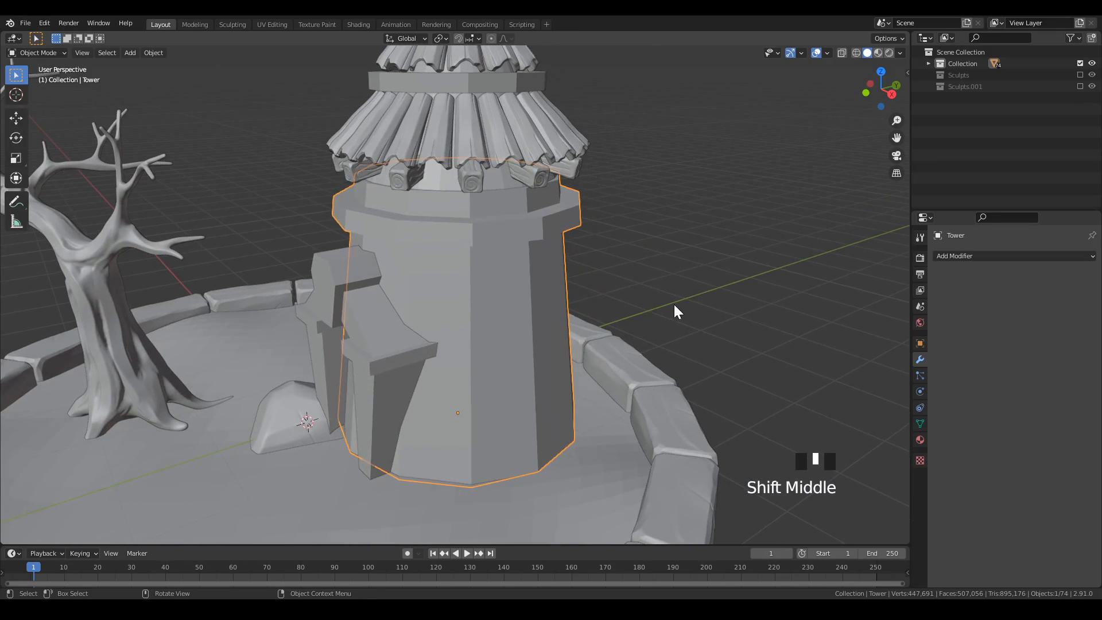
{"action": "scroll", "coordinate": [674, 307], "scroll_direction": "up", "scroll_amount": 1}
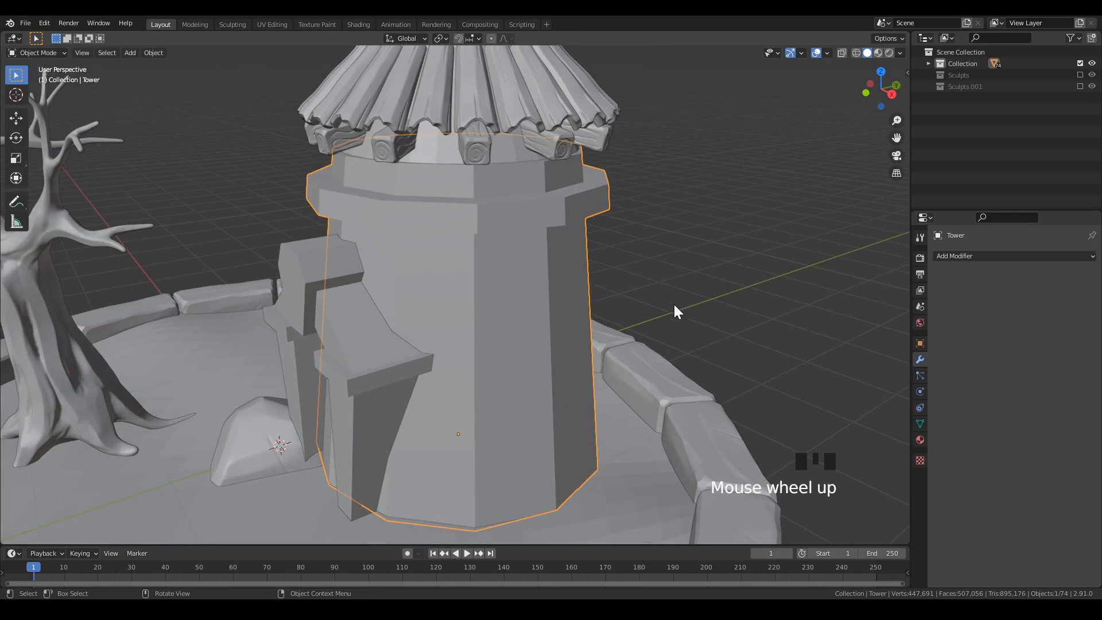
{"action": "left_click", "coordinate": [948, 256]}
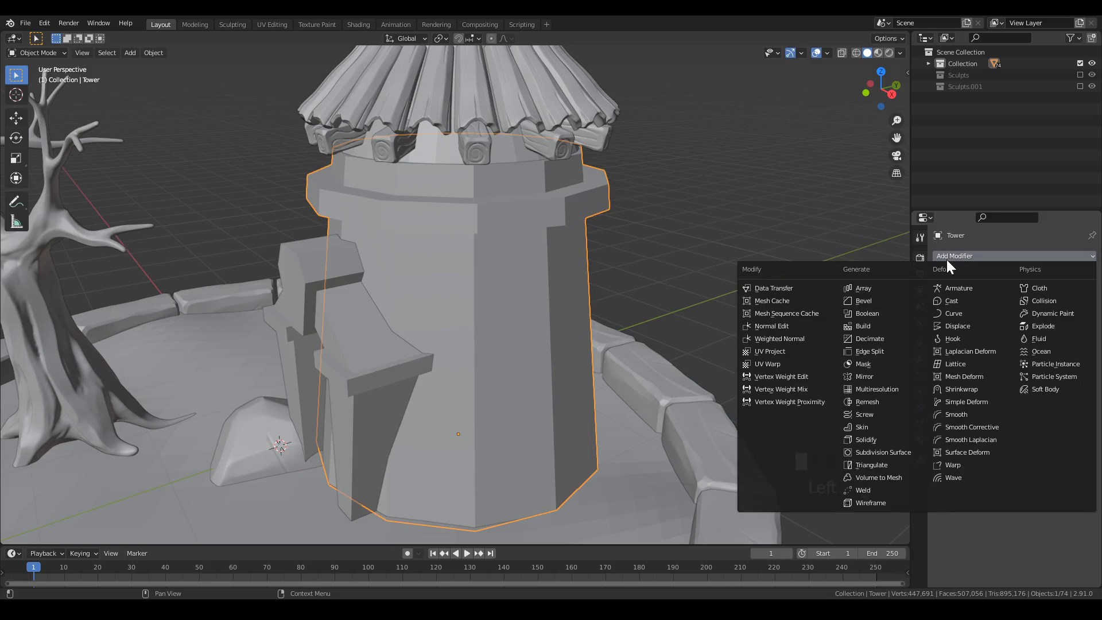
{"action": "left_click", "coordinate": [874, 302]}
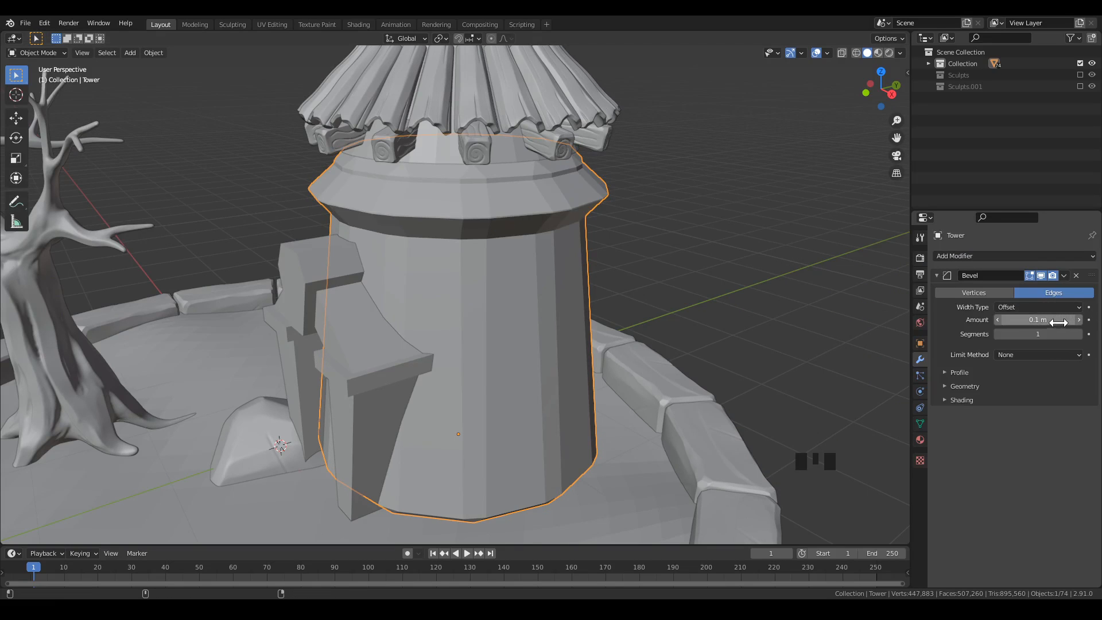
{"action": "left_click_drag", "start_coordinate": [1058, 319], "coordinate": [1006, 319], "text": "shift"}
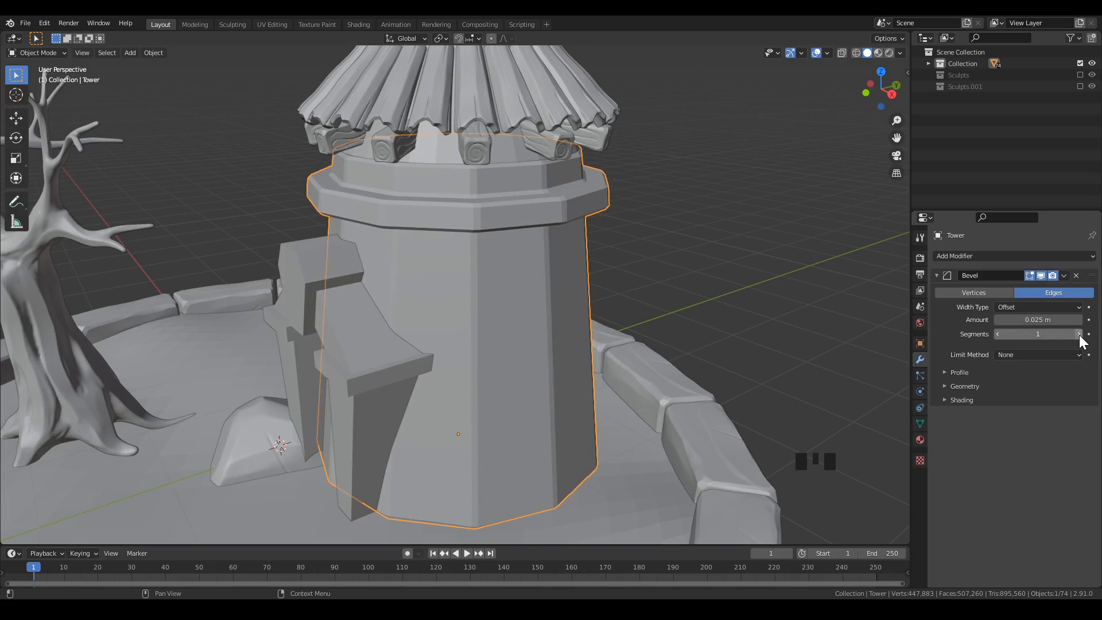
{"action": "left_click", "coordinate": [1080, 335]}
{"action": "scroll", "coordinate": [678, 279], "scroll_direction": "up", "scroll_amount": 2}
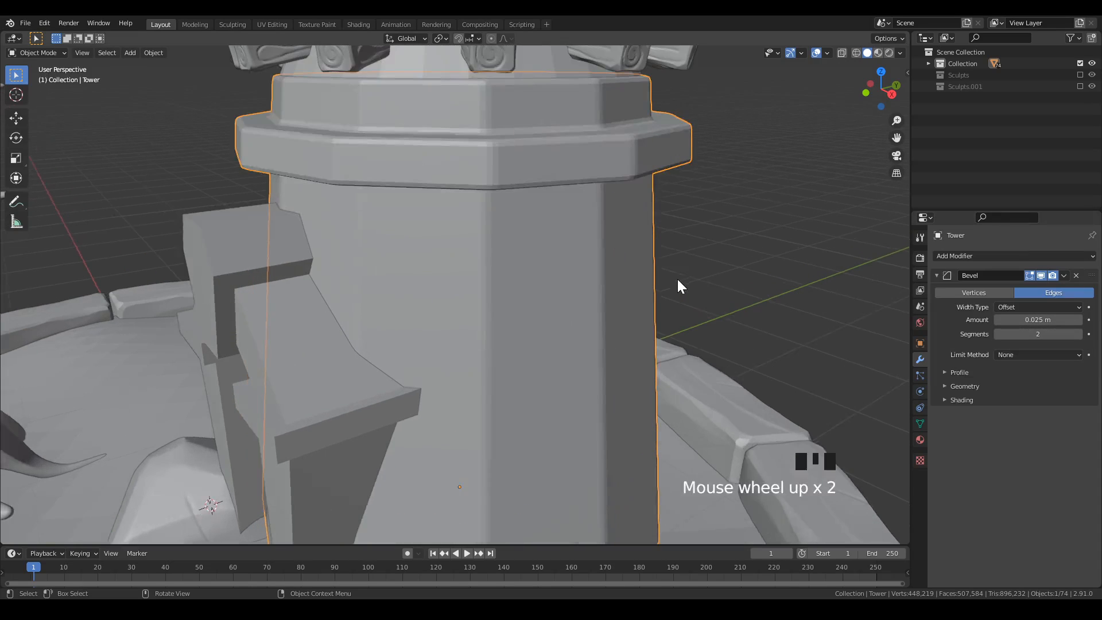
{"action": "middle_click_drag", "start_coordinate": [656, 186], "coordinate": [647, 216], "text": "shift"}
{"action": "scroll", "coordinate": [607, 242], "scroll_direction": "down", "scroll_amount": 1, "text": "shift"}
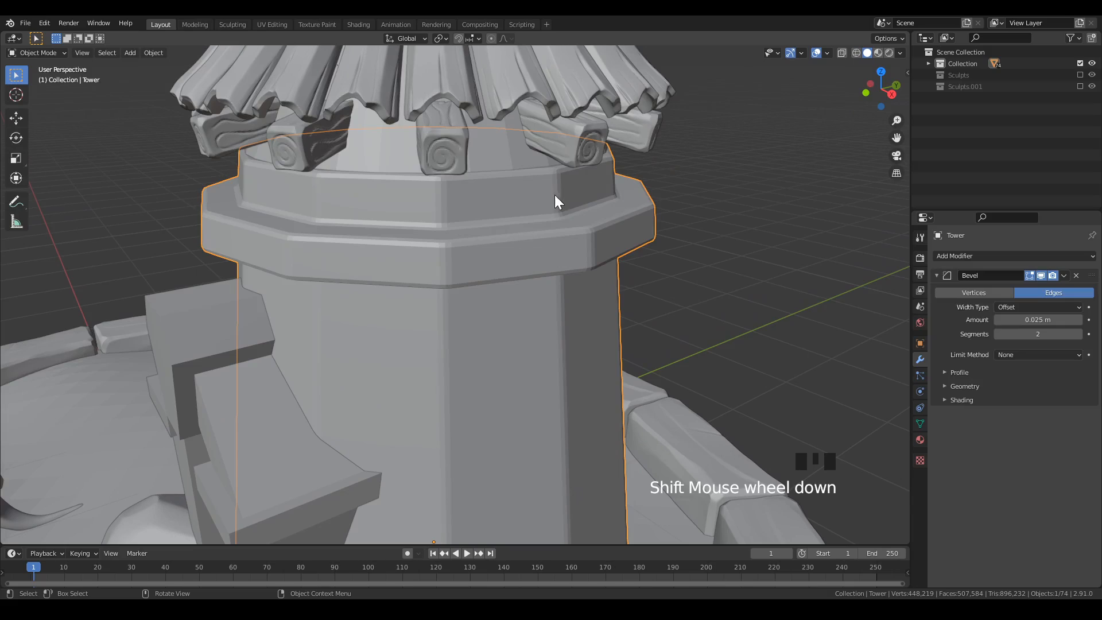
Limit the tower's bevel by Angle and set its outer miter to Arc.
{"action": "left_click", "coordinate": [784, 331]}
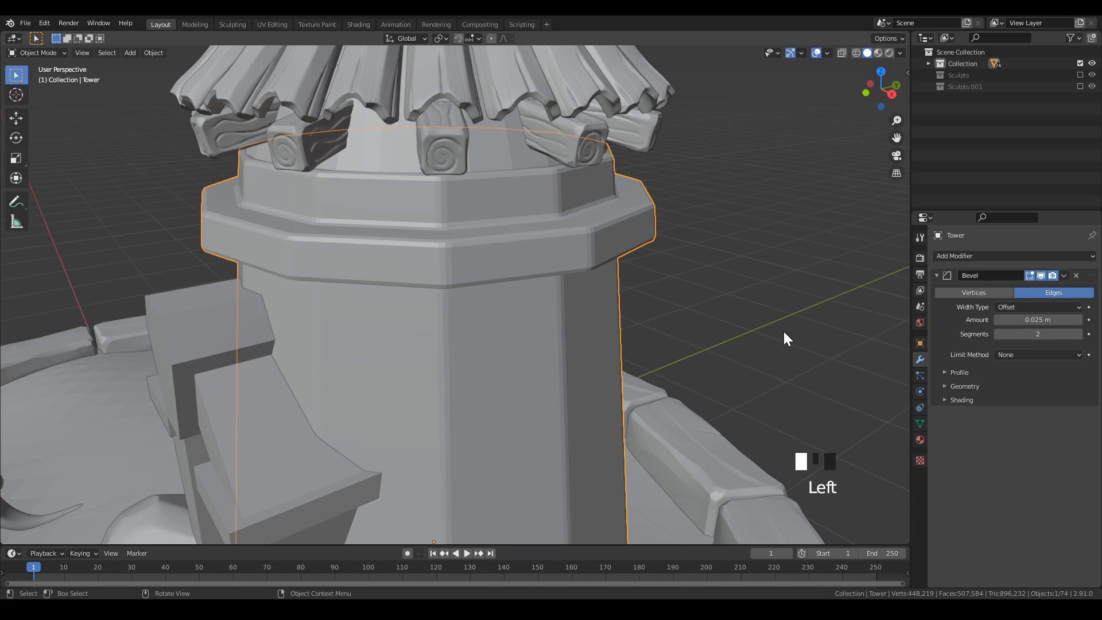
{"action": "left_click", "coordinate": [1025, 354]}
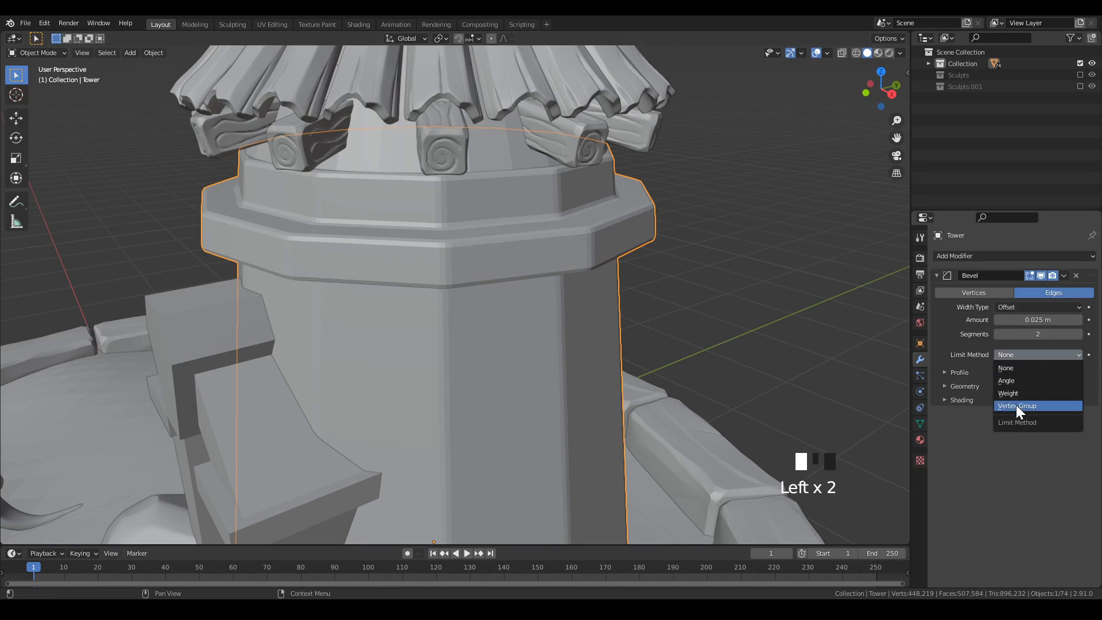
{"action": "left_click", "coordinate": [1015, 382]}
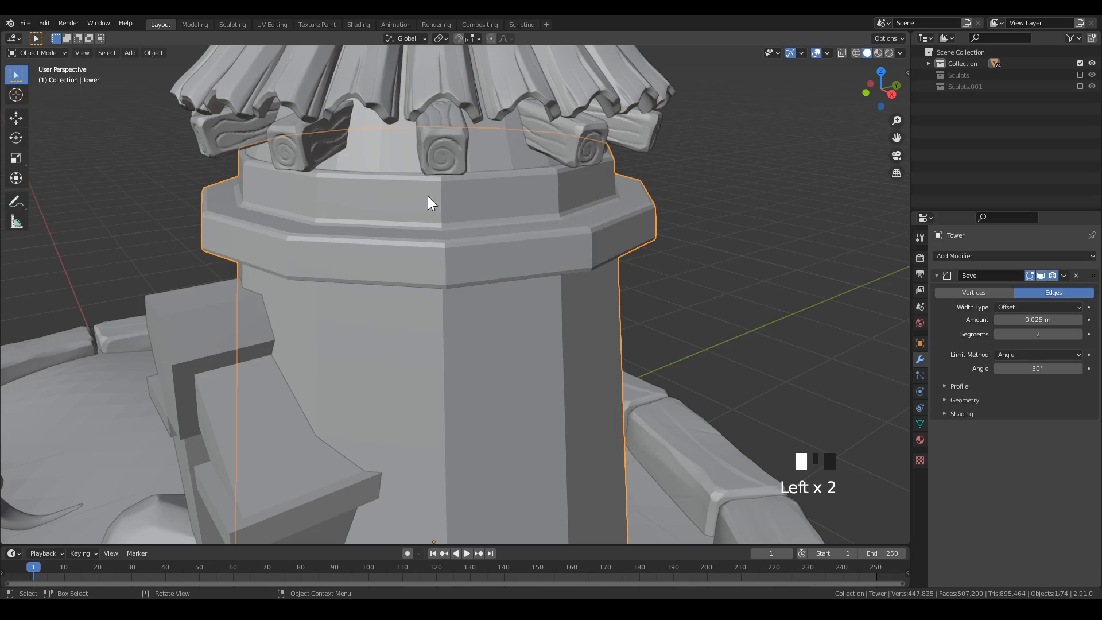
{"action": "left_click", "coordinate": [945, 399]}
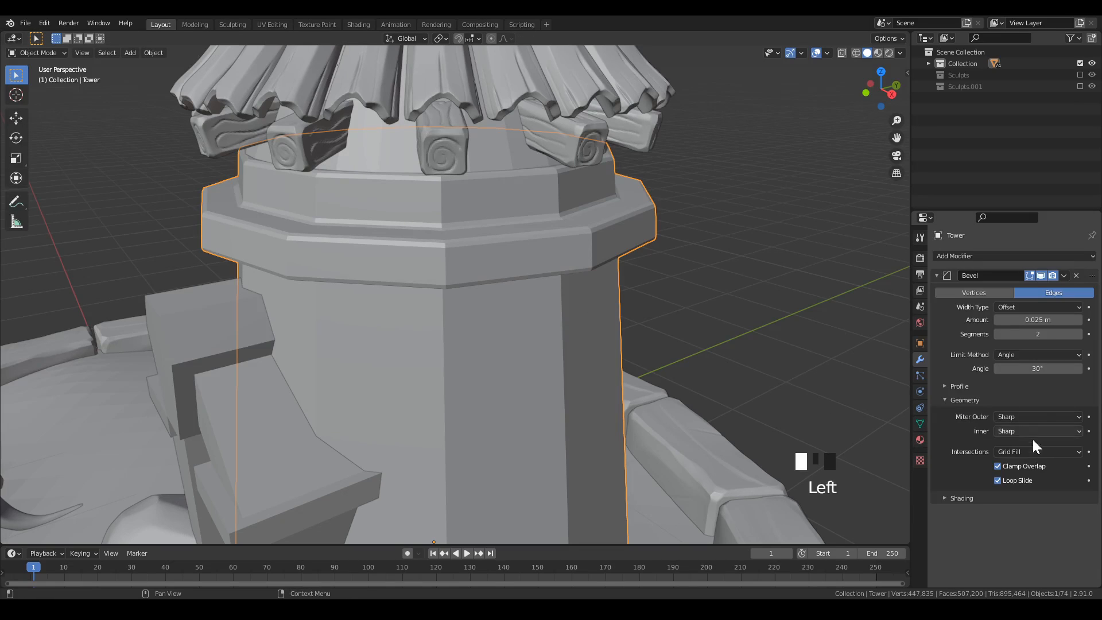
{"action": "left_click", "coordinate": [1019, 417]}
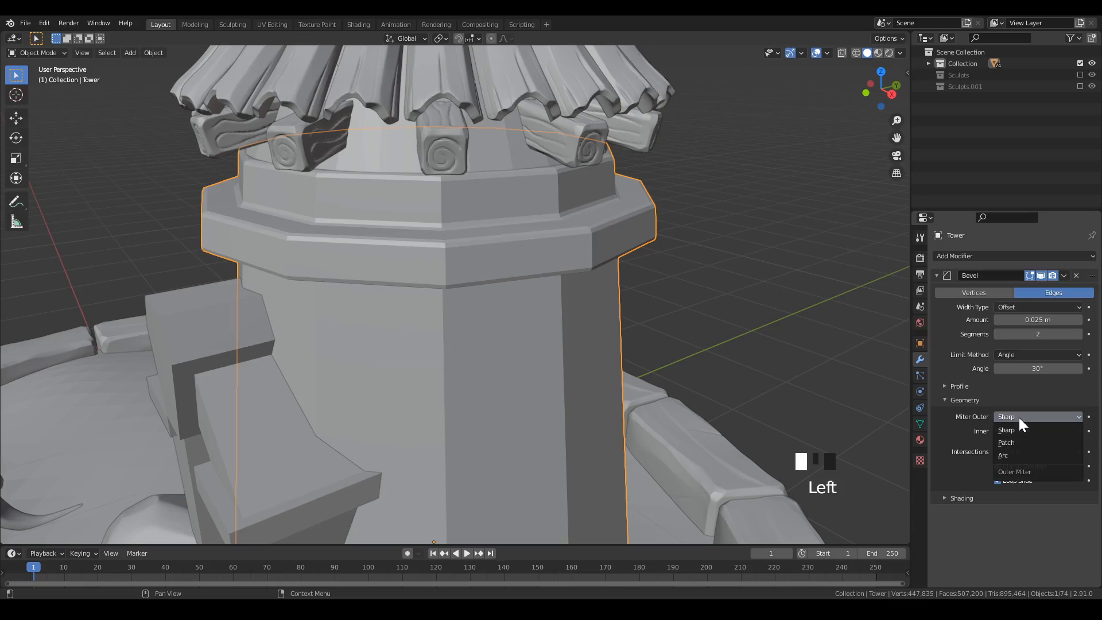
{"action": "left_click", "coordinate": [1015, 458]}
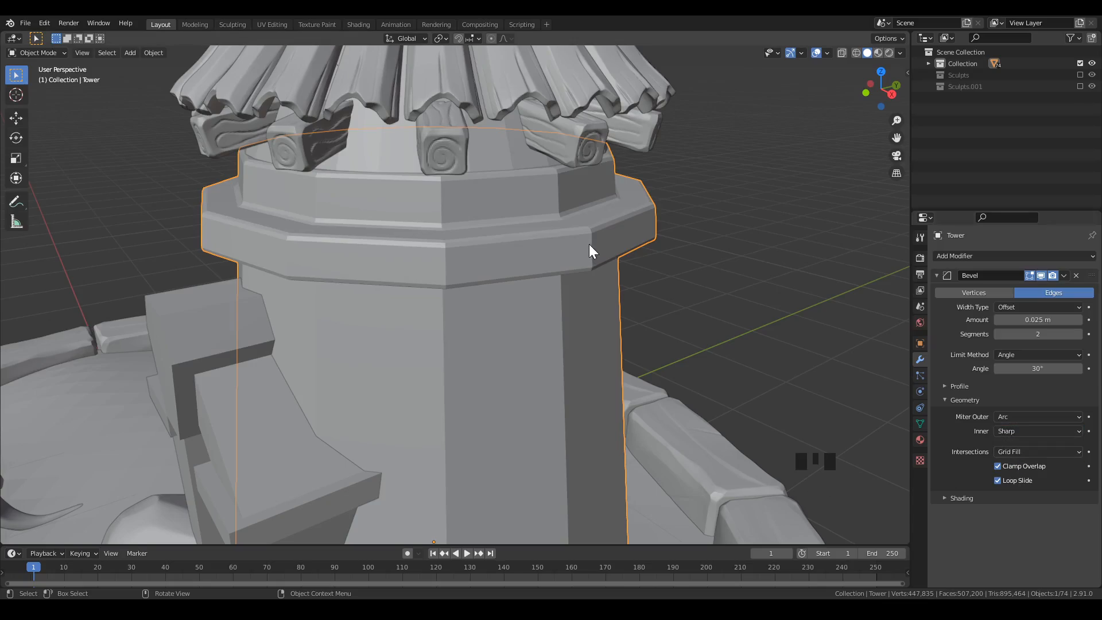
{"action": "middle_click_drag", "start_coordinate": [589, 243], "coordinate": [525, 234]}
{"action": "middle_click_drag", "start_coordinate": [291, 171], "coordinate": [552, 239]}
{"action": "key", "text": "less"}
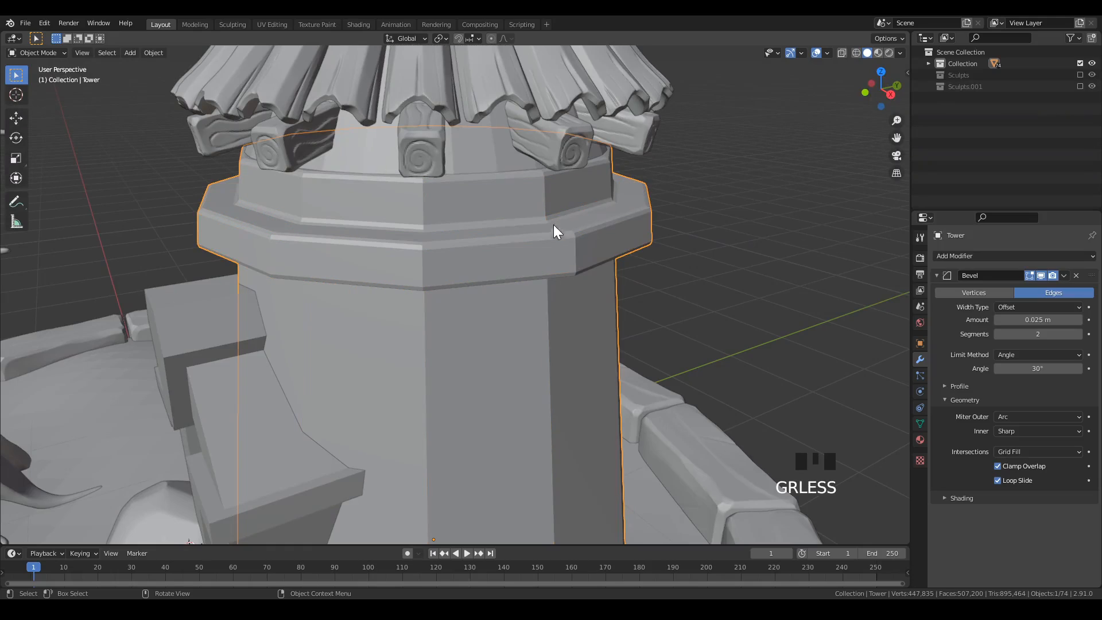
{"action": "left_click", "coordinate": [938, 276]}
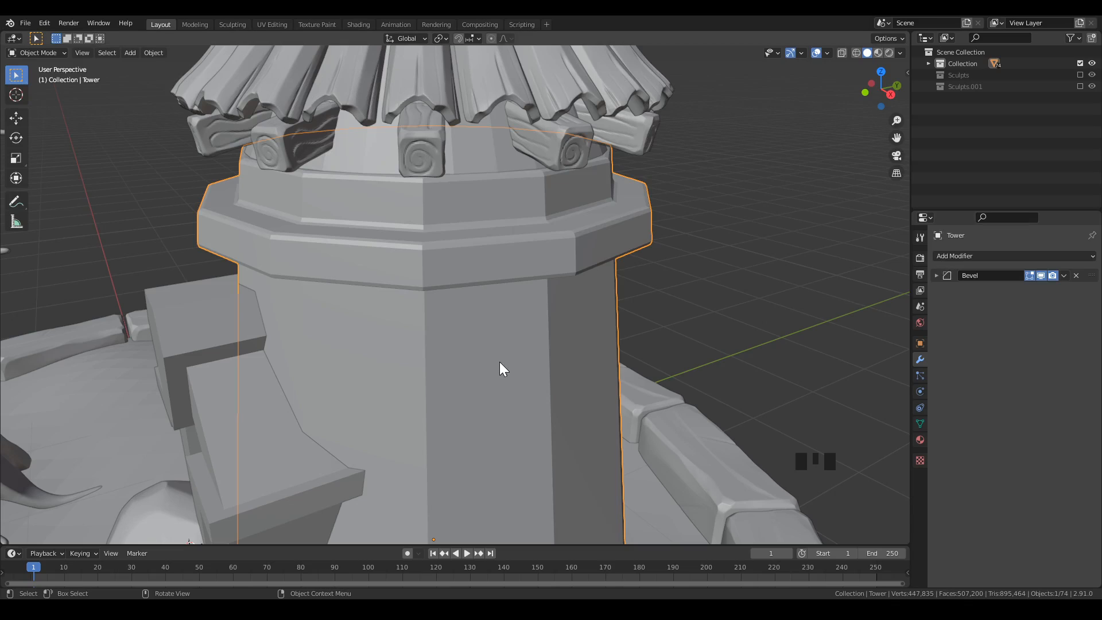
Add a Subdivision Surface modifier to the tower at viewport level 3.
{"action": "key", "text": "ctrl+2"}
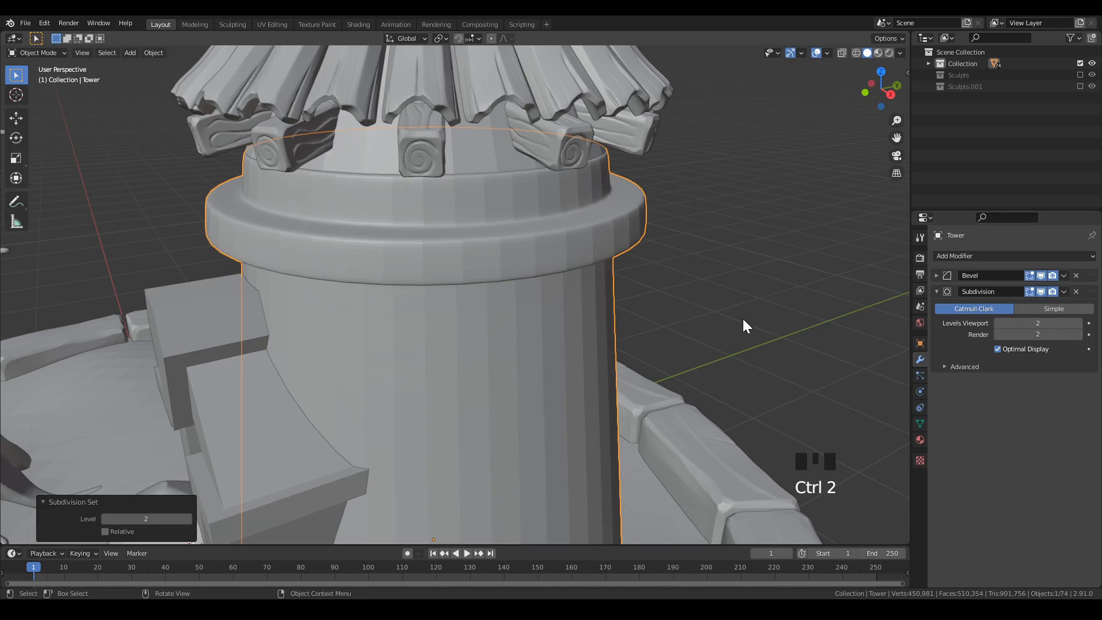
{"action": "key", "text": "ctrl+3"}
{"action": "middle_click_drag", "start_coordinate": [626, 281], "coordinate": [563, 322]}
{"action": "scroll", "coordinate": [542, 290], "scroll_direction": "down", "scroll_amount": 3}
{"action": "scroll", "coordinate": [561, 324], "scroll_direction": "up", "scroll_amount": 4}
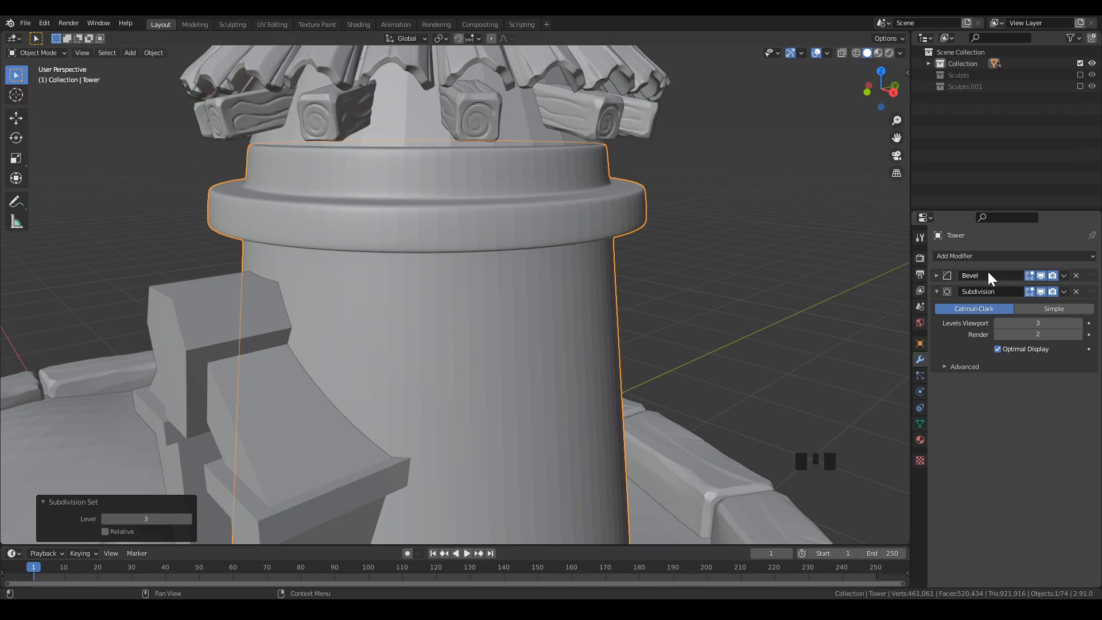
Apply the tower's Bevel modifier and its Subdivision modifier.
{"action": "left_click", "coordinate": [936, 276]}
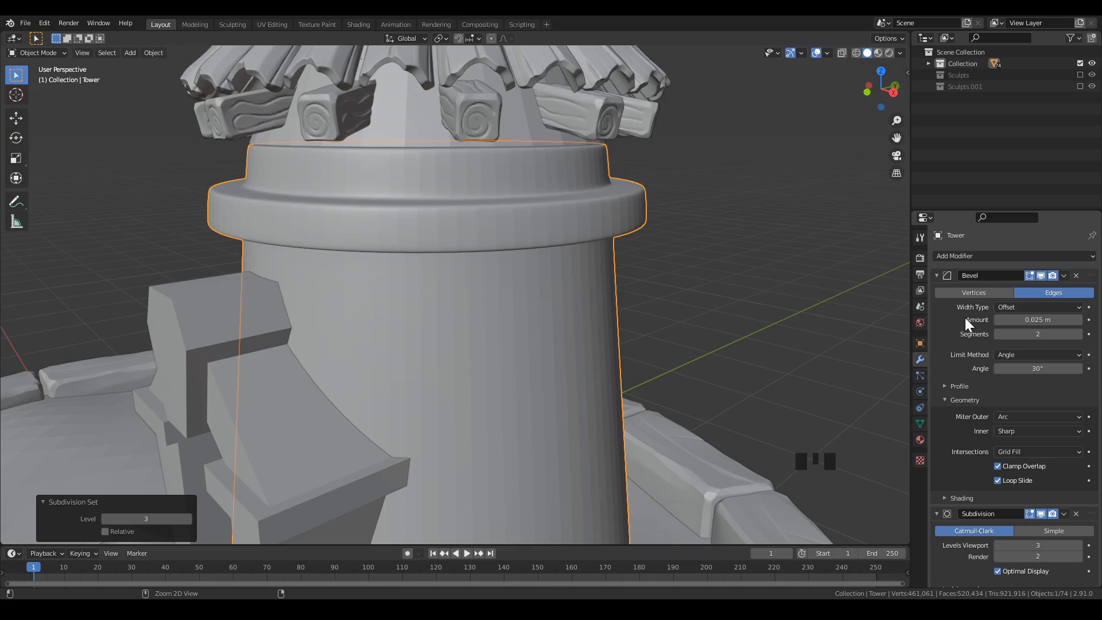
{"action": "key", "text": "ctrl+a"}
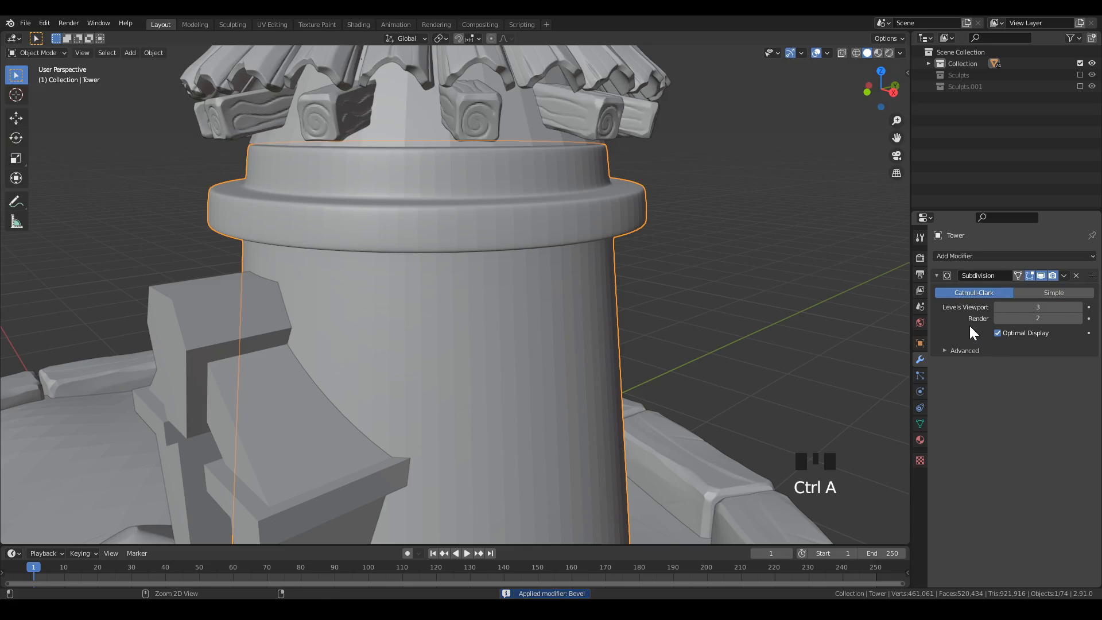
{"action": "key", "text": "ctrl+a"}
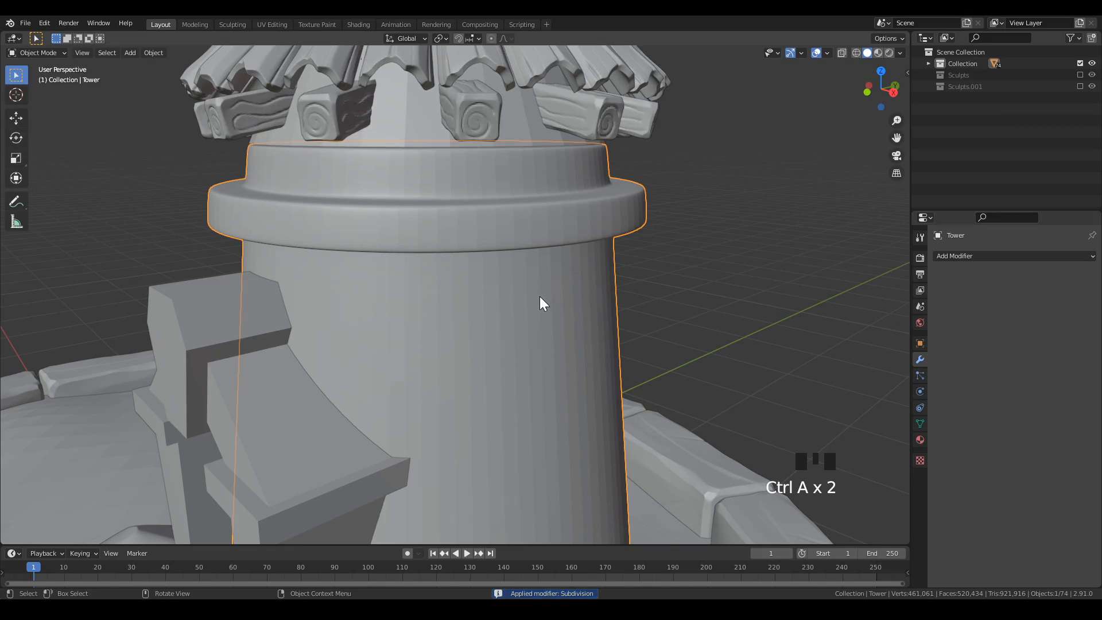
Switch to the Sculpting workspace and isolate the tower in local view.
{"action": "left_click", "coordinate": [233, 24]}
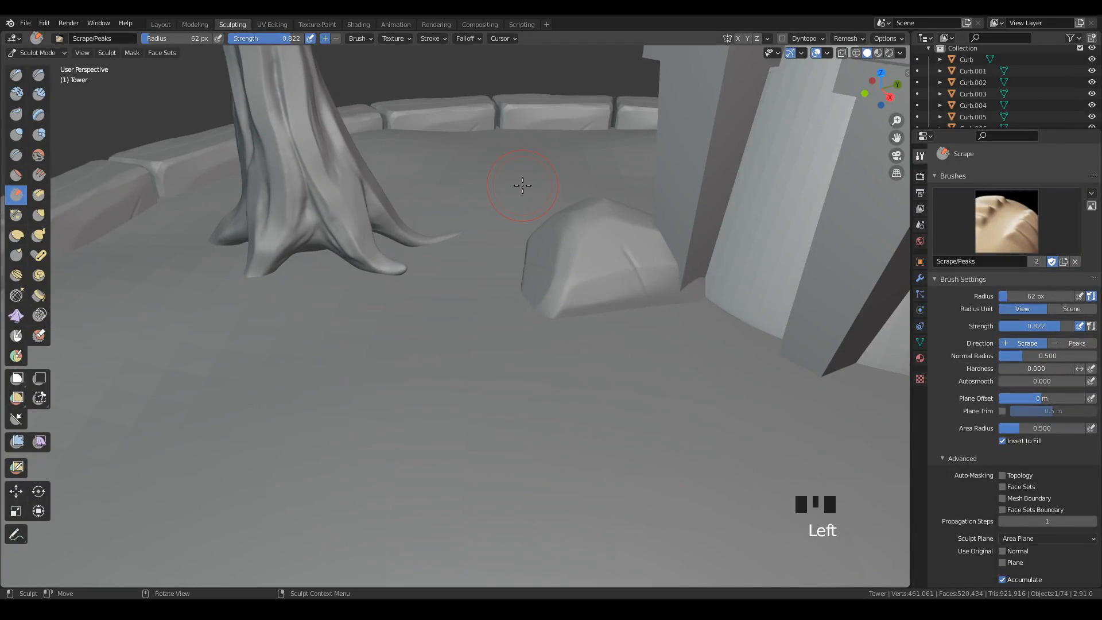
{"action": "key", "text": "KP_Divide"}
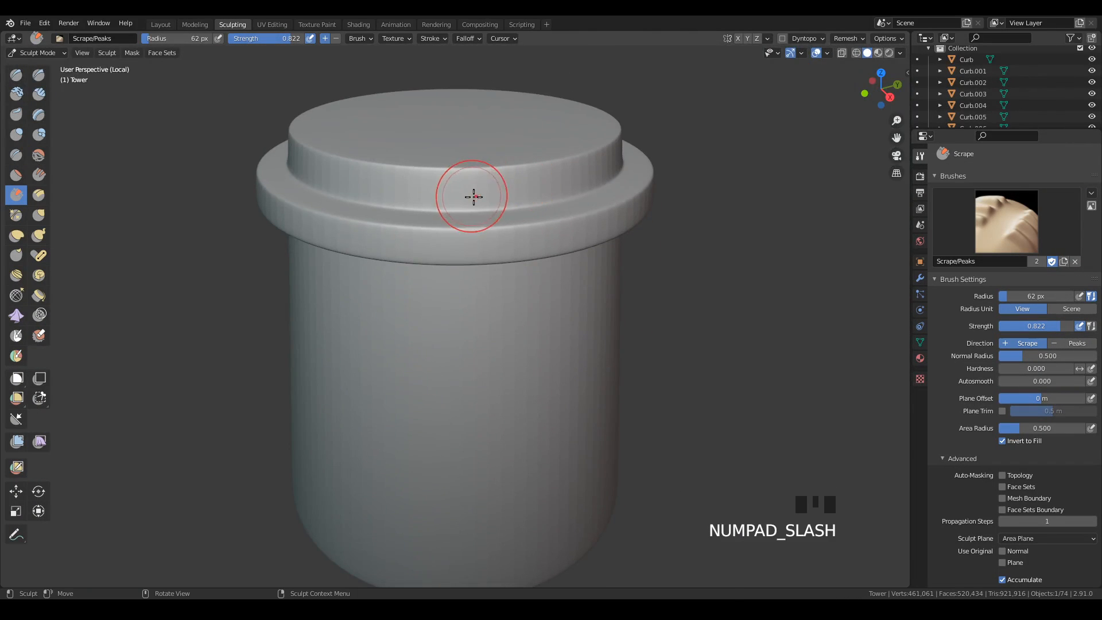
{"action": "middle_click_drag", "start_coordinate": [755, 232], "coordinate": [761, 248]}
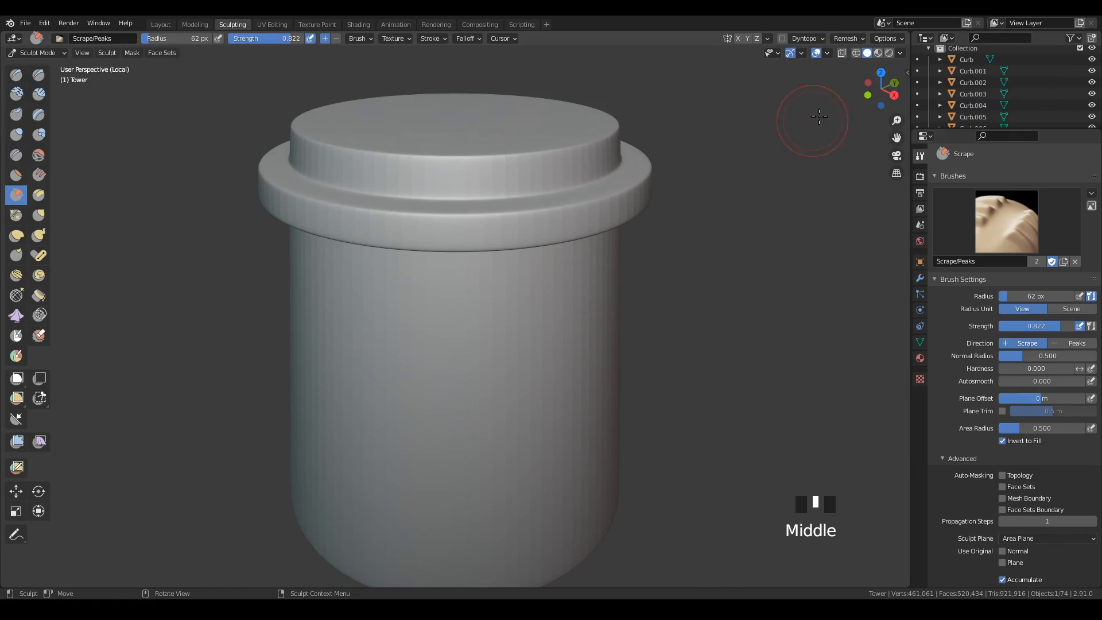
Voxel-remesh the tower with a voxel size smaller than 0.1 m and check its mesh density in wireframe.
{"action": "left_click", "coordinate": [842, 38]}
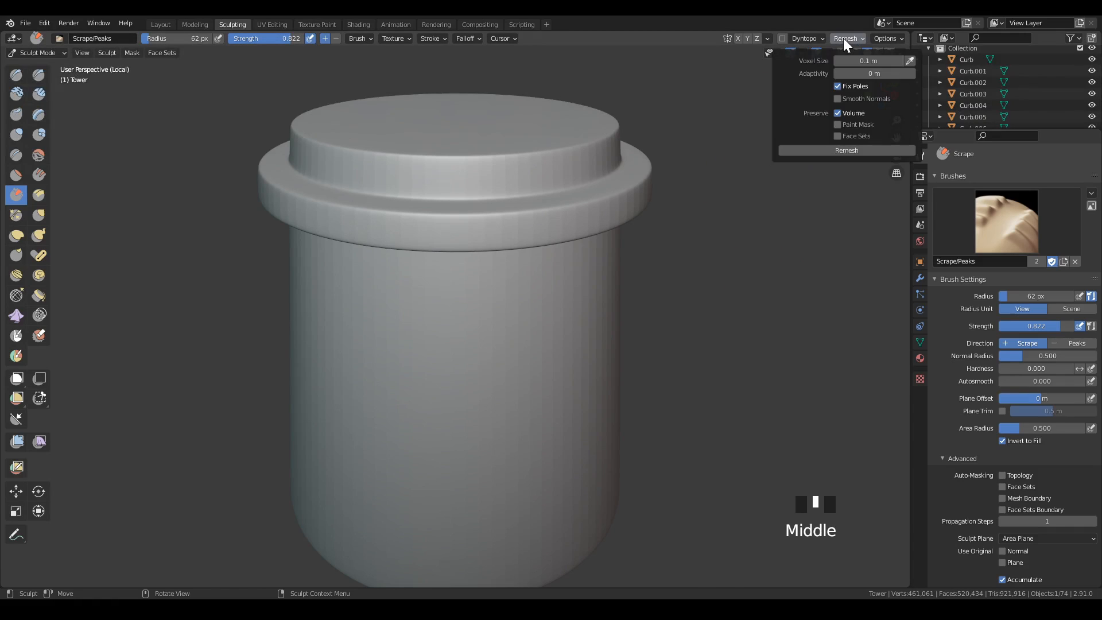
{"action": "left_click", "coordinate": [882, 61]}
{"action": "key", "text": "Return"}
{"action": "left_click", "coordinate": [870, 152]}
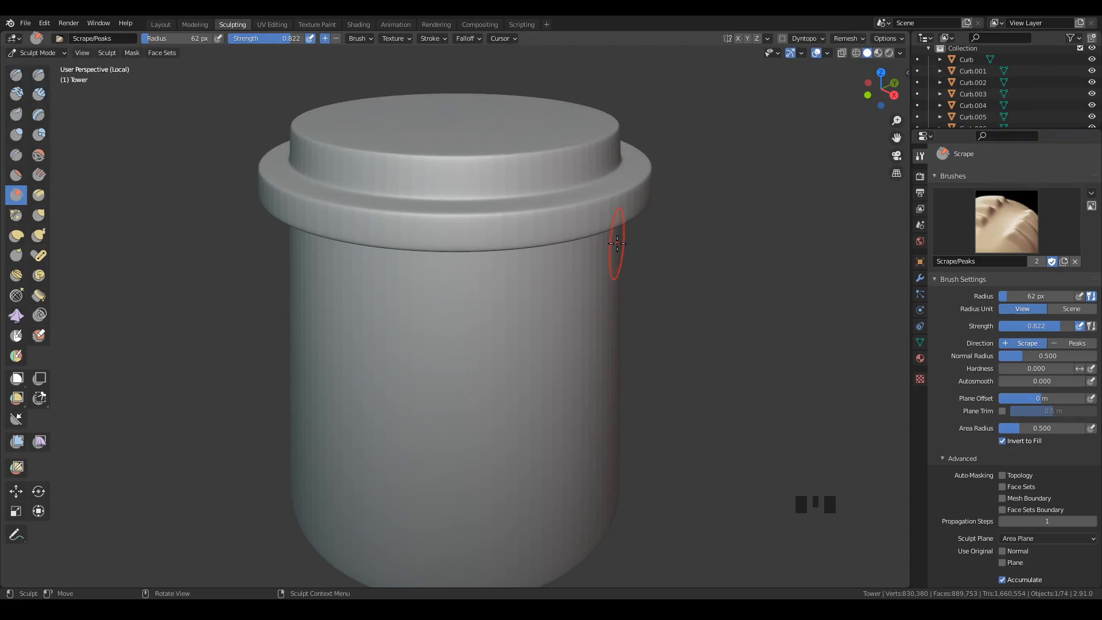
{"action": "key", "text": "less"}
{"action": "scroll", "coordinate": [573, 246], "scroll_direction": "up", "scroll_amount": 4}
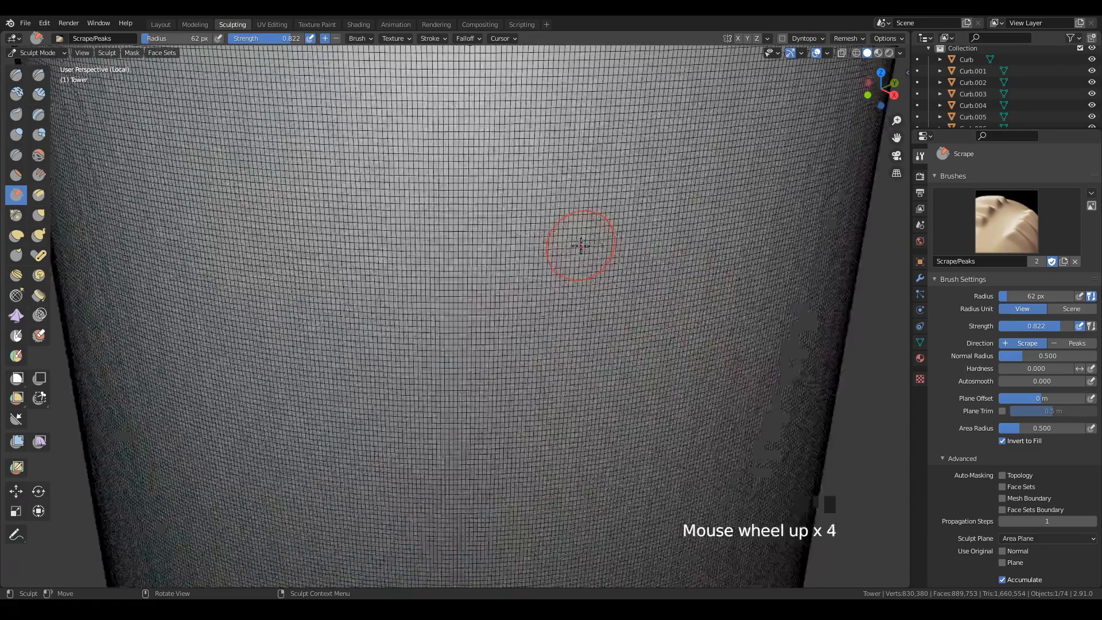
{"action": "scroll", "coordinate": [585, 240], "scroll_direction": "down", "scroll_amount": 1}
{"action": "scroll", "coordinate": [584, 239], "scroll_direction": "down", "scroll_amount": 4}
{"action": "key", "text": "less"}
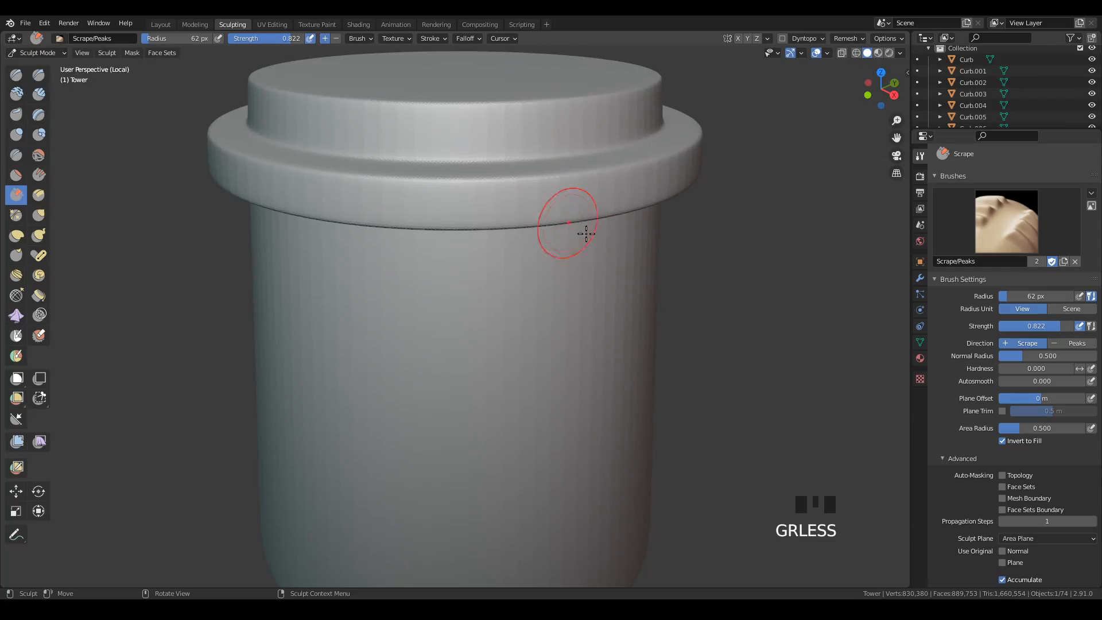
{"action": "scroll", "coordinate": [599, 233], "scroll_direction": "down", "scroll_amount": 1}
{"action": "middle_click_drag", "start_coordinate": [598, 233], "coordinate": [595, 198]}
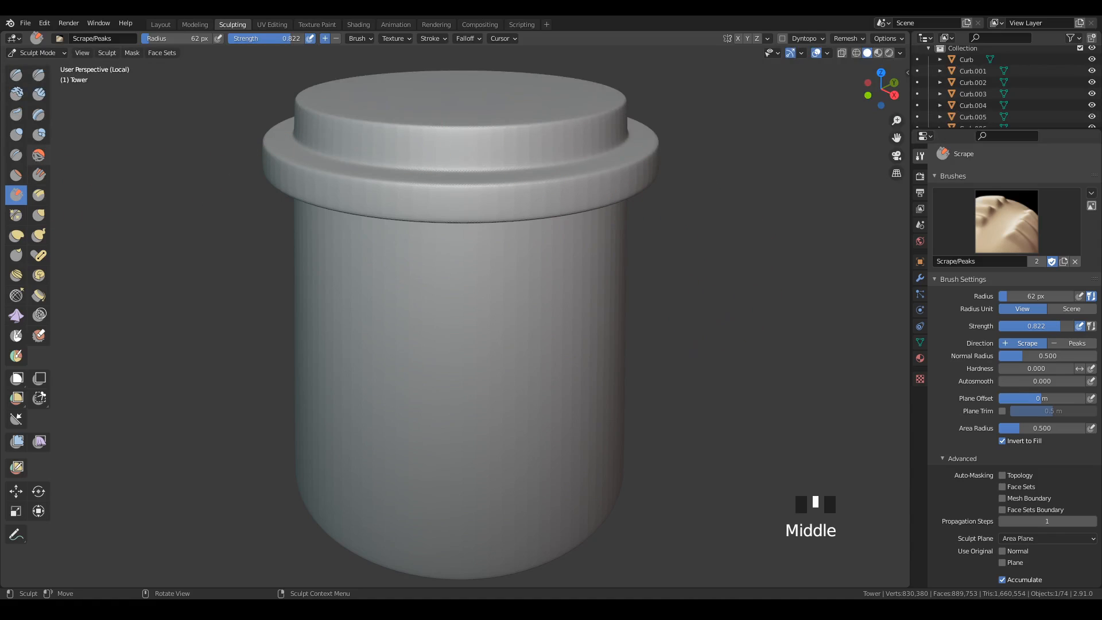
Smooth the vertical facets out of the tower's wall all the way around, using the Smooth brush with a radius of 181 px.
{"action": "left_click", "coordinate": [38, 155]}
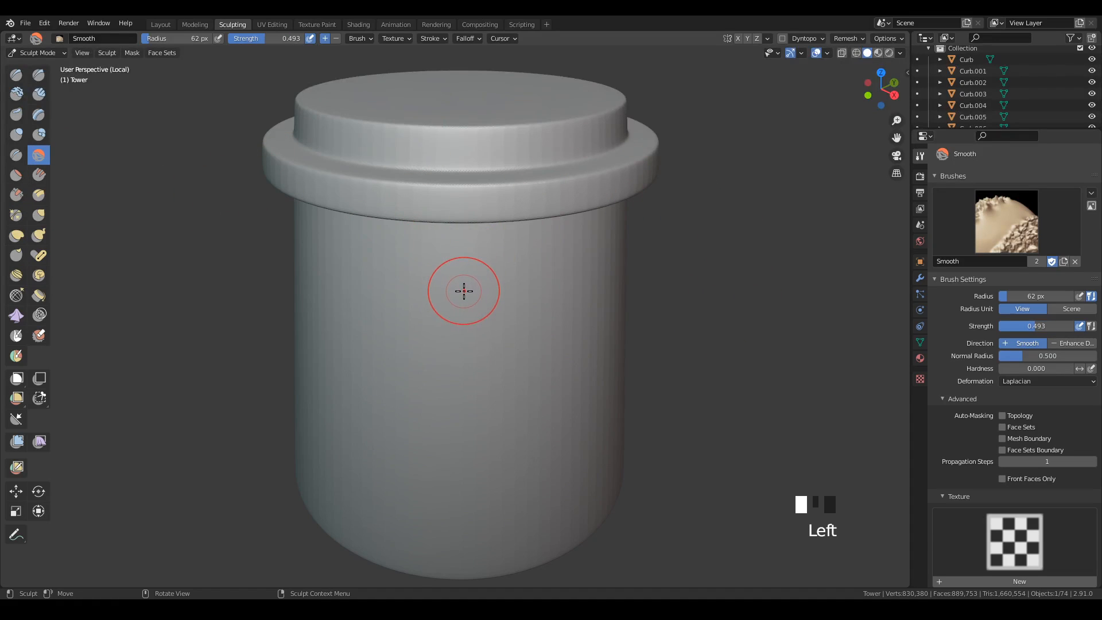
{"action": "key", "text": "f"}
{"action": "left_click", "coordinate": [555, 351]}
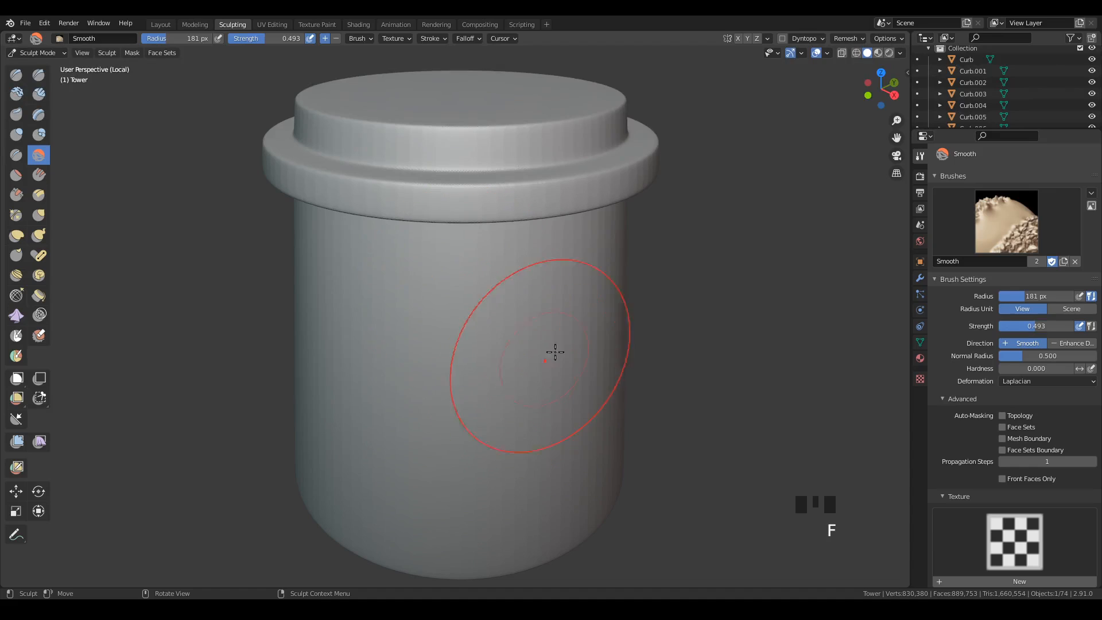
{"action": "middle_click_drag", "start_coordinate": [589, 376], "coordinate": [562, 287], "text": "shift"}
{"action": "left_click_drag", "start_coordinate": [515, 224], "coordinate": [485, 256]}
{"action": "left_click_drag", "start_coordinate": [513, 304], "coordinate": [507, 159]}
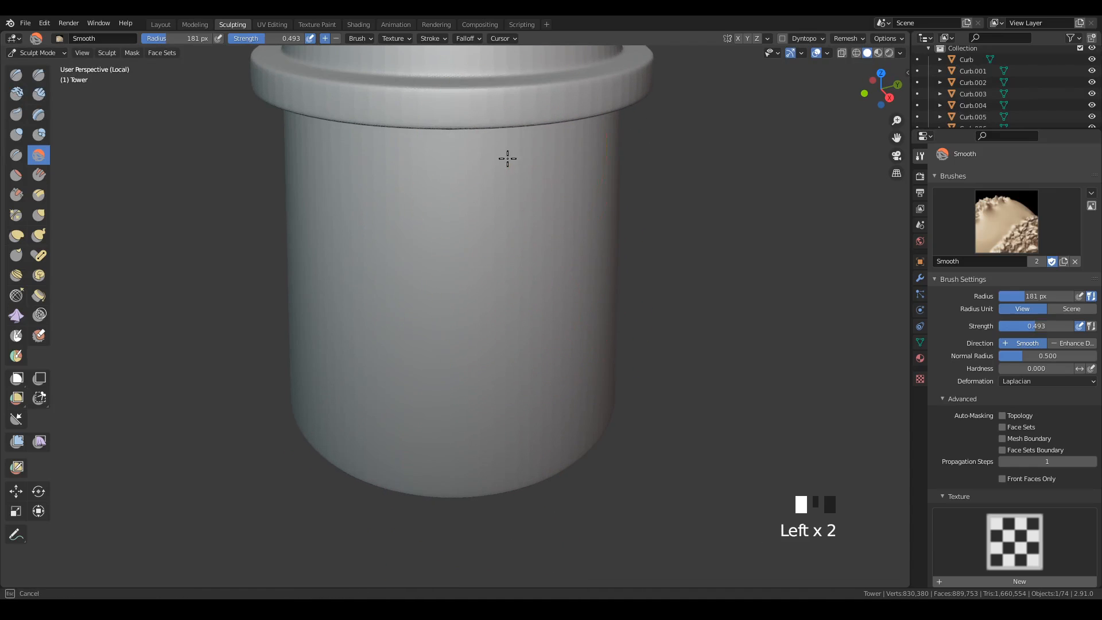
{"action": "left_click_drag", "start_coordinate": [545, 286], "coordinate": [542, 254]}
{"action": "left_click_drag", "start_coordinate": [543, 254], "coordinate": [583, 368]}
{"action": "left_click_drag", "start_coordinate": [591, 258], "coordinate": [632, 350]}
{"action": "middle_click_drag", "start_coordinate": [677, 298], "coordinate": [590, 278]}
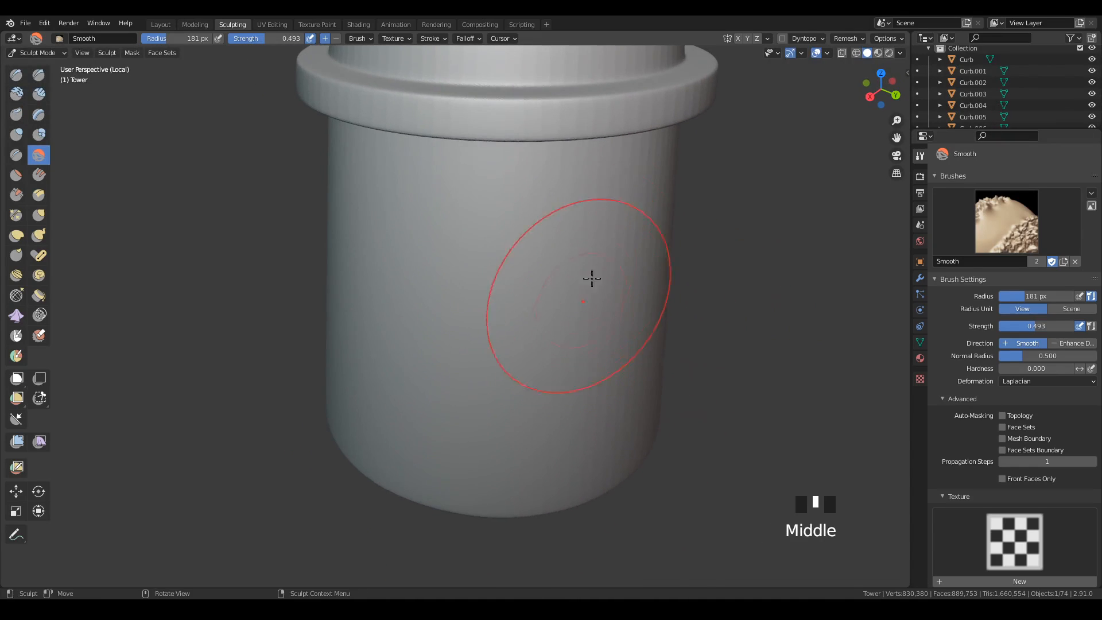
{"action": "left_click_drag", "start_coordinate": [589, 278], "coordinate": [574, 268]}
{"action": "middle_click_drag", "start_coordinate": [634, 344], "coordinate": [620, 236]}
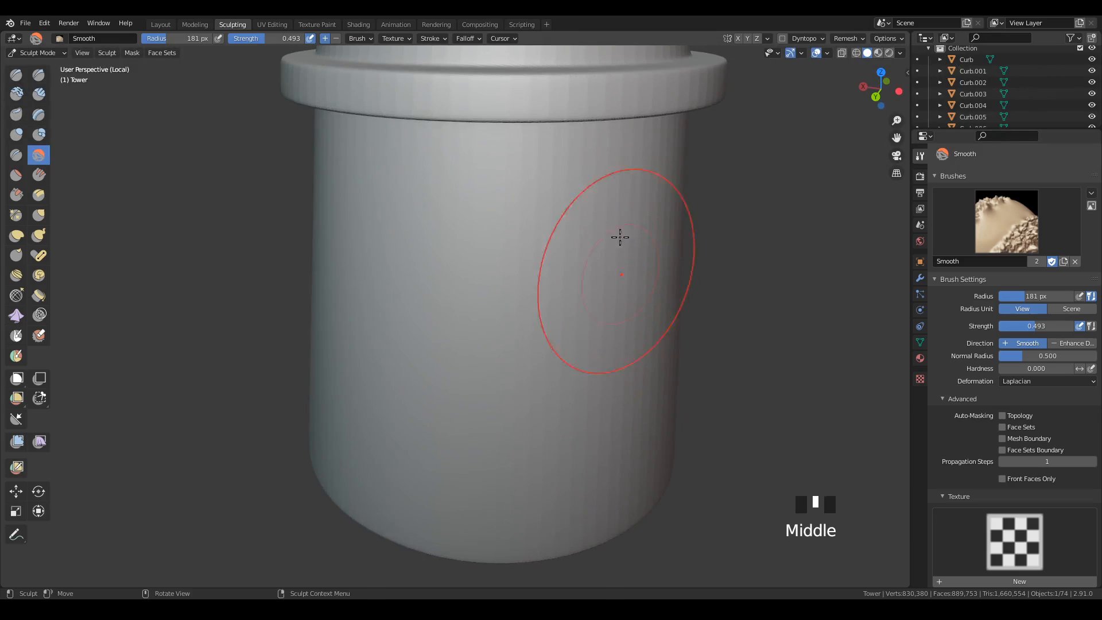
{"action": "left_click_drag", "start_coordinate": [620, 236], "coordinate": [602, 174]}
{"action": "left_click_drag", "start_coordinate": [500, 468], "coordinate": [591, 467]}
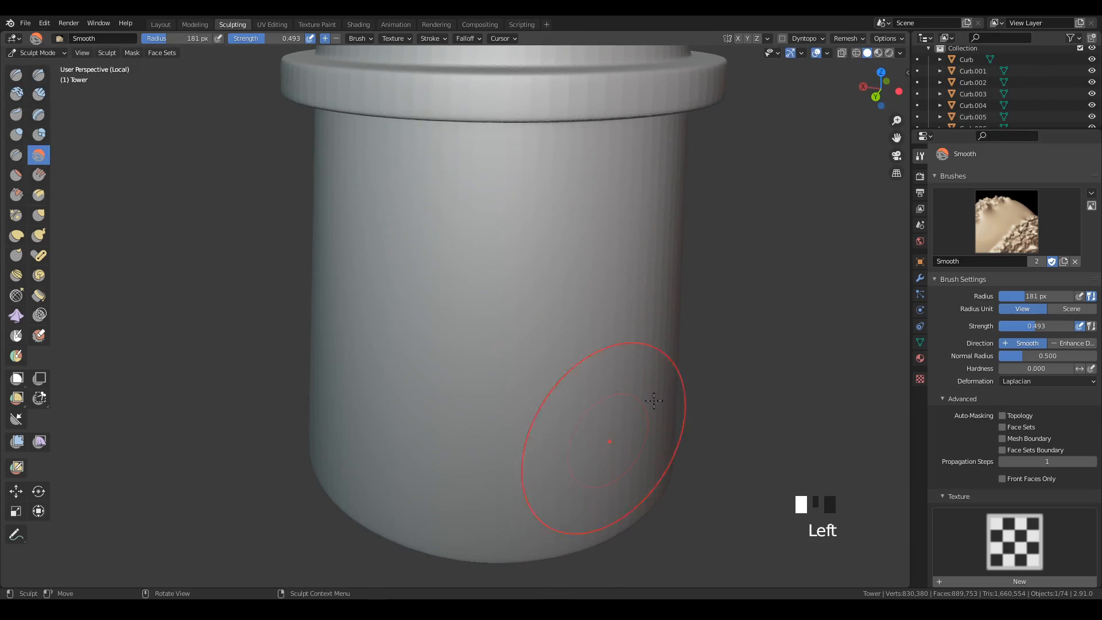
{"action": "middle_click_drag", "start_coordinate": [591, 467], "coordinate": [621, 328]}
{"action": "left_click_drag", "start_coordinate": [488, 258], "coordinate": [477, 271]}
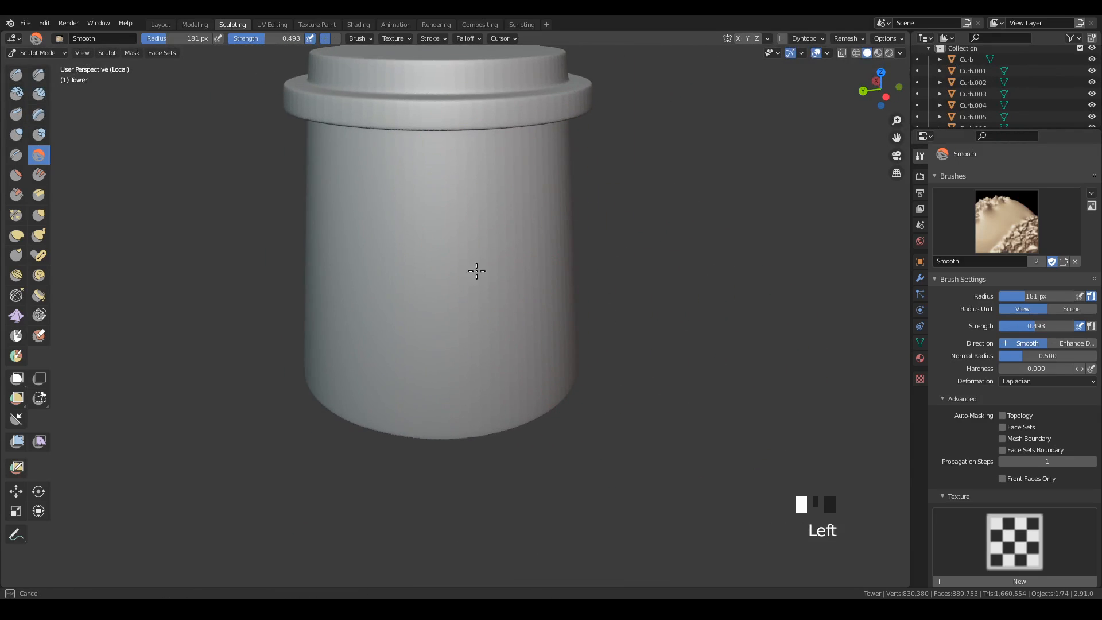
{"action": "left_click_drag", "start_coordinate": [523, 392], "coordinate": [569, 320]}
{"action": "middle_click_drag", "start_coordinate": [569, 320], "coordinate": [519, 270]}
{"action": "left_click_drag", "start_coordinate": [520, 270], "coordinate": [515, 263]}
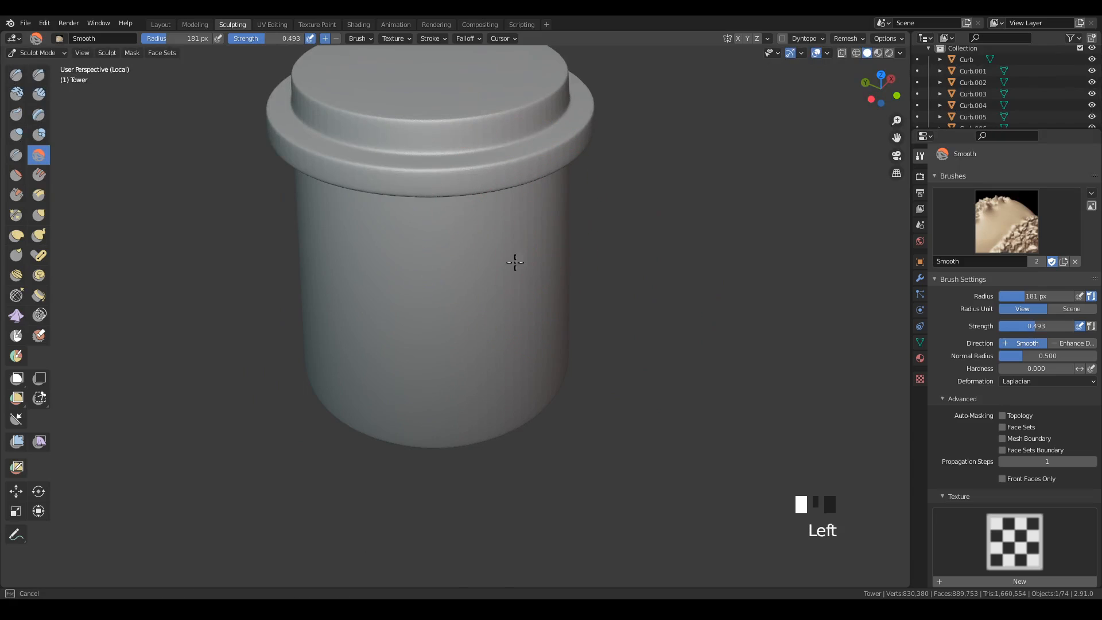
{"action": "left_click_drag", "start_coordinate": [494, 354], "coordinate": [560, 392]}
{"action": "middle_click_drag", "start_coordinate": [614, 330], "coordinate": [567, 282]}
{"action": "left_click_drag", "start_coordinate": [517, 171], "coordinate": [544, 171]}
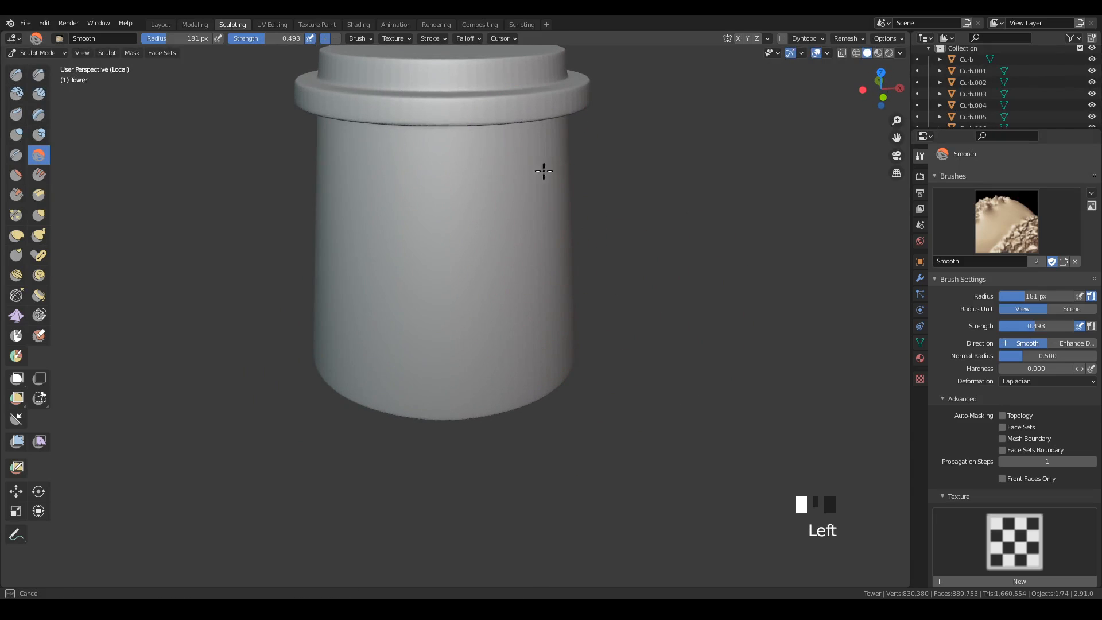
{"action": "middle_click_drag", "start_coordinate": [561, 359], "coordinate": [543, 167]}
{"action": "left_click_drag", "start_coordinate": [543, 168], "coordinate": [542, 163]}
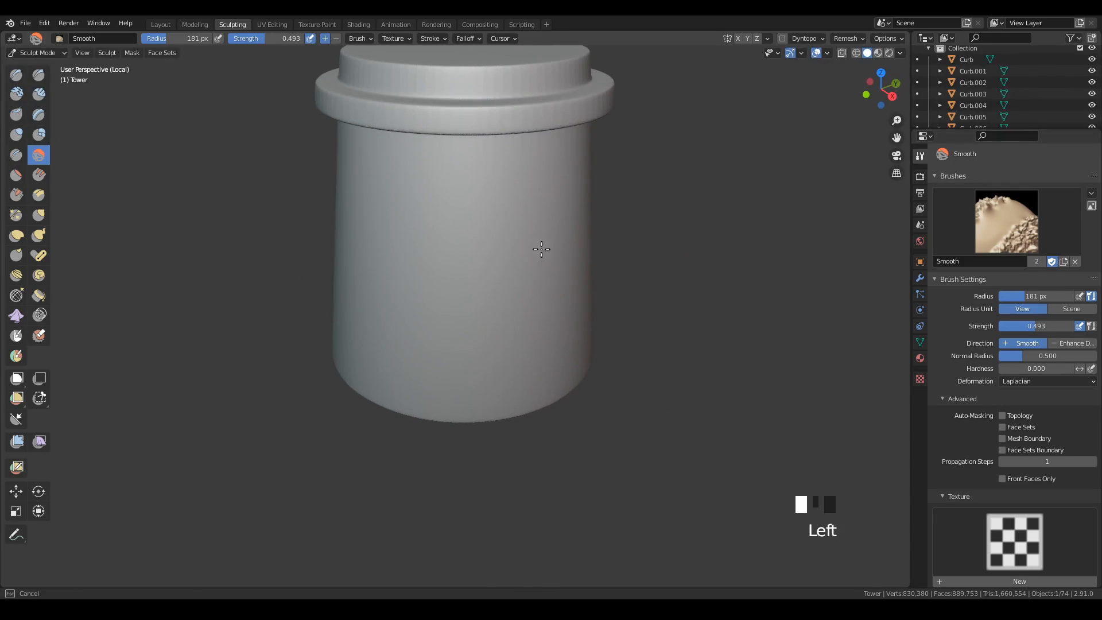
{"action": "left_click_drag", "start_coordinate": [542, 249], "coordinate": [645, 247]}
{"action": "middle_click_drag", "start_coordinate": [645, 246], "coordinate": [557, 263]}
{"action": "mouse_move", "coordinate": [557, 263]}
{"action": "left_mouse_down"}
{"action": "mouse_move", "coordinate": [542, 180]}
{"action": "mouse_move", "coordinate": [502, 120]}
{"action": "mouse_move", "coordinate": [561, 298]}
{"action": "left_mouse_up"}
{"action": "mouse_move", "coordinate": [561, 298]}
{"action": "middle_mouse_down"}
{"action": "mouse_move", "coordinate": [591, 239]}
{"action": "mouse_move", "coordinate": [614, 389]}
{"action": "middle_mouse_up"}
{"action": "mouse_move", "coordinate": [615, 388]}
{"action": "left_mouse_down"}
{"action": "mouse_move", "coordinate": [610, 265]}
{"action": "mouse_move", "coordinate": [620, 266]}
{"action": "left_mouse_up"}
{"action": "mouse_move", "coordinate": [620, 265]}
{"action": "left_mouse_down"}
{"action": "mouse_move", "coordinate": [456, 266]}
{"action": "mouse_move", "coordinate": [612, 275]}
{"action": "left_mouse_up"}
{"action": "mouse_move", "coordinate": [612, 275]}
{"action": "left_mouse_down"}
{"action": "mouse_move", "coordinate": [364, 251]}
{"action": "mouse_move", "coordinate": [640, 264]}
{"action": "mouse_move", "coordinate": [583, 273]}
{"action": "mouse_move", "coordinate": [756, 320]}
{"action": "left_mouse_up"}
{"action": "middle_click_drag", "start_coordinate": [755, 319], "coordinate": [571, 344]}
{"action": "left_click_drag", "start_coordinate": [571, 344], "coordinate": [473, 315]}
{"action": "mouse_move", "coordinate": [472, 315]}
{"action": "middle_mouse_down"}
{"action": "mouse_move", "coordinate": [647, 343]}
{"action": "mouse_move", "coordinate": [492, 283]}
{"action": "middle_mouse_up"}
{"action": "mouse_move", "coordinate": [492, 283]}
{"action": "left_mouse_down"}
{"action": "mouse_move", "coordinate": [361, 257]}
{"action": "mouse_move", "coordinate": [434, 286]}
{"action": "left_mouse_up"}
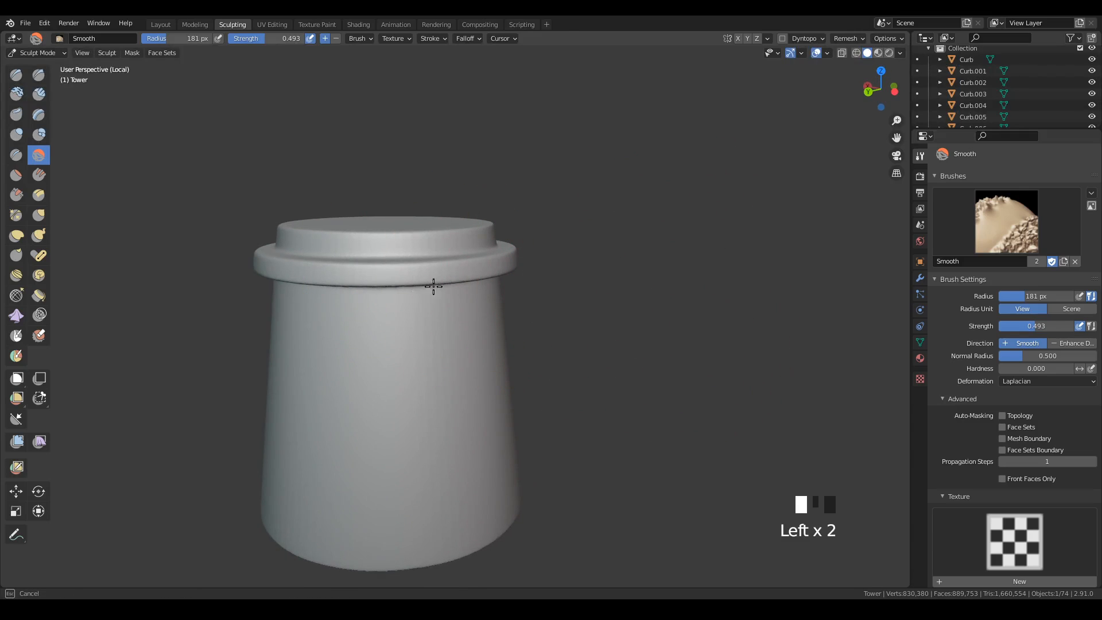
Soften the edges of the tower's projecting rim and top cap with the Smooth brush.
{"action": "left_click_drag", "start_coordinate": [447, 387], "coordinate": [490, 278]}
{"action": "mouse_move", "coordinate": [571, 240]}
{"action": "middle_mouse_down"}
{"action": "mouse_move", "coordinate": [477, 379]}
{"action": "mouse_move", "coordinate": [414, 292]}
{"action": "middle_mouse_up"}
{"action": "left_click", "coordinate": [415, 292]}
{"action": "middle_click_drag", "start_coordinate": [420, 244], "coordinate": [528, 295]}
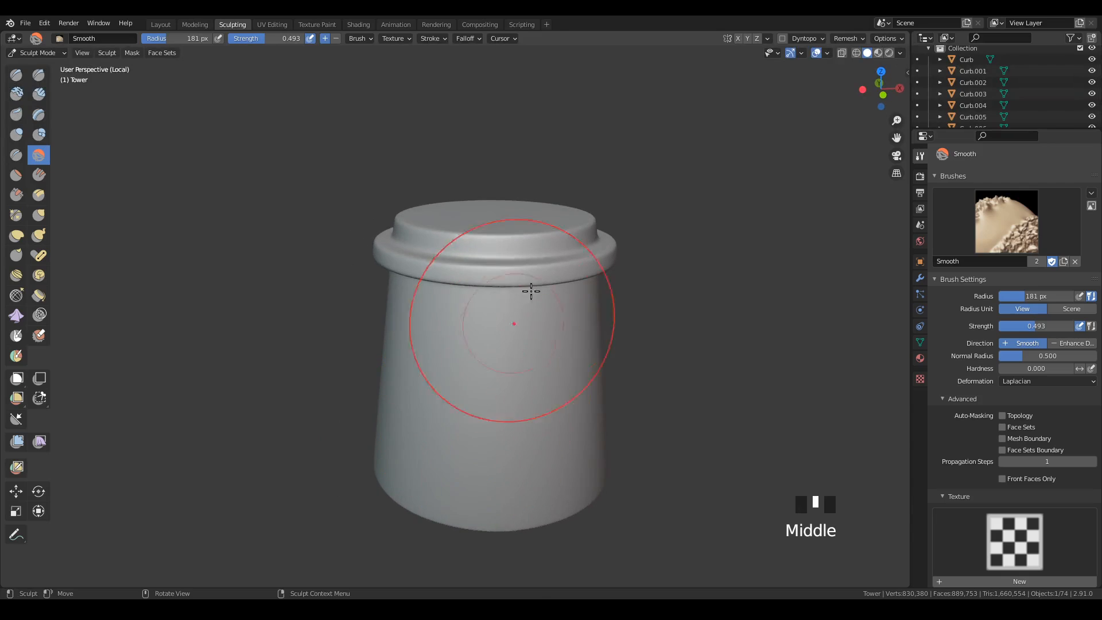
{"action": "double_click", "coordinate": [593, 241]}
{"action": "middle_click_drag", "start_coordinate": [712, 425], "coordinate": [522, 445]}
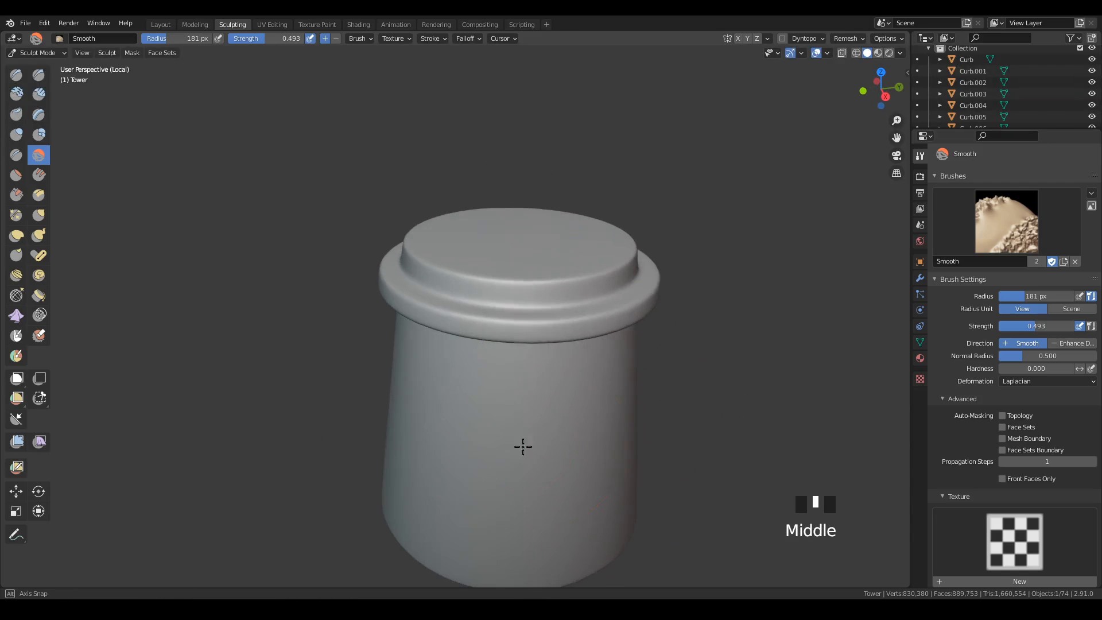
{"action": "left_click", "coordinate": [605, 312]}
{"action": "middle_click_drag", "start_coordinate": [635, 430], "coordinate": [561, 396]}
{"action": "left_click", "coordinate": [371, 204]}
{"action": "left_click", "coordinate": [322, 220]}
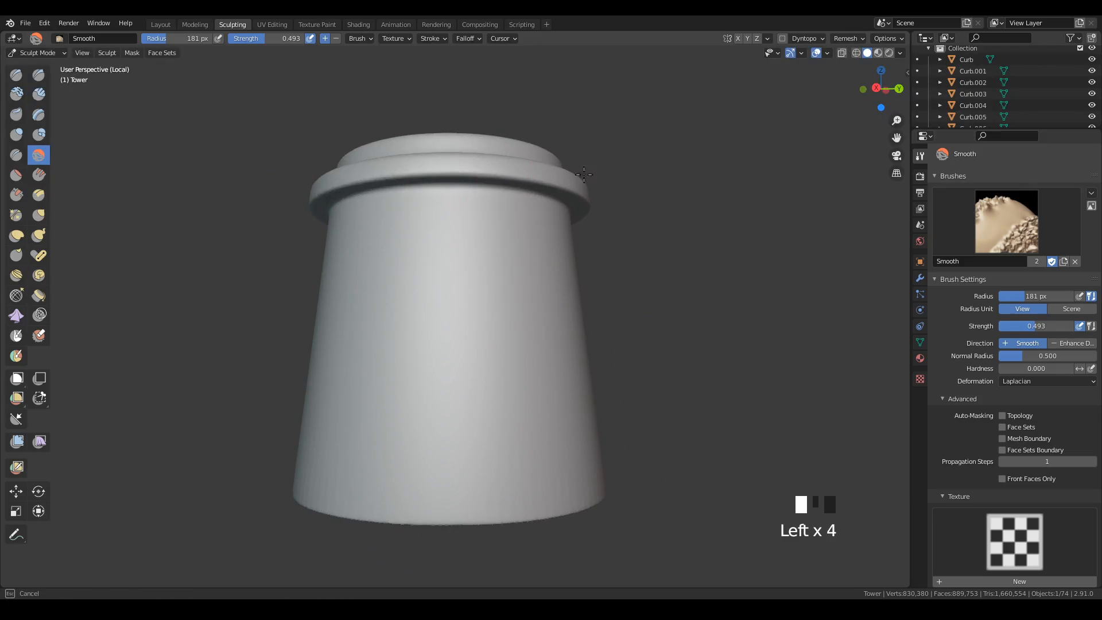
Smooth the tower's base edge and go over its wall and rim again from all sides.
{"action": "middle_click_drag", "start_coordinate": [635, 320], "coordinate": [505, 345]}
{"action": "left_click", "coordinate": [345, 536]}
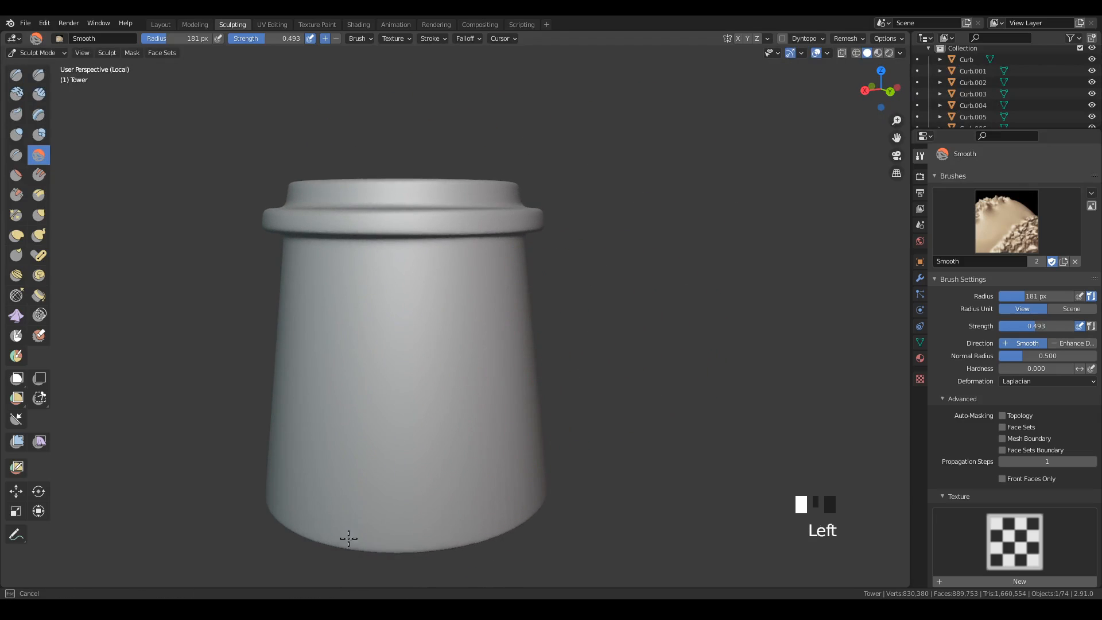
{"action": "left_click_drag", "start_coordinate": [348, 539], "coordinate": [483, 525]}
{"action": "middle_click_drag", "start_coordinate": [626, 461], "coordinate": [545, 481]}
{"action": "left_click", "coordinate": [399, 491]}
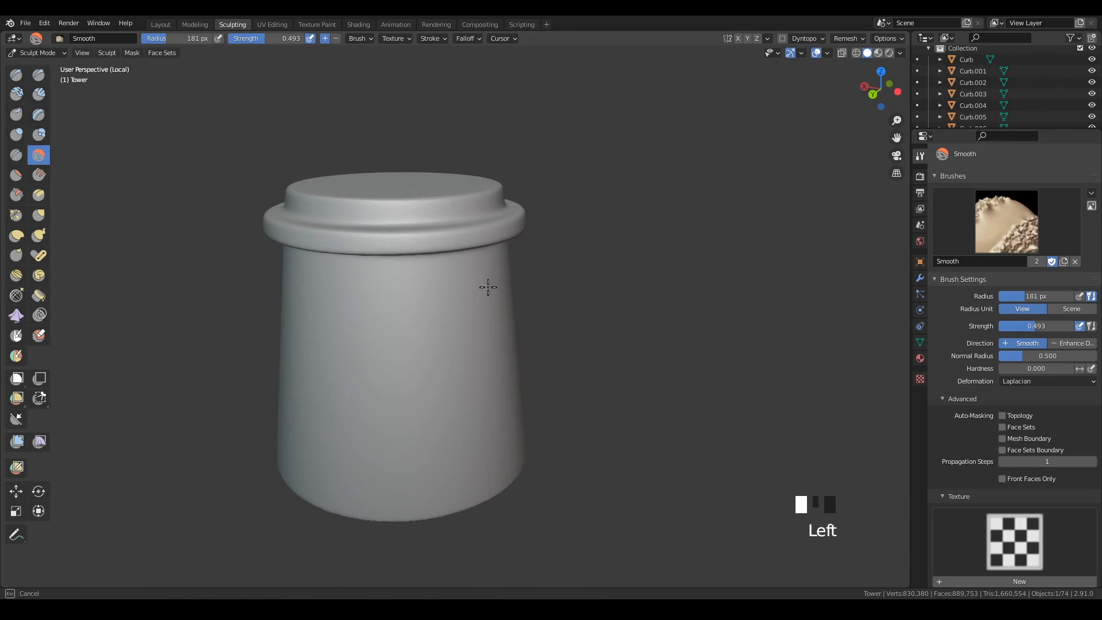
{"action": "left_click_drag", "start_coordinate": [488, 287], "coordinate": [492, 448]}
{"action": "middle_click_drag", "start_coordinate": [539, 367], "coordinate": [465, 382]}
{"action": "left_click_drag", "start_coordinate": [488, 218], "coordinate": [485, 361]}
{"action": "left_click_drag", "start_coordinate": [488, 378], "coordinate": [543, 445]}
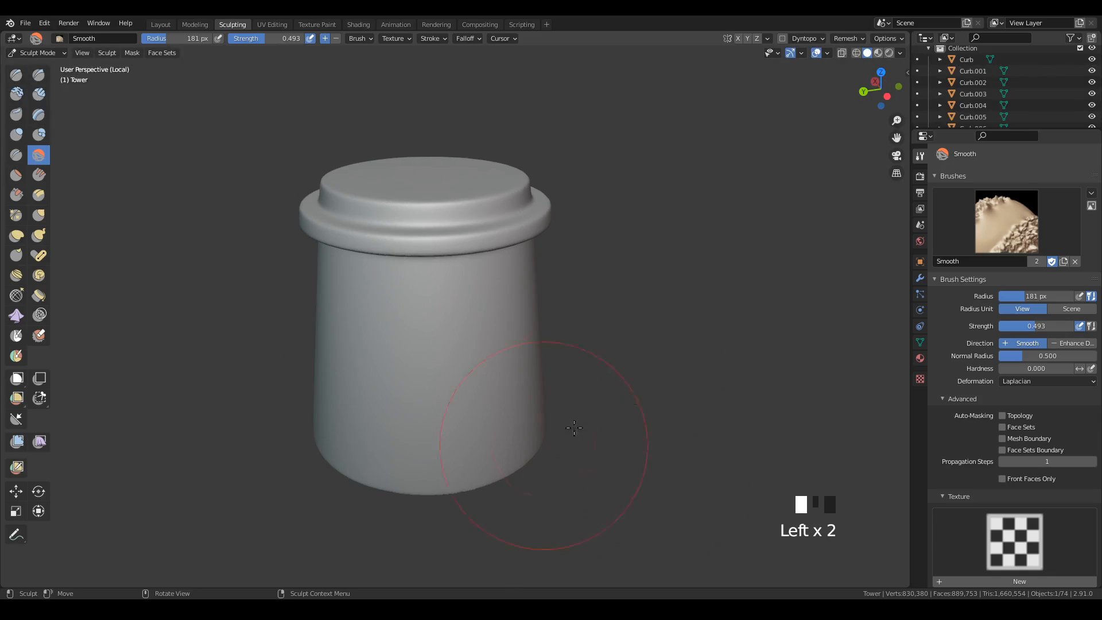
{"action": "mouse_move", "coordinate": [574, 428]}
{"action": "middle_mouse_down"}
{"action": "mouse_move", "coordinate": [541, 394]}
{"action": "mouse_move", "coordinate": [565, 418]}
{"action": "mouse_move", "coordinate": [558, 380]}
{"action": "mouse_move", "coordinate": [524, 480]}
{"action": "middle_mouse_up"}
{"action": "left_click_drag", "start_coordinate": [524, 480], "coordinate": [501, 489]}
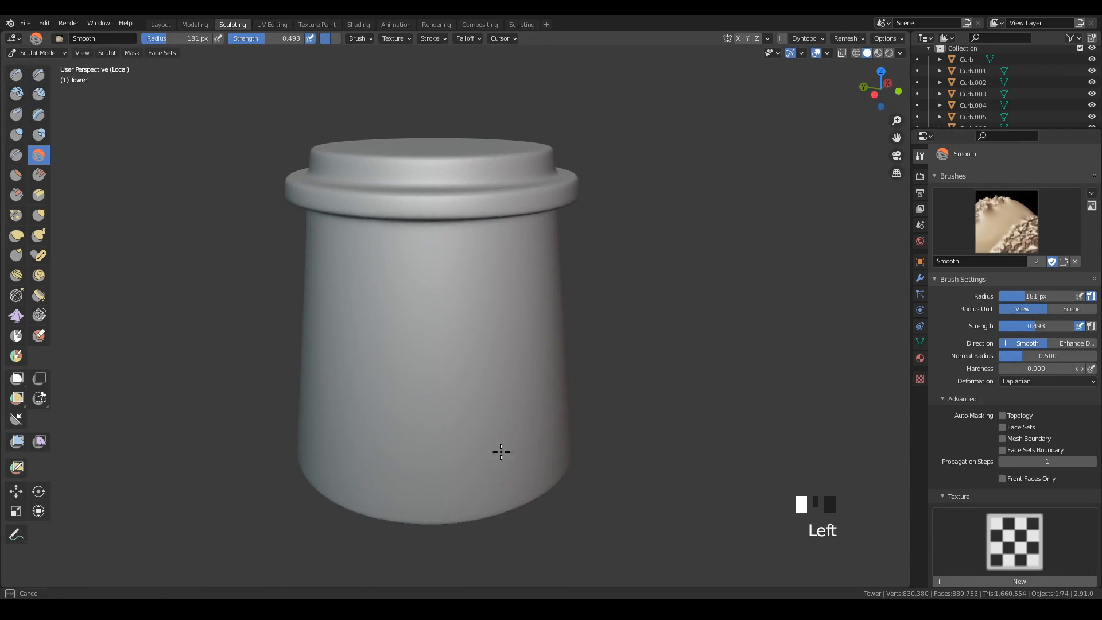
{"action": "left_click_drag", "start_coordinate": [502, 452], "coordinate": [497, 401]}
{"action": "mouse_move", "coordinate": [482, 339]}
{"action": "left_mouse_down"}
{"action": "mouse_move", "coordinate": [468, 239]}
{"action": "mouse_move", "coordinate": [476, 250]}
{"action": "left_mouse_up"}
{"action": "middle_click_drag", "start_coordinate": [675, 201], "coordinate": [618, 184]}
{"action": "mouse_move", "coordinate": [557, 213]}
{"action": "left_mouse_down"}
{"action": "mouse_move", "coordinate": [544, 182]}
{"action": "mouse_move", "coordinate": [535, 217]}
{"action": "left_mouse_up"}
{"action": "mouse_move", "coordinate": [616, 403]}
{"action": "middle_mouse_down", "text": "shift"}
{"action": "mouse_move", "coordinate": [556, 394]}
{"action": "mouse_move", "coordinate": [568, 380]}
{"action": "middle_mouse_up", "text": "shift"}
{"action": "middle_click_drag", "start_coordinate": [603, 361], "coordinate": [558, 372]}
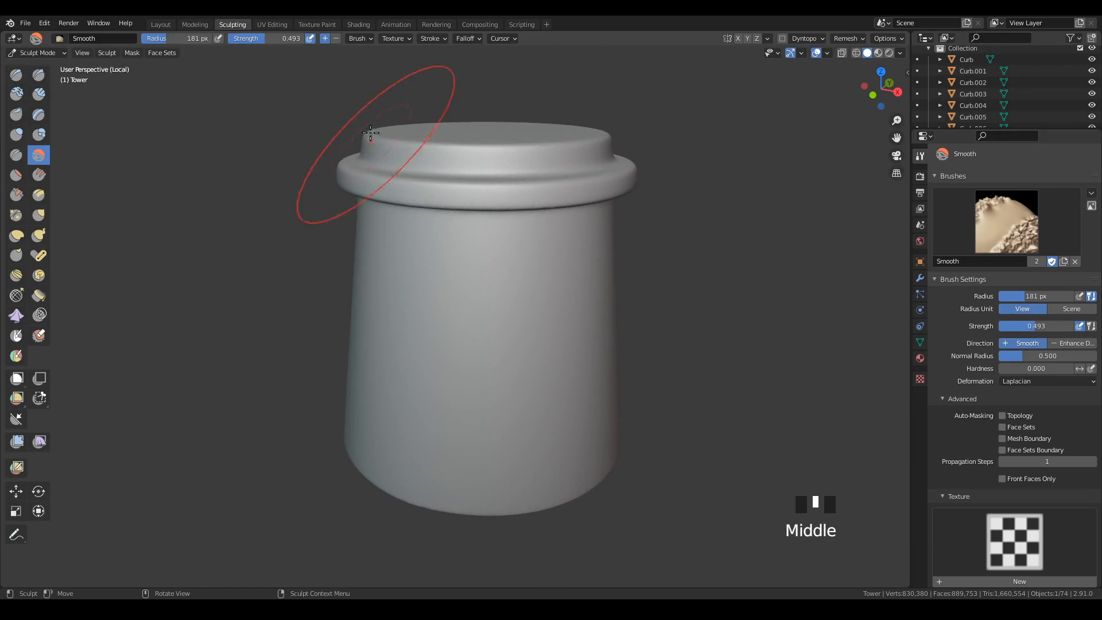
{"action": "left_click_drag", "start_coordinate": [601, 376], "coordinate": [551, 404]}
{"action": "mouse_move", "coordinate": [556, 349]}
{"action": "left_mouse_down"}
{"action": "mouse_move", "coordinate": [635, 426]}
{"action": "mouse_move", "coordinate": [614, 446]}
{"action": "mouse_move", "coordinate": [653, 406]}
{"action": "left_mouse_up"}
{"action": "mouse_move", "coordinate": [683, 367]}
{"action": "middle_mouse_down", "text": "shift"}
{"action": "mouse_move", "coordinate": [603, 328]}
{"action": "mouse_move", "coordinate": [582, 329]}
{"action": "middle_mouse_up", "text": "shift"}
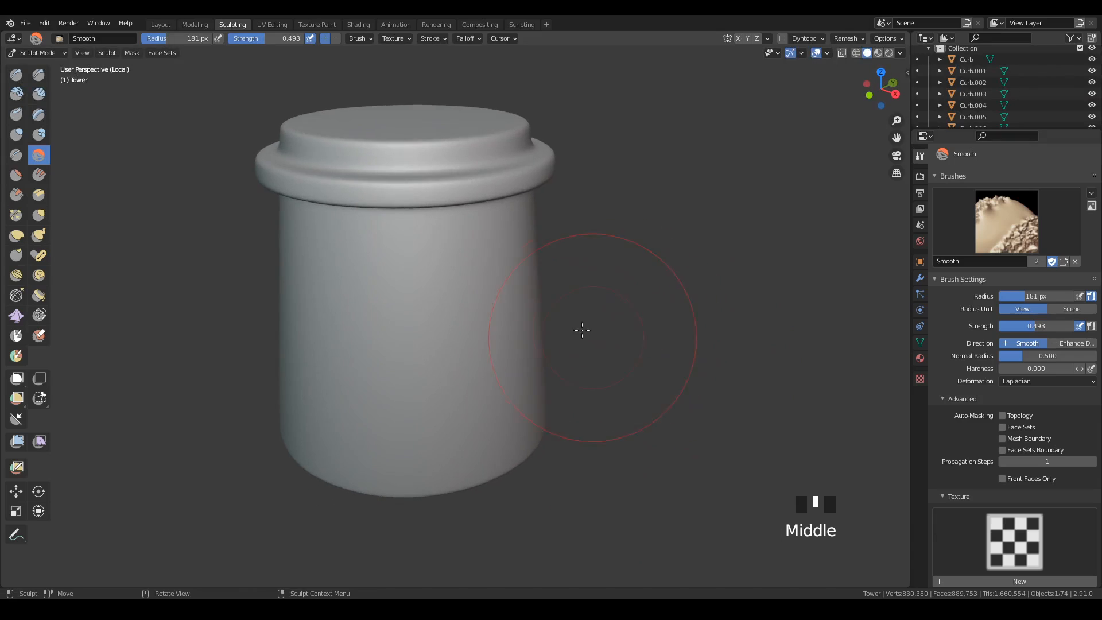
{"action": "left_click_drag", "start_coordinate": [502, 201], "coordinate": [505, 241]}
{"action": "left_click_drag", "start_coordinate": [504, 221], "coordinate": [534, 356]}
{"action": "middle_click_drag", "start_coordinate": [576, 426], "coordinate": [487, 398]}
{"action": "mouse_move", "coordinate": [487, 398]}
{"action": "left_mouse_down"}
{"action": "mouse_move", "coordinate": [546, 432]}
{"action": "mouse_move", "coordinate": [592, 206]}
{"action": "left_mouse_up"}
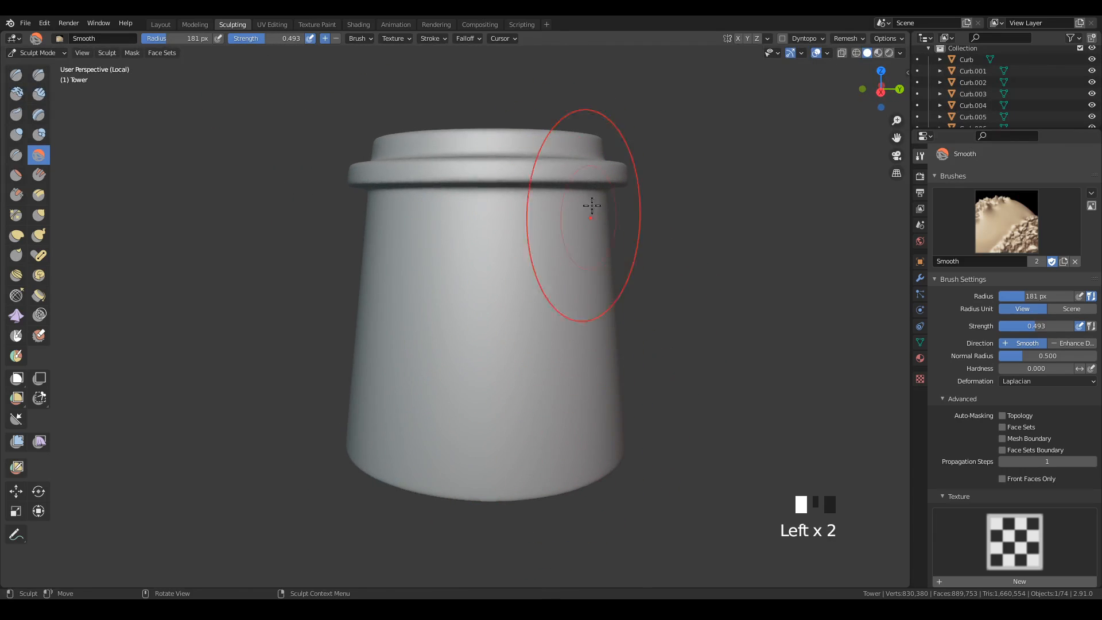
{"action": "middle_click_drag", "start_coordinate": [592, 206], "coordinate": [500, 221], "text": "shift"}
{"action": "left_click_drag", "start_coordinate": [500, 222], "coordinate": [616, 407]}
{"action": "mouse_move", "coordinate": [615, 406]}
{"action": "middle_mouse_down"}
{"action": "mouse_move", "coordinate": [558, 441]}
{"action": "mouse_move", "coordinate": [559, 428]}
{"action": "middle_mouse_up"}
{"action": "mouse_move", "coordinate": [562, 396]}
{"action": "left_mouse_down"}
{"action": "mouse_move", "coordinate": [564, 248]}
{"action": "mouse_move", "coordinate": [643, 350]}
{"action": "left_mouse_up"}
{"action": "middle_click_drag", "start_coordinate": [652, 358], "coordinate": [568, 353]}
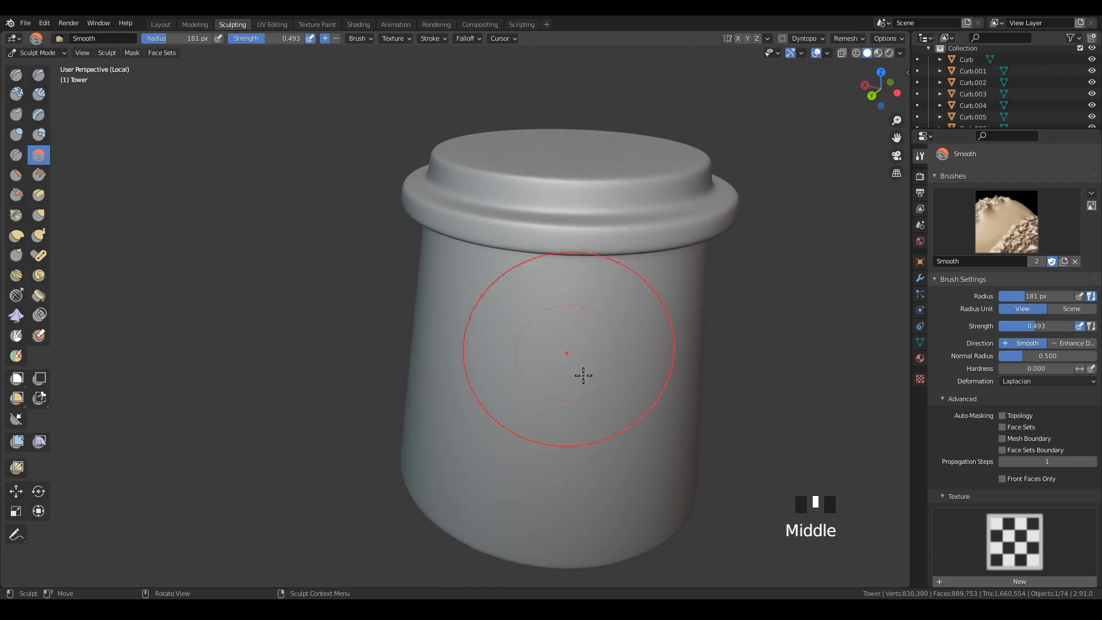
{"action": "mouse_move", "coordinate": [583, 375]}
{"action": "left_mouse_down"}
{"action": "mouse_move", "coordinate": [635, 484]}
{"action": "mouse_move", "coordinate": [659, 426]}
{"action": "left_mouse_up"}
{"action": "middle_click_drag", "start_coordinate": [659, 425], "coordinate": [736, 424]}
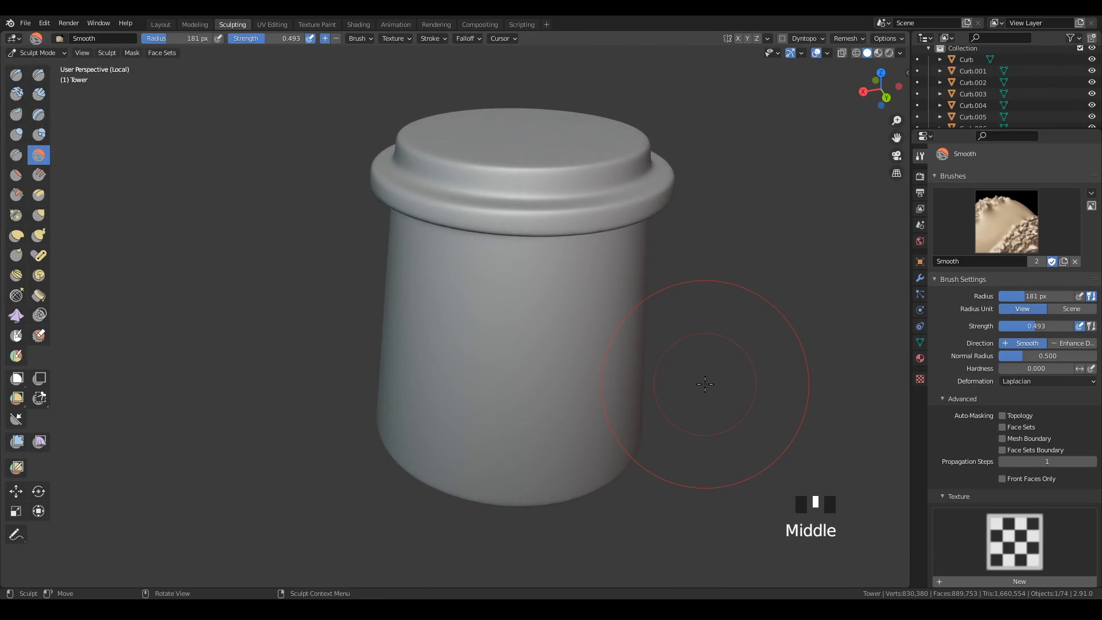
Check the smoothed tower in the full scene, return to its local view and save the file.
{"action": "key", "text": "KP_Divide"}
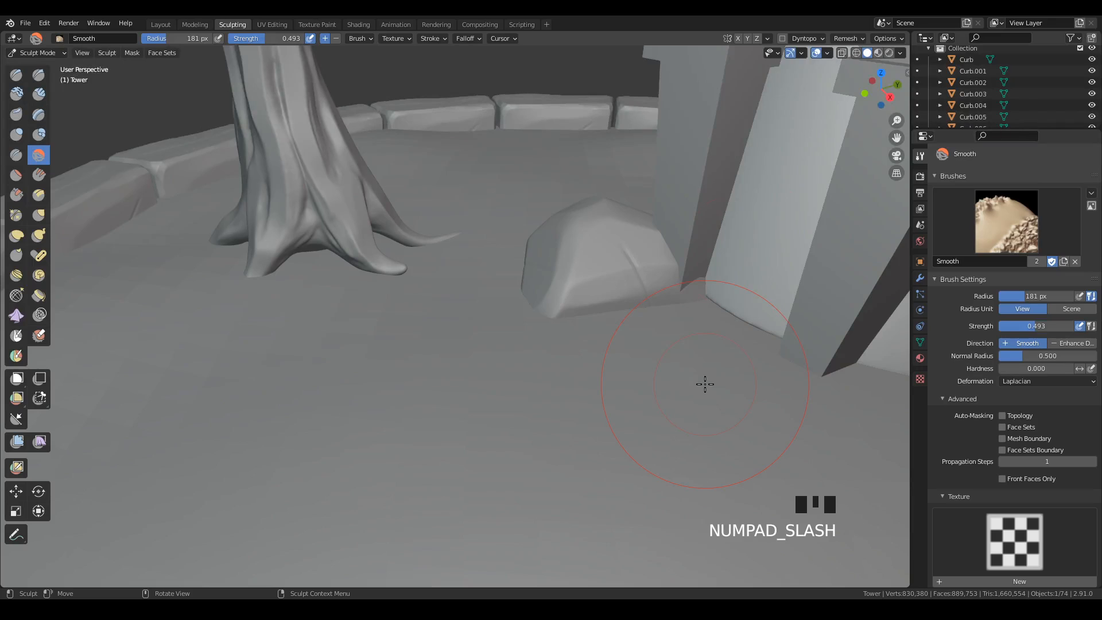
{"action": "middle_click_drag", "start_coordinate": [705, 384], "coordinate": [612, 312], "text": "shift"}
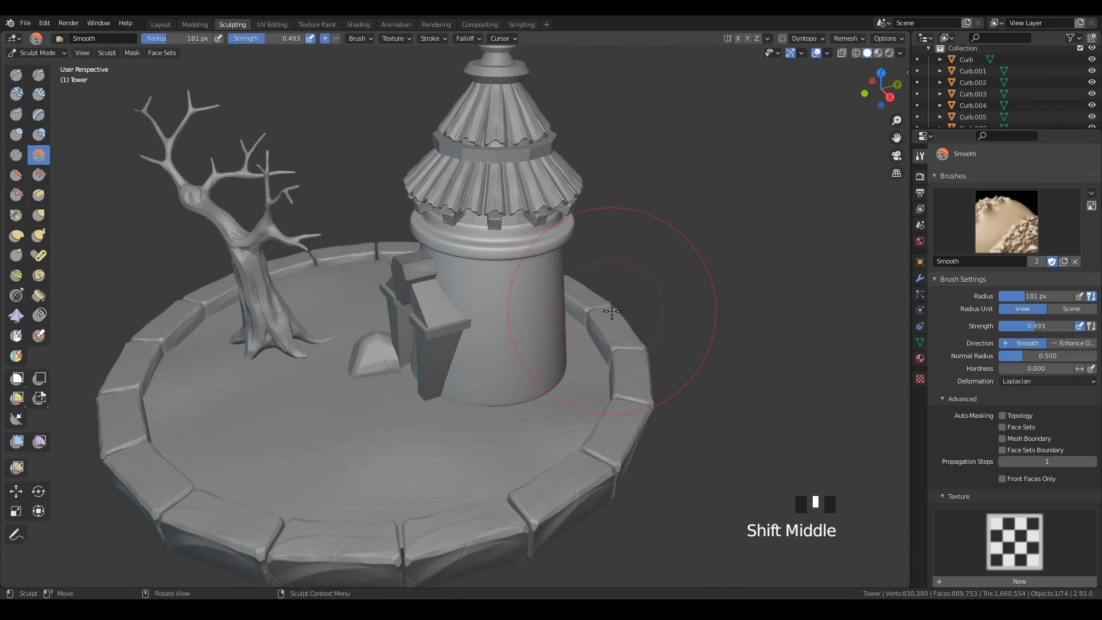
{"action": "key", "text": "KP_Divide"}
{"action": "middle_click_drag", "start_coordinate": [573, 271], "coordinate": [613, 327], "text": "ctrl"}
{"action": "key", "text": "ctrl+s"}
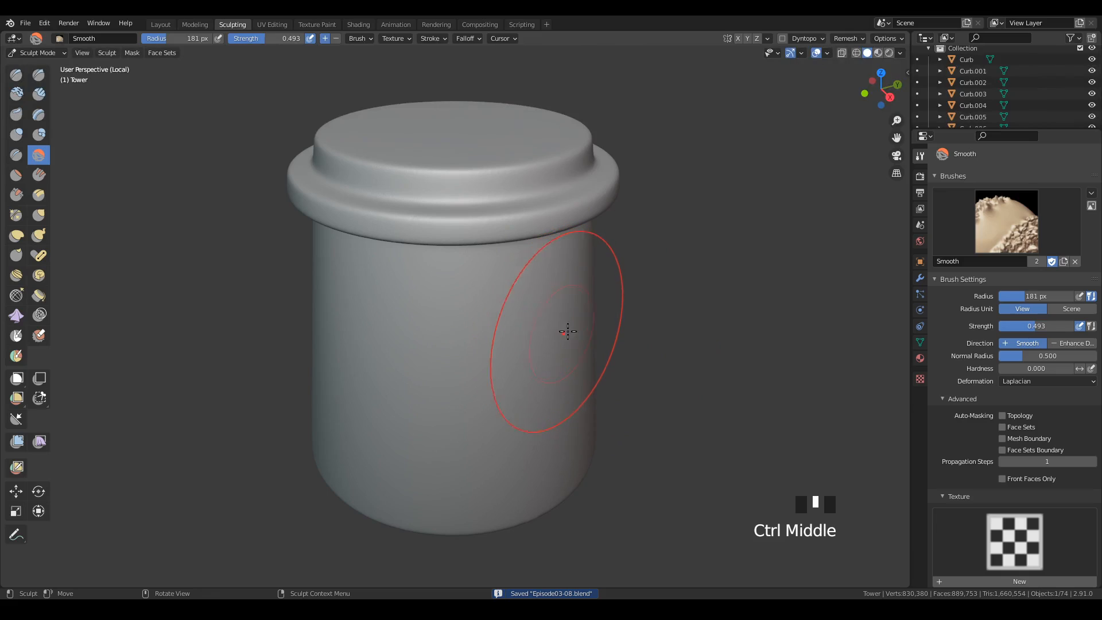
Flatten the upper outer edge of the tower's rim all around with the Scrape brush at a radius of 71 px.
{"action": "left_click", "coordinate": [16, 195]}
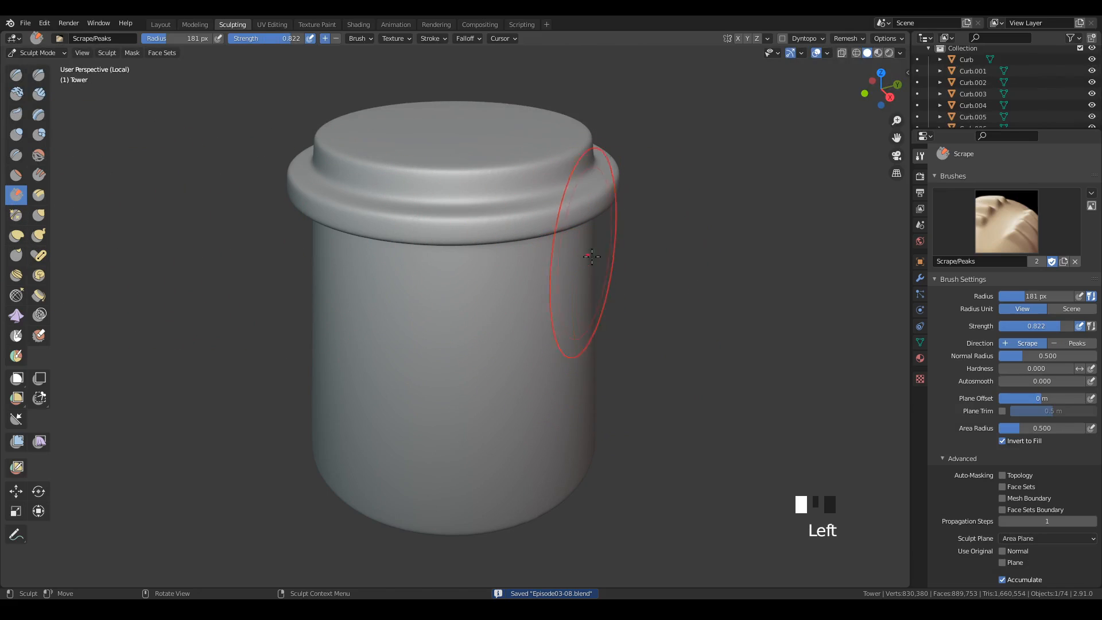
{"action": "key", "text": "f"}
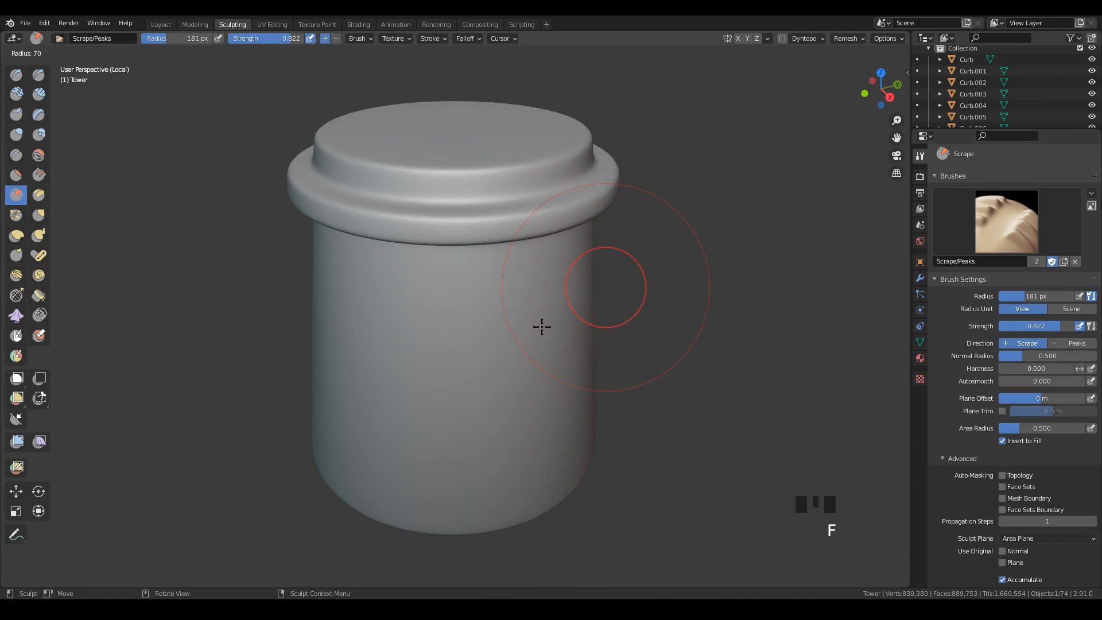
{"action": "left_click", "coordinate": [543, 325]}
{"action": "middle_click_drag", "start_coordinate": [570, 287], "coordinate": [626, 250]}
{"action": "mouse_move", "coordinate": [627, 249]}
{"action": "middle_mouse_down", "text": "ctrl"}
{"action": "mouse_move", "coordinate": [618, 290]}
{"action": "mouse_move", "coordinate": [637, 221]}
{"action": "mouse_move", "coordinate": [652, 258]}
{"action": "mouse_move", "coordinate": [566, 288]}
{"action": "middle_mouse_up", "text": "ctrl"}
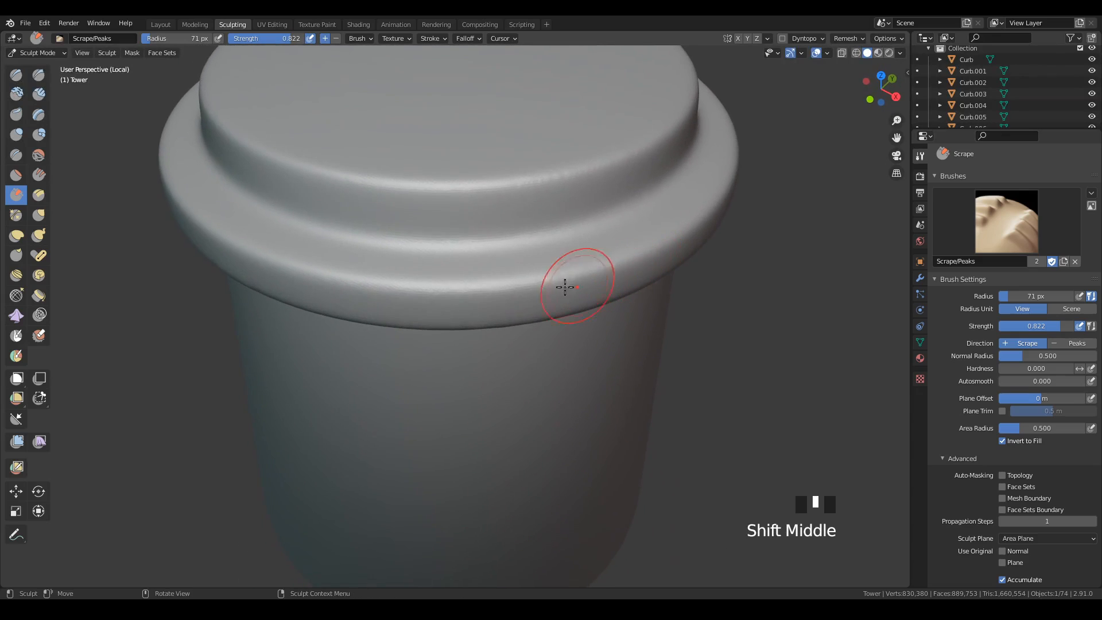
{"action": "mouse_move", "coordinate": [567, 287]}
{"action": "left_mouse_down"}
{"action": "mouse_move", "coordinate": [546, 278]}
{"action": "mouse_move", "coordinate": [650, 247]}
{"action": "mouse_move", "coordinate": [718, 193]}
{"action": "left_mouse_up"}
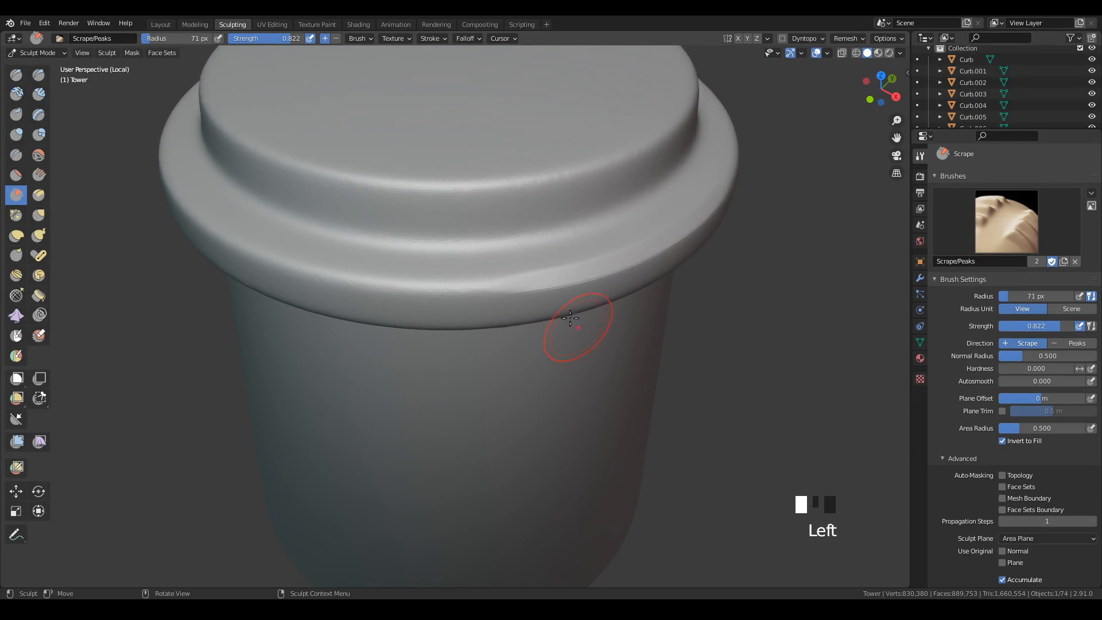
{"action": "mouse_move", "coordinate": [485, 290]}
{"action": "left_mouse_down"}
{"action": "mouse_move", "coordinate": [335, 283]}
{"action": "mouse_move", "coordinate": [236, 246]}
{"action": "mouse_move", "coordinate": [165, 154]}
{"action": "left_mouse_up"}
{"action": "mouse_move", "coordinate": [382, 141]}
{"action": "middle_mouse_down"}
{"action": "mouse_move", "coordinate": [438, 130]}
{"action": "mouse_move", "coordinate": [334, 297]}
{"action": "middle_mouse_up"}
{"action": "left_click_drag", "start_coordinate": [498, 306], "coordinate": [404, 303]}
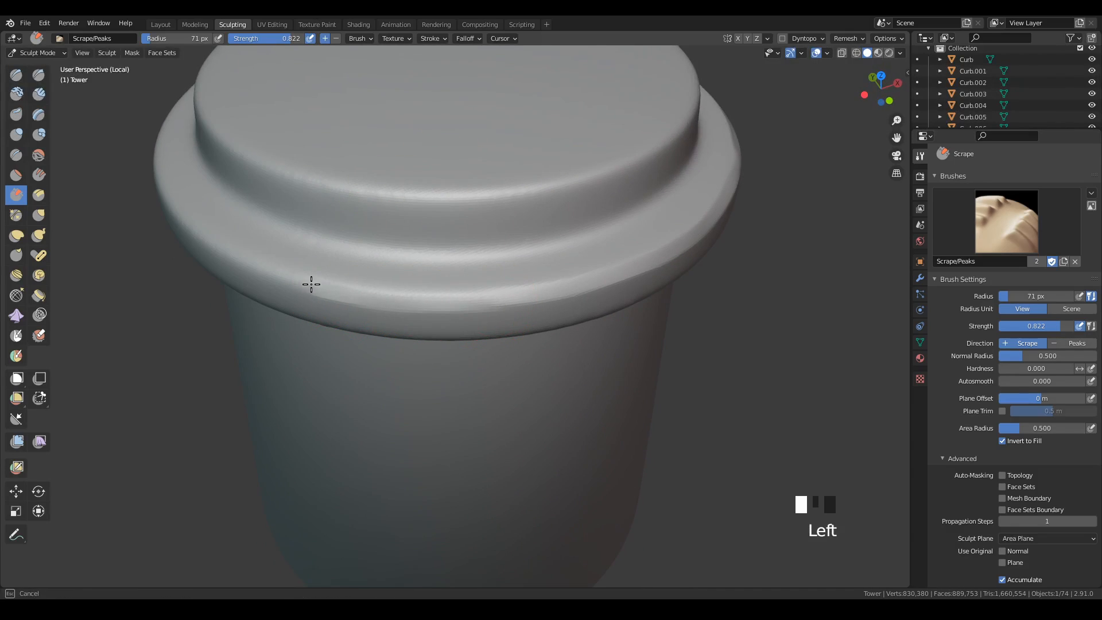
{"action": "left_click_drag", "start_coordinate": [172, 197], "coordinate": [162, 159]}
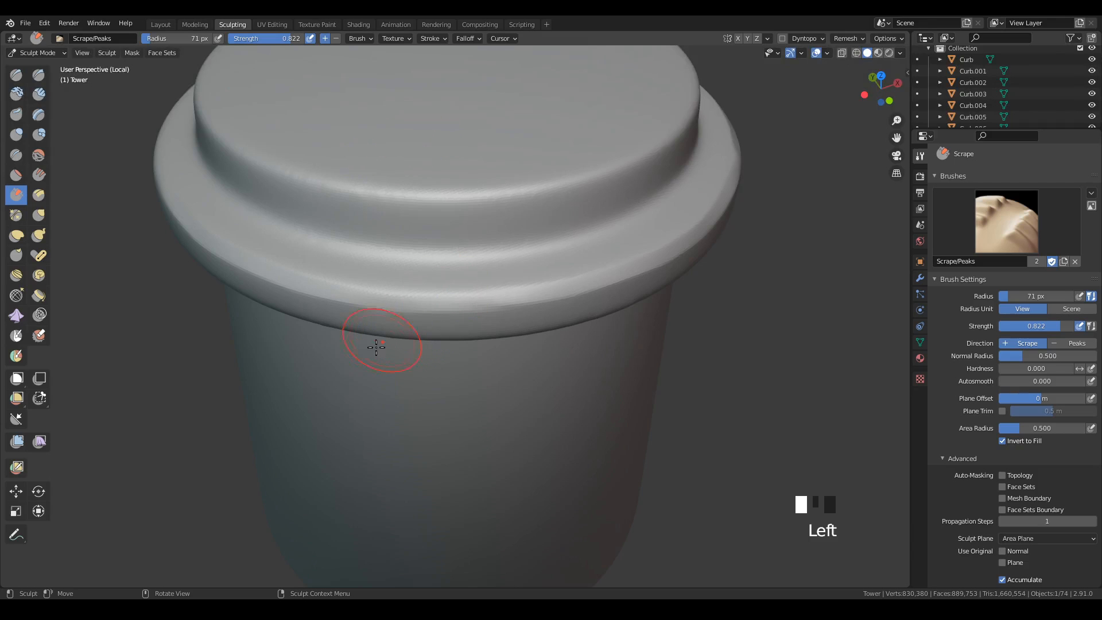
{"action": "middle_click_drag", "start_coordinate": [376, 347], "coordinate": [593, 403]}
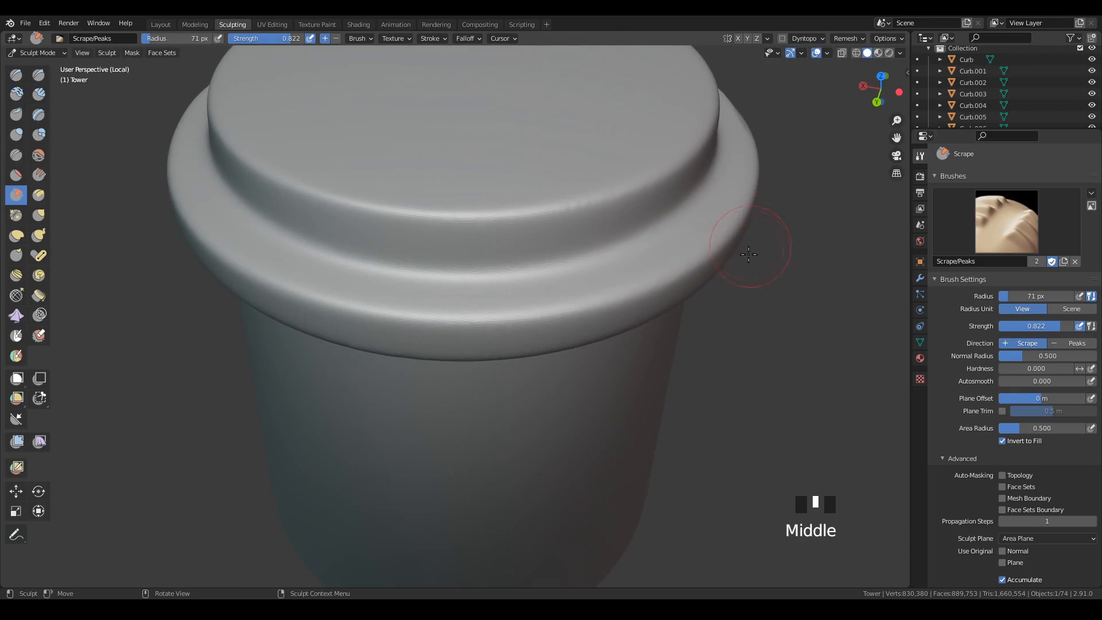
{"action": "middle_click_drag", "start_coordinate": [749, 255], "coordinate": [731, 209]}
{"action": "left_click_drag", "start_coordinate": [731, 209], "coordinate": [691, 227]}
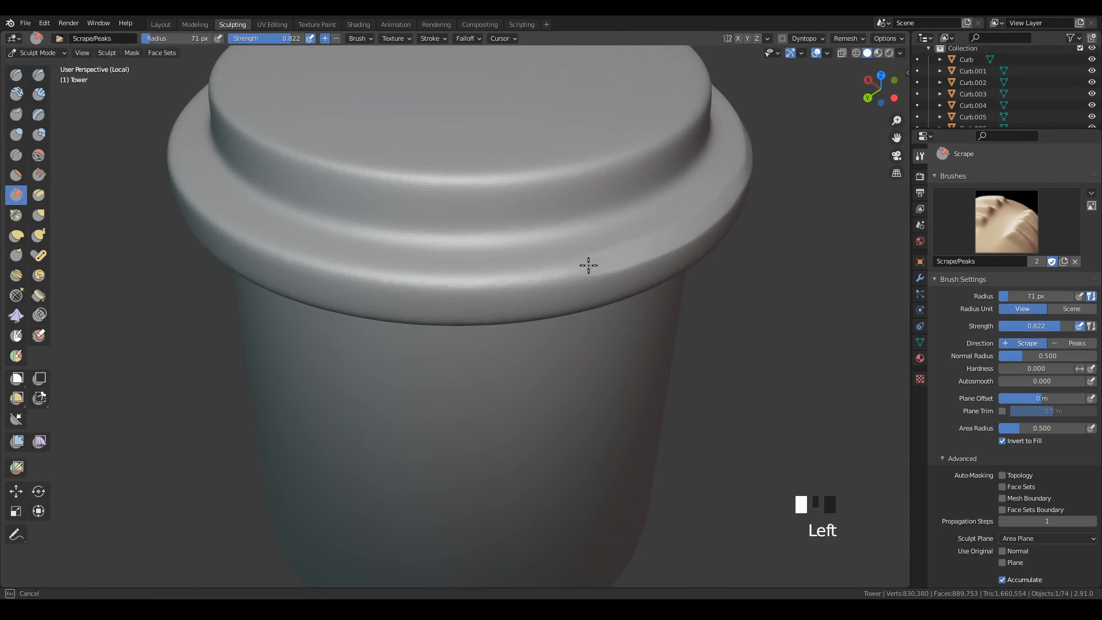
{"action": "mouse_move", "coordinate": [589, 265]}
{"action": "left_mouse_down"}
{"action": "mouse_move", "coordinate": [471, 283]}
{"action": "mouse_move", "coordinate": [362, 274]}
{"action": "mouse_move", "coordinate": [256, 241]}
{"action": "mouse_move", "coordinate": [214, 175]}
{"action": "left_mouse_up"}
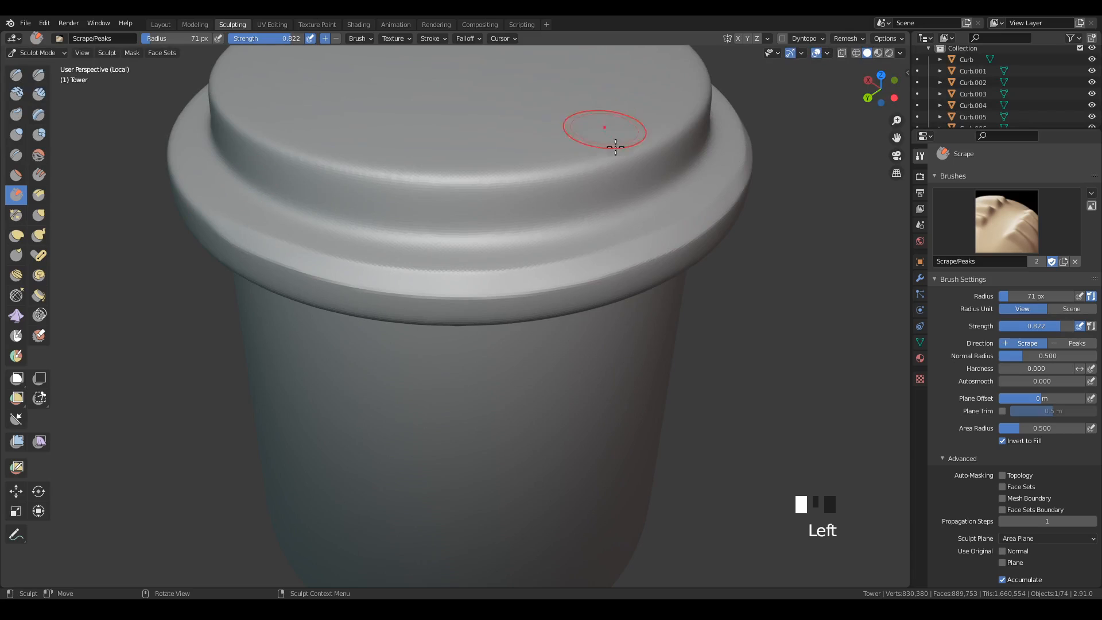
Finish flattening the upper outer edge of the tower's rim on its remaining sides with the Scrape brush.
{"action": "middle_click_drag", "start_coordinate": [432, 331], "coordinate": [502, 328]}
{"action": "left_click_drag", "start_coordinate": [433, 261], "coordinate": [517, 279]}
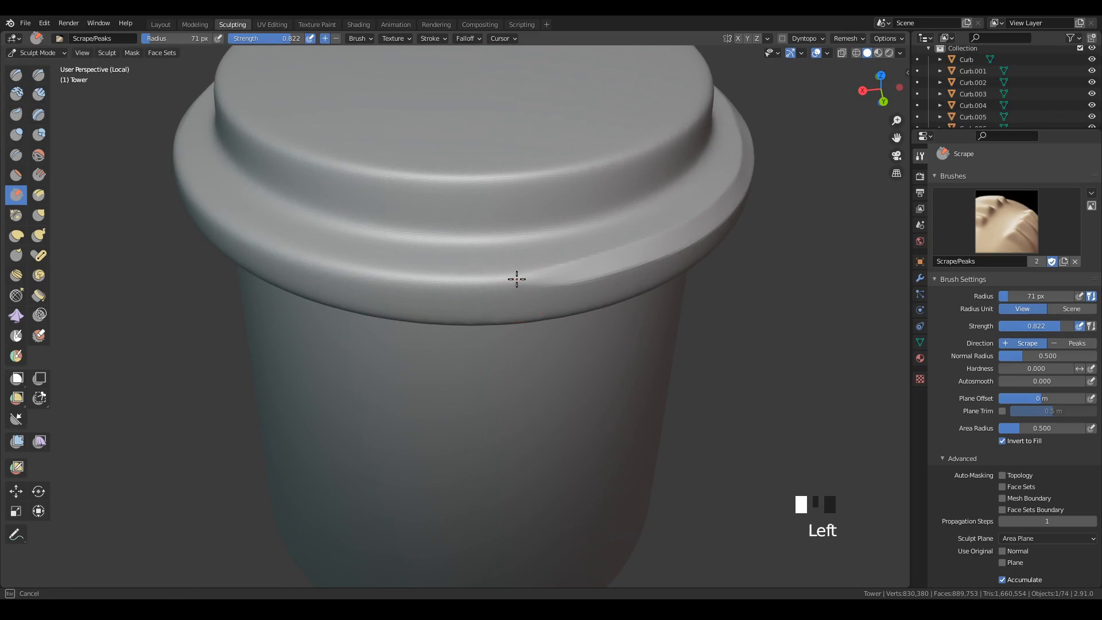
{"action": "left_click_drag", "start_coordinate": [188, 182], "coordinate": [241, 123]}
{"action": "middle_click_drag", "start_coordinate": [242, 123], "coordinate": [385, 145]}
{"action": "mouse_move", "coordinate": [442, 348]}
{"action": "left_mouse_down"}
{"action": "mouse_move", "coordinate": [517, 354]}
{"action": "mouse_move", "coordinate": [344, 335]}
{"action": "left_mouse_up"}
{"action": "middle_click_drag", "start_coordinate": [698, 312], "coordinate": [535, 228]}
Flatten the lower outer edge of the tower's rim all around with the Scrape brush.
{"action": "left_click_drag", "start_coordinate": [442, 184], "coordinate": [458, 185]}
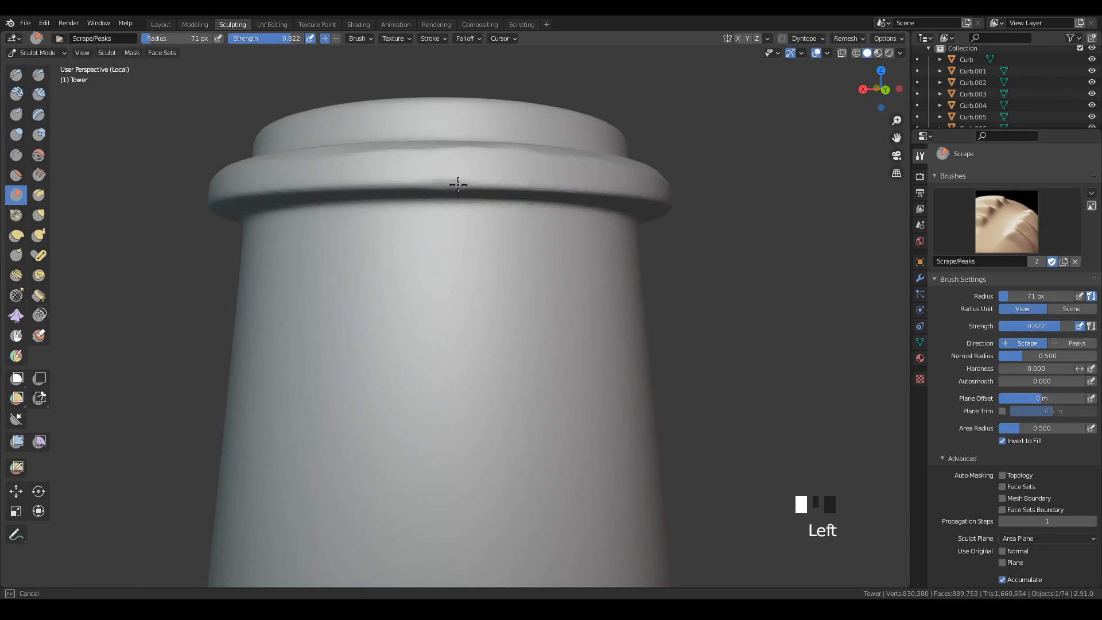
{"action": "left_click_drag", "start_coordinate": [627, 198], "coordinate": [652, 201]}
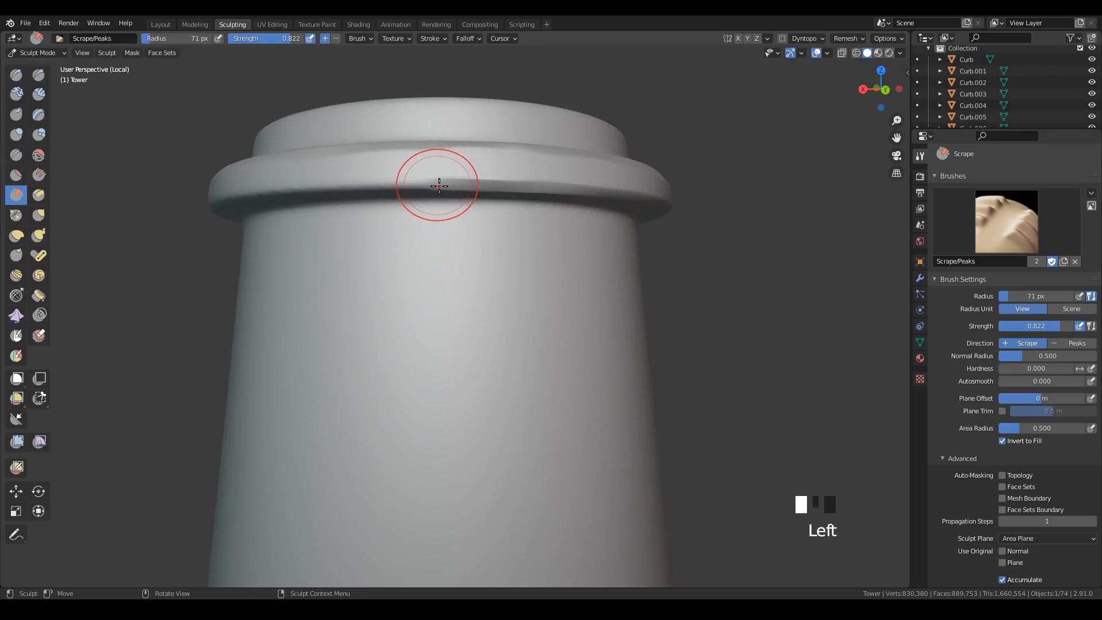
{"action": "left_click_drag", "start_coordinate": [438, 187], "coordinate": [392, 184]}
{"action": "left_click_drag", "start_coordinate": [214, 199], "coordinate": [275, 230]}
{"action": "mouse_move", "coordinate": [276, 230]}
{"action": "middle_mouse_down"}
{"action": "mouse_move", "coordinate": [399, 253]}
{"action": "mouse_move", "coordinate": [529, 246]}
{"action": "mouse_move", "coordinate": [482, 237]}
{"action": "middle_mouse_up"}
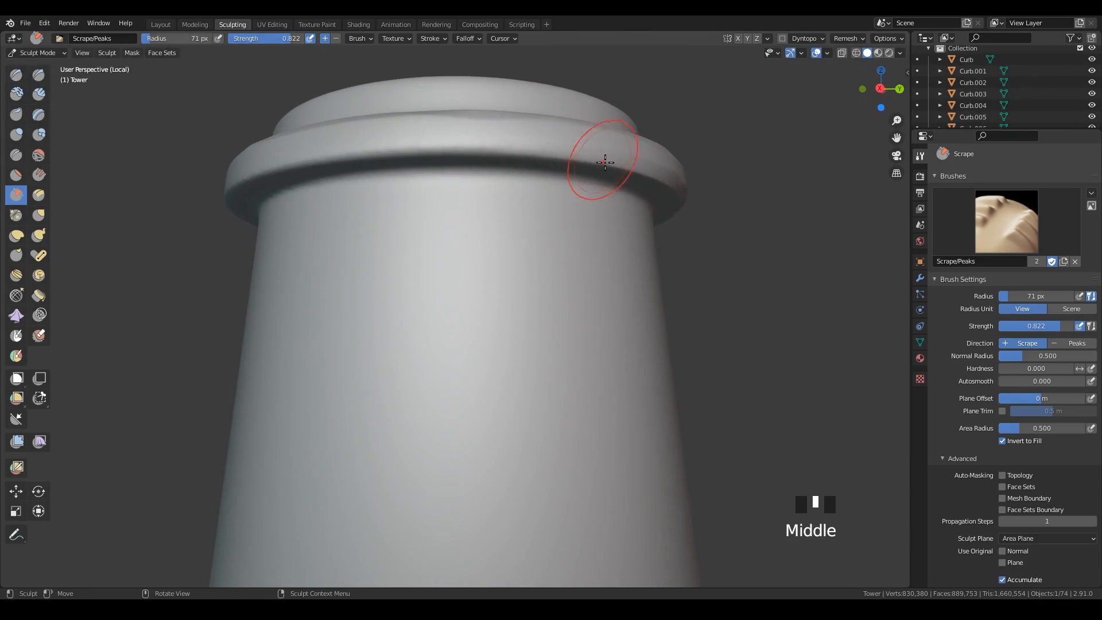
{"action": "left_click_drag", "start_coordinate": [595, 153], "coordinate": [335, 157]}
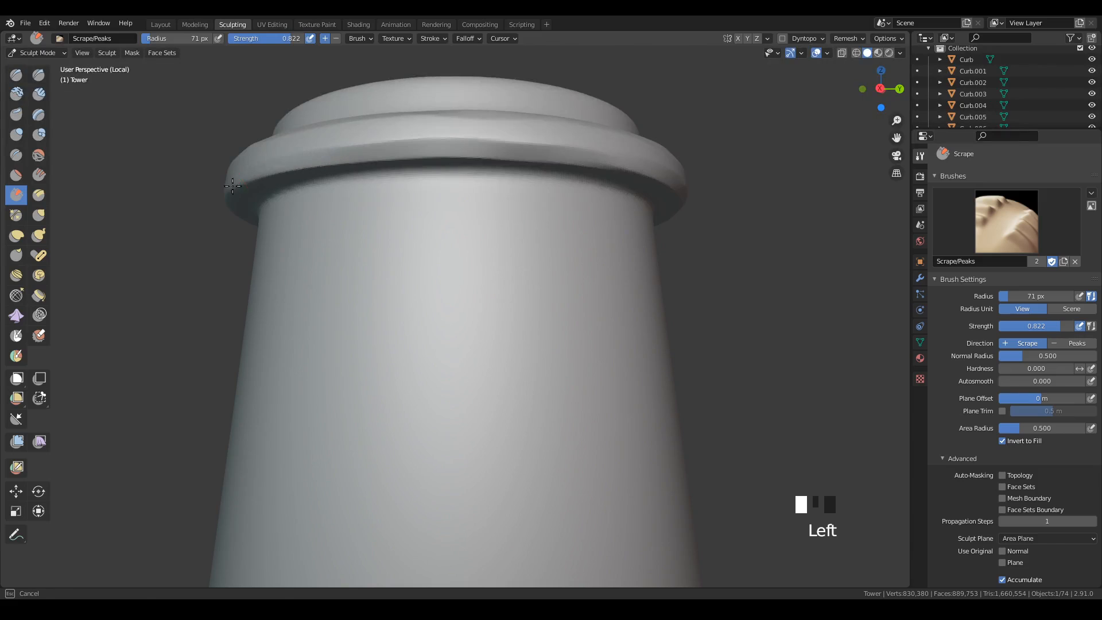
{"action": "left_click_drag", "start_coordinate": [232, 185], "coordinate": [236, 189]}
{"action": "mouse_move", "coordinate": [246, 201]}
{"action": "middle_mouse_down"}
{"action": "mouse_move", "coordinate": [394, 228]}
{"action": "mouse_move", "coordinate": [546, 172]}
{"action": "middle_mouse_up"}
{"action": "mouse_move", "coordinate": [522, 155]}
{"action": "left_mouse_down"}
{"action": "mouse_move", "coordinate": [509, 140]}
{"action": "mouse_move", "coordinate": [402, 146]}
{"action": "left_mouse_up"}
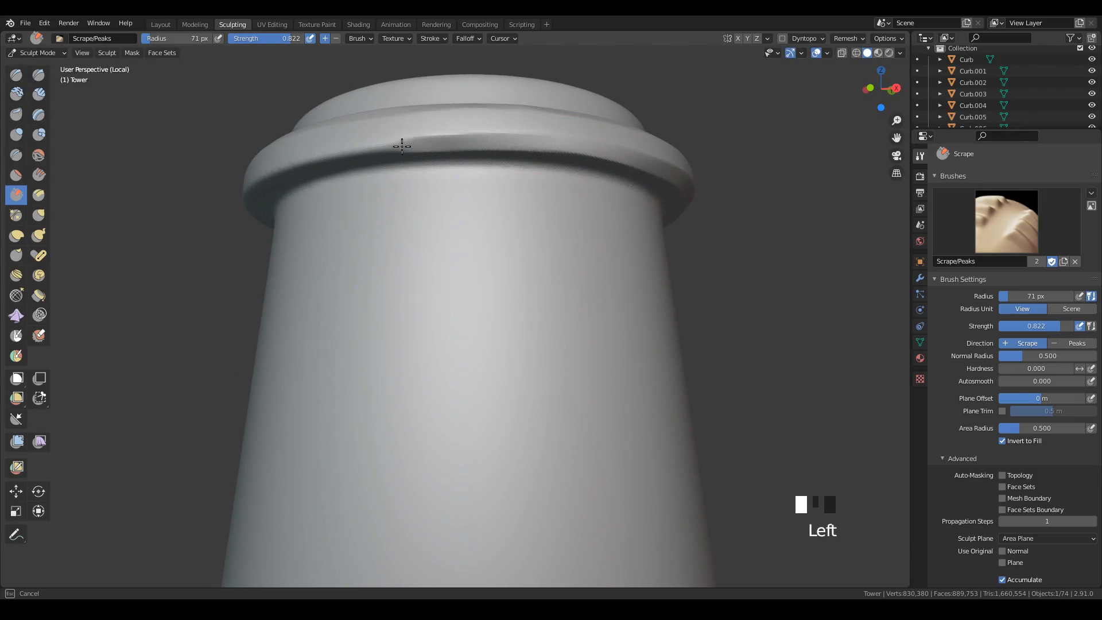
{"action": "left_click_drag", "start_coordinate": [306, 157], "coordinate": [313, 202]}
{"action": "mouse_move", "coordinate": [313, 202]}
{"action": "middle_mouse_down"}
{"action": "mouse_move", "coordinate": [433, 233]}
{"action": "mouse_move", "coordinate": [517, 212]}
{"action": "middle_mouse_up"}
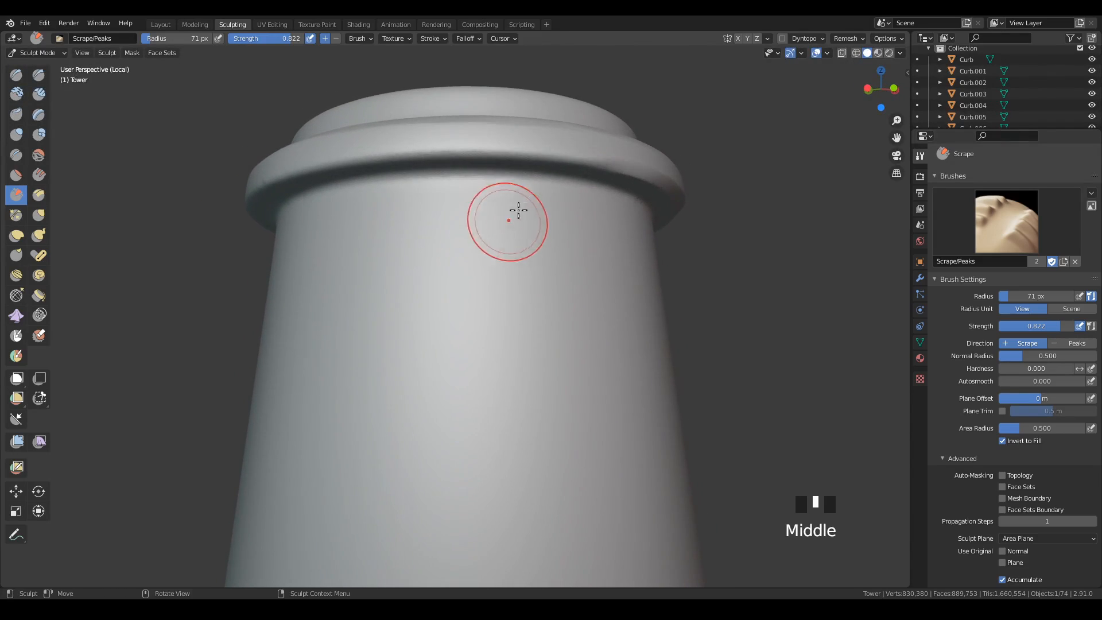
{"action": "left_click_drag", "start_coordinate": [602, 163], "coordinate": [386, 159]}
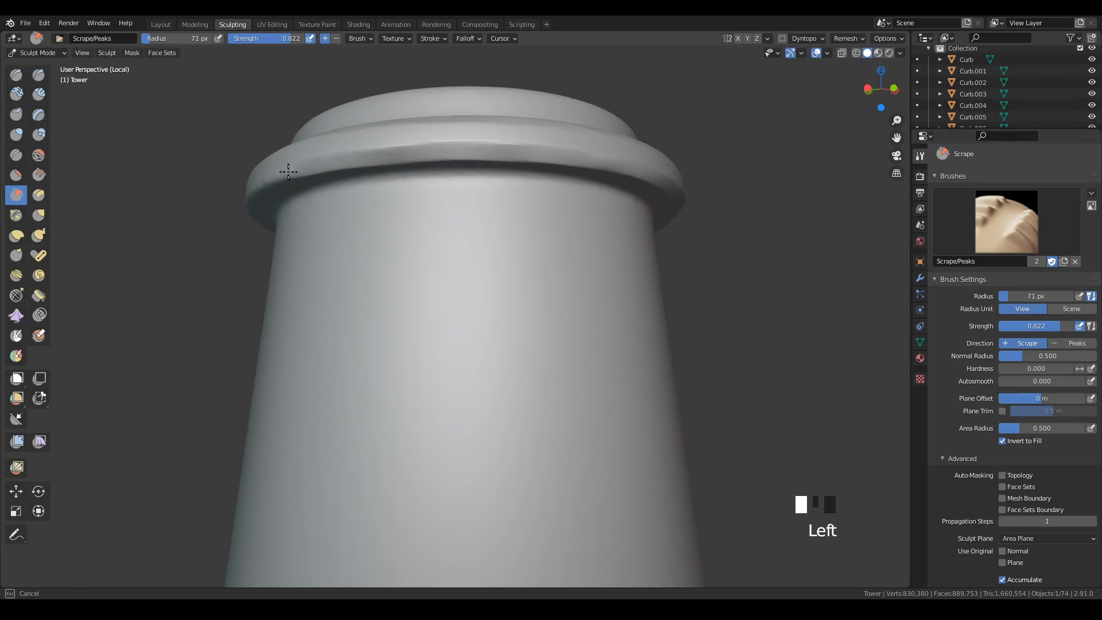
{"action": "left_click_drag", "start_coordinate": [288, 172], "coordinate": [296, 179]}
{"action": "mouse_move", "coordinate": [296, 179]}
{"action": "middle_mouse_down"}
{"action": "mouse_move", "coordinate": [398, 226]}
{"action": "mouse_move", "coordinate": [480, 226]}
{"action": "middle_mouse_up"}
{"action": "mouse_move", "coordinate": [577, 150]}
{"action": "left_mouse_down"}
{"action": "mouse_move", "coordinate": [489, 140]}
{"action": "mouse_move", "coordinate": [327, 146]}
{"action": "left_mouse_up"}
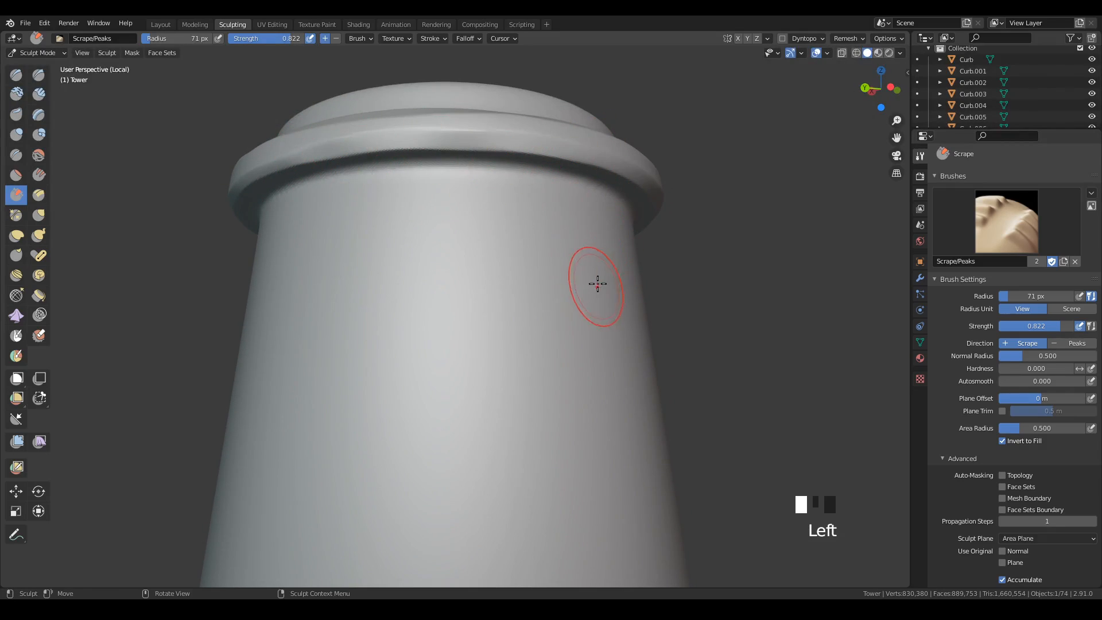
Set the Crease brush to a radius of 35 px and strength 0.252, testing and undoing strokes where the cap meets the rim.
{"action": "middle_click_drag", "start_coordinate": [556, 269], "coordinate": [597, 299]}
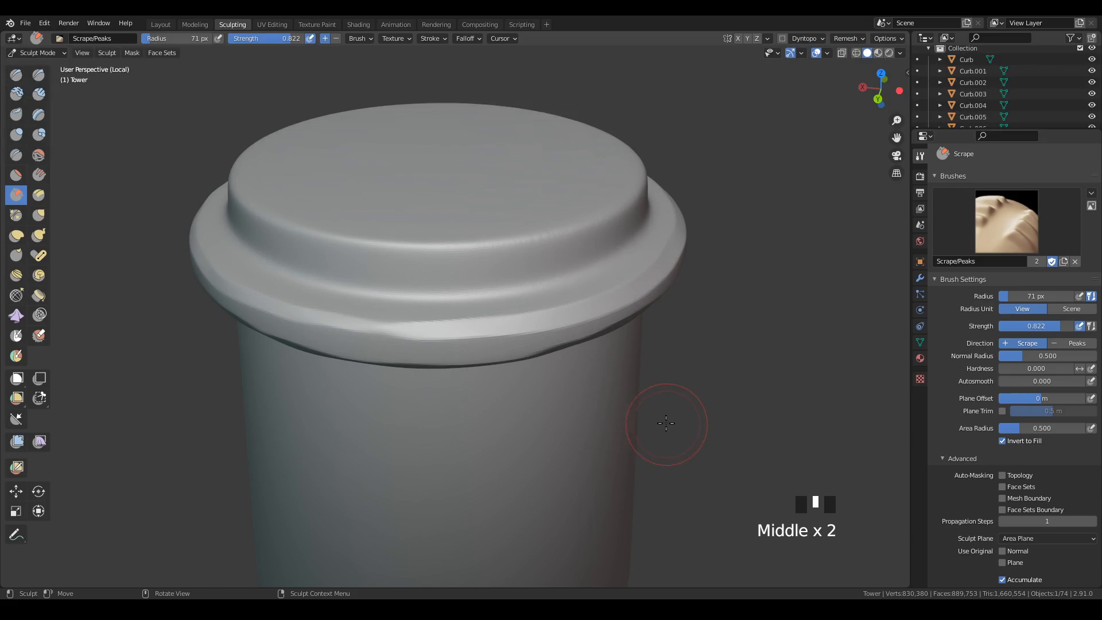
{"action": "mouse_move", "coordinate": [591, 346]}
{"action": "middle_mouse_down"}
{"action": "mouse_move", "coordinate": [609, 356]}
{"action": "mouse_move", "coordinate": [620, 319]}
{"action": "mouse_move", "coordinate": [617, 374]}
{"action": "middle_mouse_up"}
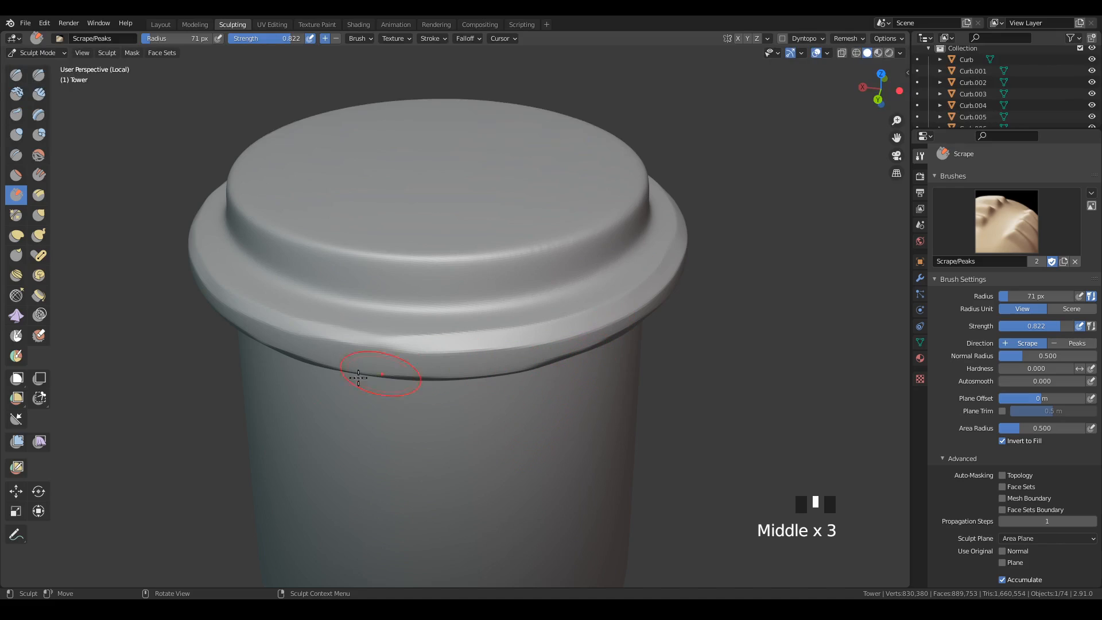
{"action": "left_click", "coordinate": [17, 155]}
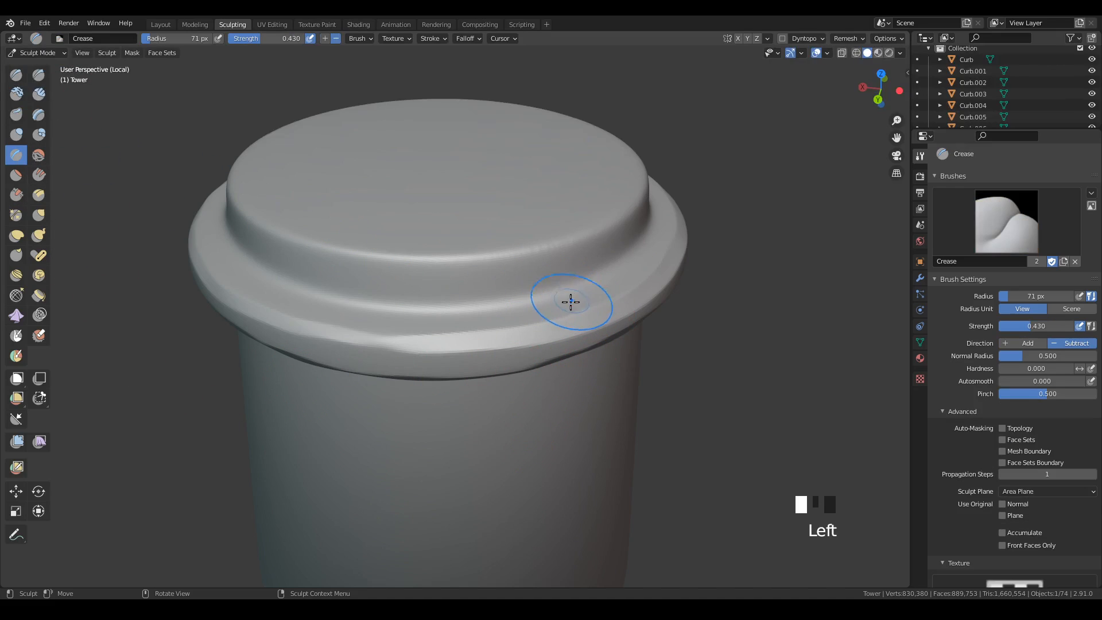
{"action": "key", "text": "f"}
{"action": "left_click", "coordinate": [554, 314]}
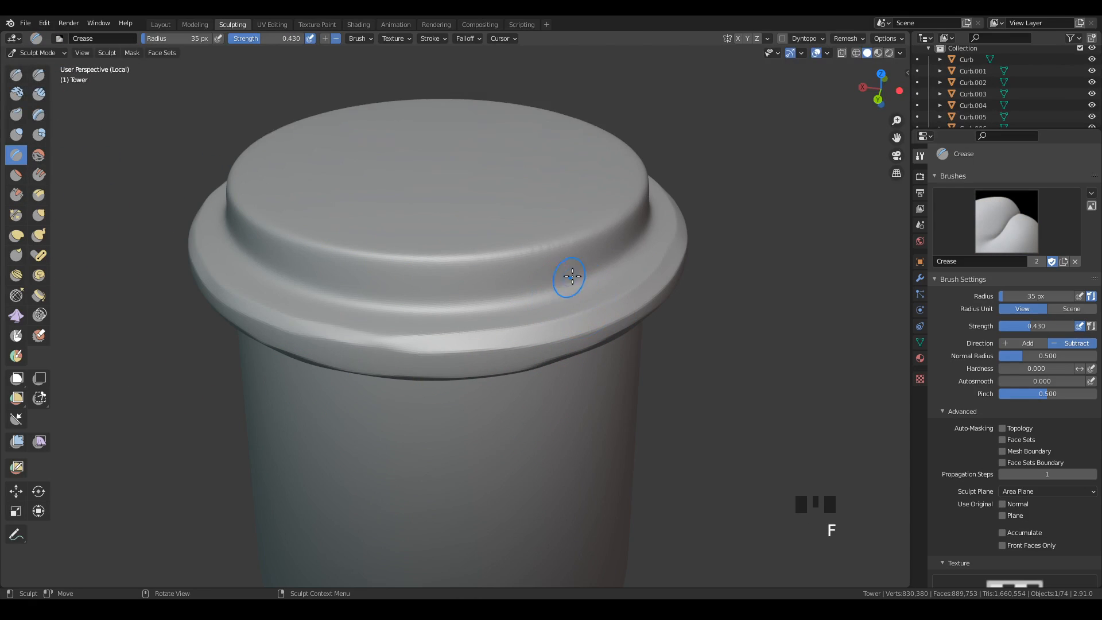
{"action": "left_click_drag", "start_coordinate": [570, 282], "coordinate": [514, 301]}
{"action": "key", "text": "ctrl+z"}
{"action": "mouse_move", "coordinate": [244, 257]}
{"action": "left_mouse_down"}
{"action": "mouse_move", "coordinate": [343, 303]}
{"action": "mouse_move", "coordinate": [409, 316]}
{"action": "left_mouse_up"}
{"action": "mouse_move", "coordinate": [282, 279]}
{"action": "left_mouse_down"}
{"action": "mouse_move", "coordinate": [405, 312]}
{"action": "mouse_move", "coordinate": [322, 293]}
{"action": "left_mouse_up"}
{"action": "key", "text": "ctrl+z"}
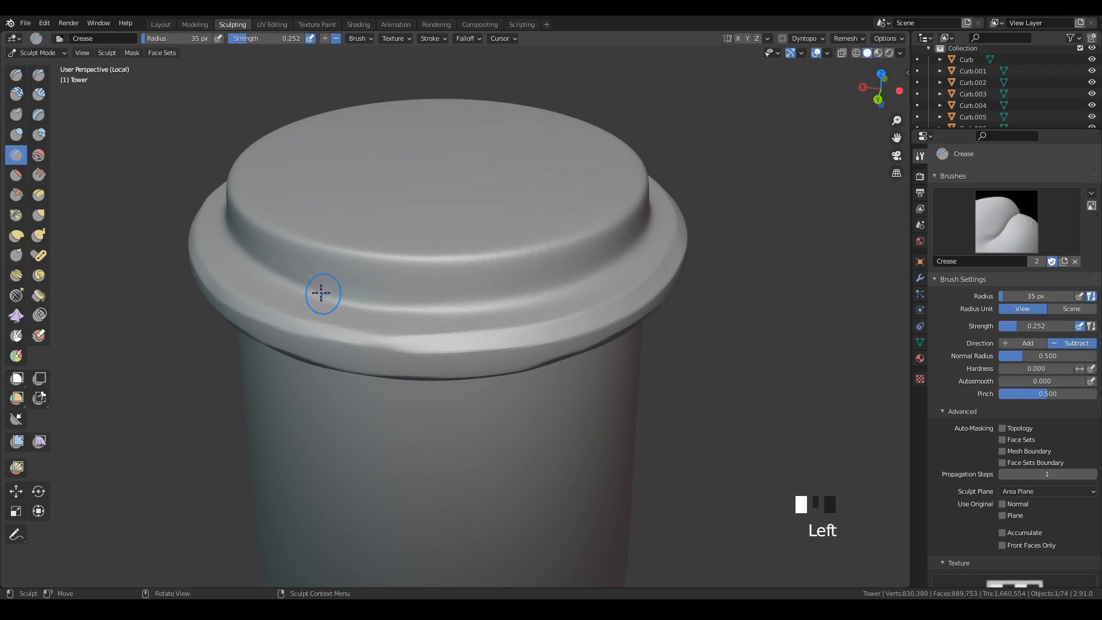
Crease the inner corner between the tower's cap and rim all around with short subtracting strokes.
{"action": "left_click_drag", "start_coordinate": [465, 307], "coordinate": [319, 294]}
{"action": "mouse_move", "coordinate": [466, 321]}
{"action": "left_mouse_down"}
{"action": "mouse_move", "coordinate": [586, 285]}
{"action": "mouse_move", "coordinate": [596, 270]}
{"action": "left_mouse_up"}
{"action": "left_click_drag", "start_coordinate": [529, 296], "coordinate": [554, 288]}
{"action": "left_click", "coordinate": [547, 291]}
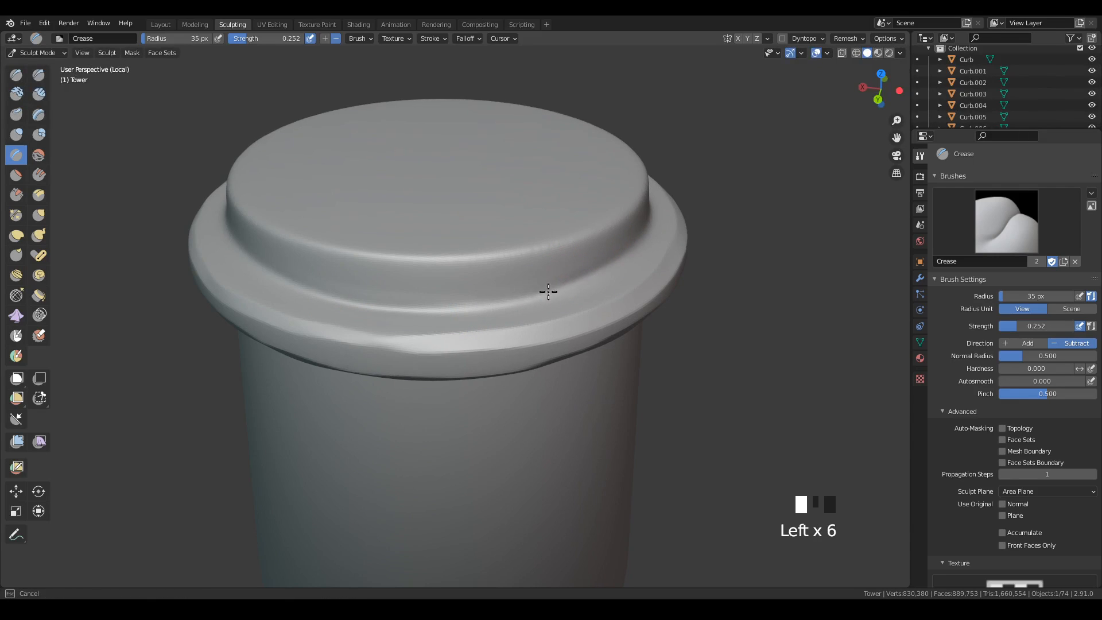
{"action": "middle_click_drag", "start_coordinate": [715, 276], "coordinate": [622, 287]}
{"action": "mouse_move", "coordinate": [480, 311]}
{"action": "left_mouse_down"}
{"action": "mouse_move", "coordinate": [608, 281]}
{"action": "mouse_move", "coordinate": [645, 237]}
{"action": "left_mouse_up"}
{"action": "middle_click_drag", "start_coordinate": [646, 237], "coordinate": [583, 312]}
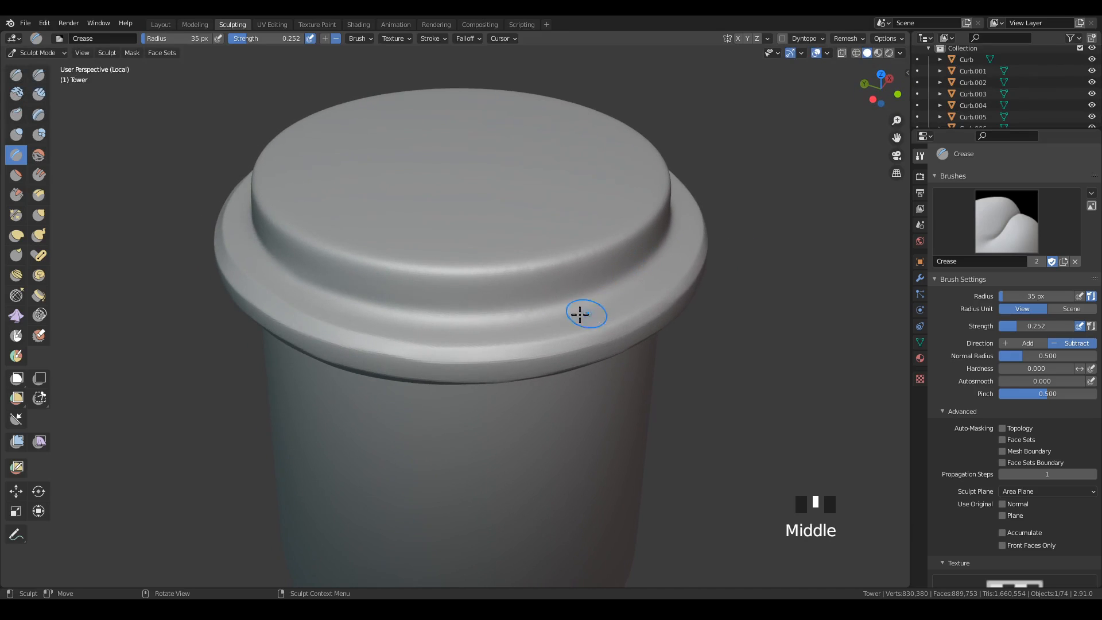
{"action": "left_click", "coordinate": [635, 271]}
{"action": "left_click", "coordinate": [679, 236]}
{"action": "middle_click_drag", "start_coordinate": [679, 236], "coordinate": [546, 313]}
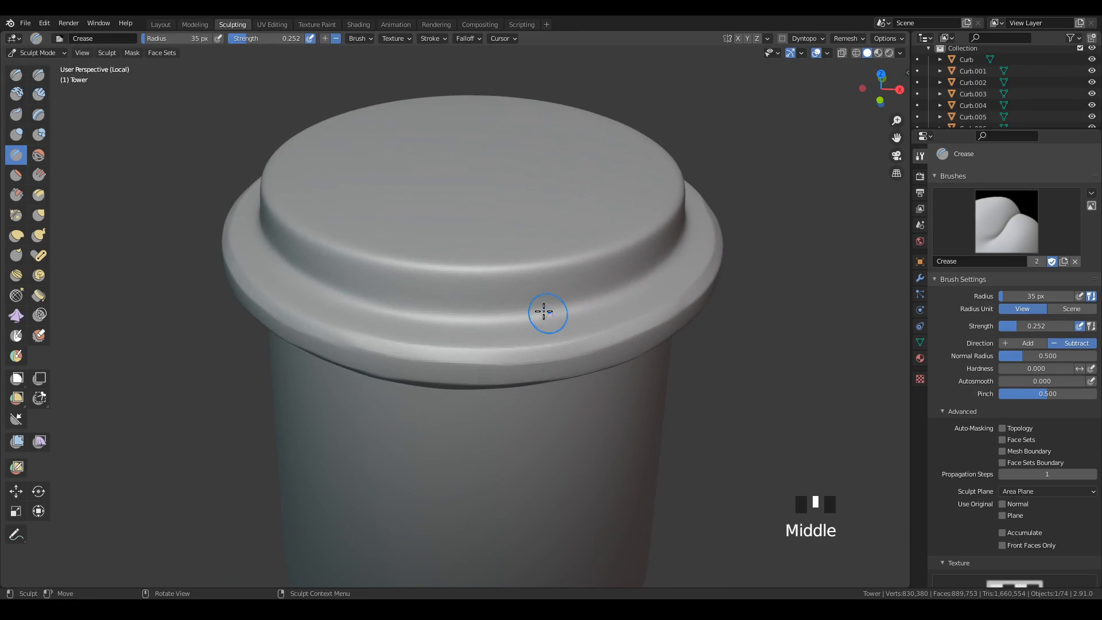
{"action": "left_click", "coordinate": [550, 312]}
{"action": "left_click", "coordinate": [557, 312]}
{"action": "middle_click_drag", "start_coordinate": [772, 259], "coordinate": [645, 259]}
{"action": "left_click_drag", "start_coordinate": [449, 335], "coordinate": [385, 331]}
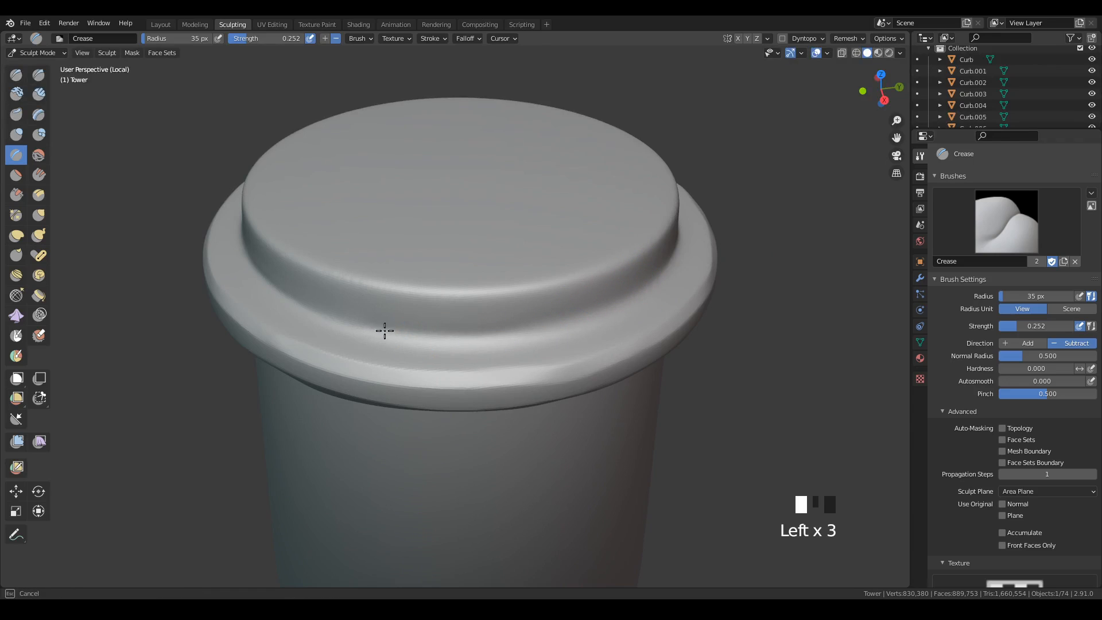
{"action": "left_click", "coordinate": [660, 278]}
{"action": "middle_click_drag", "start_coordinate": [730, 308], "coordinate": [627, 312]}
{"action": "left_click", "coordinate": [533, 325]}
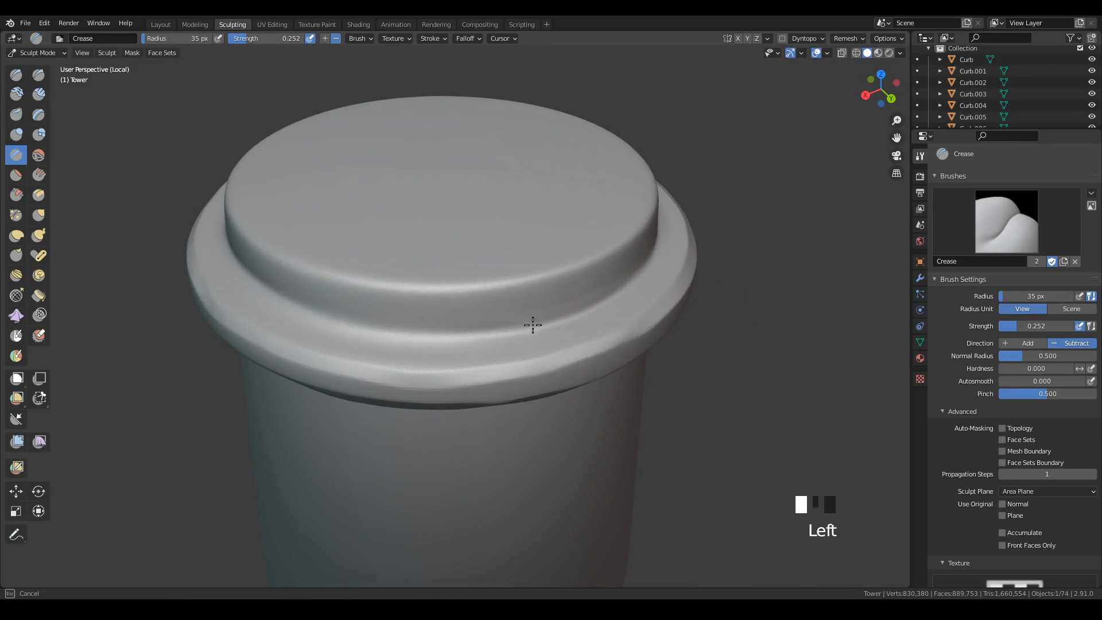
{"action": "left_click", "coordinate": [663, 314]}
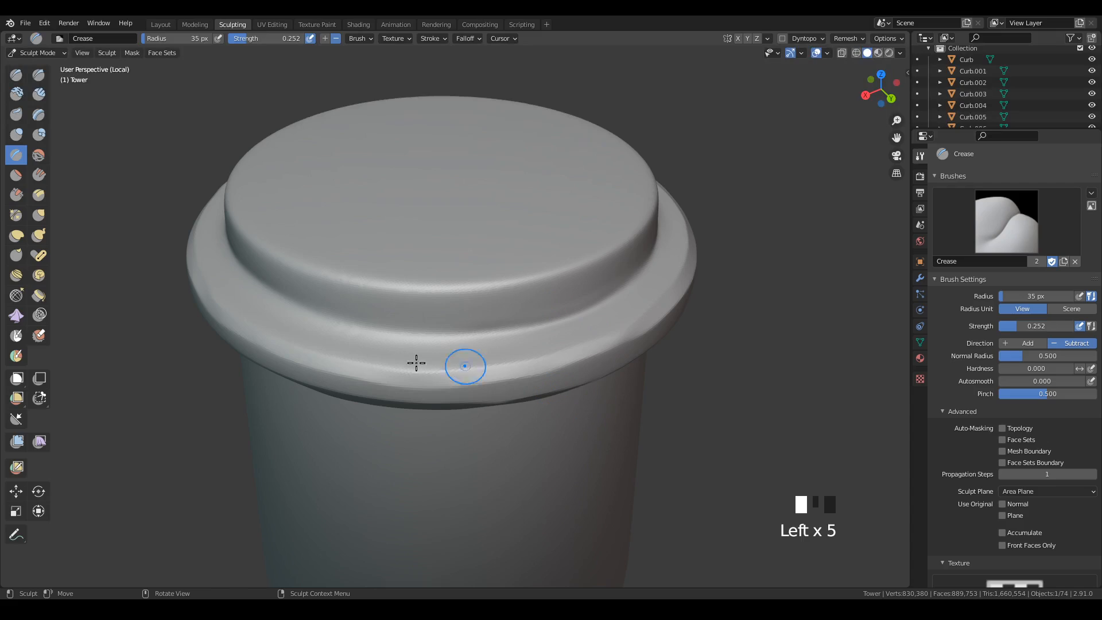
Flatten the upper edge of the tower's top cap on two sides with the Scrape brush at a radius of 60 px.
{"action": "left_click", "coordinate": [16, 194]}
{"action": "key", "text": "f"}
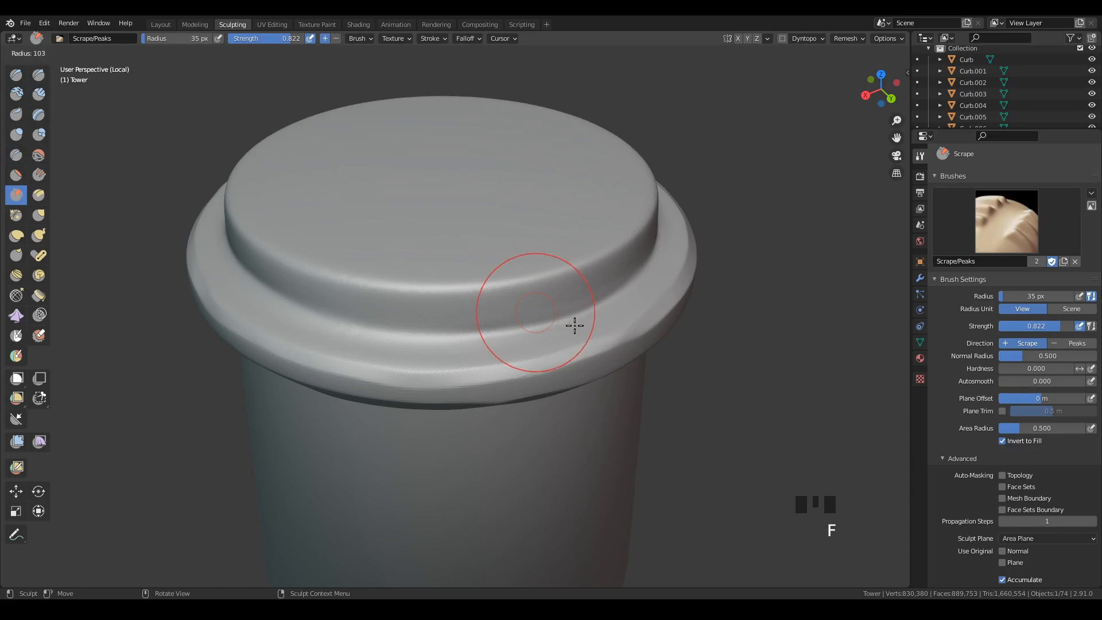
{"action": "key", "text": "f"}
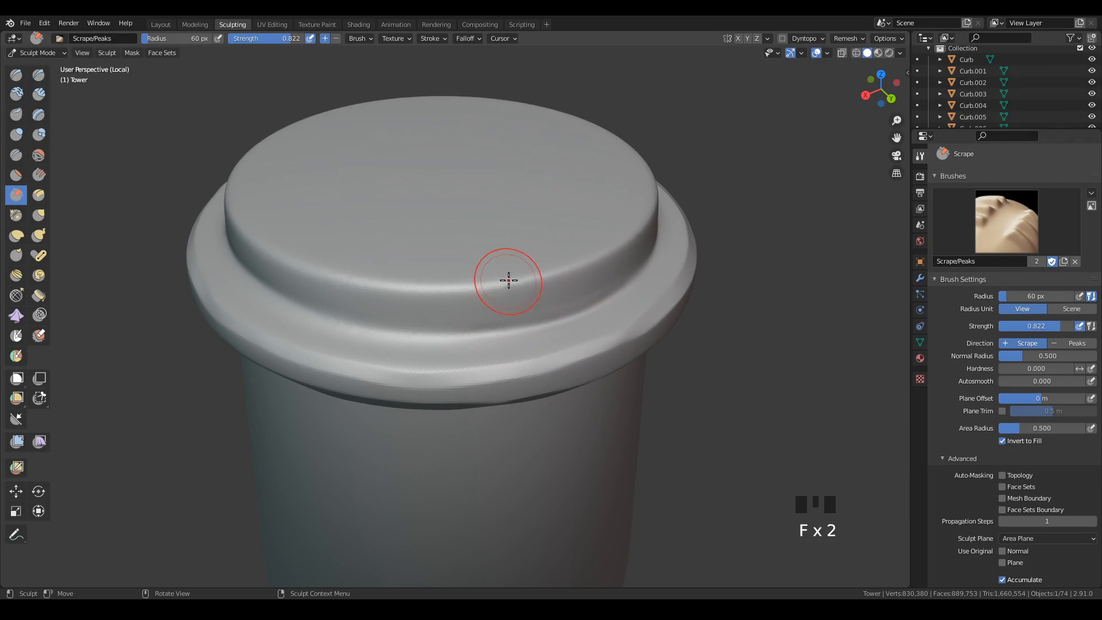
{"action": "left_click", "coordinate": [549, 276]}
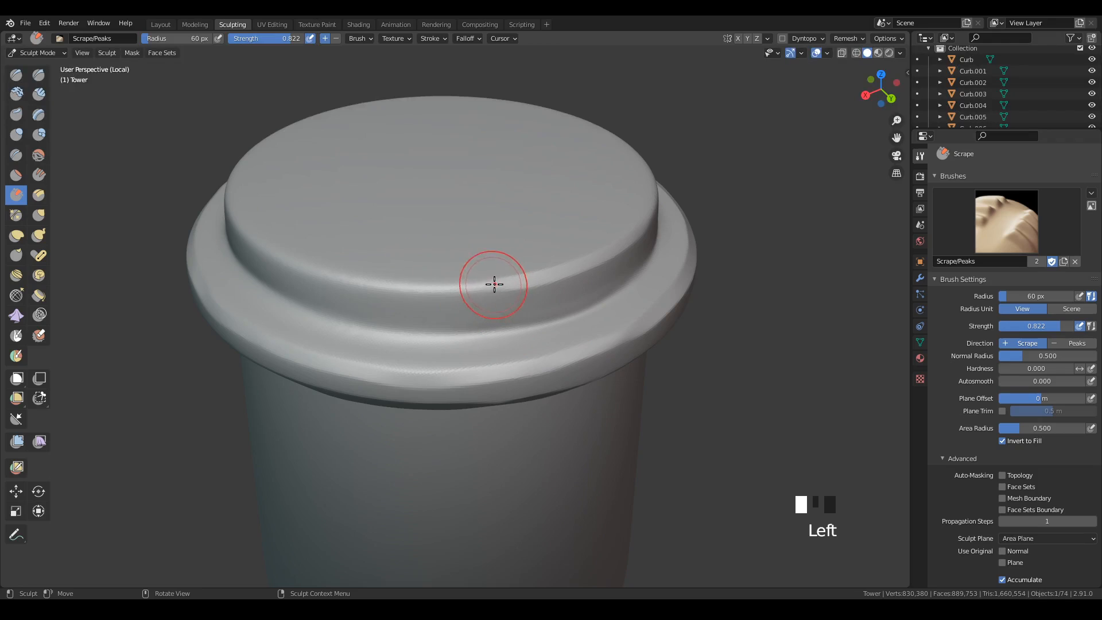
{"action": "left_click_drag", "start_coordinate": [494, 283], "coordinate": [415, 287]}
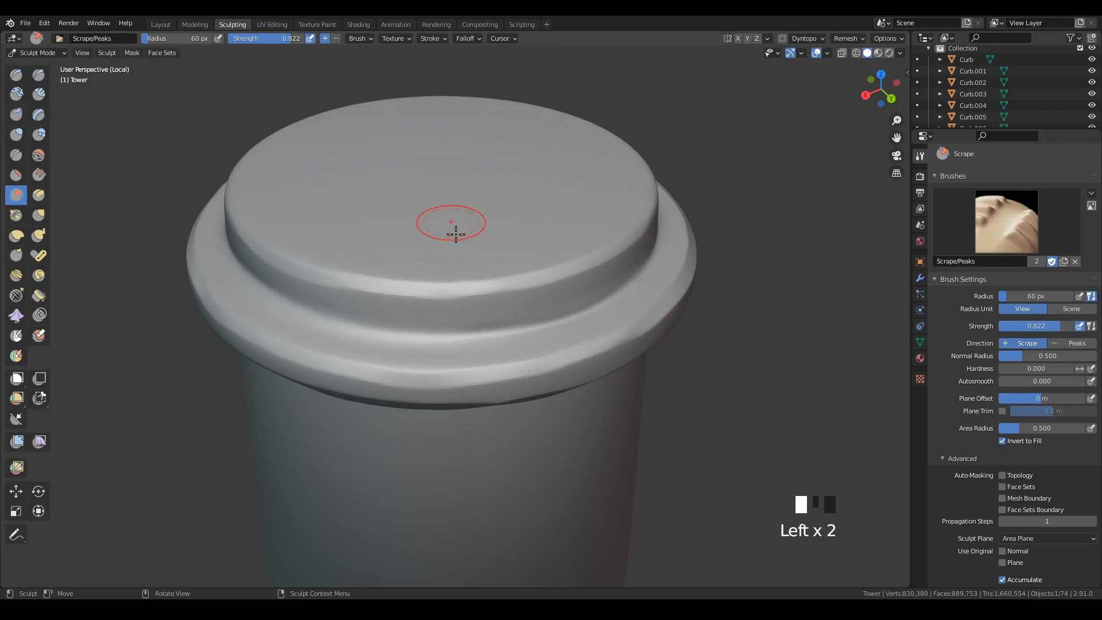
{"action": "mouse_move", "coordinate": [455, 233]}
{"action": "middle_mouse_down"}
{"action": "mouse_move", "coordinate": [547, 364]}
{"action": "mouse_move", "coordinate": [635, 339]}
{"action": "mouse_move", "coordinate": [656, 218]}
{"action": "middle_mouse_up"}
{"action": "left_click_drag", "start_coordinate": [656, 219], "coordinate": [649, 224]}
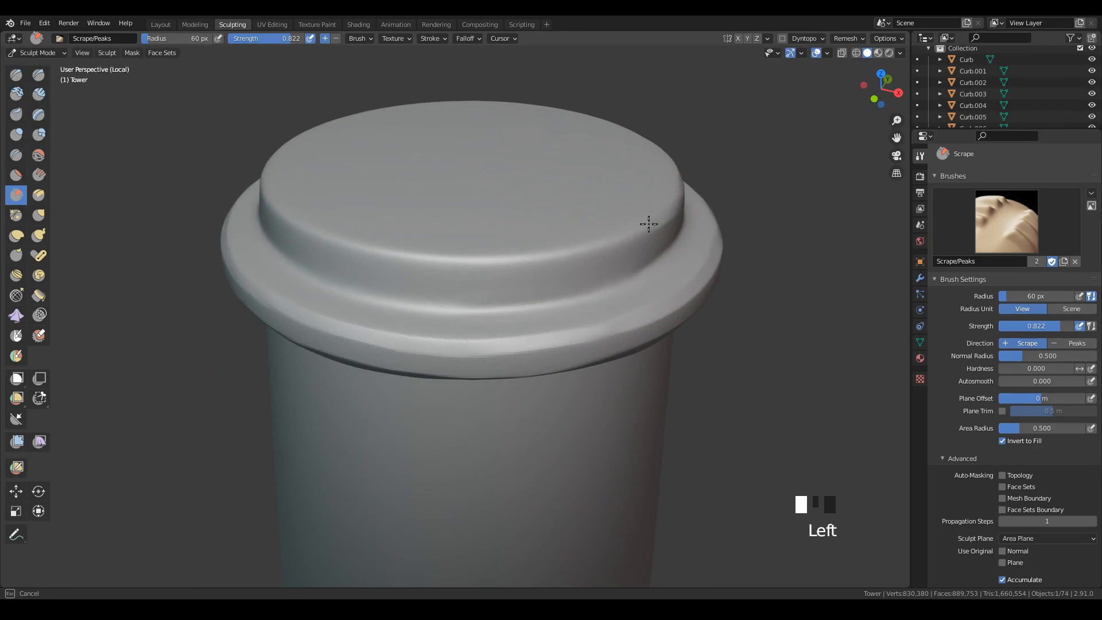
{"action": "left_click_drag", "start_coordinate": [547, 251], "coordinate": [426, 258]}
{"action": "left_click_drag", "start_coordinate": [332, 237], "coordinate": [317, 240]}
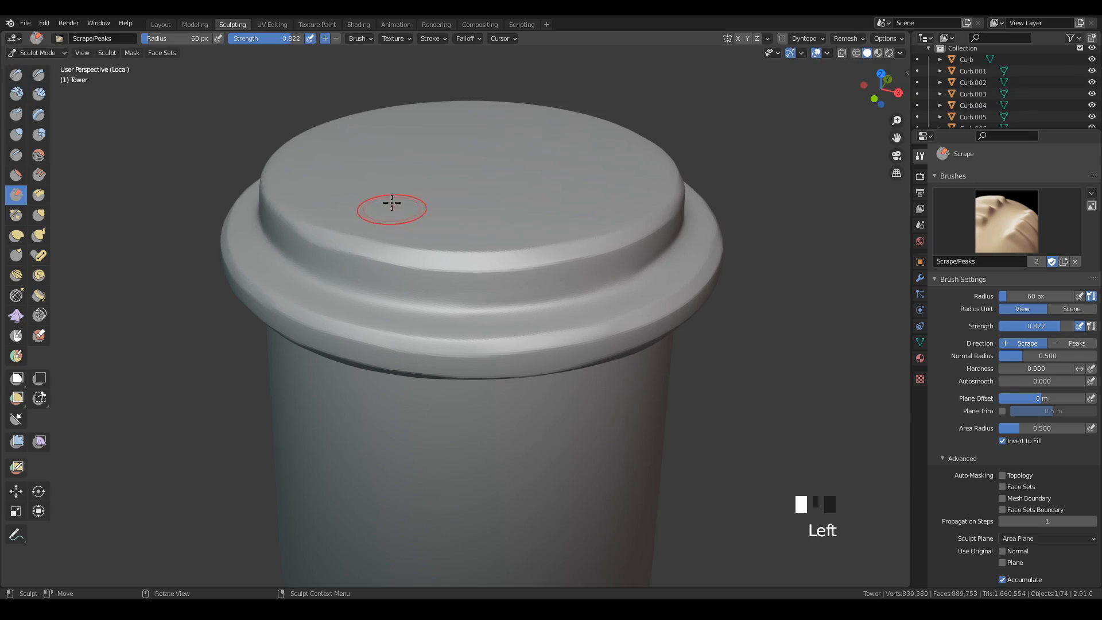
Scrape the remaining stretches of the top cap's upper edge and save the file.
{"action": "mouse_move", "coordinate": [430, 261]}
{"action": "middle_mouse_down"}
{"action": "mouse_move", "coordinate": [519, 265]}
{"action": "mouse_move", "coordinate": [497, 278]}
{"action": "middle_mouse_up"}
{"action": "left_click_drag", "start_coordinate": [497, 278], "coordinate": [481, 295]}
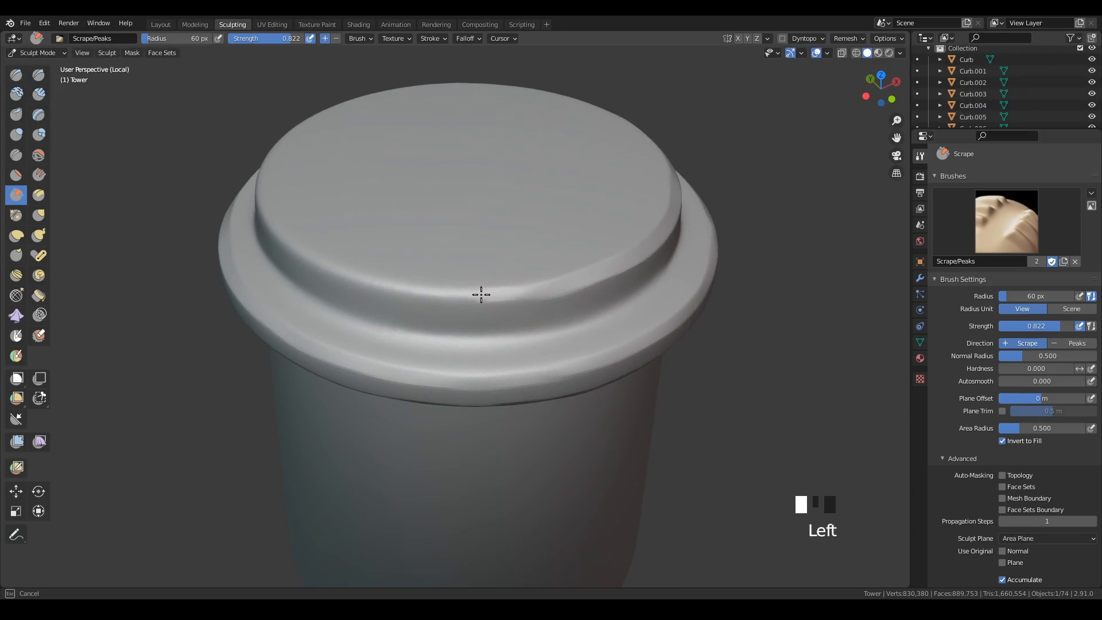
{"action": "left_click_drag", "start_coordinate": [365, 281], "coordinate": [263, 214]}
{"action": "mouse_move", "coordinate": [263, 214]}
{"action": "middle_mouse_down"}
{"action": "mouse_move", "coordinate": [426, 224]}
{"action": "mouse_move", "coordinate": [450, 238]}
{"action": "middle_mouse_up"}
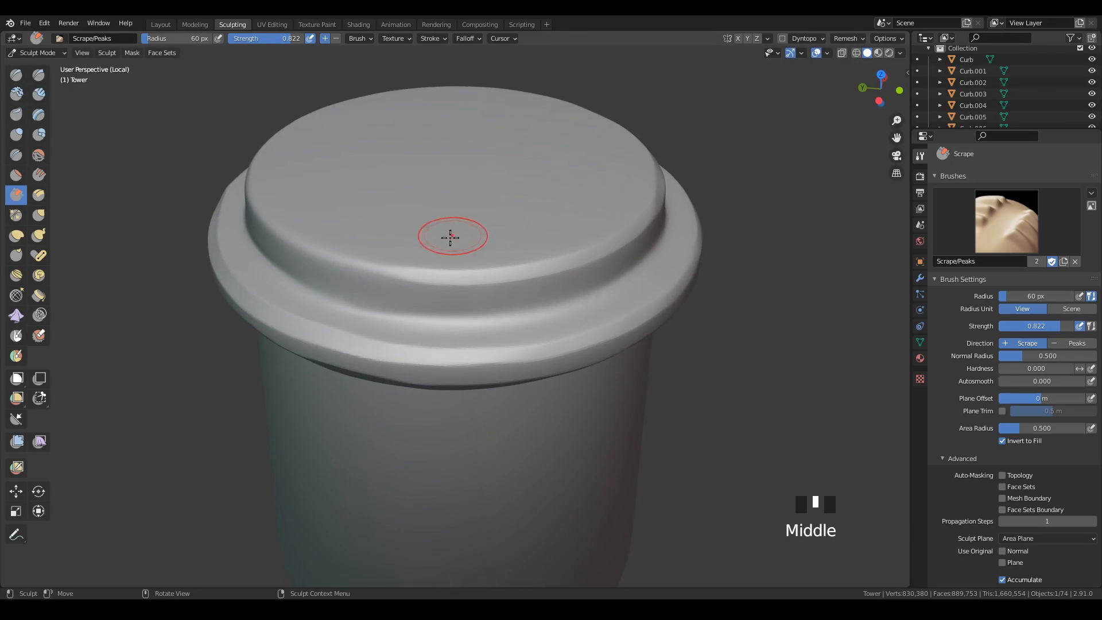
{"action": "left_click_drag", "start_coordinate": [391, 275], "coordinate": [300, 239]}
{"action": "middle_click_drag", "start_coordinate": [327, 169], "coordinate": [422, 193]}
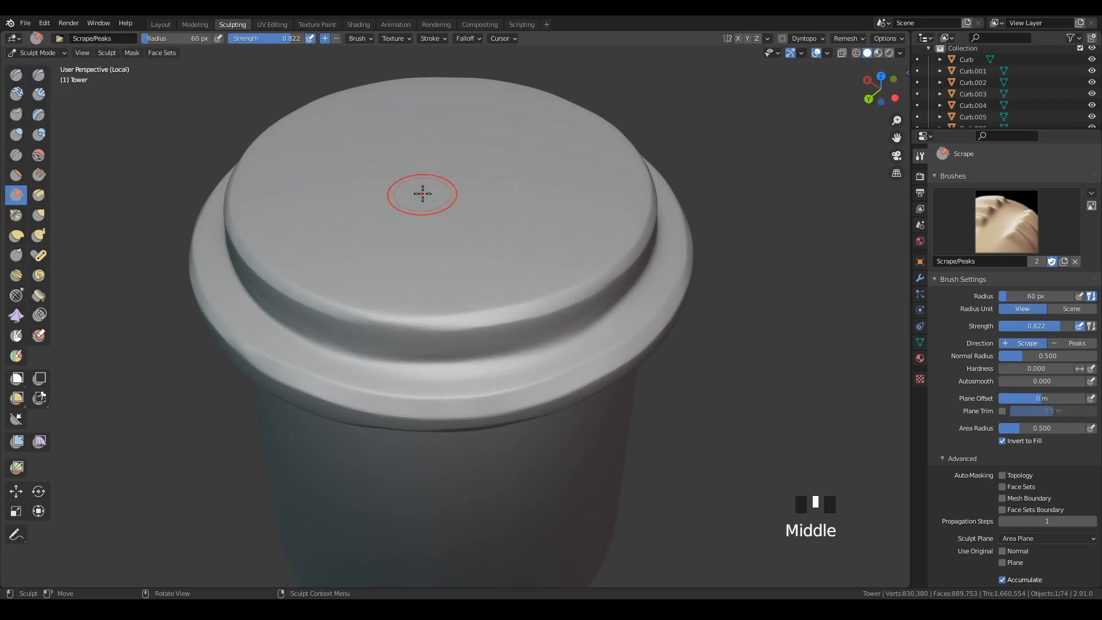
{"action": "mouse_move", "coordinate": [353, 310]}
{"action": "left_mouse_down"}
{"action": "mouse_move", "coordinate": [416, 325]}
{"action": "mouse_move", "coordinate": [545, 275]}
{"action": "left_mouse_up"}
{"action": "mouse_move", "coordinate": [545, 275]}
{"action": "middle_mouse_down"}
{"action": "mouse_move", "coordinate": [615, 295]}
{"action": "mouse_move", "coordinate": [600, 273]}
{"action": "mouse_move", "coordinate": [628, 438]}
{"action": "mouse_move", "coordinate": [589, 345]}
{"action": "mouse_move", "coordinate": [499, 351]}
{"action": "middle_mouse_up"}
{"action": "key", "text": "ctrl+s"}
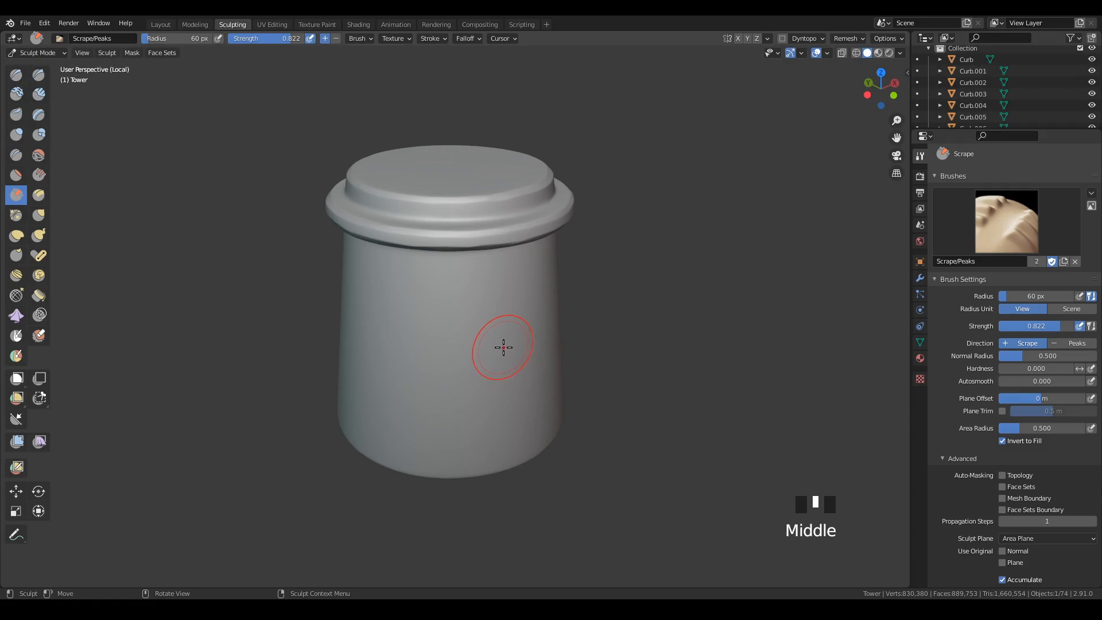
Scrape vertical strokes down the tower's wall with a brush radius of 183 px and strength 0.585.
{"action": "key", "text": "f"}
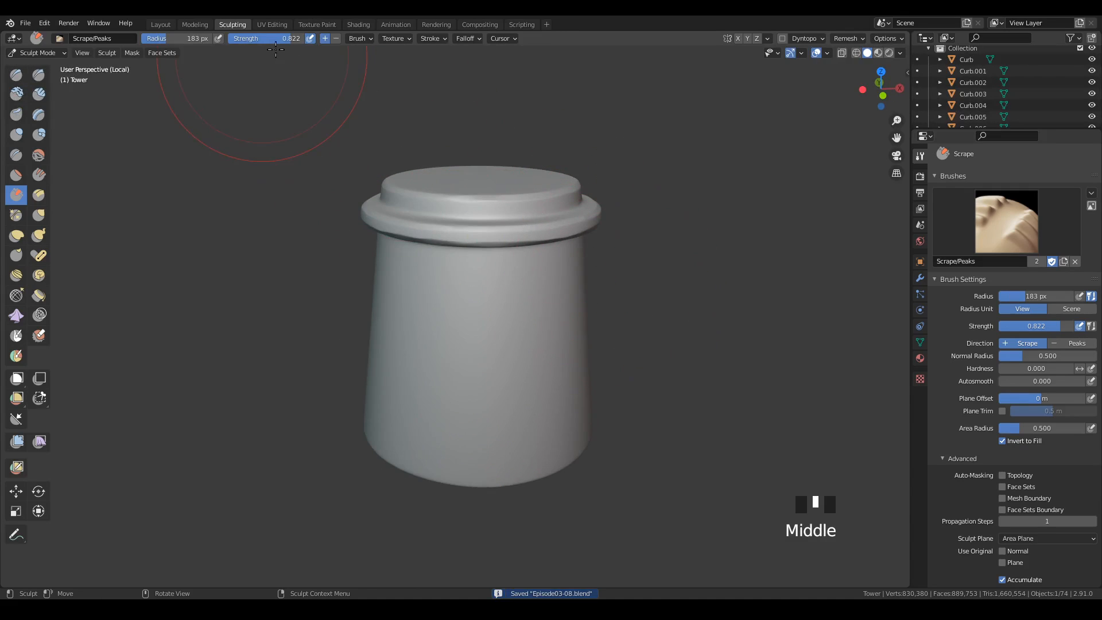
{"action": "left_click_drag", "start_coordinate": [257, 63], "coordinate": [244, 57]}
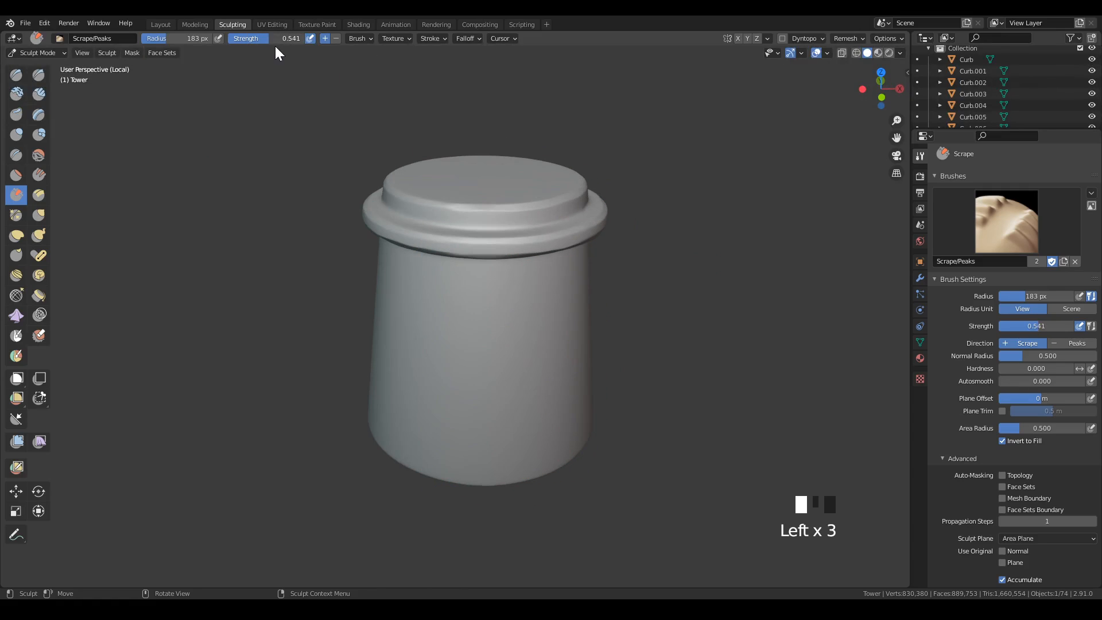
{"action": "left_click_drag", "start_coordinate": [276, 46], "coordinate": [279, 46]}
{"action": "middle_click_drag", "start_coordinate": [632, 425], "coordinate": [597, 401], "text": "shift"}
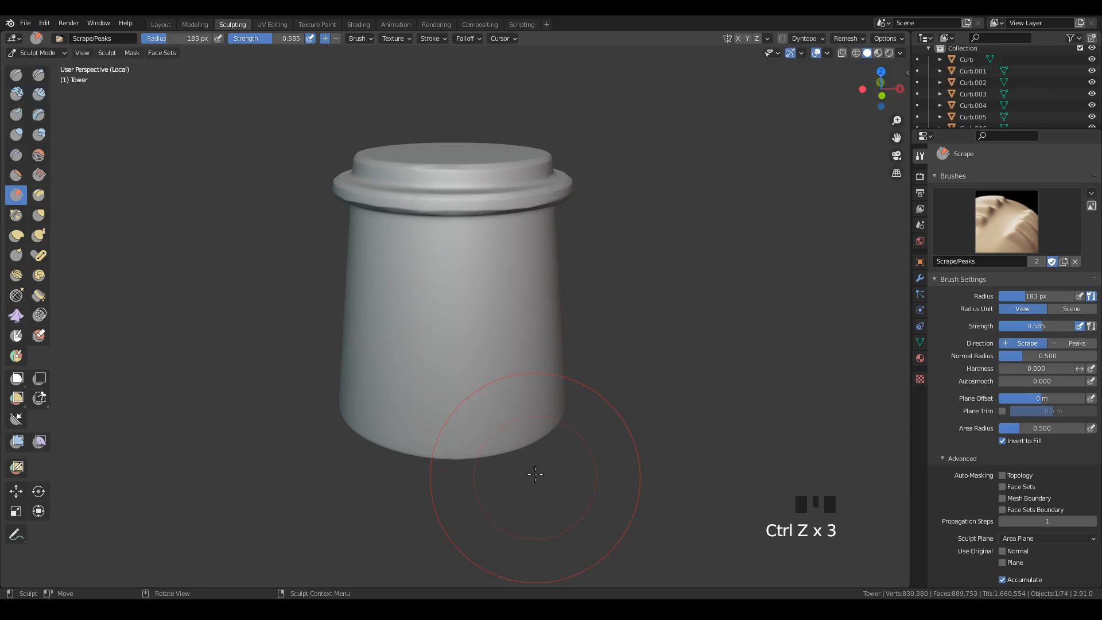
{"action": "mouse_move", "coordinate": [535, 474]}
{"action": "left_mouse_down"}
{"action": "mouse_move", "coordinate": [465, 266]}
{"action": "mouse_move", "coordinate": [475, 460]}
{"action": "mouse_move", "coordinate": [457, 266]}
{"action": "mouse_move", "coordinate": [457, 474]}
{"action": "mouse_move", "coordinate": [474, 270]}
{"action": "left_mouse_up"}
{"action": "mouse_move", "coordinate": [474, 269]}
{"action": "left_mouse_down"}
{"action": "mouse_move", "coordinate": [480, 460]}
{"action": "mouse_move", "coordinate": [475, 356]}
{"action": "left_mouse_up"}
{"action": "left_click_drag", "start_coordinate": [475, 356], "coordinate": [464, 405]}
{"action": "mouse_move", "coordinate": [464, 405]}
{"action": "left_mouse_down"}
{"action": "mouse_move", "coordinate": [455, 388]}
{"action": "mouse_move", "coordinate": [471, 436]}
{"action": "left_mouse_up"}
{"action": "left_click_drag", "start_coordinate": [488, 280], "coordinate": [553, 448]}
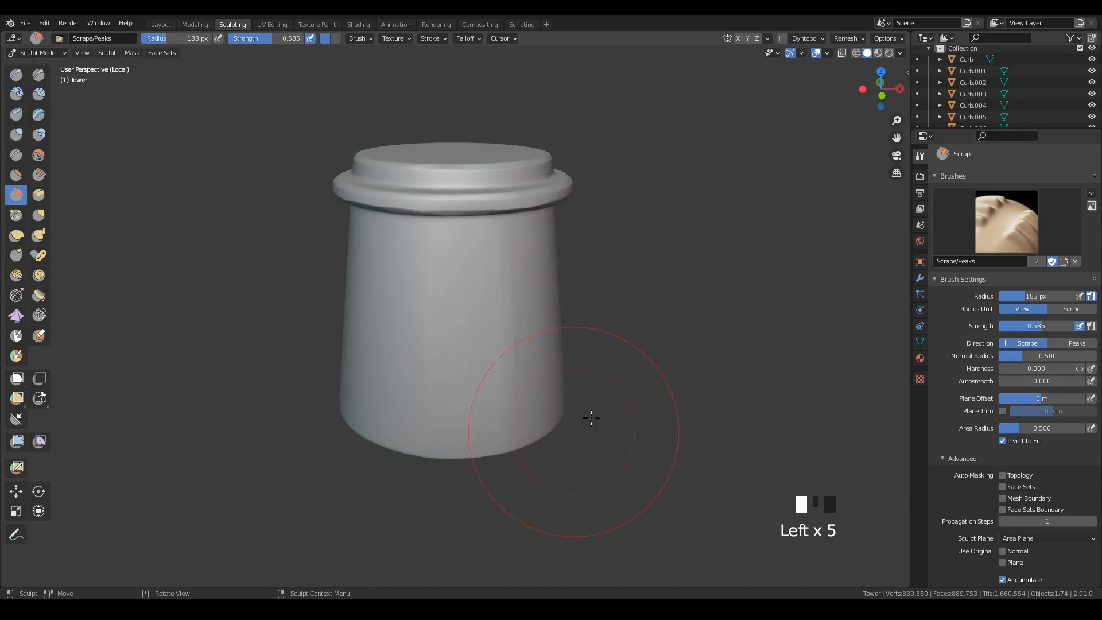
Scrape upward strokes over the lower half of the tower's wall on two neighbouring sides with the 183 px brush.
{"action": "mouse_move", "coordinate": [553, 448]}
{"action": "middle_mouse_down"}
{"action": "mouse_move", "coordinate": [557, 419]}
{"action": "mouse_move", "coordinate": [516, 433]}
{"action": "middle_mouse_up"}
{"action": "mouse_move", "coordinate": [517, 432]}
{"action": "left_mouse_down"}
{"action": "mouse_move", "coordinate": [503, 411]}
{"action": "mouse_move", "coordinate": [498, 343]}
{"action": "left_mouse_up"}
{"action": "left_click_drag", "start_coordinate": [507, 440], "coordinate": [516, 350]}
{"action": "left_click_drag", "start_coordinate": [538, 424], "coordinate": [506, 333]}
{"action": "mouse_move", "coordinate": [523, 402]}
{"action": "left_mouse_down"}
{"action": "mouse_move", "coordinate": [512, 349]}
{"action": "mouse_move", "coordinate": [485, 344]}
{"action": "left_mouse_up"}
{"action": "left_click_drag", "start_coordinate": [474, 417], "coordinate": [472, 370]}
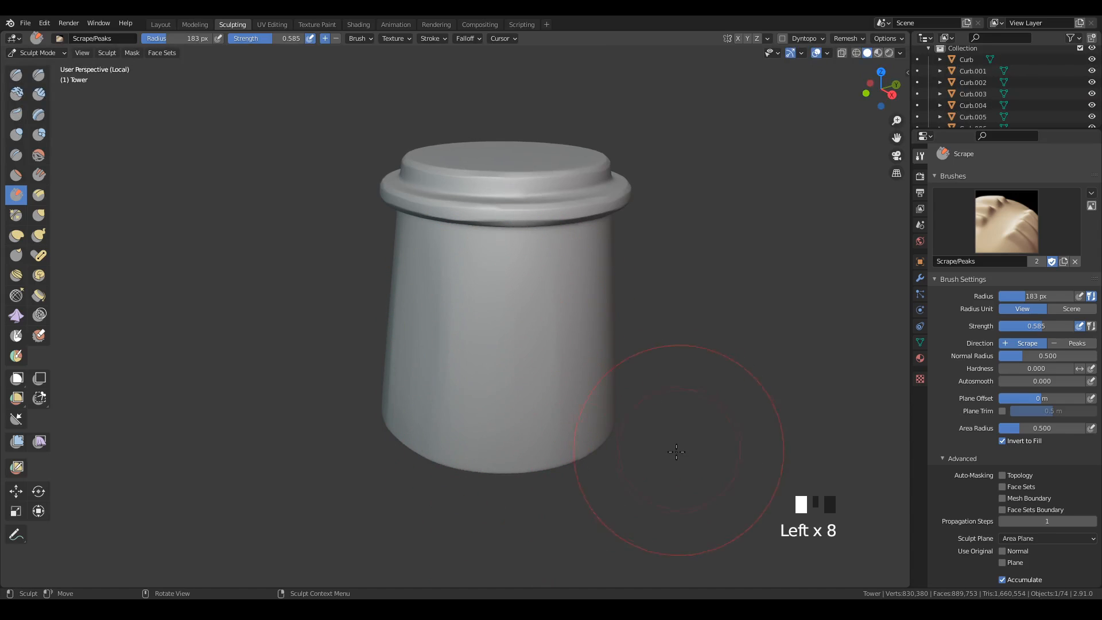
{"action": "mouse_move", "coordinate": [677, 451]}
{"action": "middle_mouse_down"}
{"action": "mouse_move", "coordinate": [637, 412]}
{"action": "mouse_move", "coordinate": [556, 411]}
{"action": "middle_mouse_up"}
{"action": "left_click_drag", "start_coordinate": [551, 413], "coordinate": [435, 483]}
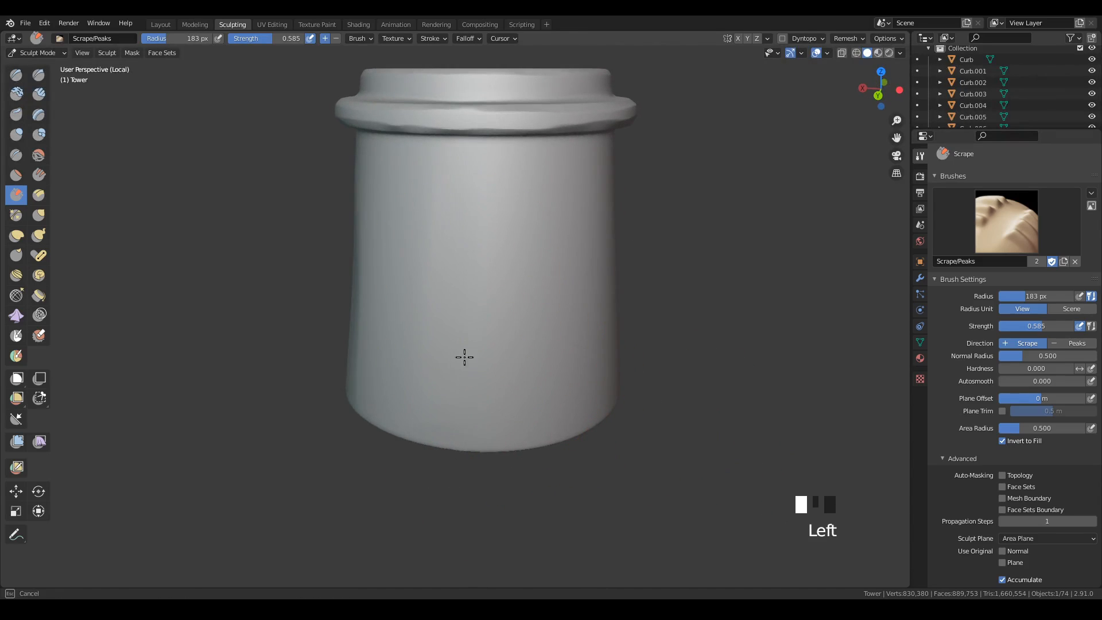
Scrape the wall from its lower part up toward the rim on the next sides around the tower.
{"action": "middle_click_drag", "start_coordinate": [456, 333], "coordinate": [529, 381]}
{"action": "left_click", "coordinate": [402, 417]}
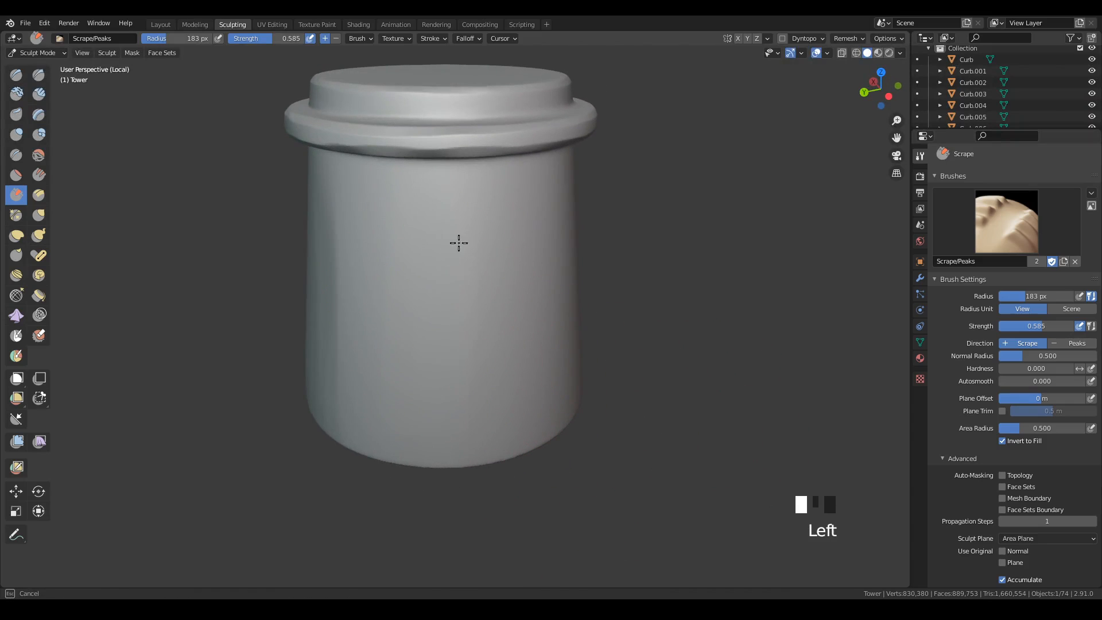
{"action": "middle_click_drag", "start_coordinate": [615, 467], "coordinate": [372, 316]}
{"action": "left_click_drag", "start_coordinate": [372, 316], "coordinate": [371, 223]}
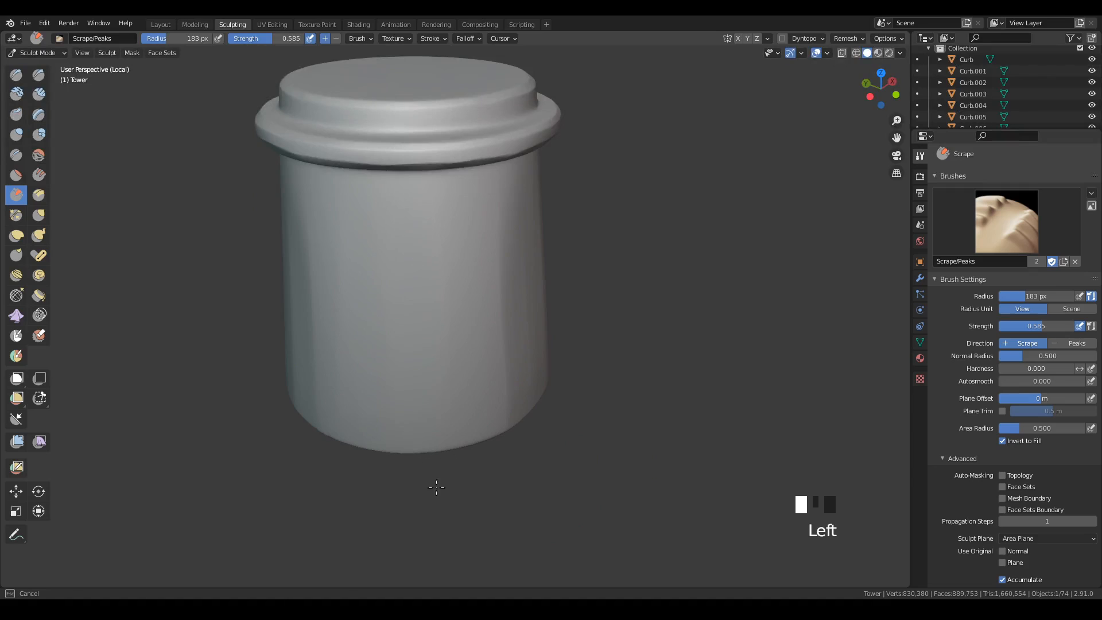
{"action": "left_click_drag", "start_coordinate": [436, 487], "coordinate": [391, 414]}
{"action": "left_click_drag", "start_coordinate": [373, 315], "coordinate": [368, 253]}
{"action": "mouse_move", "coordinate": [626, 431]}
{"action": "middle_mouse_down"}
{"action": "mouse_move", "coordinate": [581, 431]}
{"action": "mouse_move", "coordinate": [566, 531]}
{"action": "middle_mouse_up"}
Scrape the remaining sides of the wall, finishing with long vertical strokes from below the rim to the base.
{"action": "middle_click_drag", "start_coordinate": [574, 367], "coordinate": [559, 379]}
{"action": "middle_click_drag", "start_coordinate": [559, 379], "coordinate": [583, 298], "text": "ctrl"}
{"action": "left_click_drag", "start_coordinate": [521, 339], "coordinate": [497, 253]}
{"action": "middle_click_drag", "start_coordinate": [597, 419], "coordinate": [580, 412]}
{"action": "middle_click_drag", "start_coordinate": [580, 412], "coordinate": [561, 401]}
{"action": "mouse_move", "coordinate": [445, 236]}
{"action": "left_mouse_down"}
{"action": "mouse_move", "coordinate": [460, 459]}
{"action": "mouse_move", "coordinate": [477, 496]}
{"action": "left_mouse_up"}
{"action": "middle_click_drag", "start_coordinate": [593, 321], "coordinate": [575, 340]}
{"action": "mouse_move", "coordinate": [494, 212]}
{"action": "left_mouse_down"}
{"action": "mouse_move", "coordinate": [504, 253]}
{"action": "mouse_move", "coordinate": [494, 424]}
{"action": "left_mouse_up"}
{"action": "left_click_drag", "start_coordinate": [488, 235], "coordinate": [516, 439]}
{"action": "mouse_move", "coordinate": [485, 234]}
{"action": "left_mouse_down"}
{"action": "mouse_move", "coordinate": [533, 448]}
{"action": "mouse_move", "coordinate": [560, 454]}
{"action": "left_mouse_up"}
{"action": "mouse_move", "coordinate": [569, 448]}
{"action": "middle_mouse_down"}
{"action": "mouse_move", "coordinate": [571, 465]}
{"action": "mouse_move", "coordinate": [613, 432]}
{"action": "middle_mouse_up"}
Switch to the Crease brush with a radius of 15 px and try short strokes on the tower's wall.
{"action": "key", "text": "f"}
{"action": "key", "text": "f"}
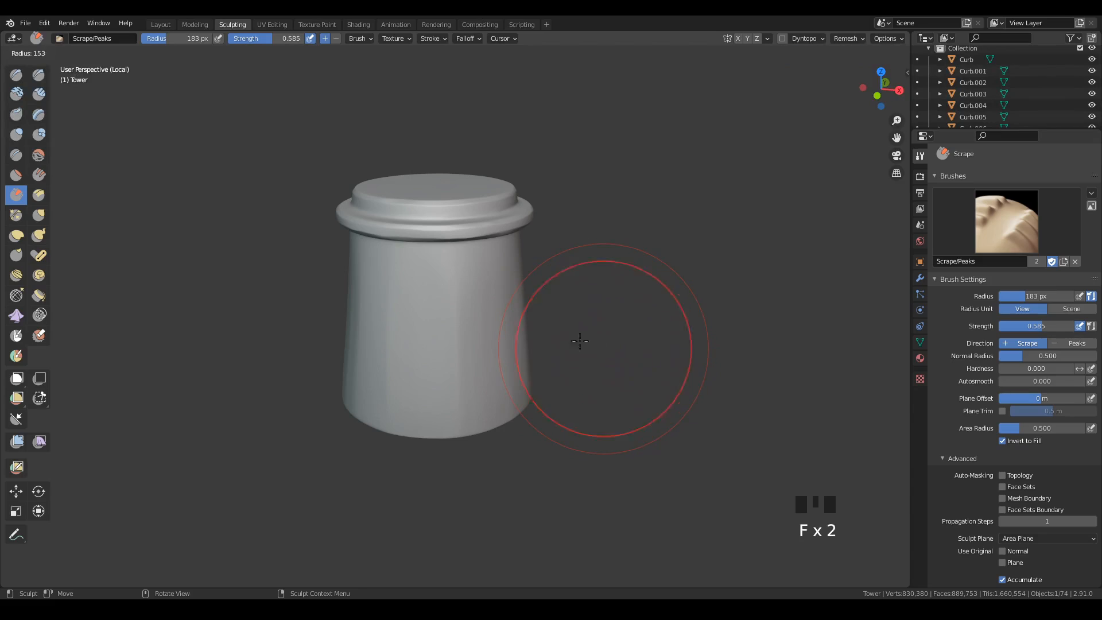
{"action": "left_click", "coordinate": [537, 343]}
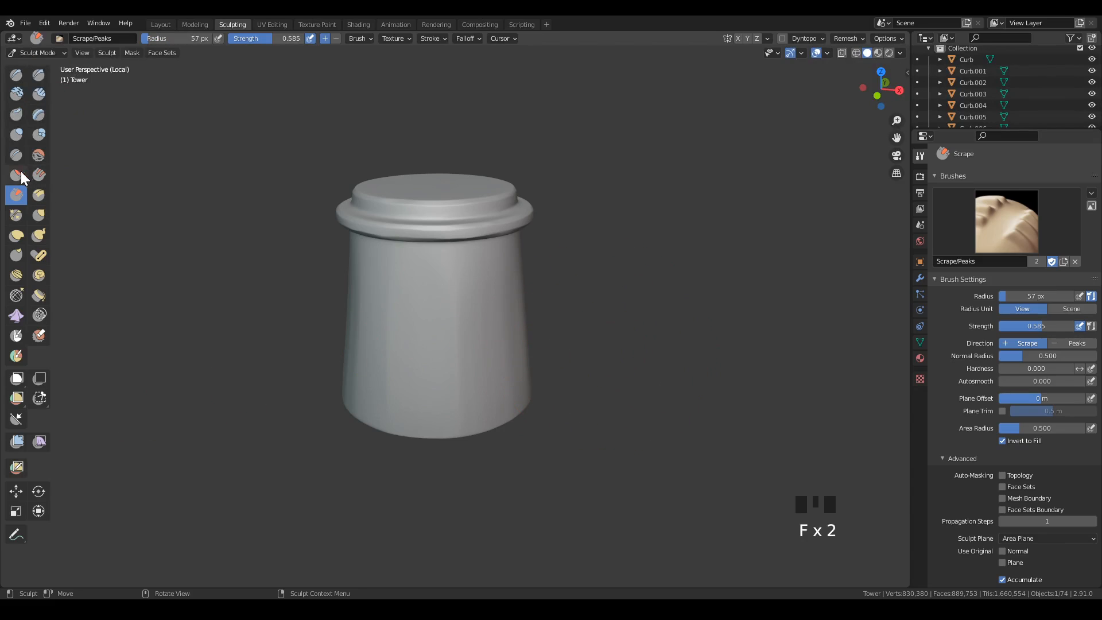
{"action": "left_click", "coordinate": [16, 155]}
{"action": "key", "text": "f"}
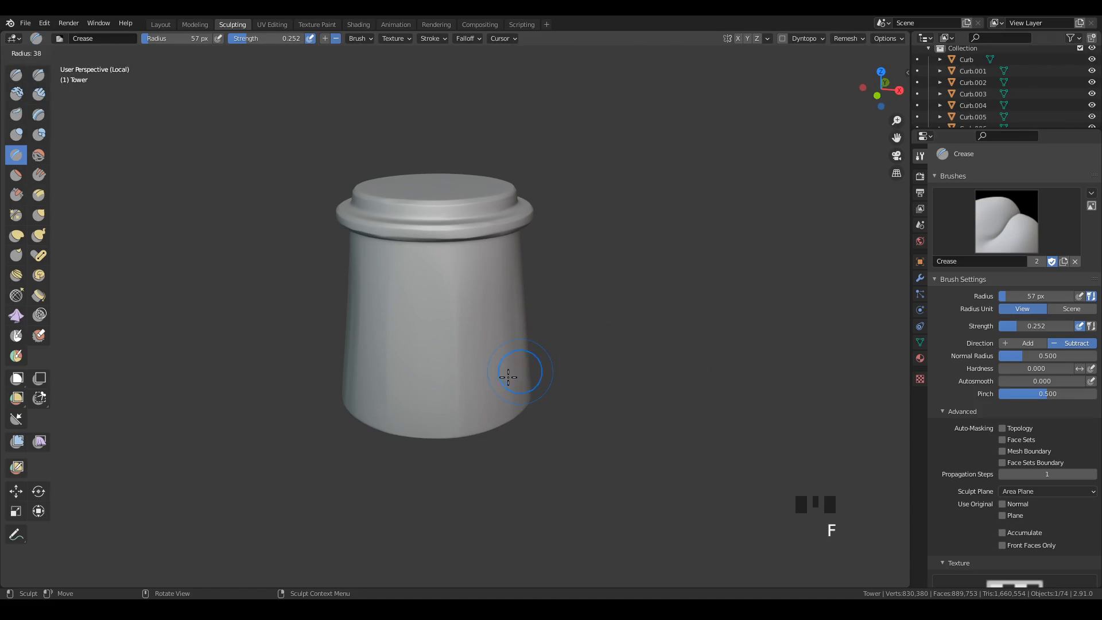
{"action": "left_click", "coordinate": [500, 391]}
{"action": "mouse_move", "coordinate": [559, 398]}
{"action": "middle_mouse_down", "text": "shift"}
{"action": "mouse_move", "coordinate": [519, 364]}
{"action": "mouse_move", "coordinate": [532, 315]}
{"action": "mouse_move", "coordinate": [561, 367]}
{"action": "middle_mouse_up", "text": "shift"}
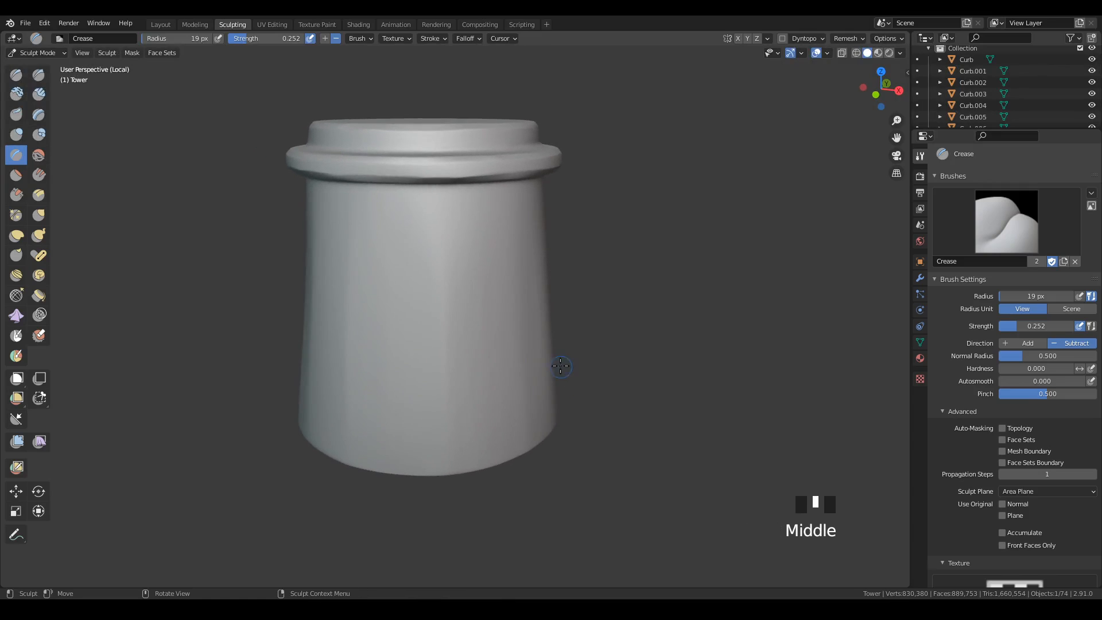
{"action": "key", "text": "f"}
{"action": "left_click", "coordinate": [518, 353]}
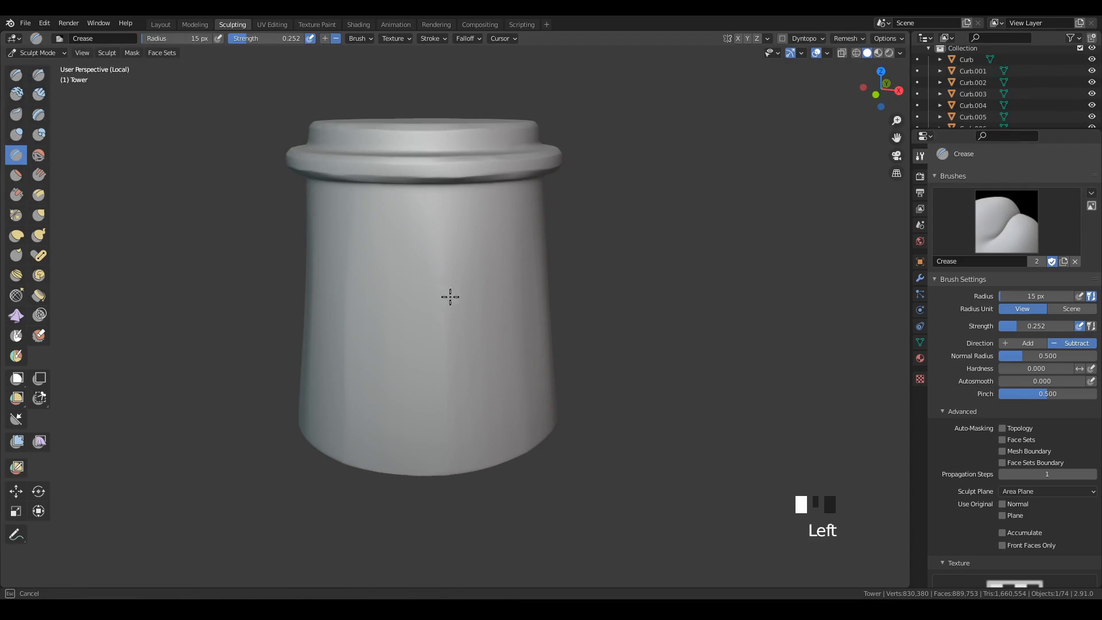
{"action": "left_click", "coordinate": [476, 357]}
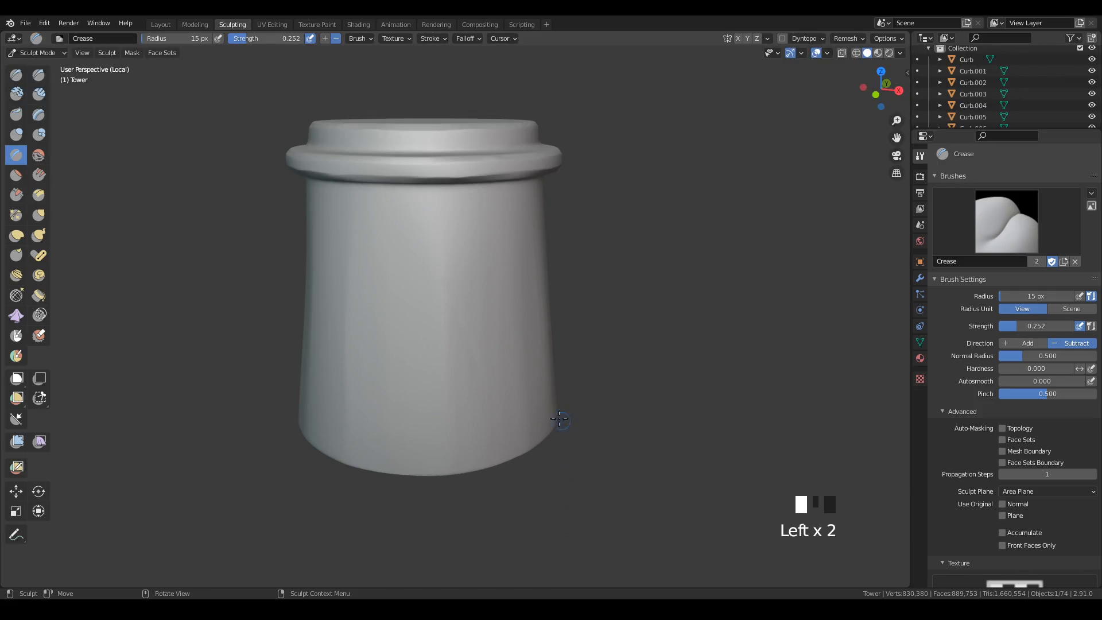
{"action": "middle_click_drag", "start_coordinate": [560, 419], "coordinate": [524, 413]}
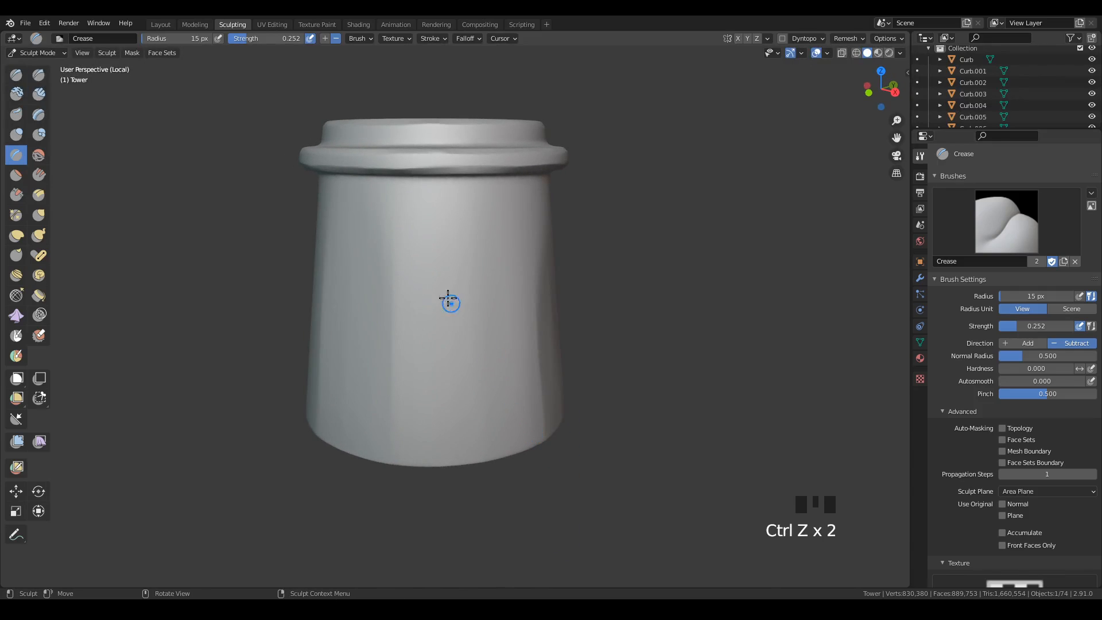
Crease slanted cracks into the tower's wall, leaning in opposite directions on two neighbouring sides.
{"action": "left_click", "coordinate": [432, 217]}
{"action": "left_click", "coordinate": [468, 312]}
{"action": "mouse_move", "coordinate": [593, 427]}
{"action": "middle_mouse_down"}
{"action": "mouse_move", "coordinate": [509, 414]}
{"action": "mouse_move", "coordinate": [600, 416]}
{"action": "middle_mouse_up"}
{"action": "left_click", "coordinate": [455, 305]}
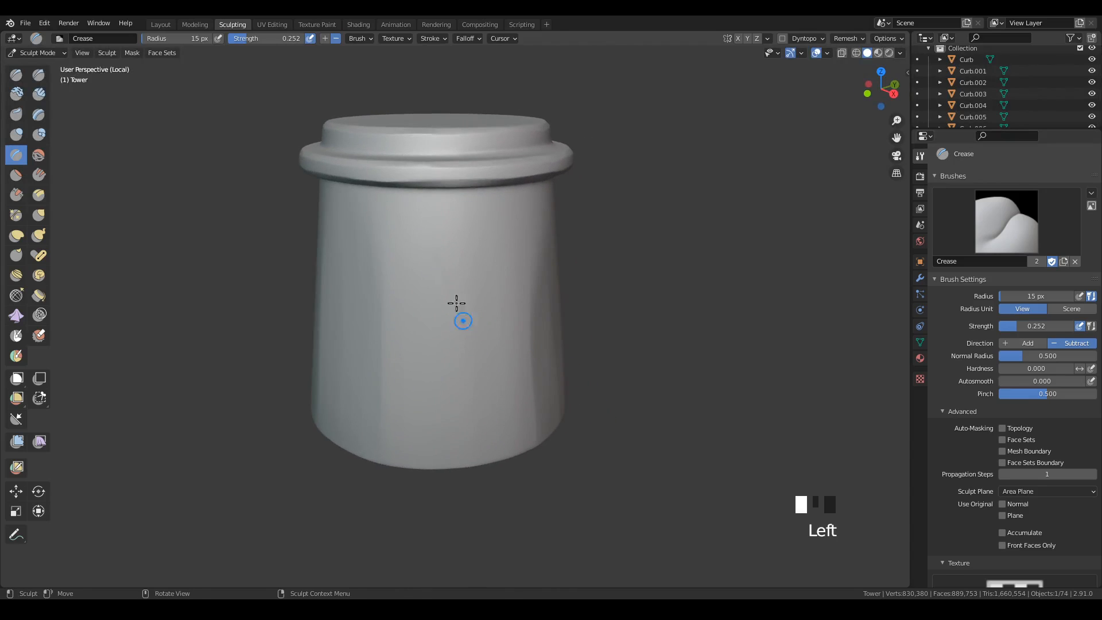
{"action": "left_click", "coordinate": [460, 322]}
{"action": "mouse_move", "coordinate": [459, 321]}
{"action": "middle_mouse_down"}
{"action": "mouse_move", "coordinate": [515, 421]}
{"action": "mouse_move", "coordinate": [511, 360]}
{"action": "middle_mouse_up"}
{"action": "left_click", "coordinate": [535, 360]}
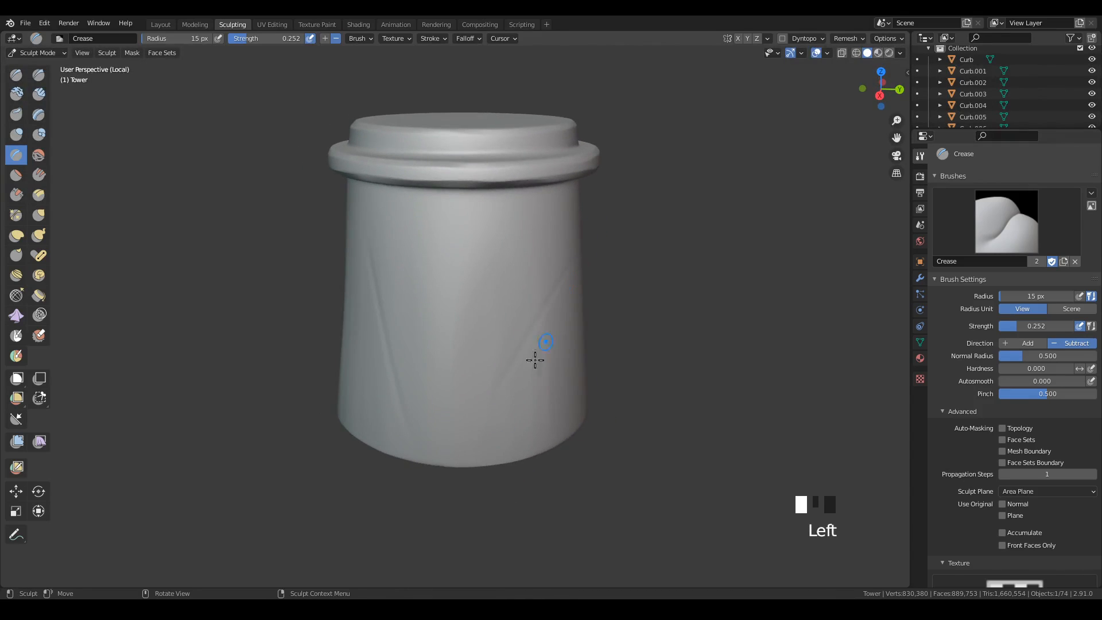
Crease further slanted lines into the tower's wall on the sides still without cracks.
{"action": "middle_click_drag", "start_coordinate": [659, 346], "coordinate": [529, 355]}
{"action": "left_click_drag", "start_coordinate": [475, 386], "coordinate": [506, 491]}
{"action": "mouse_move", "coordinate": [599, 458]}
{"action": "middle_mouse_down"}
{"action": "mouse_move", "coordinate": [583, 450]}
{"action": "mouse_move", "coordinate": [497, 467]}
{"action": "middle_mouse_up"}
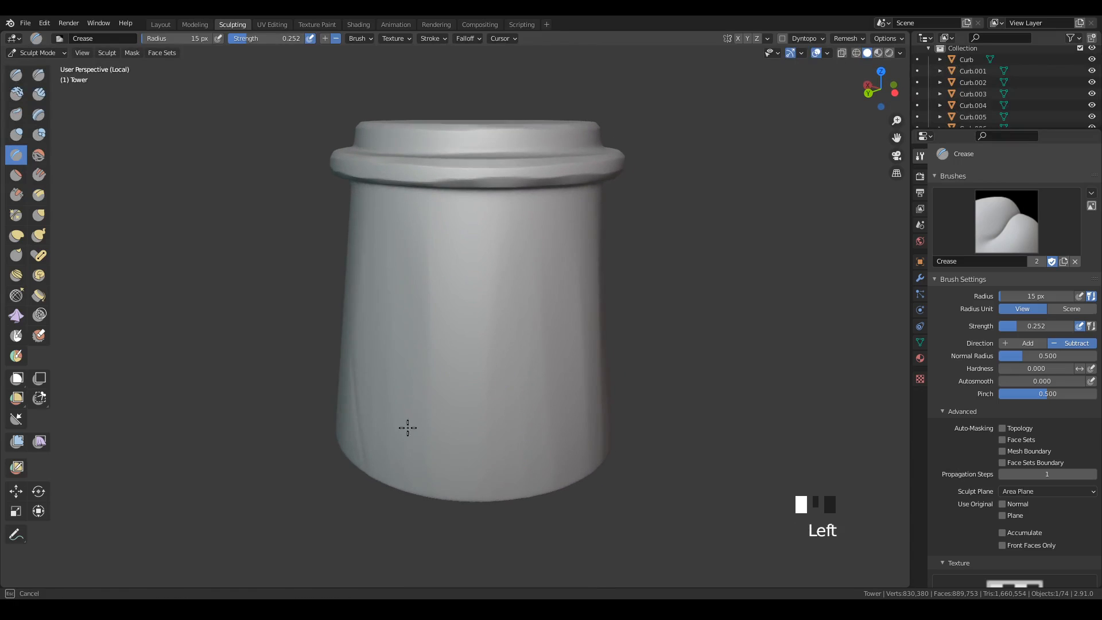
{"action": "left_click_drag", "start_coordinate": [406, 428], "coordinate": [561, 201]}
{"action": "mouse_move", "coordinate": [637, 392]}
{"action": "middle_mouse_down"}
{"action": "mouse_move", "coordinate": [544, 420]}
{"action": "mouse_move", "coordinate": [389, 364]}
{"action": "middle_mouse_up"}
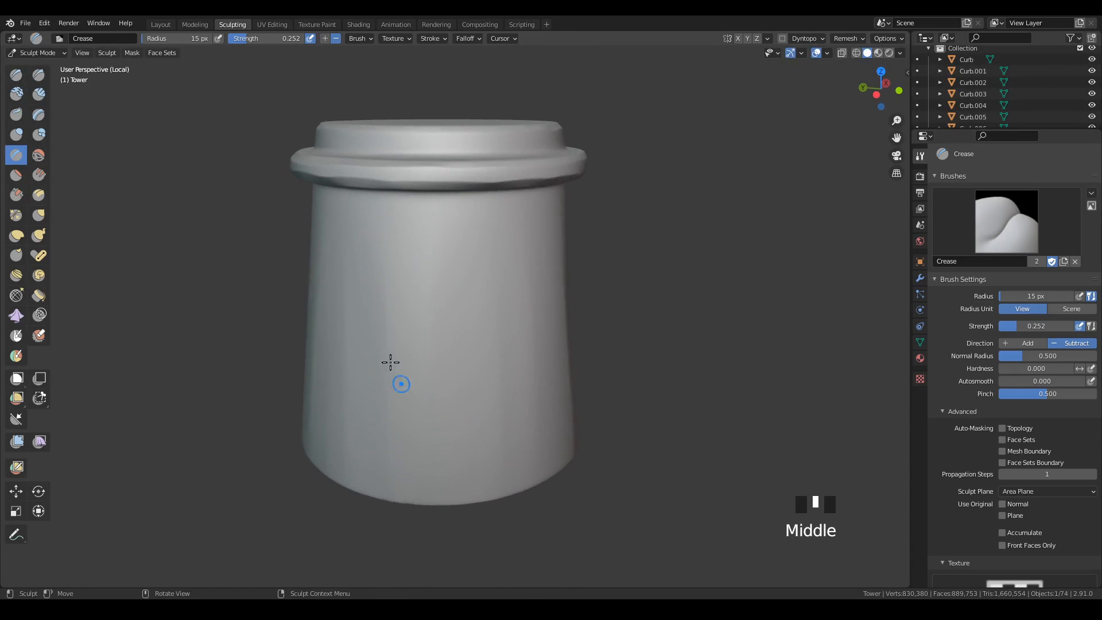
{"action": "left_click_drag", "start_coordinate": [389, 364], "coordinate": [396, 391]}
Crease a diagonal crack running from the cap across the rim onto the upper wall.
{"action": "middle_click_drag", "start_coordinate": [579, 428], "coordinate": [448, 305]}
{"action": "left_click", "coordinate": [505, 123]}
{"action": "left_click", "coordinate": [462, 156]}
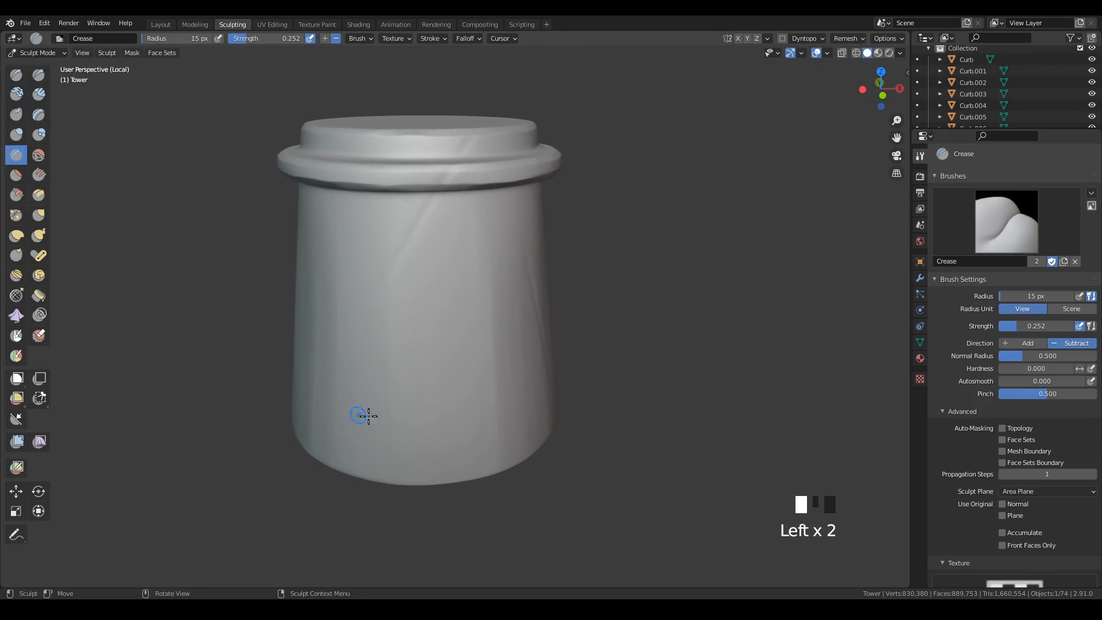
{"action": "middle_click_drag", "start_coordinate": [591, 372], "coordinate": [565, 326]}
{"action": "left_click", "coordinate": [541, 374]}
Crease strokes from the upper wall over the rim on another side of the tower and undo the last one.
{"action": "left_click", "coordinate": [446, 148]}
{"action": "left_click", "coordinate": [485, 253]}
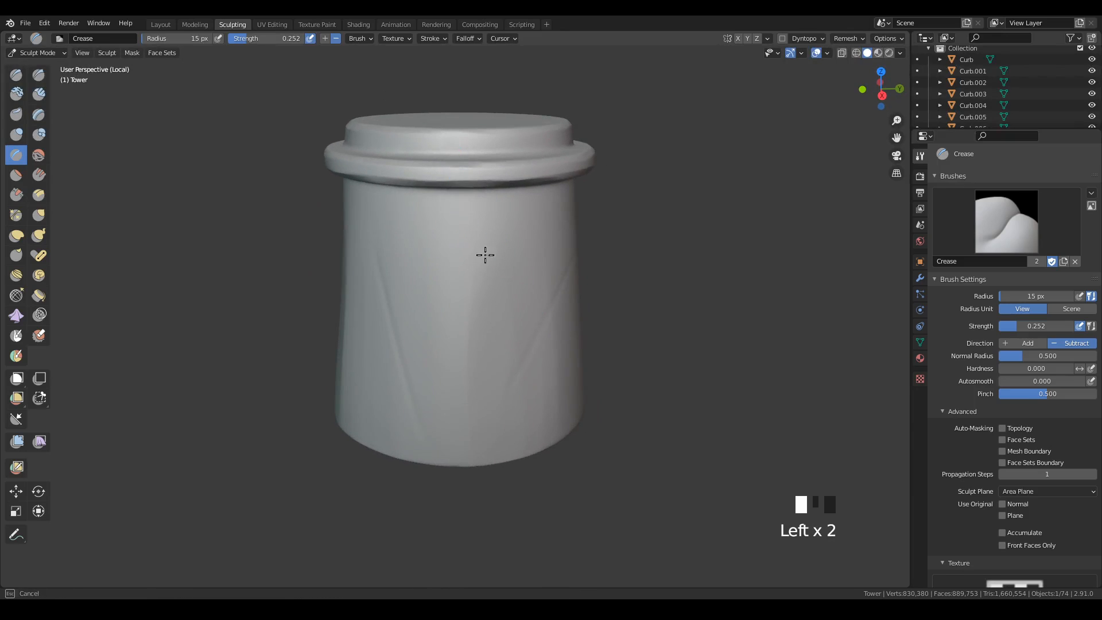
{"action": "middle_click_drag", "start_coordinate": [484, 253], "coordinate": [561, 179]}
{"action": "left_click", "coordinate": [561, 180]}
{"action": "mouse_move", "coordinate": [639, 326]}
{"action": "middle_mouse_down"}
{"action": "mouse_move", "coordinate": [576, 308]}
{"action": "mouse_move", "coordinate": [622, 216]}
{"action": "mouse_move", "coordinate": [519, 288]}
{"action": "middle_mouse_up"}
{"action": "key", "text": "ctrl+z"}
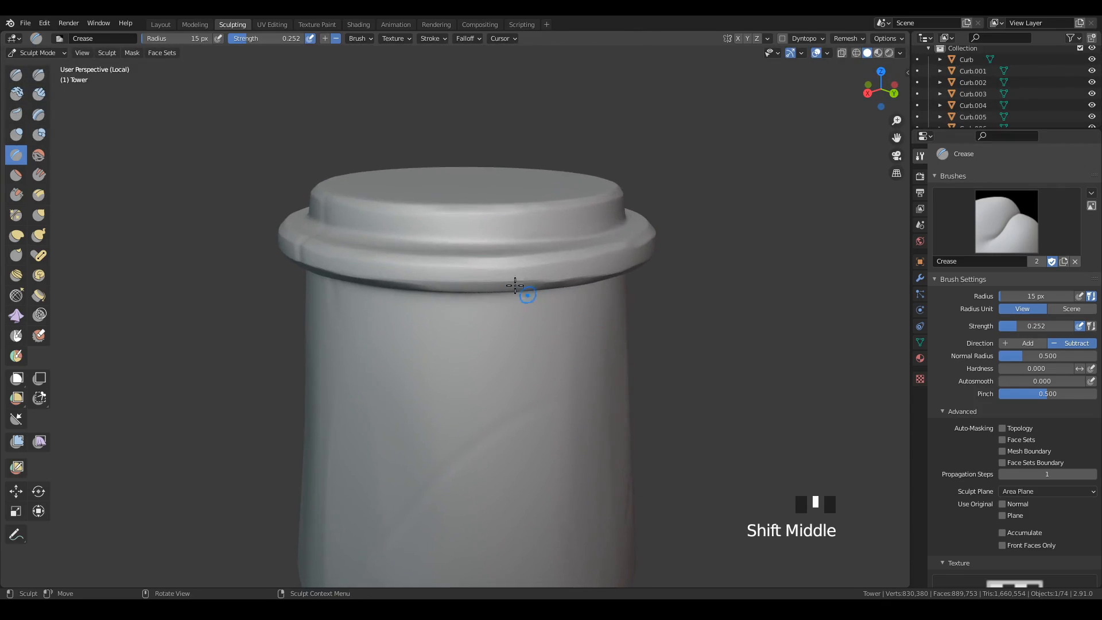
Crease a crack across the cap, rim and upper wall above the curved wall crack, and save the file.
{"action": "left_click", "coordinate": [520, 257]}
{"action": "left_click", "coordinate": [507, 275]}
{"action": "left_click", "coordinate": [492, 381]}
{"action": "mouse_move", "coordinate": [492, 381]}
{"action": "middle_mouse_down"}
{"action": "mouse_move", "coordinate": [585, 362]}
{"action": "mouse_move", "coordinate": [564, 364]}
{"action": "mouse_move", "coordinate": [499, 319]}
{"action": "middle_mouse_up"}
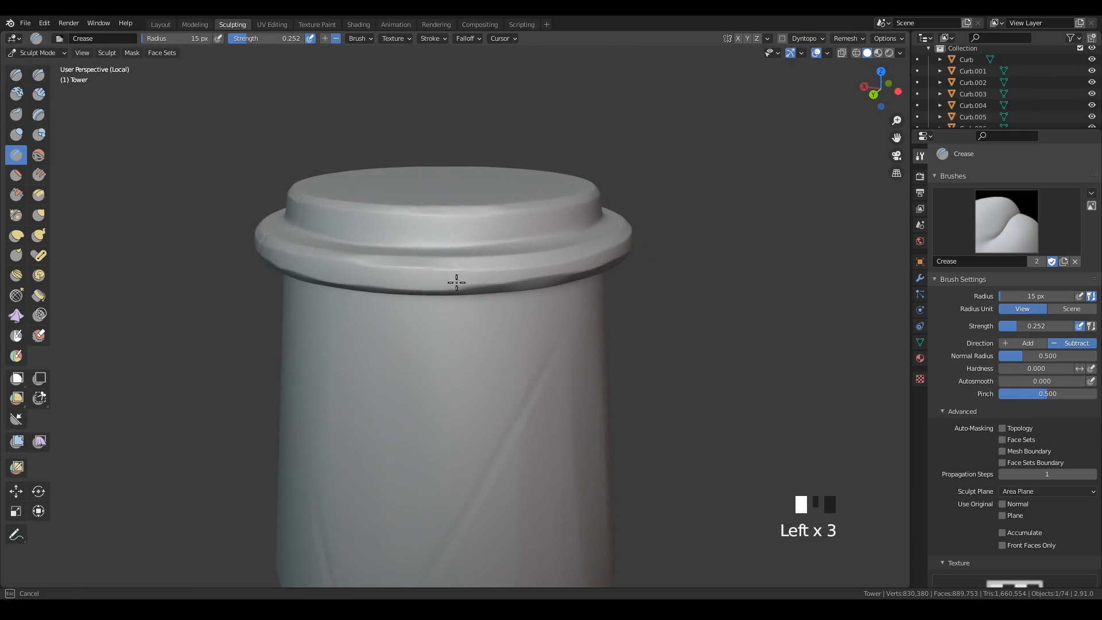
{"action": "middle_click_drag", "start_coordinate": [554, 434], "coordinate": [580, 473], "text": "ctrl"}
{"action": "middle_click_drag", "start_coordinate": [622, 446], "coordinate": [479, 341]}
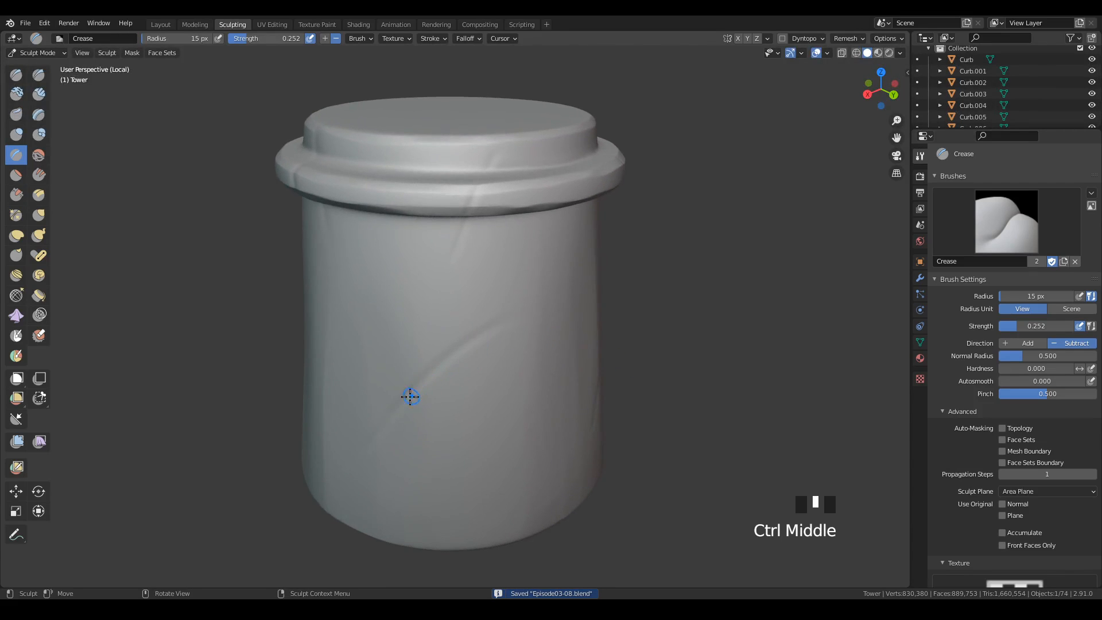
Deepen the curved wall crack with the Crease brush and scrape along it with the Scrape brush at 70 px radius.
{"action": "left_click_drag", "start_coordinate": [395, 407], "coordinate": [488, 329]}
{"action": "left_click_drag", "start_coordinate": [394, 414], "coordinate": [488, 330]}
{"action": "left_click", "coordinate": [17, 194]}
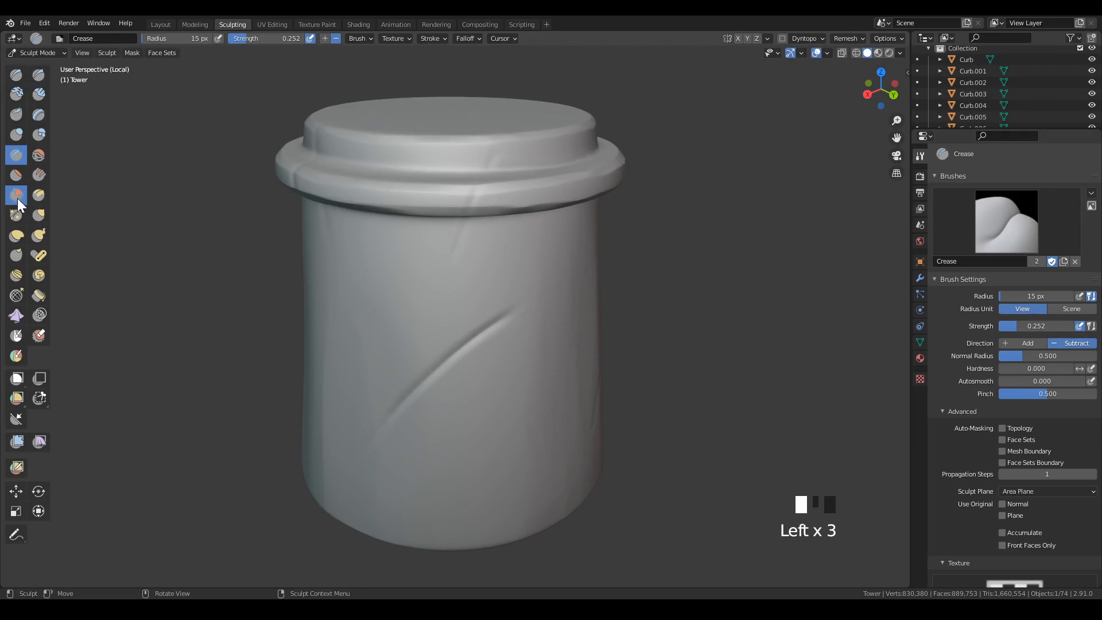
{"action": "key", "text": "f"}
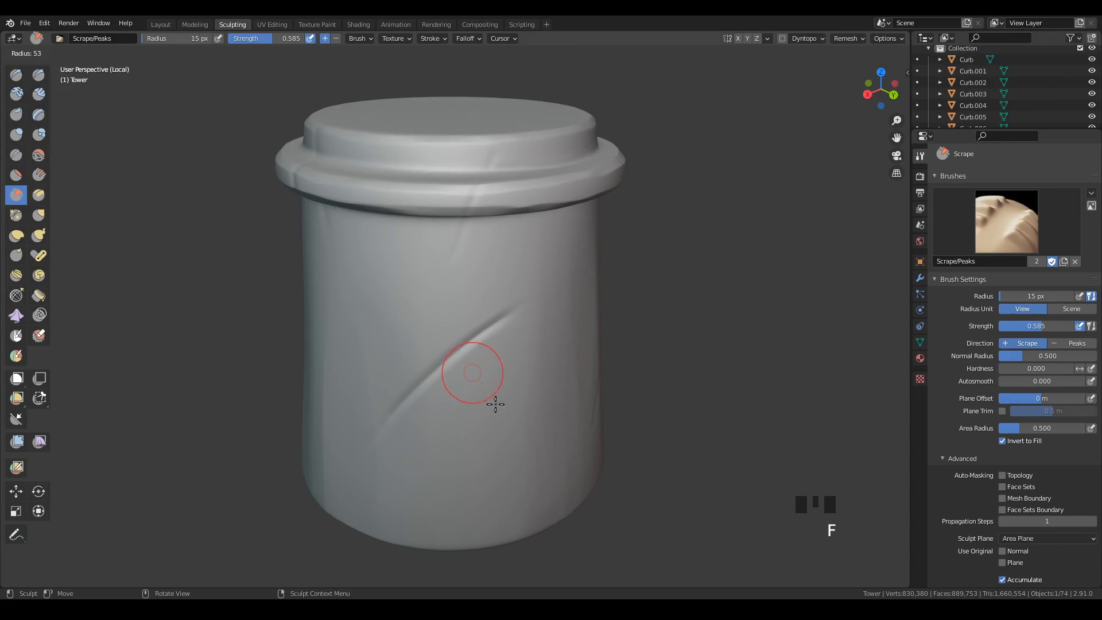
{"action": "left_click", "coordinate": [495, 404]}
{"action": "left_click_drag", "start_coordinate": [364, 445], "coordinate": [375, 437]}
{"action": "left_click_drag", "start_coordinate": [516, 304], "coordinate": [384, 424]}
{"action": "mouse_move", "coordinate": [521, 300]}
{"action": "left_mouse_down"}
{"action": "mouse_move", "coordinate": [380, 424]}
{"action": "mouse_move", "coordinate": [397, 409]}
{"action": "left_mouse_up"}
{"action": "mouse_move", "coordinate": [517, 420]}
{"action": "middle_mouse_down"}
{"action": "mouse_move", "coordinate": [515, 399]}
{"action": "mouse_move", "coordinate": [544, 373]}
{"action": "mouse_move", "coordinate": [557, 394]}
{"action": "mouse_move", "coordinate": [607, 392]}
{"action": "middle_mouse_up"}
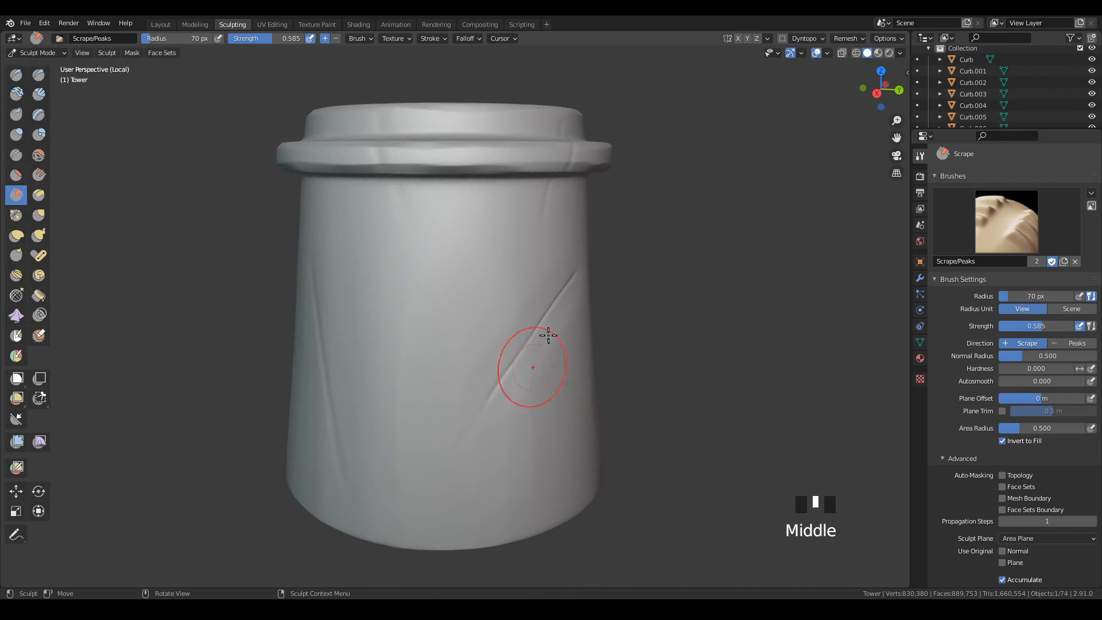
Scrape the wall surface just below the curved crack so that one side of it is flattened.
{"action": "left_click_drag", "start_coordinate": [494, 350], "coordinate": [468, 470]}
{"action": "left_click_drag", "start_coordinate": [505, 339], "coordinate": [461, 488]}
{"action": "left_click_drag", "start_coordinate": [507, 335], "coordinate": [457, 501]}
{"action": "middle_click_drag", "start_coordinate": [644, 369], "coordinate": [515, 332]}
{"action": "left_click_drag", "start_coordinate": [511, 328], "coordinate": [448, 390]}
{"action": "left_click_drag", "start_coordinate": [520, 305], "coordinate": [470, 377]}
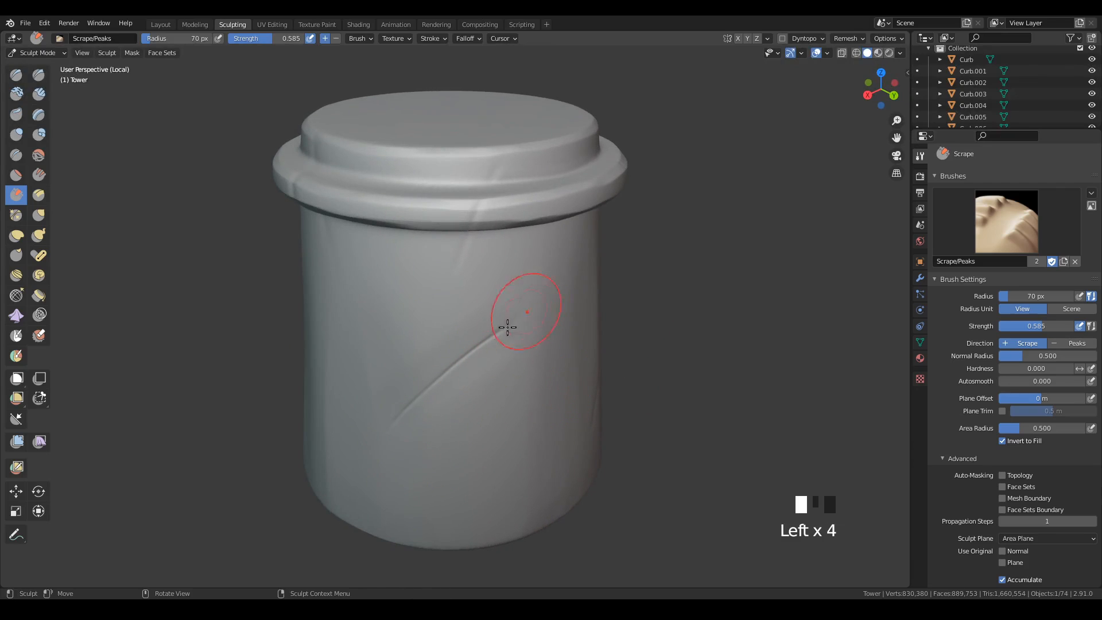
{"action": "left_click_drag", "start_coordinate": [507, 327], "coordinate": [413, 419]}
{"action": "left_click_drag", "start_coordinate": [500, 325], "coordinate": [386, 445]}
{"action": "mouse_move", "coordinate": [419, 397]}
{"action": "left_mouse_down"}
{"action": "mouse_move", "coordinate": [485, 293]}
{"action": "mouse_move", "coordinate": [425, 342]}
{"action": "left_mouse_up"}
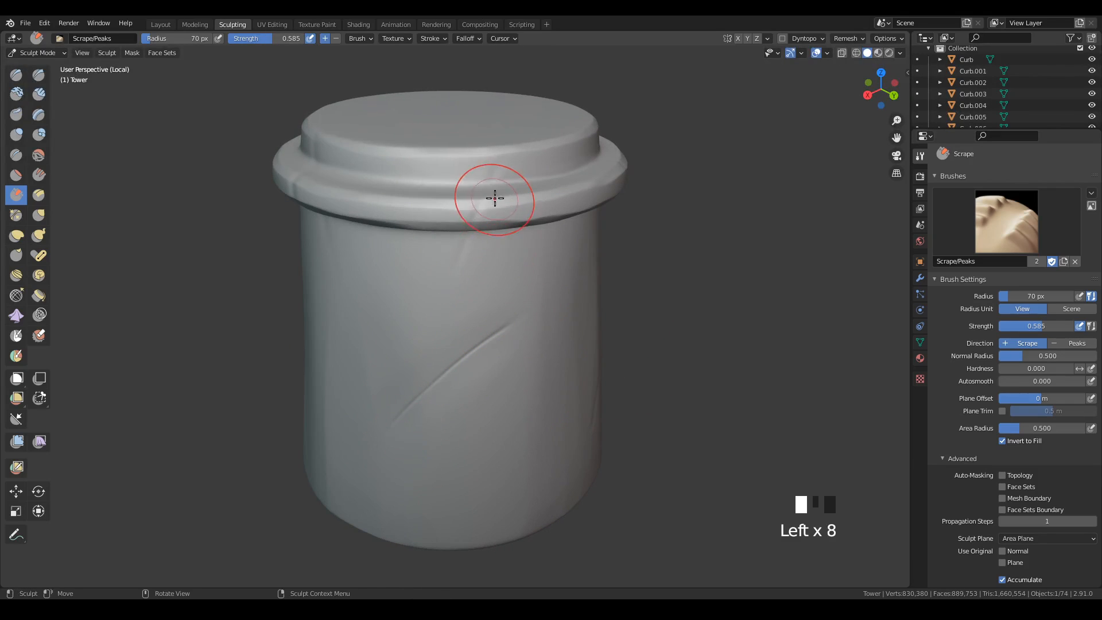
Scrape along the rim crack and the slanted wall cracks on the neighbouring sides of the tower.
{"action": "left_click_drag", "start_coordinate": [495, 198], "coordinate": [504, 217]}
{"action": "middle_click_drag", "start_coordinate": [644, 402], "coordinate": [574, 382]}
{"action": "left_click_drag", "start_coordinate": [573, 381], "coordinate": [578, 354]}
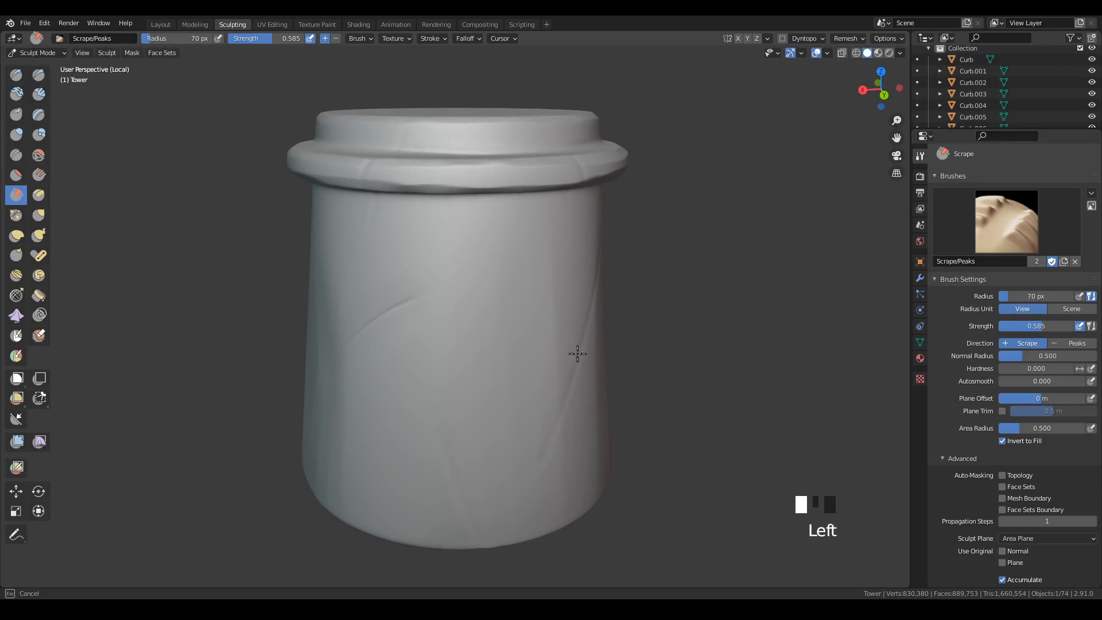
{"action": "middle_click_drag", "start_coordinate": [537, 522], "coordinate": [486, 406]}
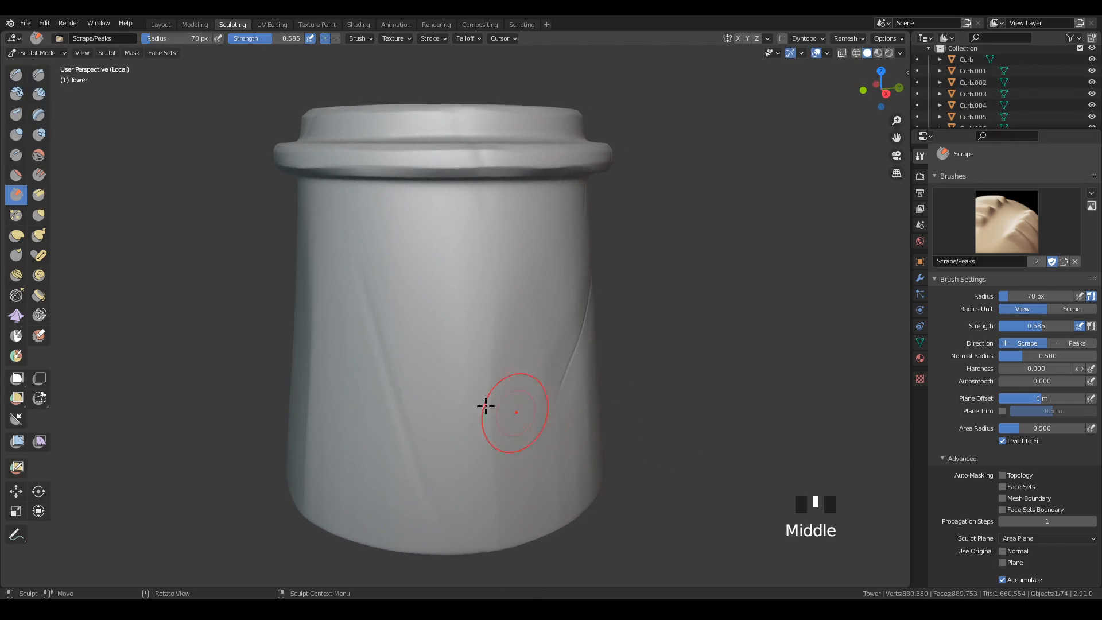
{"action": "left_click_drag", "start_coordinate": [375, 295], "coordinate": [428, 495]}
{"action": "mouse_move", "coordinate": [390, 349]}
{"action": "left_mouse_down"}
{"action": "mouse_move", "coordinate": [406, 441]}
{"action": "mouse_move", "coordinate": [434, 506]}
{"action": "left_mouse_up"}
{"action": "middle_click_drag", "start_coordinate": [635, 459], "coordinate": [539, 467]}
{"action": "middle_click_drag", "start_coordinate": [598, 394], "coordinate": [560, 376], "text": "ctrl"}
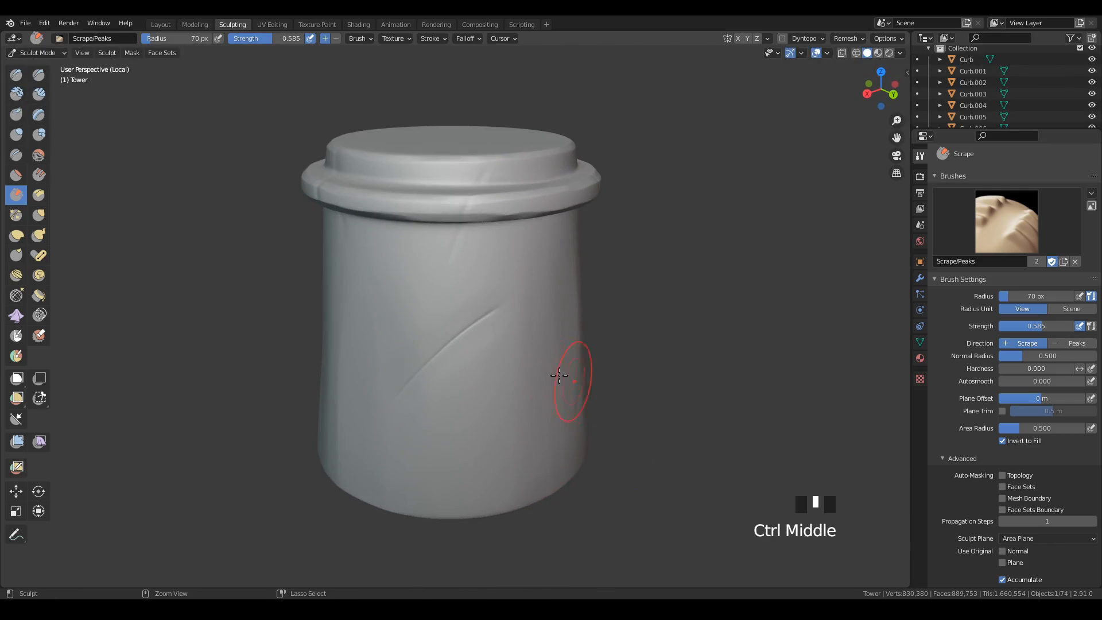
Scrape the lower side of the curved wall crack again with diagonal downward strokes.
{"action": "left_click_drag", "start_coordinate": [503, 328], "coordinate": [432, 422]}
{"action": "left_click_drag", "start_coordinate": [494, 333], "coordinate": [430, 419]}
{"action": "left_click_drag", "start_coordinate": [497, 329], "coordinate": [426, 430]}
{"action": "mouse_move", "coordinate": [538, 356]}
{"action": "middle_mouse_down", "text": "ctrl"}
{"action": "mouse_move", "coordinate": [539, 376]}
{"action": "mouse_move", "coordinate": [551, 328]}
{"action": "mouse_move", "coordinate": [536, 388]}
{"action": "mouse_move", "coordinate": [524, 387]}
{"action": "middle_mouse_up", "text": "ctrl"}
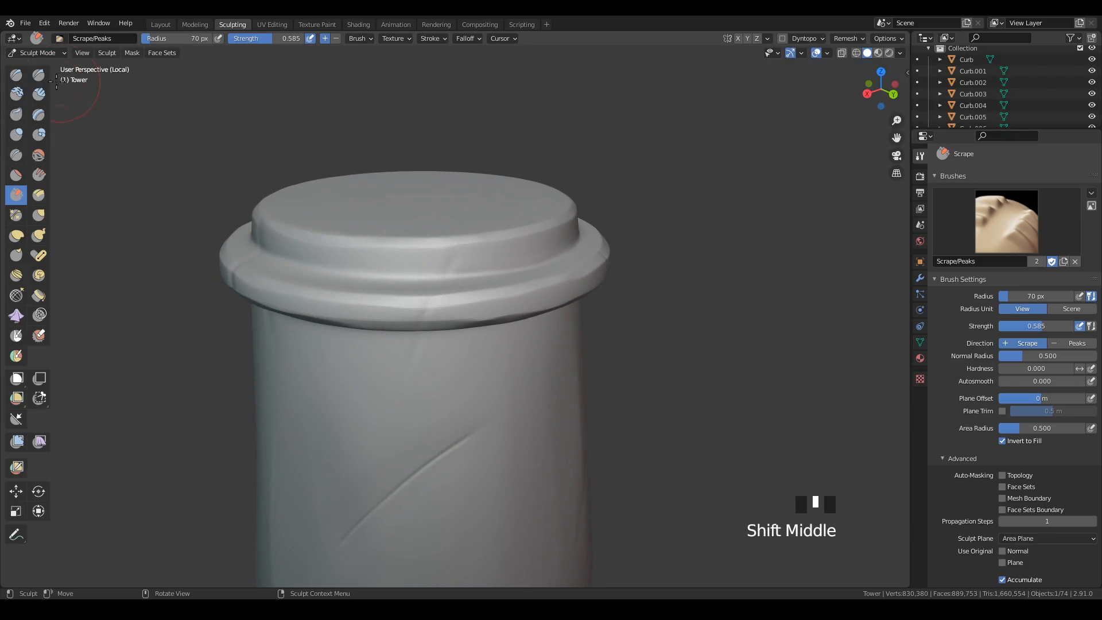
Carve a chip into the rim's outer edge with the inverted Clay Strips brush at 29 px radius and 0.696 strength.
{"action": "left_click", "coordinate": [38, 94]}
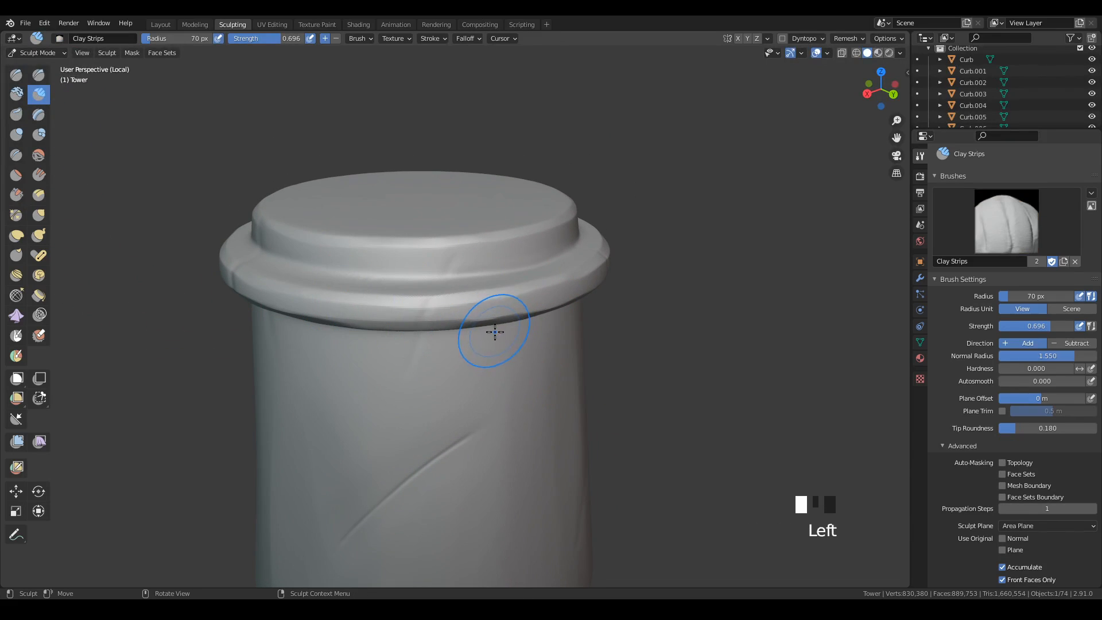
{"action": "key", "text": "f"}
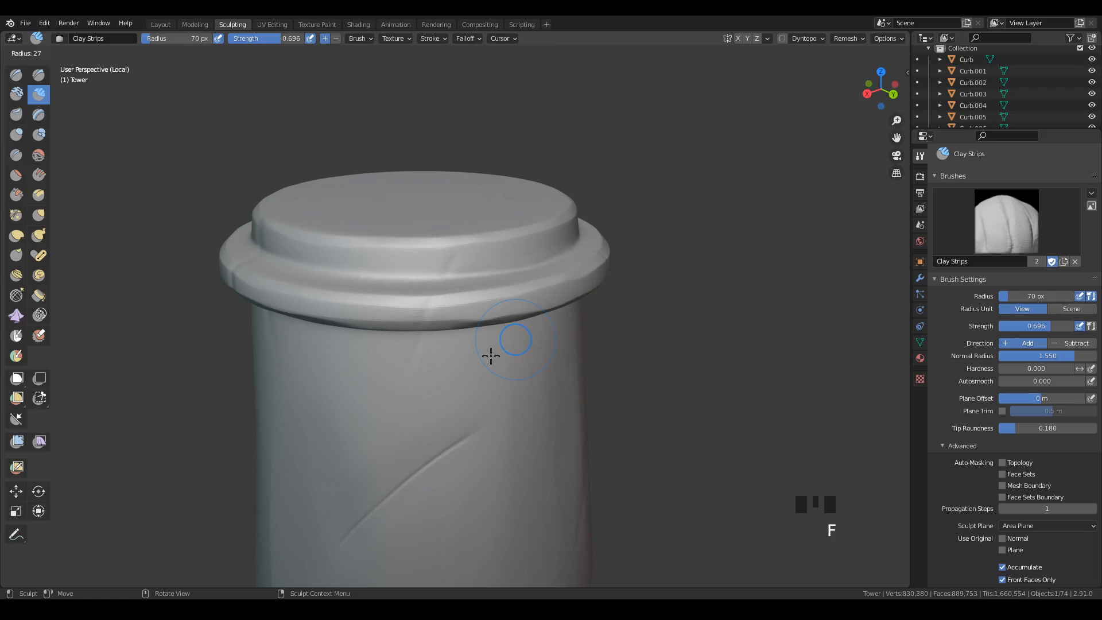
{"action": "left_click", "coordinate": [492, 355]}
{"action": "mouse_move", "coordinate": [529, 349]}
{"action": "middle_mouse_down", "text": "shift"}
{"action": "mouse_move", "coordinate": [536, 312]}
{"action": "mouse_move", "coordinate": [568, 293]}
{"action": "mouse_move", "coordinate": [617, 325]}
{"action": "mouse_move", "coordinate": [475, 327]}
{"action": "middle_mouse_up", "text": "shift"}
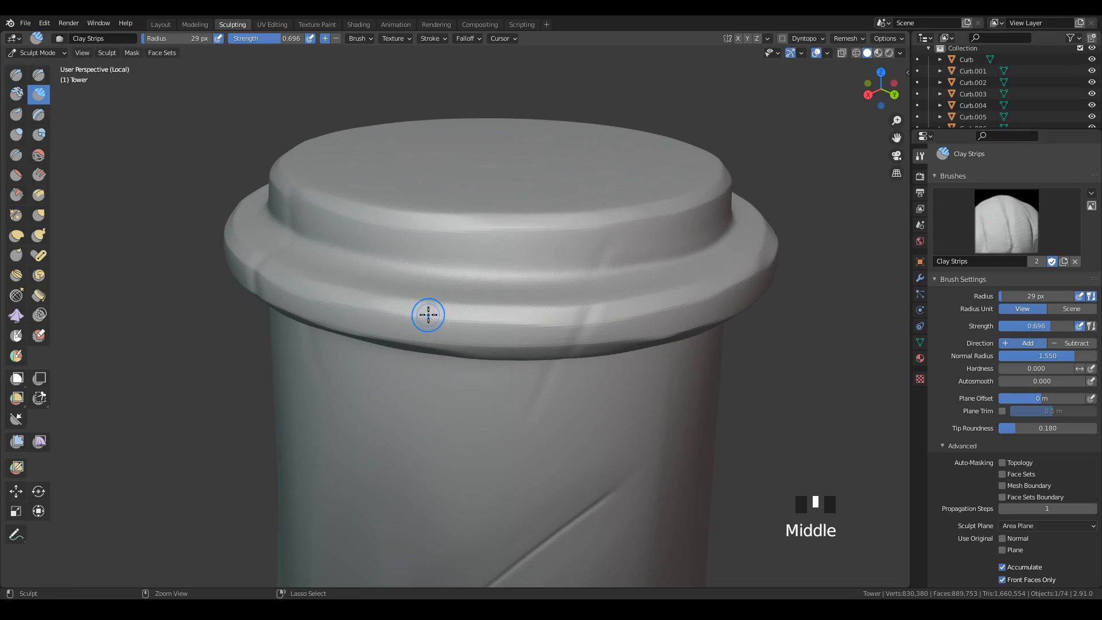
{"action": "mouse_move", "coordinate": [429, 315]}
{"action": "left_mouse_down", "text": "ctrl"}
{"action": "mouse_move", "coordinate": [435, 300]}
{"action": "mouse_move", "coordinate": [427, 328]}
{"action": "mouse_move", "coordinate": [419, 308]}
{"action": "left_mouse_up", "text": "ctrl"}
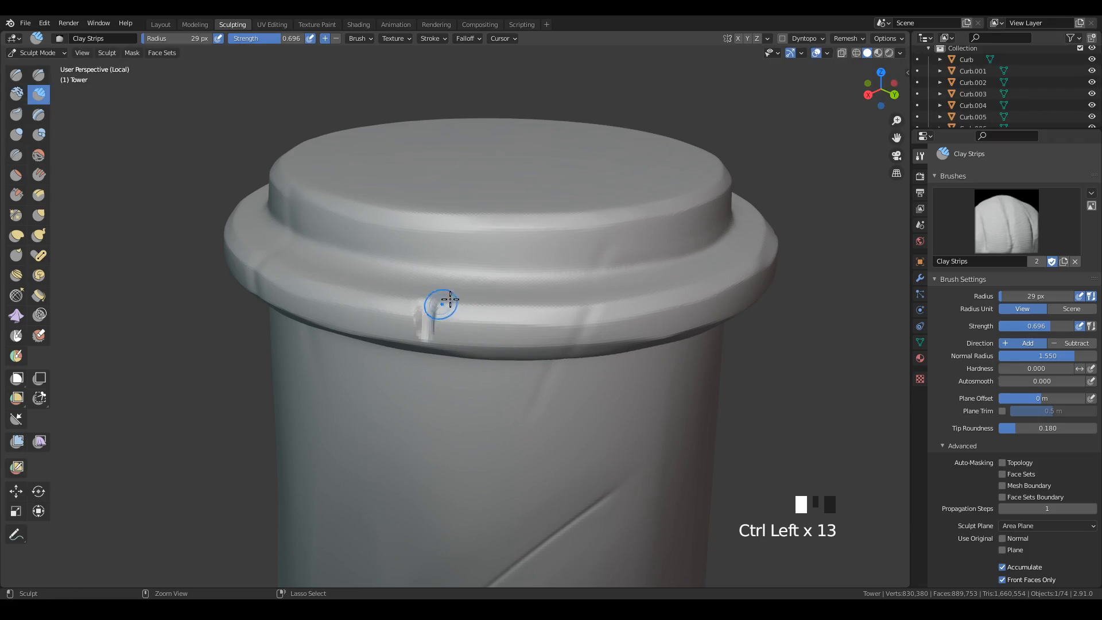
{"action": "middle_click_drag", "start_coordinate": [438, 308], "coordinate": [543, 278]}
{"action": "left_click_drag", "start_coordinate": [544, 274], "coordinate": [536, 315], "text": "ctrl"}
{"action": "mouse_move", "coordinate": [536, 321]}
{"action": "middle_mouse_down"}
{"action": "mouse_move", "coordinate": [649, 383]}
{"action": "mouse_move", "coordinate": [683, 376]}
{"action": "mouse_move", "coordinate": [628, 308]}
{"action": "middle_mouse_up"}
Carve two slanted chips into the rim's outer edge with inverted Clay Strips, one above the curved wall crack and one further around.
{"action": "left_click_drag", "start_coordinate": [553, 215], "coordinate": [537, 238], "text": "ctrl"}
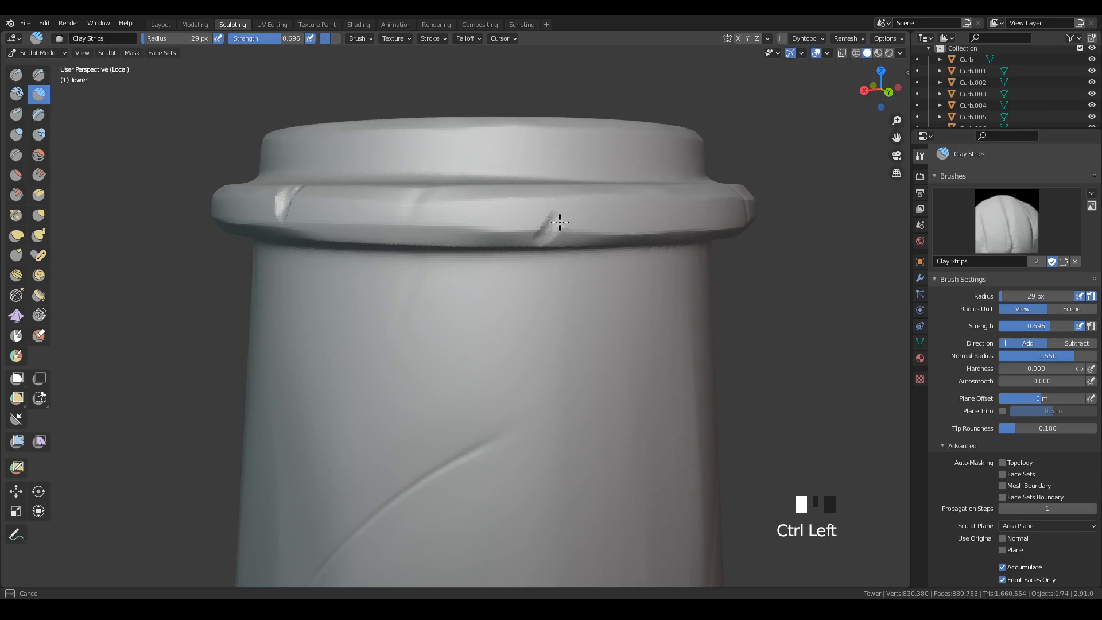
{"action": "middle_click_drag", "start_coordinate": [571, 337], "coordinate": [506, 257]}
{"action": "middle_click_drag", "start_coordinate": [586, 338], "coordinate": [512, 275]}
{"action": "left_click_drag", "start_coordinate": [399, 258], "coordinate": [394, 257], "text": "ctrl"}
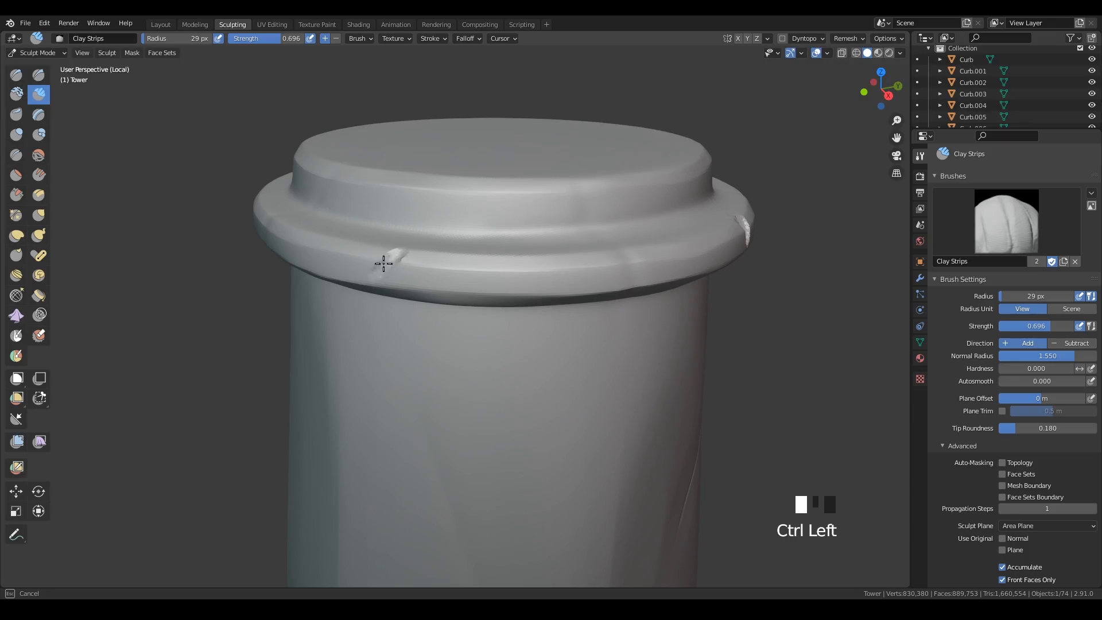
{"action": "left_click_drag", "start_coordinate": [393, 247], "coordinate": [396, 249], "text": "ctrl"}
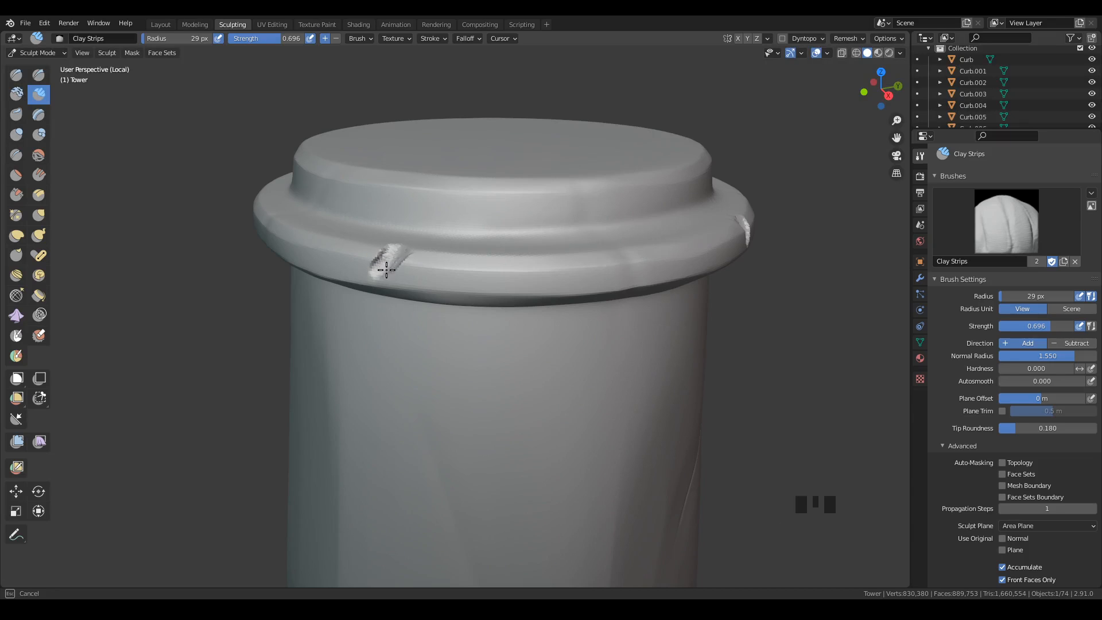
Carve another chip into the outer edge on a further side of the rim, undoing one stroke and reworking it.
{"action": "mouse_move", "coordinate": [463, 231]}
{"action": "middle_mouse_down"}
{"action": "mouse_move", "coordinate": [633, 311]}
{"action": "mouse_move", "coordinate": [672, 310]}
{"action": "mouse_move", "coordinate": [660, 443]}
{"action": "mouse_move", "coordinate": [714, 442]}
{"action": "mouse_move", "coordinate": [614, 408]}
{"action": "mouse_move", "coordinate": [591, 437]}
{"action": "mouse_move", "coordinate": [567, 285]}
{"action": "middle_mouse_up"}
{"action": "left_click_drag", "start_coordinate": [567, 285], "coordinate": [578, 290]}
{"action": "key", "text": "ctrl+z"}
{"action": "middle_click_drag", "start_coordinate": [579, 291], "coordinate": [537, 297]}
{"action": "left_click_drag", "start_coordinate": [536, 297], "coordinate": [515, 323], "text": "ctrl"}
{"action": "middle_click_drag", "start_coordinate": [628, 369], "coordinate": [640, 371]}
Scrape the edges and inside of the upright rim chips with the Scrape/Peaks brush at 29 px radius and 0.585 strength.
{"action": "left_click", "coordinate": [16, 194]}
{"action": "middle_click_drag", "start_coordinate": [706, 318], "coordinate": [725, 320]}
{"action": "left_click_drag", "start_coordinate": [509, 253], "coordinate": [511, 288]}
{"action": "middle_click_drag", "start_coordinate": [531, 291], "coordinate": [497, 303]}
{"action": "mouse_move", "coordinate": [379, 298]}
{"action": "left_mouse_down"}
{"action": "mouse_move", "coordinate": [369, 291]}
{"action": "mouse_move", "coordinate": [379, 324]}
{"action": "left_mouse_up"}
{"action": "middle_click_drag", "start_coordinate": [481, 280], "coordinate": [583, 343]}
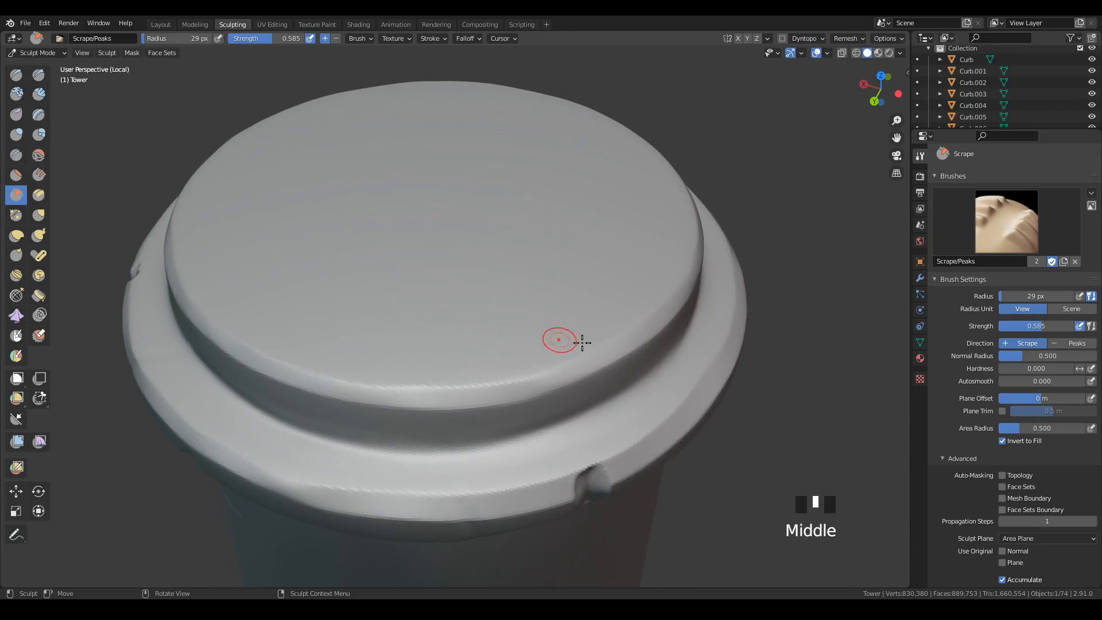
{"action": "mouse_move", "coordinate": [593, 479]}
{"action": "left_mouse_down"}
{"action": "mouse_move", "coordinate": [600, 467]}
{"action": "mouse_move", "coordinate": [603, 478]}
{"action": "left_mouse_up"}
{"action": "middle_click_drag", "start_coordinate": [683, 424], "coordinate": [658, 395]}
{"action": "mouse_move", "coordinate": [502, 337]}
{"action": "left_mouse_down"}
{"action": "mouse_move", "coordinate": [513, 339]}
{"action": "mouse_move", "coordinate": [486, 345]}
{"action": "mouse_move", "coordinate": [498, 349]}
{"action": "left_mouse_up"}
{"action": "left_click_drag", "start_coordinate": [499, 350], "coordinate": [499, 387]}
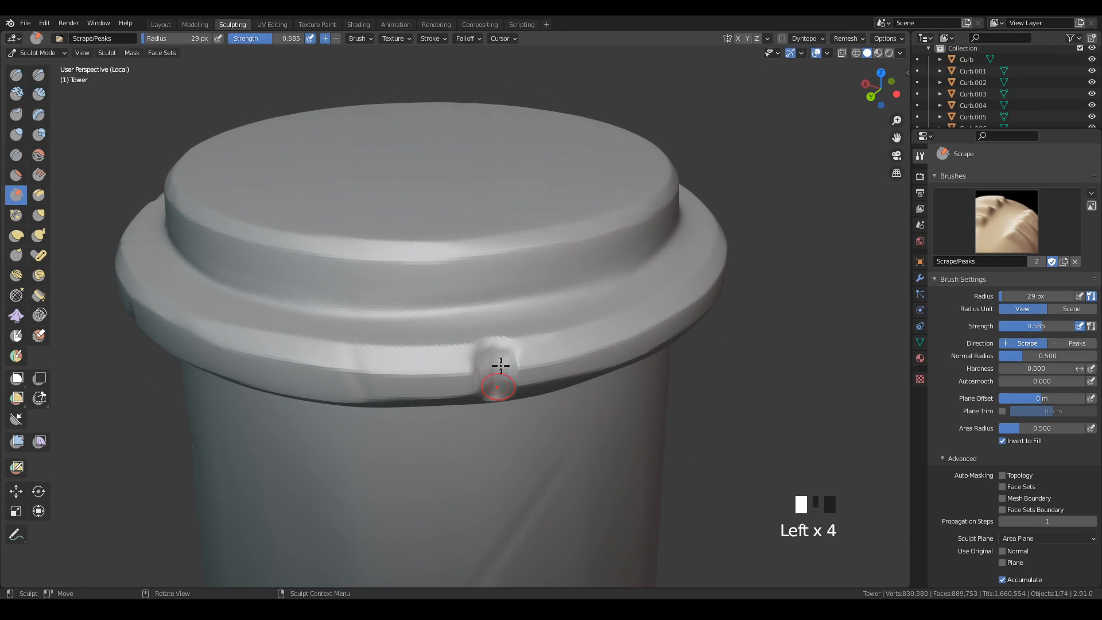
Scrape along the edges of the slanted rim chip above the curved wall crack to broaden and soften it.
{"action": "middle_click_drag", "start_coordinate": [606, 430], "coordinate": [581, 305]}
{"action": "mouse_move", "coordinate": [582, 305]}
{"action": "left_mouse_down"}
{"action": "mouse_move", "coordinate": [559, 315]}
{"action": "mouse_move", "coordinate": [580, 300]}
{"action": "left_mouse_up"}
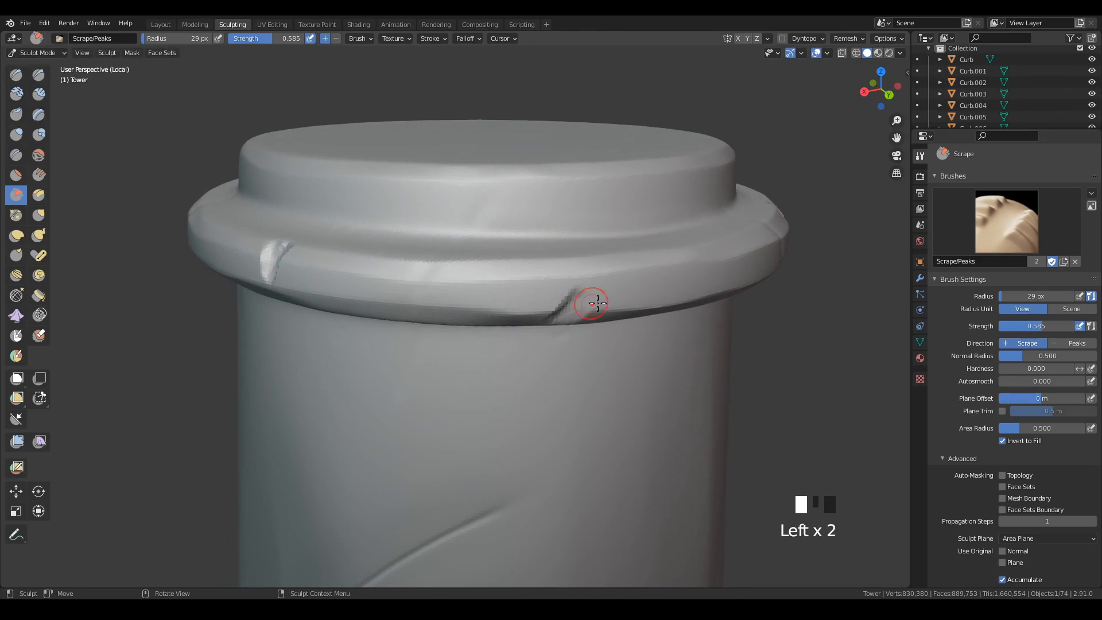
{"action": "mouse_move", "coordinate": [588, 304]}
{"action": "middle_mouse_down"}
{"action": "mouse_move", "coordinate": [636, 310]}
{"action": "mouse_move", "coordinate": [500, 152]}
{"action": "middle_mouse_up"}
{"action": "mouse_move", "coordinate": [488, 141]}
{"action": "left_mouse_down"}
{"action": "mouse_move", "coordinate": [477, 124]}
{"action": "mouse_move", "coordinate": [468, 132]}
{"action": "left_mouse_up"}
{"action": "mouse_move", "coordinate": [571, 308]}
{"action": "middle_mouse_down"}
{"action": "mouse_move", "coordinate": [627, 328]}
{"action": "mouse_move", "coordinate": [564, 261]}
{"action": "mouse_move", "coordinate": [590, 276]}
{"action": "mouse_move", "coordinate": [602, 269]}
{"action": "middle_mouse_up"}
{"action": "left_click_drag", "start_coordinate": [603, 269], "coordinate": [592, 299]}
Scrape the slanted rim chip on the neighbouring side of the tower to flatten its edges and floor.
{"action": "mouse_move", "coordinate": [592, 299]}
{"action": "middle_mouse_down"}
{"action": "mouse_move", "coordinate": [630, 275]}
{"action": "mouse_move", "coordinate": [433, 364]}
{"action": "middle_mouse_up"}
{"action": "mouse_move", "coordinate": [433, 364]}
{"action": "left_mouse_down"}
{"action": "mouse_move", "coordinate": [438, 342]}
{"action": "mouse_move", "coordinate": [433, 413]}
{"action": "left_mouse_up"}
{"action": "mouse_move", "coordinate": [432, 414]}
{"action": "middle_mouse_down"}
{"action": "mouse_move", "coordinate": [593, 399]}
{"action": "mouse_move", "coordinate": [692, 409]}
{"action": "mouse_move", "coordinate": [536, 295]}
{"action": "mouse_move", "coordinate": [432, 271]}
{"action": "middle_mouse_up"}
{"action": "left_click_drag", "start_coordinate": [431, 271], "coordinate": [475, 261]}
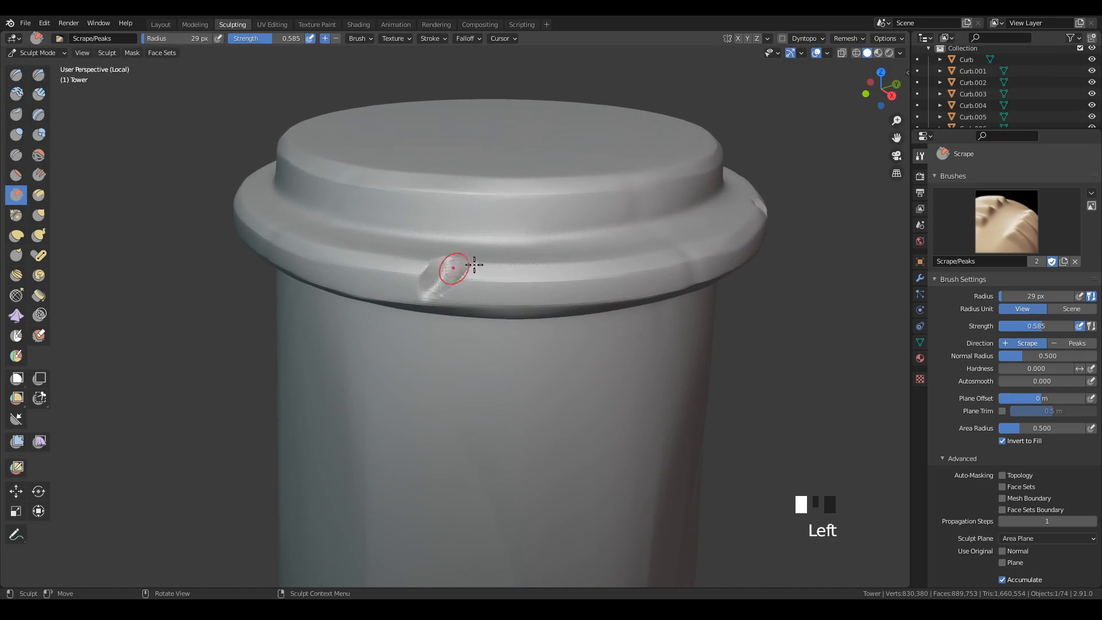
{"action": "middle_click_drag", "start_coordinate": [475, 260], "coordinate": [566, 302]}
{"action": "left_click_drag", "start_coordinate": [567, 302], "coordinate": [578, 287]}
Save the file and leave the tower's local view so the whole scene is shown again.
{"action": "mouse_move", "coordinate": [652, 320]}
{"action": "middle_mouse_down"}
{"action": "mouse_move", "coordinate": [659, 374]}
{"action": "mouse_move", "coordinate": [636, 468]}
{"action": "mouse_move", "coordinate": [686, 423]}
{"action": "mouse_move", "coordinate": [519, 431]}
{"action": "mouse_move", "coordinate": [571, 345]}
{"action": "middle_mouse_up"}
{"action": "key", "text": "ctrl+s"}
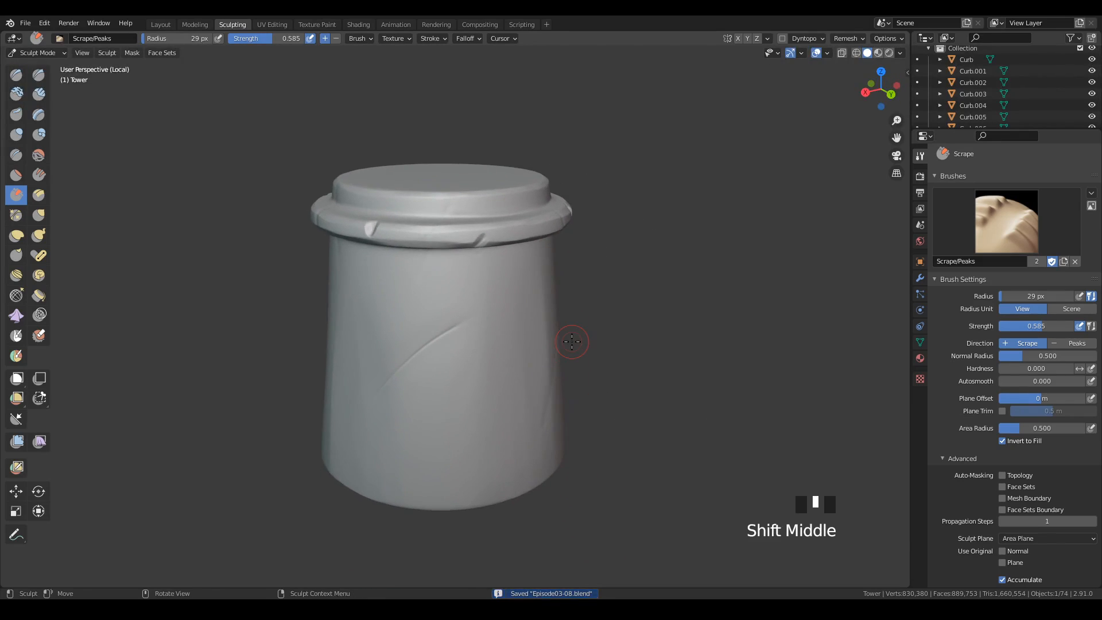
{"action": "key", "text": "KP_Divide"}
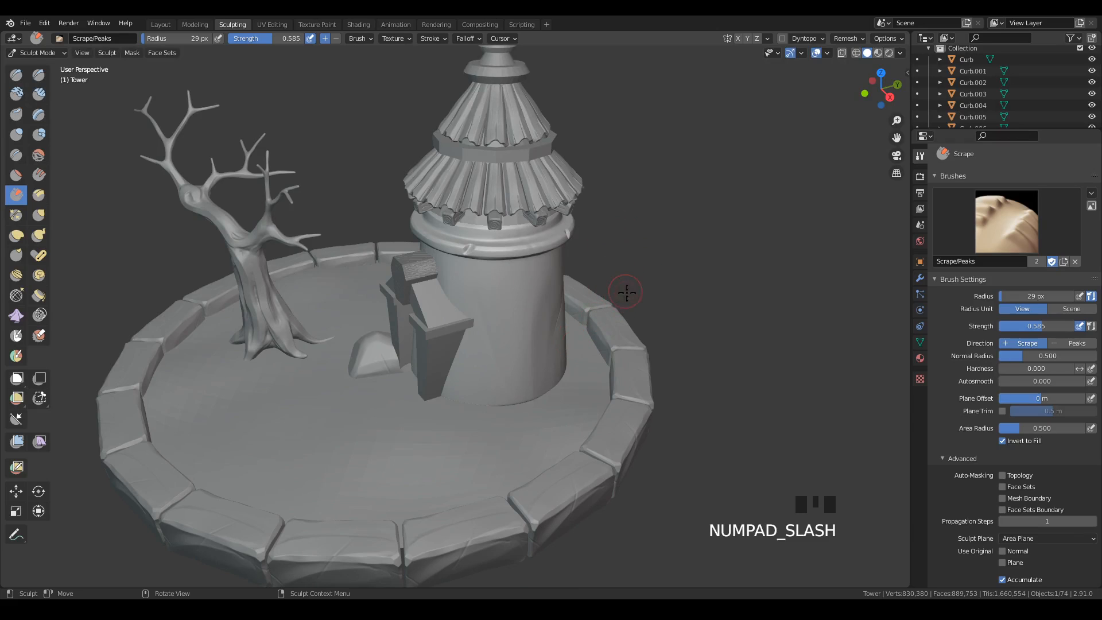
{"action": "middle_click_drag", "start_coordinate": [624, 287], "coordinate": [620, 336]}
{"action": "middle_click_drag", "start_coordinate": [541, 310], "coordinate": [489, 333]}
{"action": "middle_click_drag", "start_coordinate": [575, 333], "coordinate": [686, 337]}
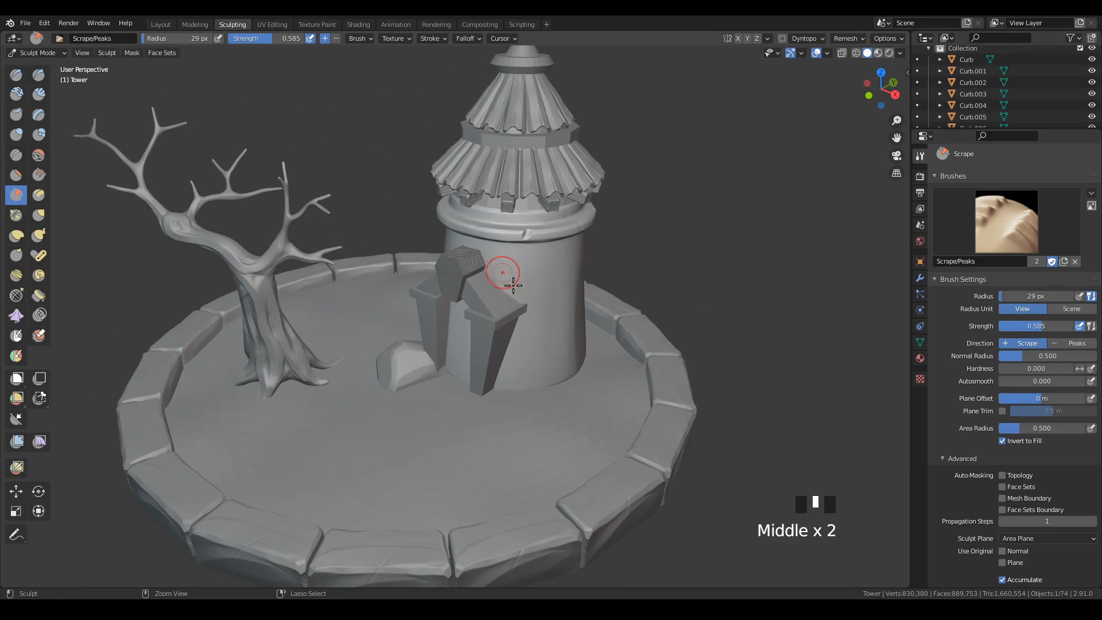
Rotate the tower's entire mesh roughly a quarter turn about the global Z axis in Edit Mode, and return to Object Mode.
{"action": "key", "text": "ctrl+Tab"}
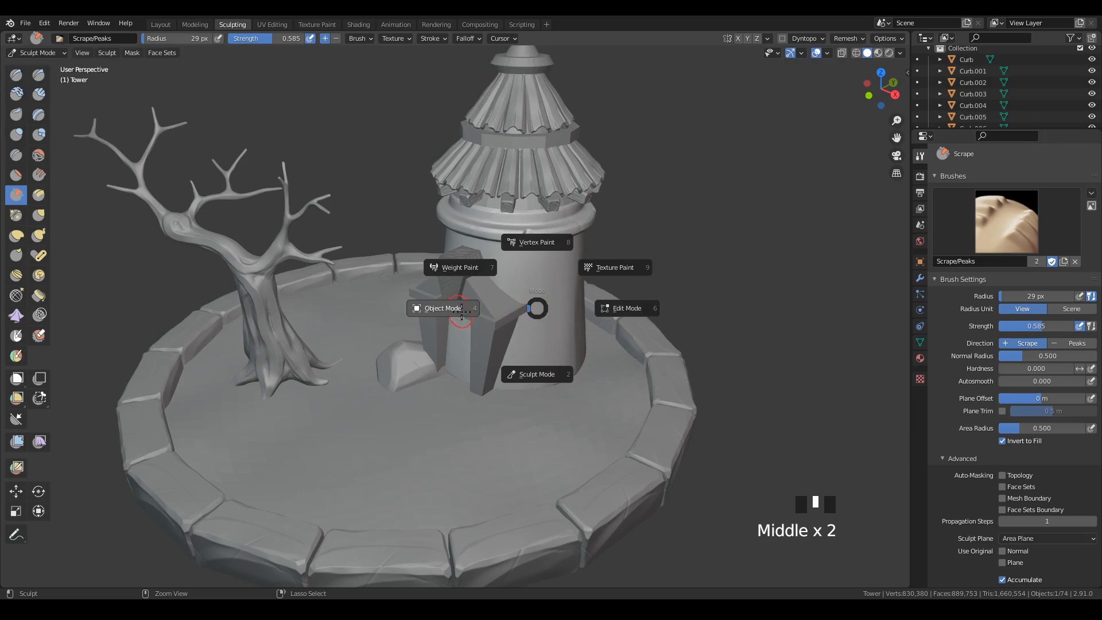
{"action": "left_click", "coordinate": [499, 307]}
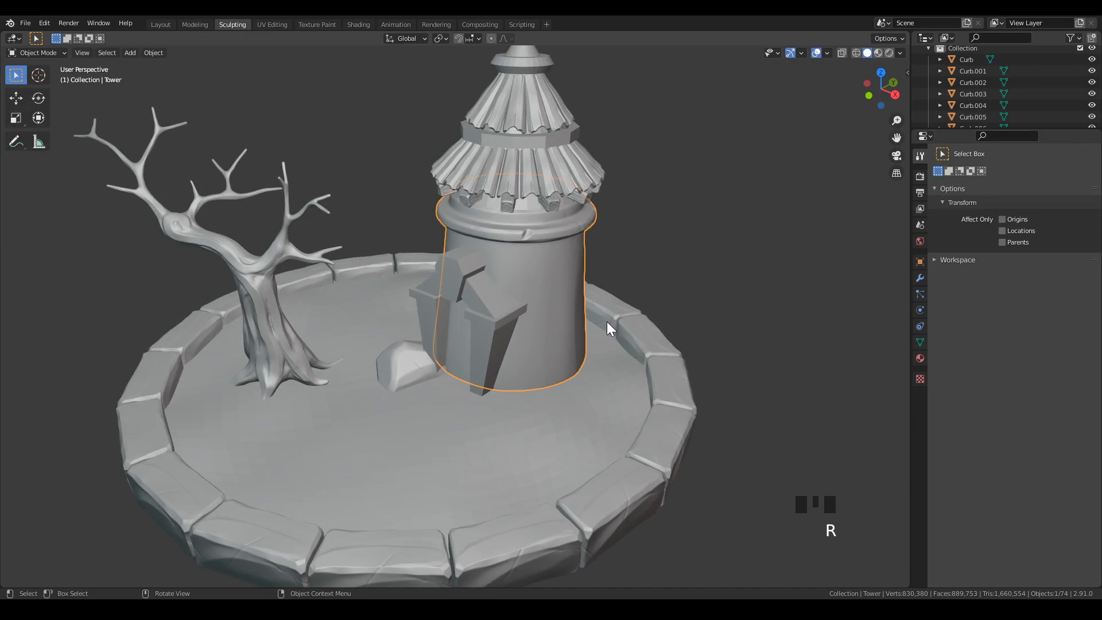
{"action": "key", "text": "Tab"}
{"action": "key", "text": "a"}
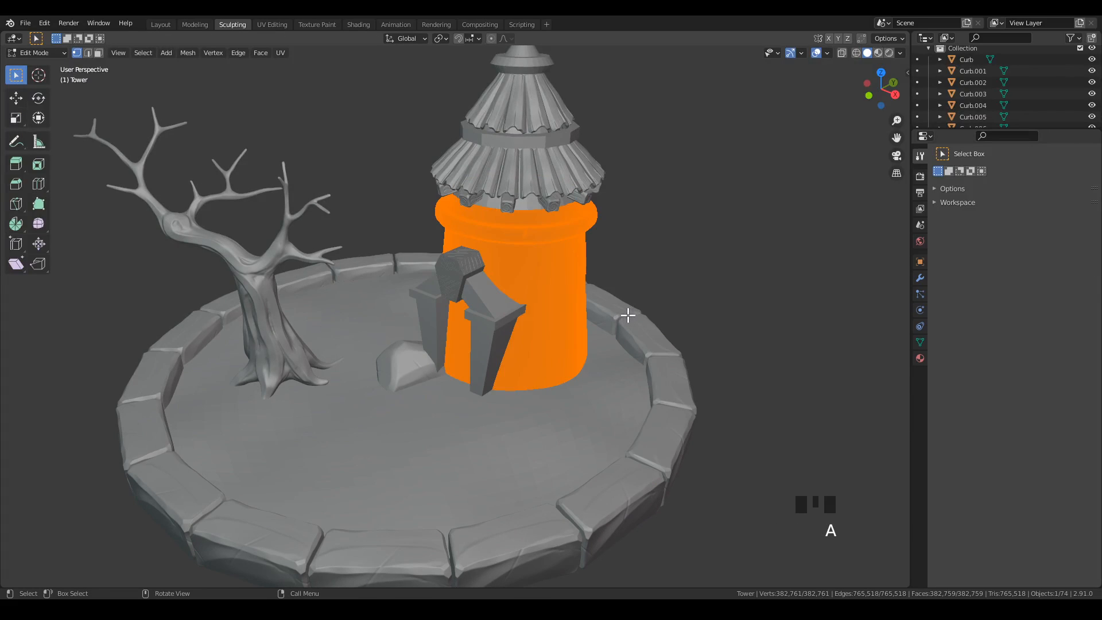
{"action": "key", "text": "r"}
{"action": "key", "text": "z"}
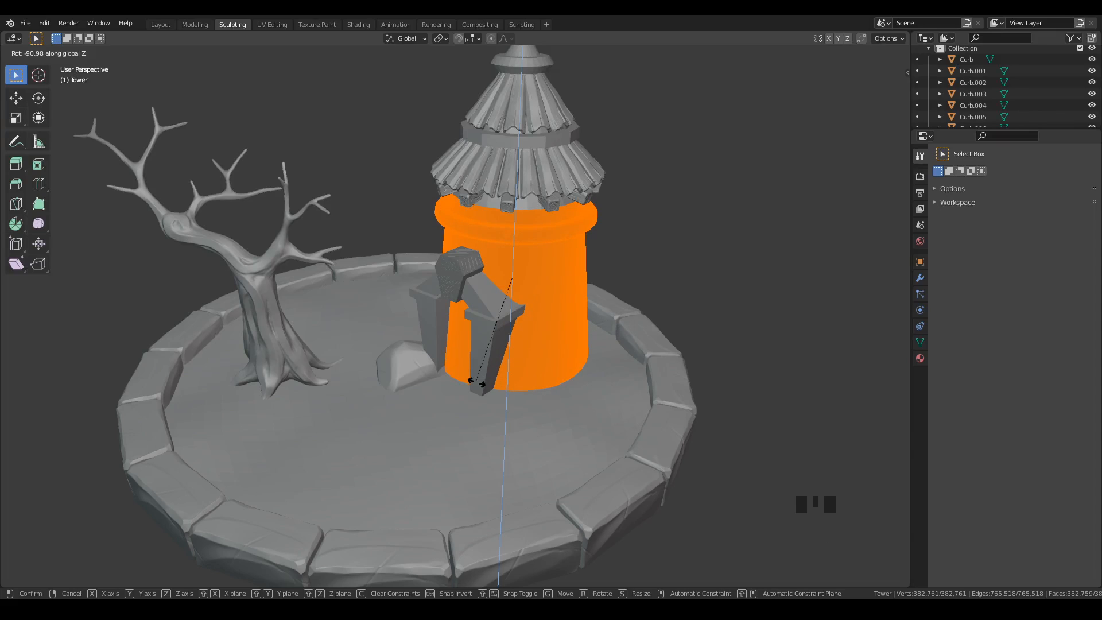
{"action": "left_click", "coordinate": [479, 399]}
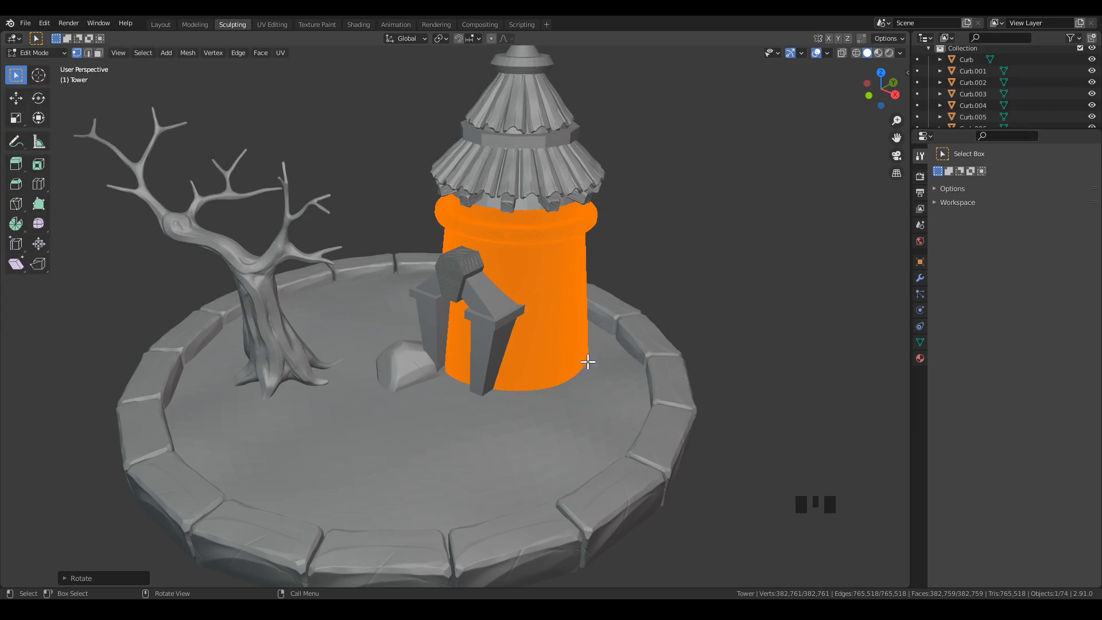
{"action": "key", "text": "ctrl+Tab"}
{"action": "left_click", "coordinate": [478, 321]}
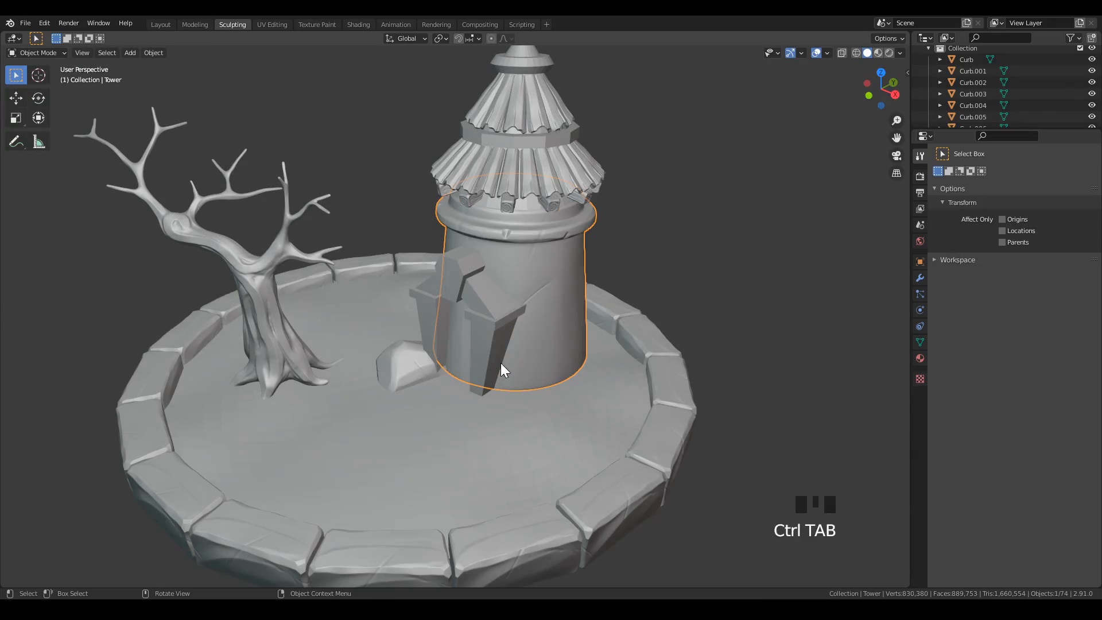
Select the gate in front of the tower and apply its Mirror modifier.
{"action": "left_click", "coordinate": [692, 265]}
{"action": "middle_click_drag", "start_coordinate": [557, 250], "coordinate": [609, 344]}
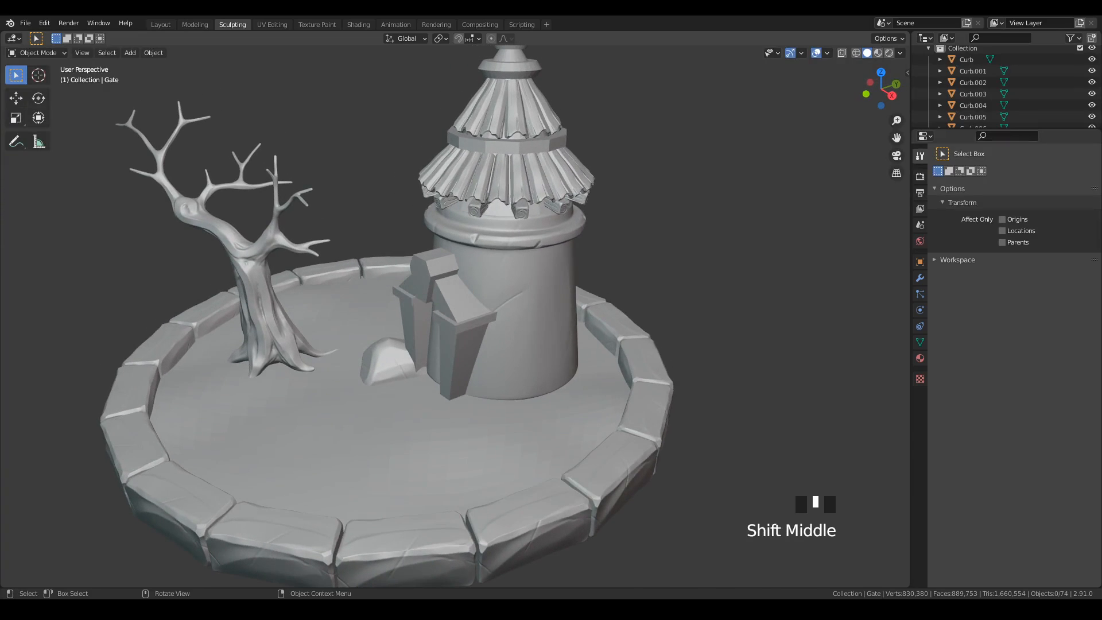
{"action": "left_click", "coordinate": [447, 321]}
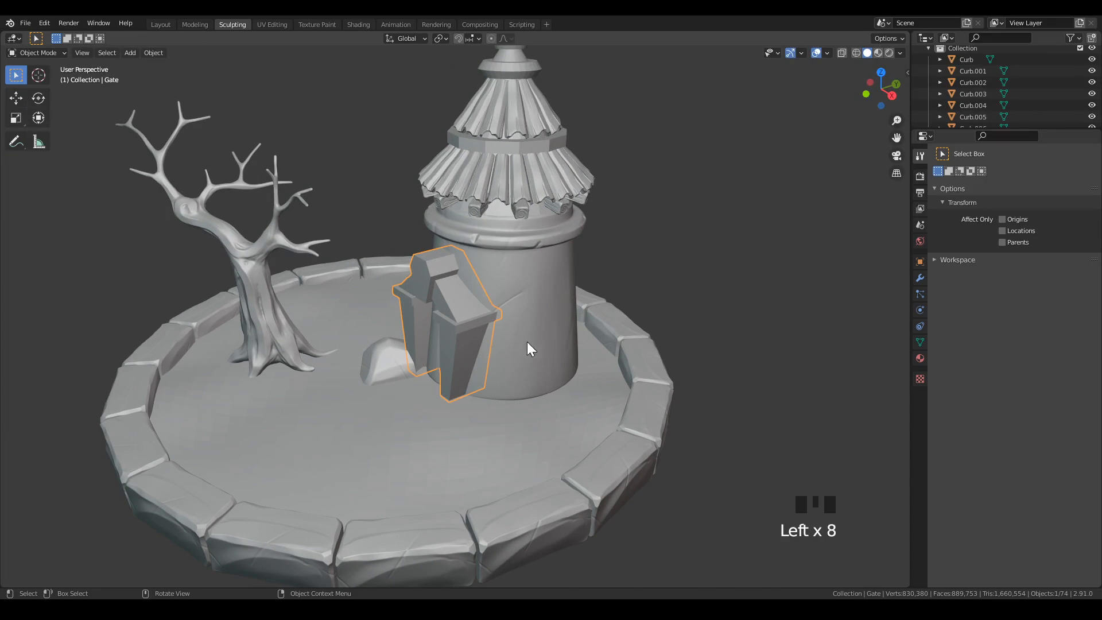
{"action": "left_click", "coordinate": [920, 278]}
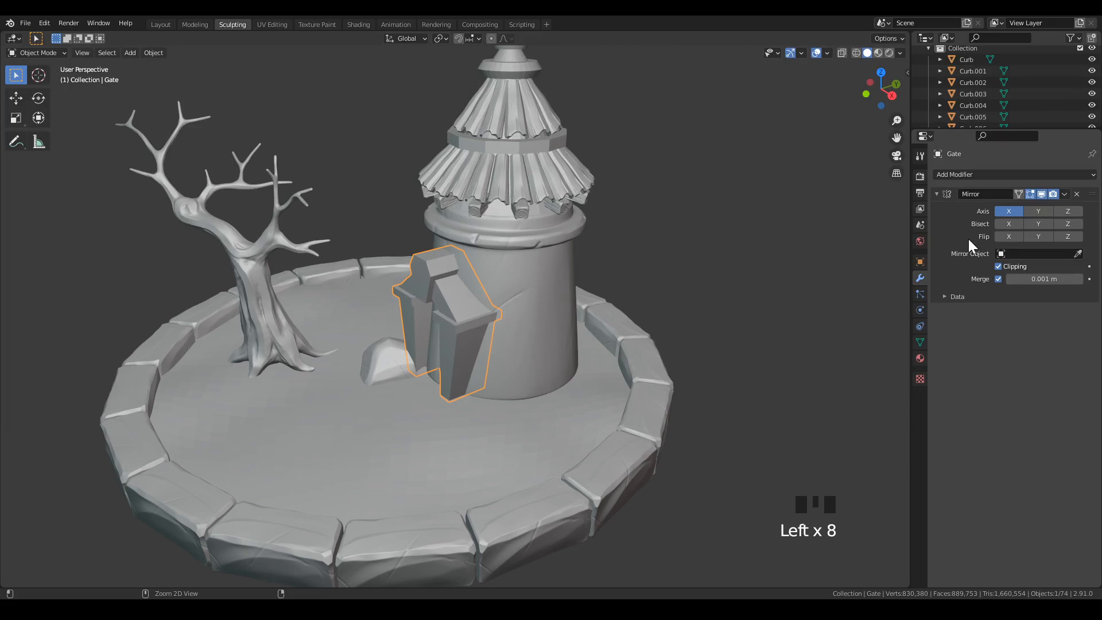
{"action": "key", "text": "ctrl+a"}
{"action": "middle_click_drag", "start_coordinate": [560, 363], "coordinate": [605, 334], "text": "shift"}
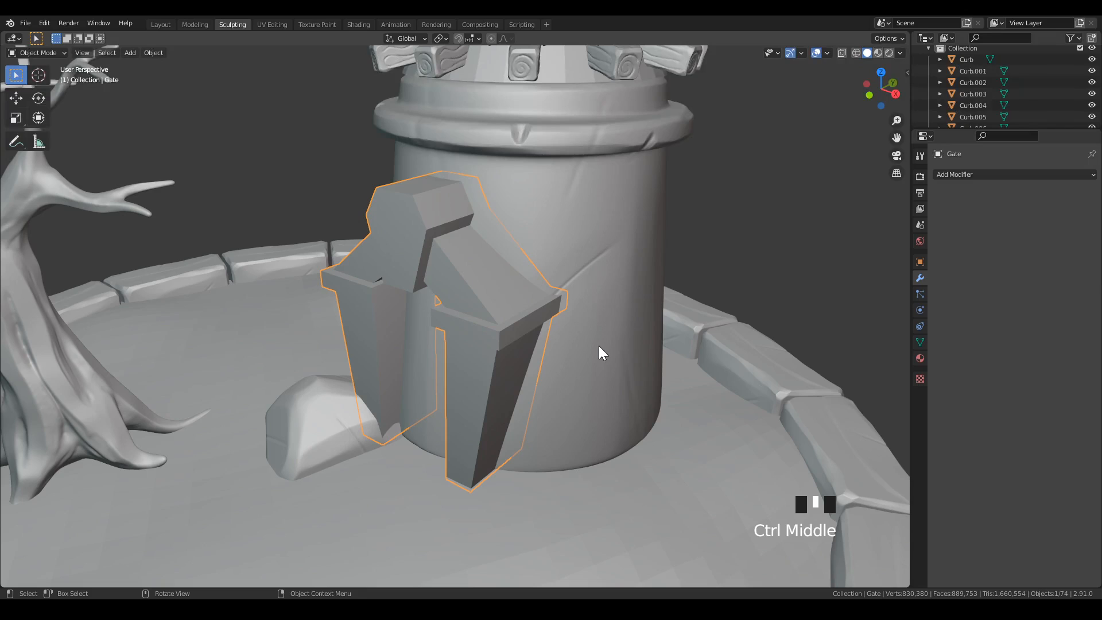
Examine in Edit Mode which gate parts are separate by selecting the linked geometry of the pillars and the keystone.
{"action": "key", "text": "Tab"}
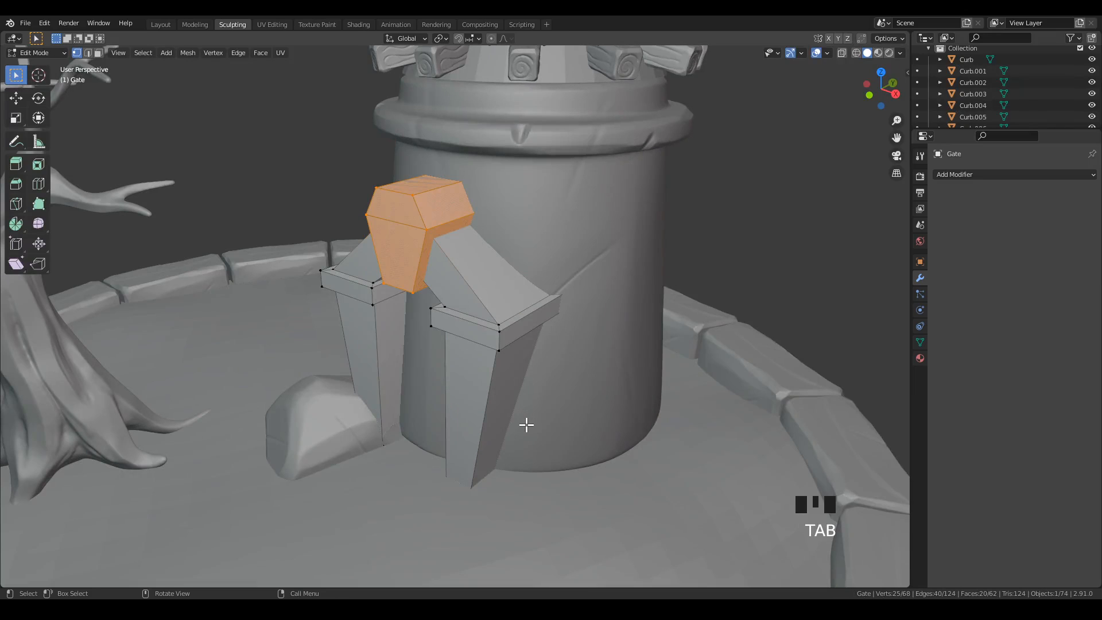
{"action": "left_click", "coordinate": [499, 331]}
{"action": "key", "text": "l"}
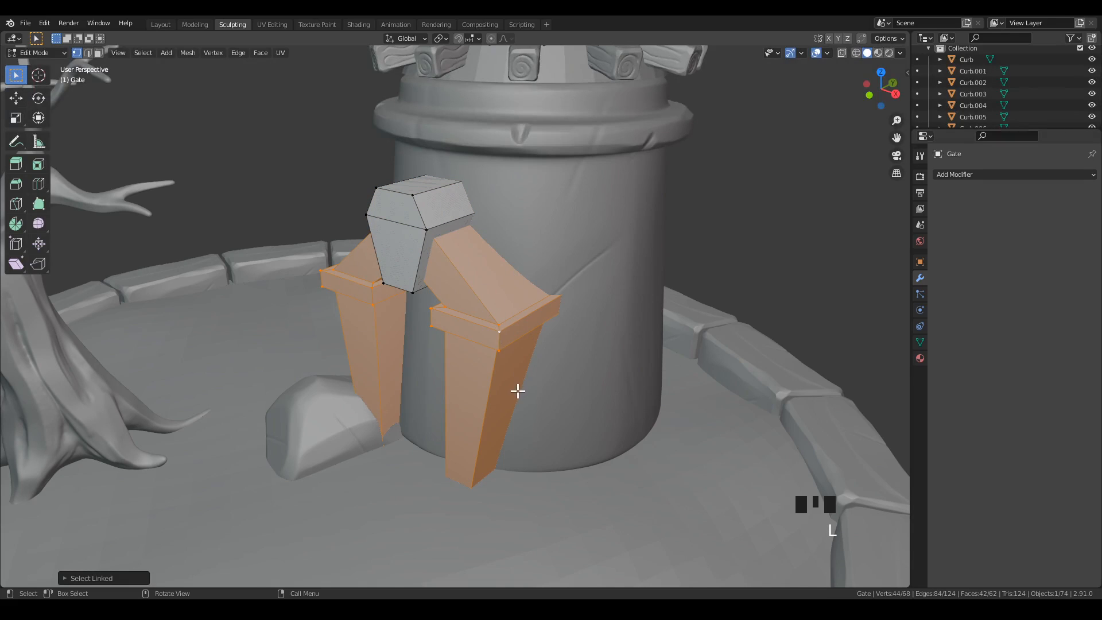
{"action": "left_click", "coordinate": [426, 226]}
{"action": "key", "text": "l"}
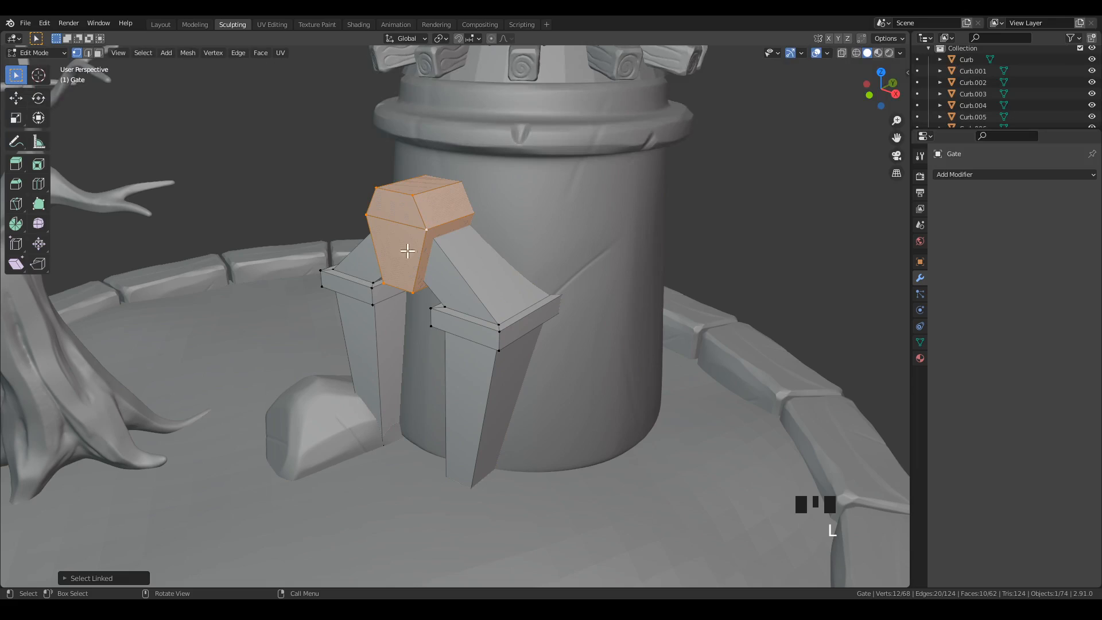
{"action": "key", "text": "Tab"}
{"action": "key", "text": "Tab"}
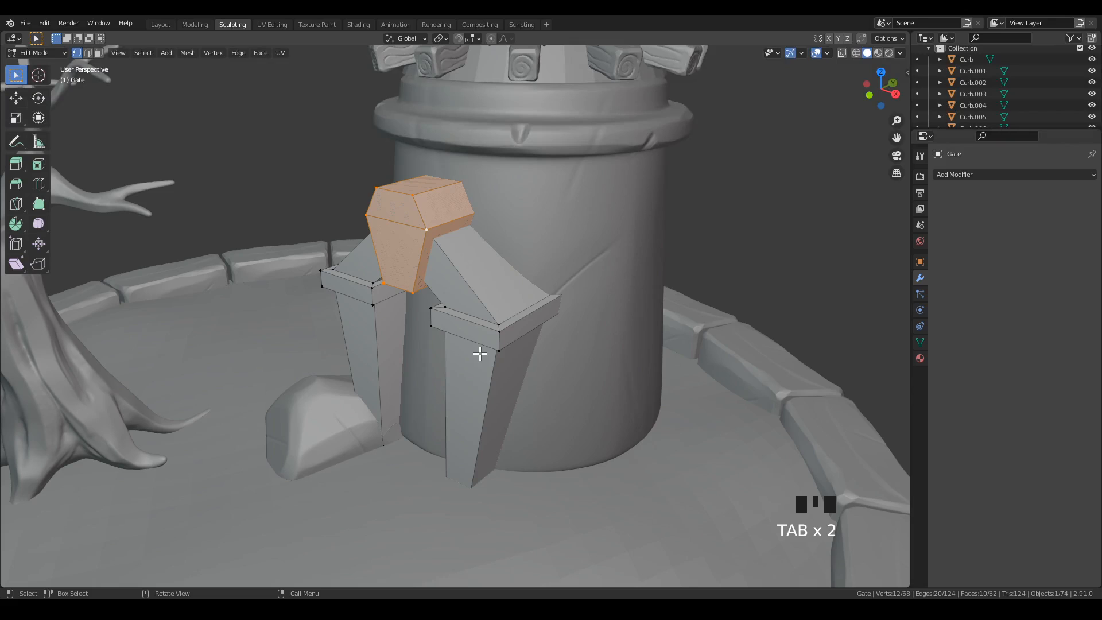
{"action": "key", "text": "Tab"}
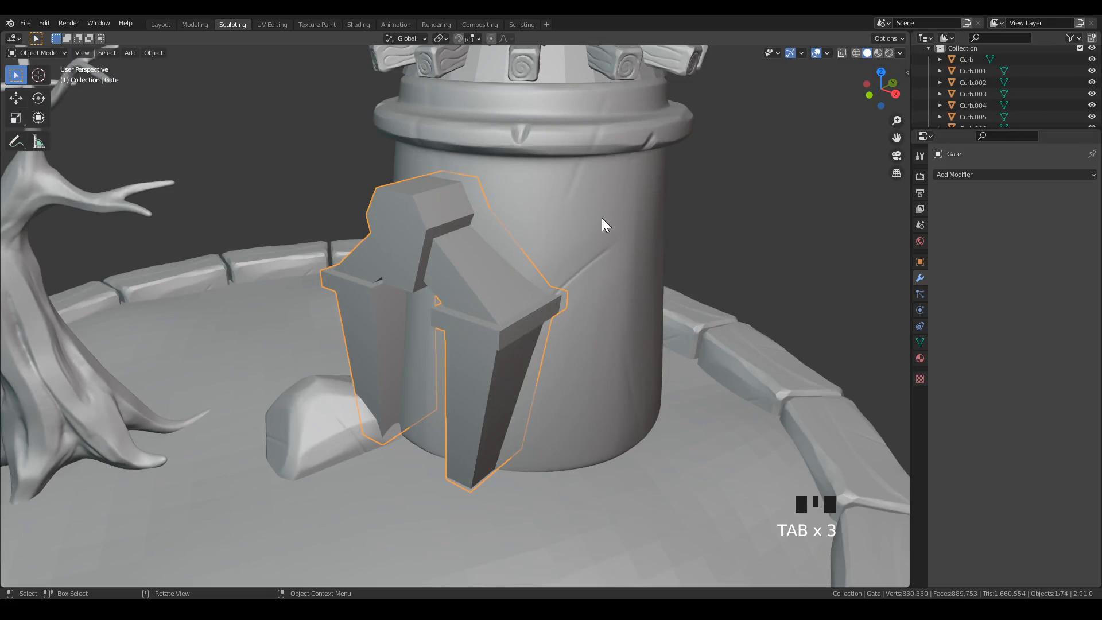
Put the gate into Sculpt Mode and remesh it with a voxel size of 0.01 m.
{"action": "key", "text": "ctrl+Tab"}
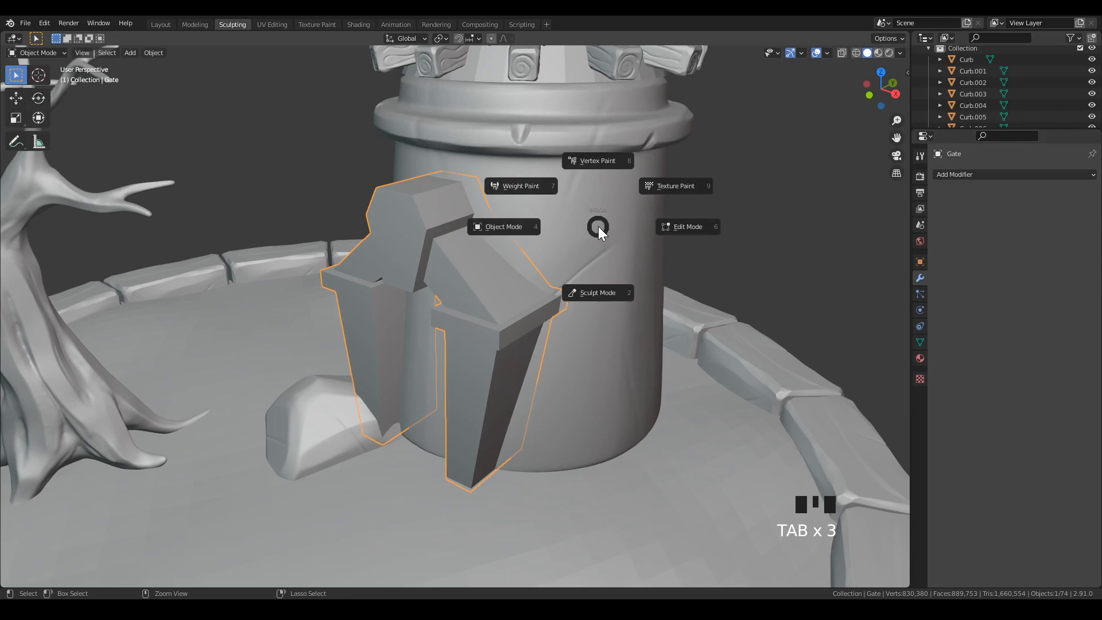
{"action": "left_click", "coordinate": [601, 302]}
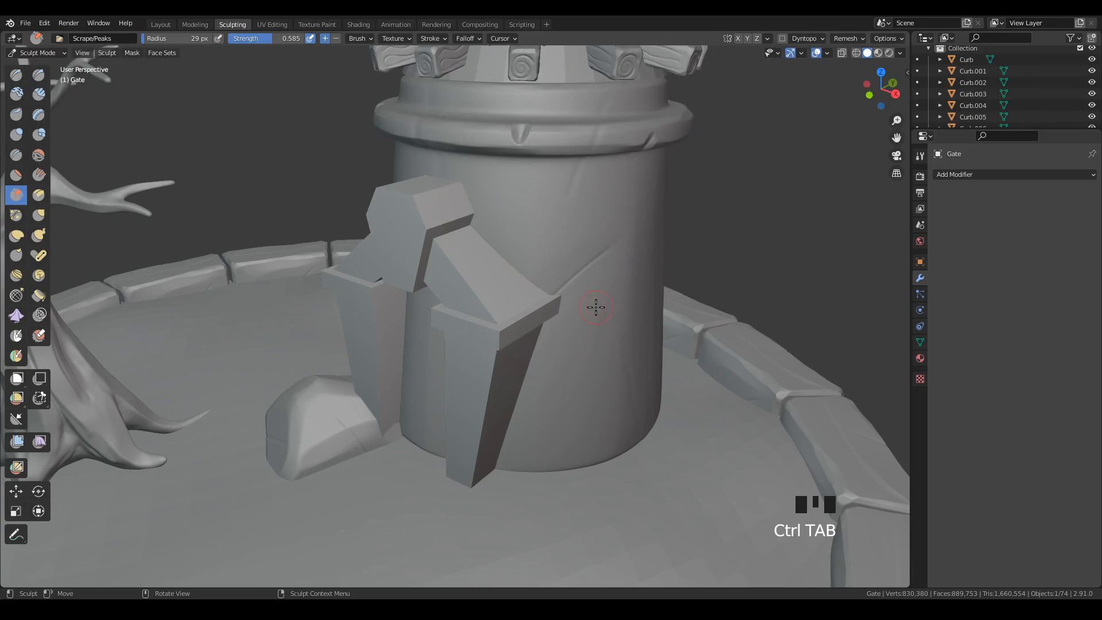
{"action": "key", "text": "ctrl+z"}
{"action": "left_click", "coordinate": [847, 38]}
{"action": "left_click", "coordinate": [879, 61]}
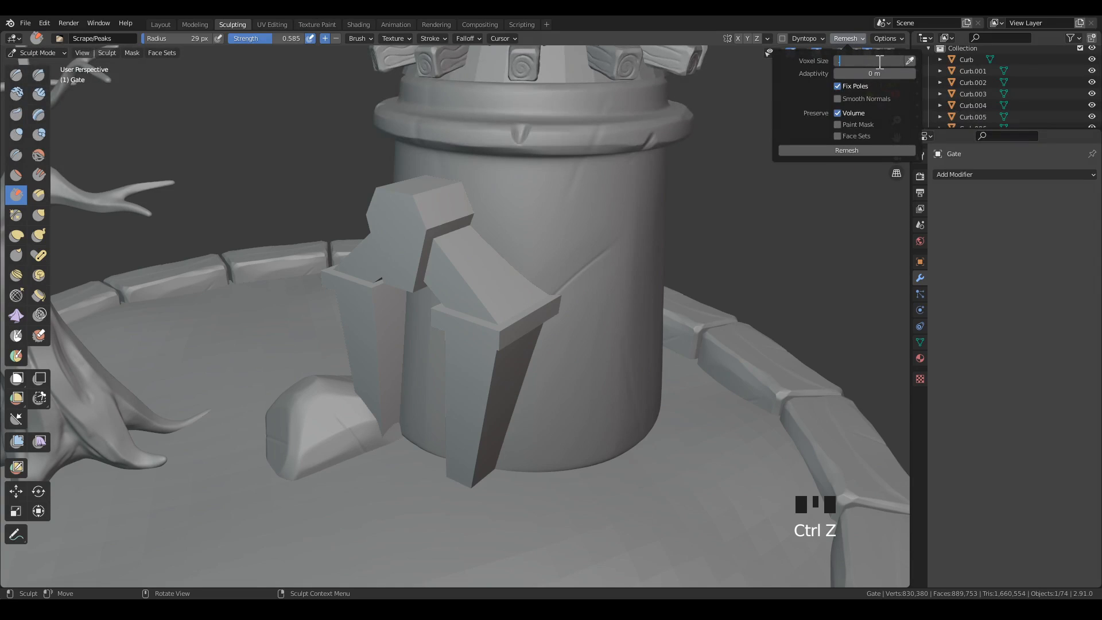
{"action": "type", "text": ".01"}
{"action": "key", "text": "Return"}
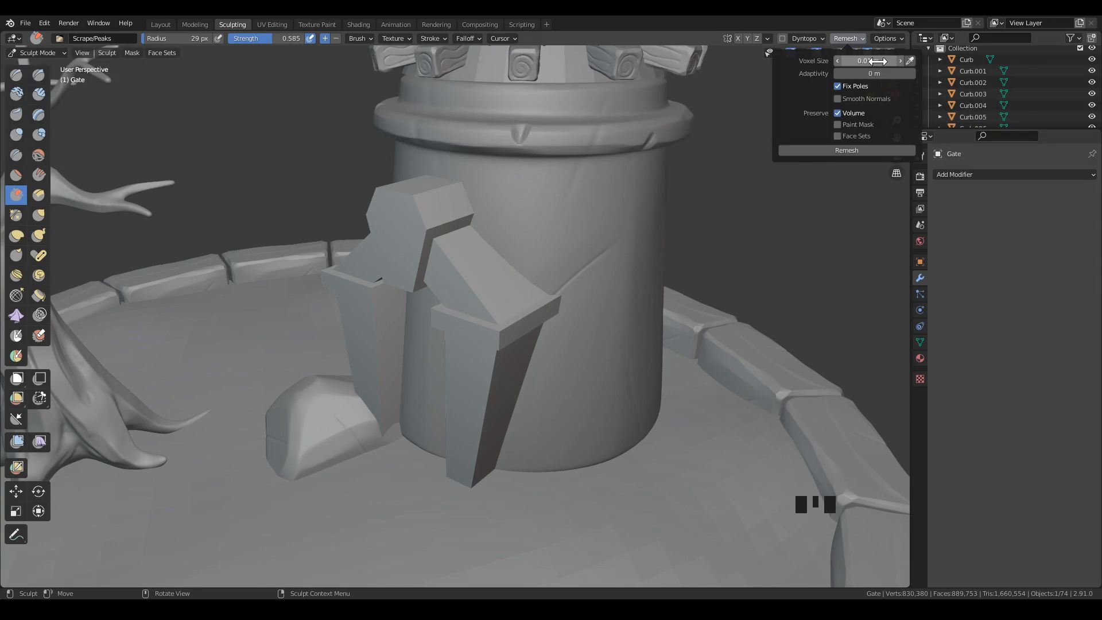
{"action": "left_click", "coordinate": [860, 147]}
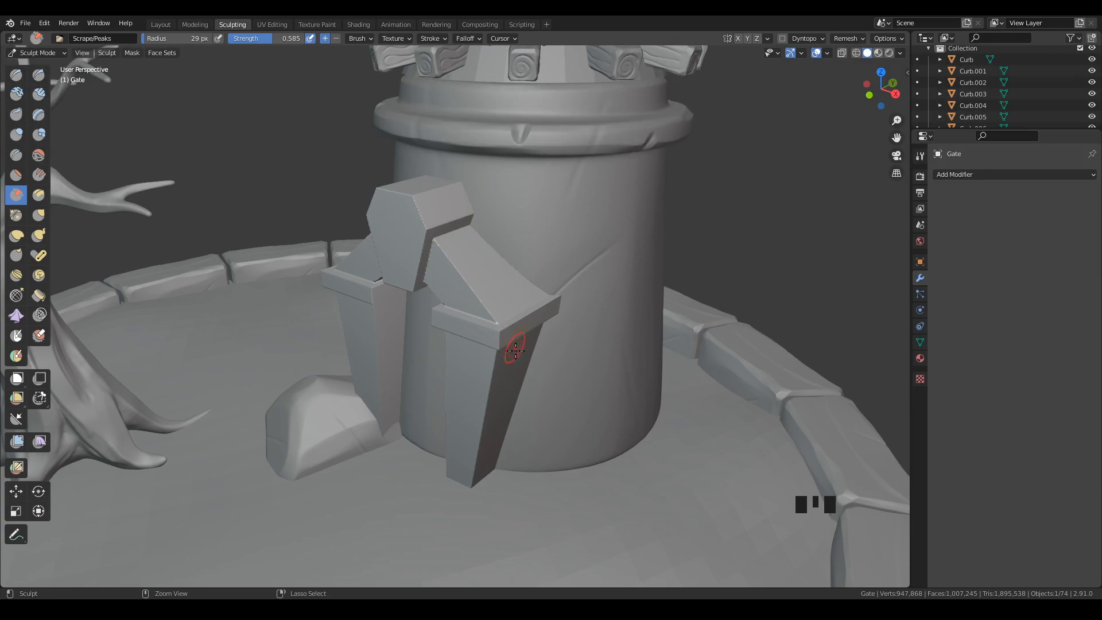
Examine in Edit Mode how the remeshed gate's parts are connected by selecting the geometry linked to its arch.
{"action": "middle_click_drag", "start_coordinate": [509, 340], "coordinate": [524, 322], "text": "ctrl"}
{"action": "key", "text": "ctrl+Tab"}
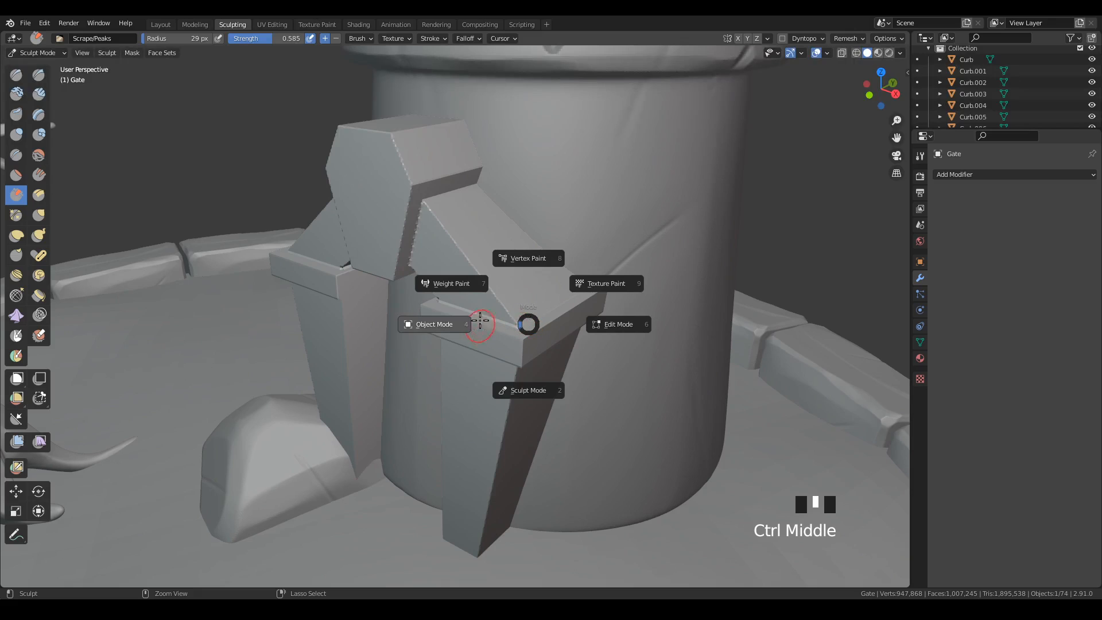
{"action": "left_click", "coordinate": [624, 332]}
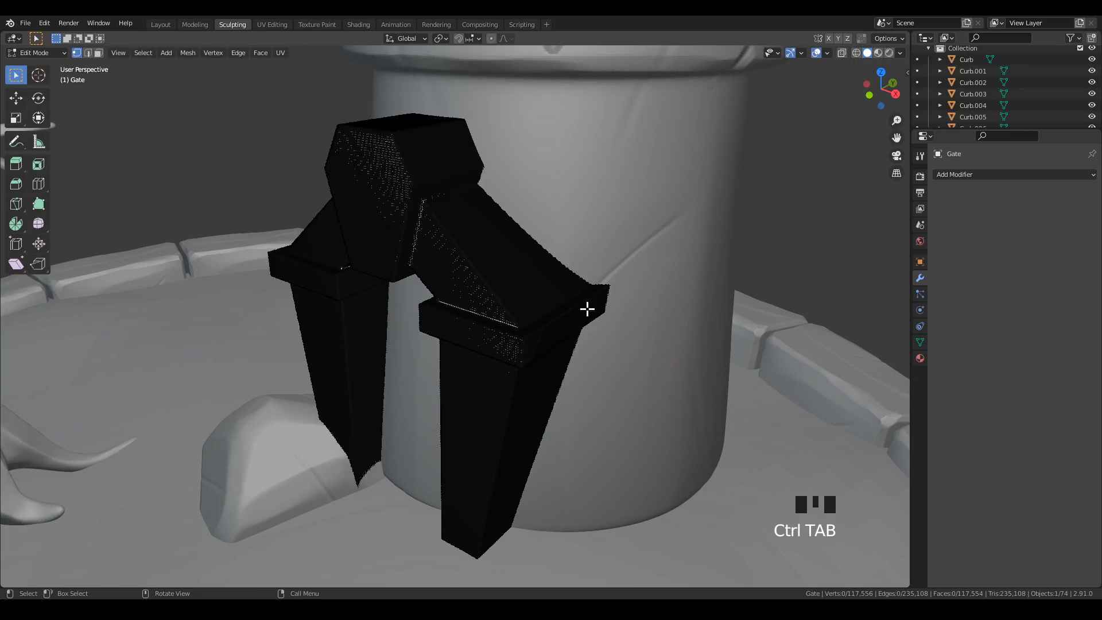
{"action": "middle_click_drag", "start_coordinate": [505, 239], "coordinate": [517, 208]}
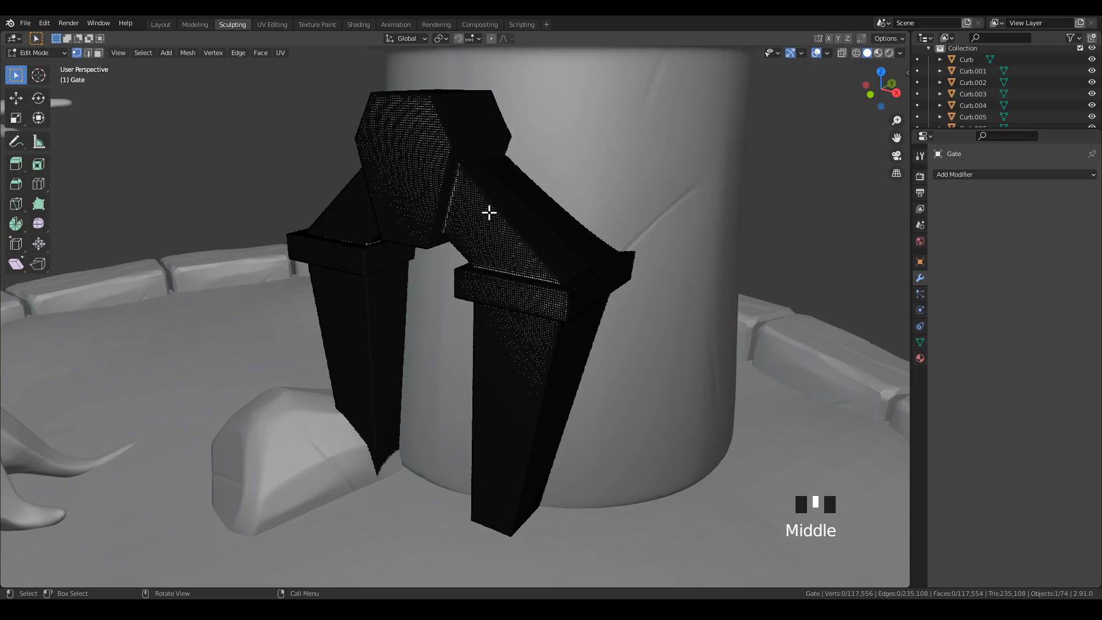
{"action": "key", "text": "l"}
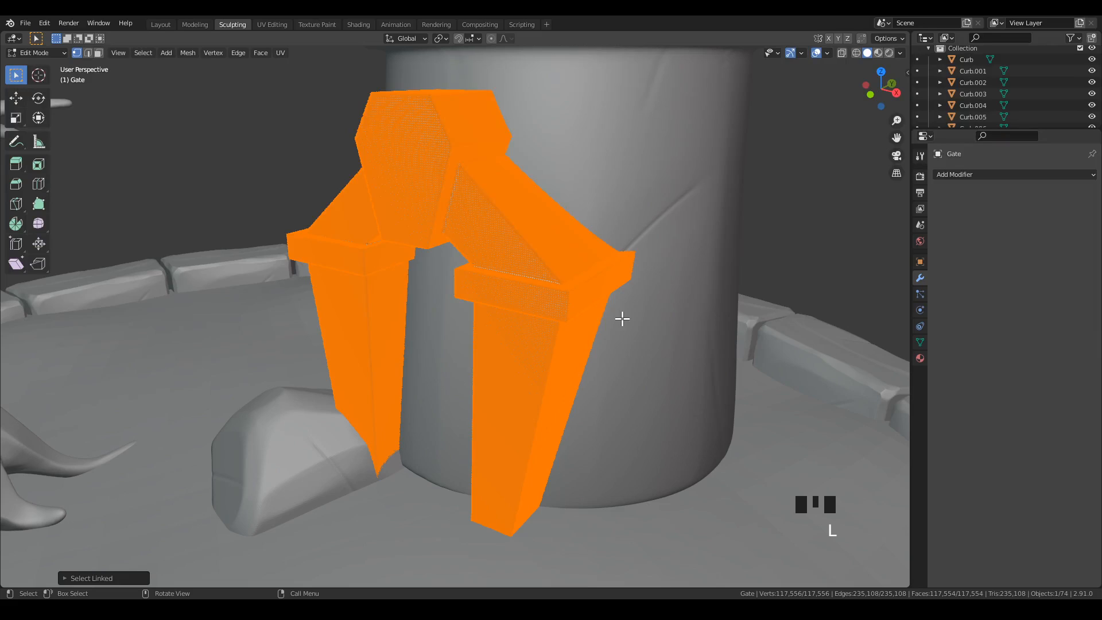
{"action": "key", "text": "ctrl+Tab"}
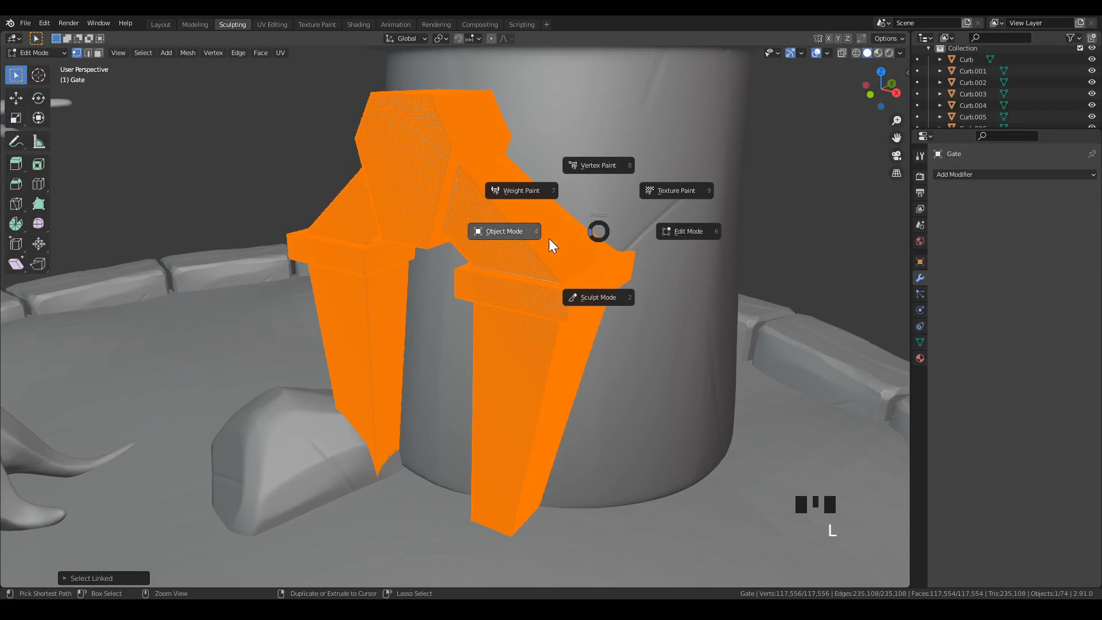
Put the gate back into Sculpt Mode.
{"action": "left_click", "coordinate": [630, 298]}
{"action": "middle_click_drag", "start_coordinate": [592, 303], "coordinate": [584, 335]}
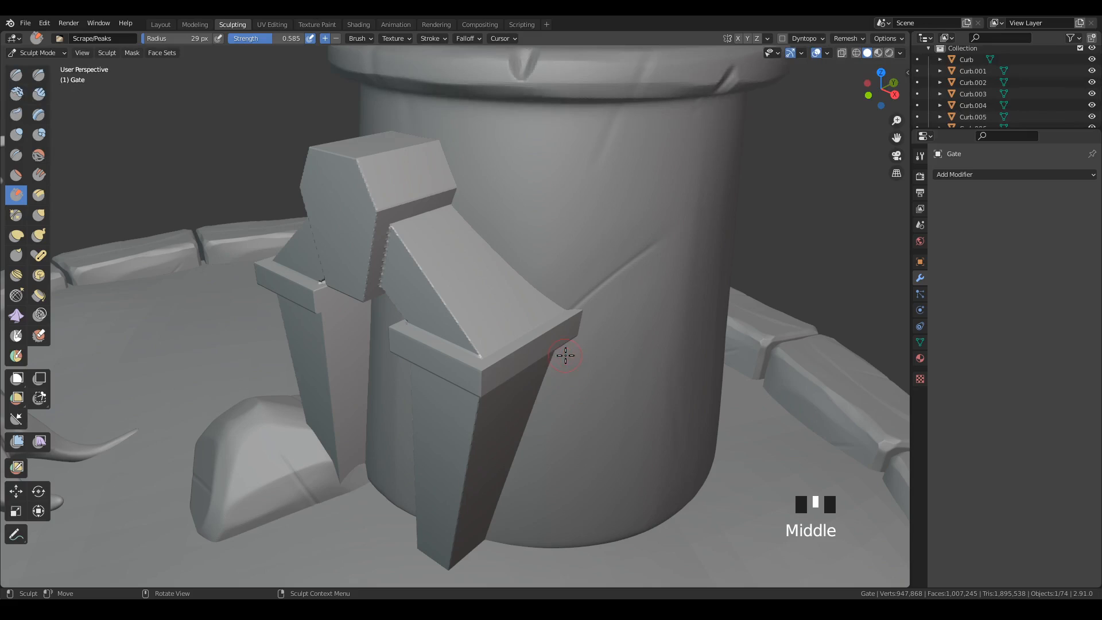
{"action": "mouse_move", "coordinate": [565, 355]}
{"action": "middle_mouse_down", "text": "ctrl"}
{"action": "mouse_move", "coordinate": [597, 328]}
{"action": "mouse_move", "coordinate": [636, 354]}
{"action": "middle_mouse_up", "text": "ctrl"}
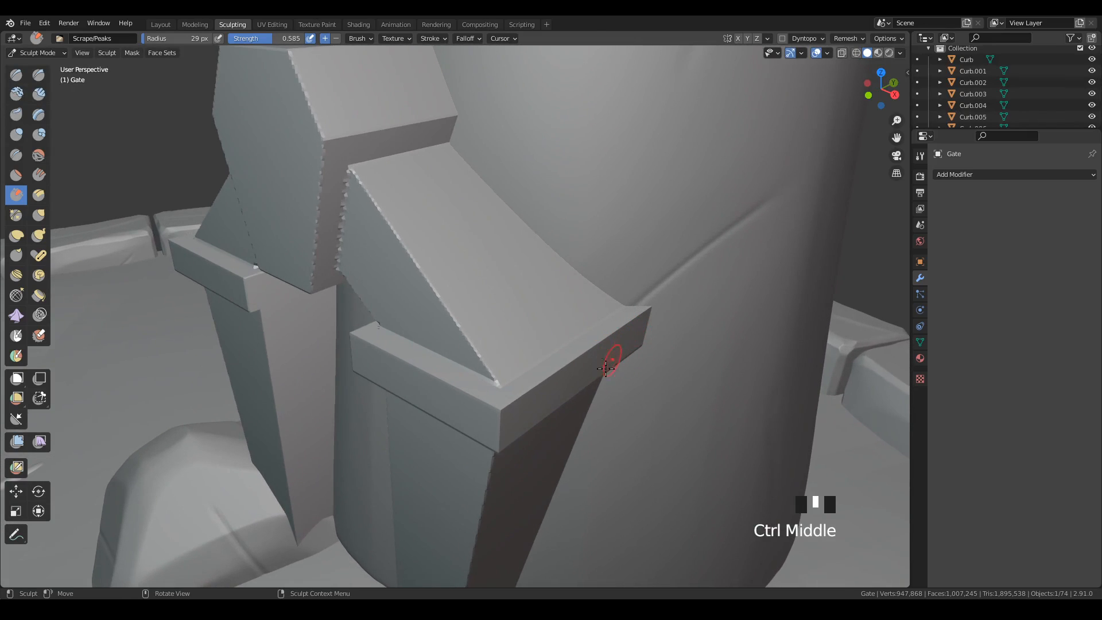
Try to scrape the front edge of the right pillar's cap with a 47 px Scrape/Peaks brush.
{"action": "key", "text": "f"}
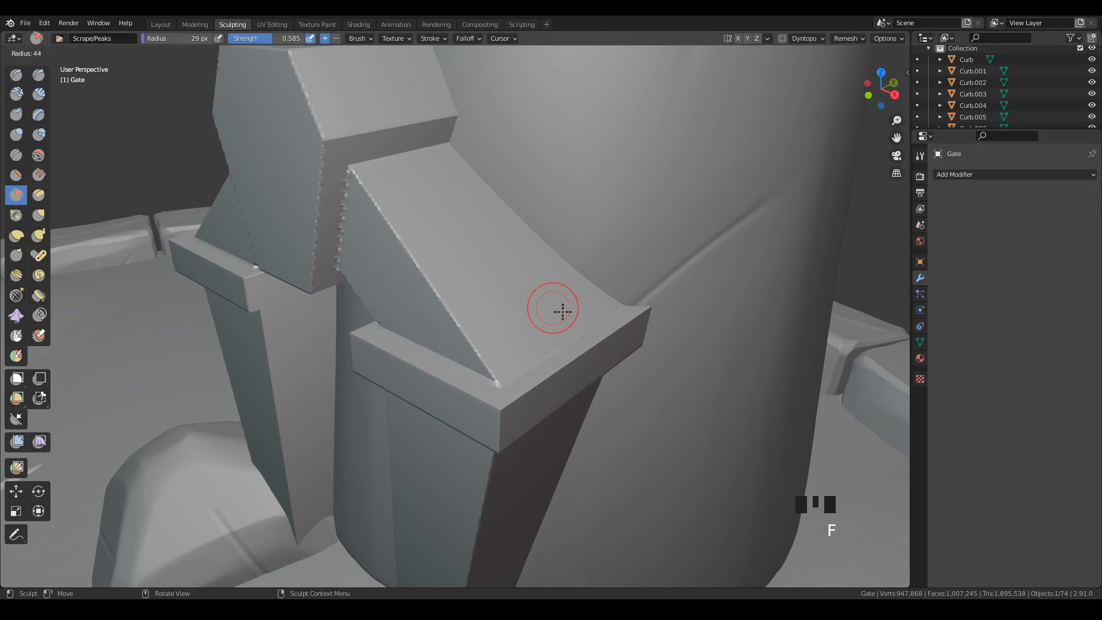
{"action": "left_click", "coordinate": [564, 312]}
{"action": "left_click_drag", "start_coordinate": [502, 409], "coordinate": [567, 362]}
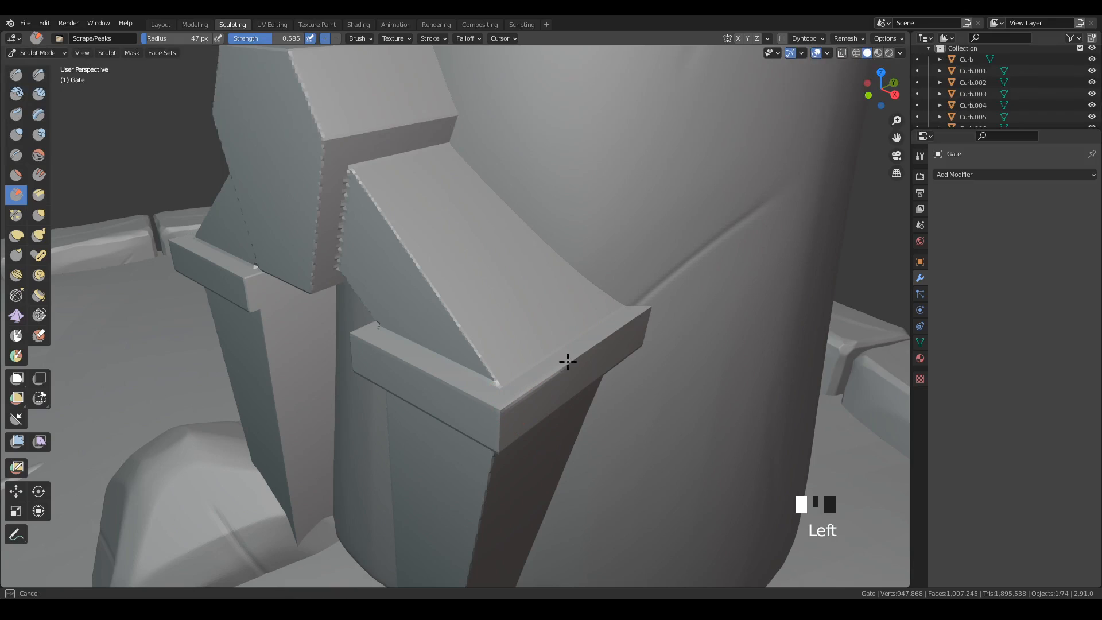
{"action": "left_click_drag", "start_coordinate": [615, 332], "coordinate": [541, 383]}
{"action": "key", "text": "ctrl+z"}
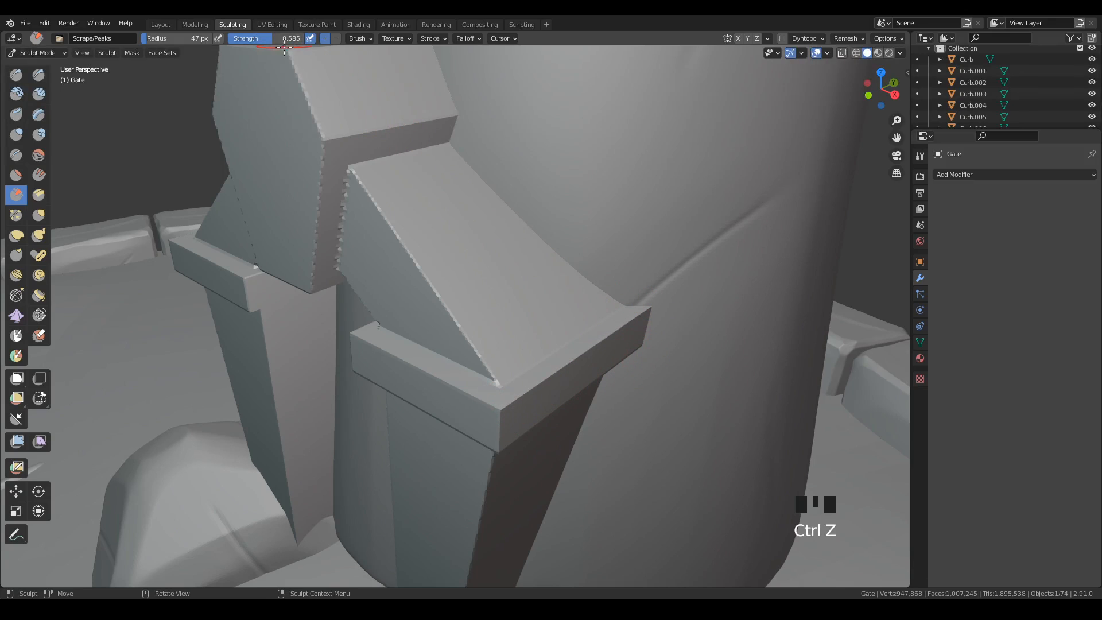
Set the Scrape/Peaks brush to strength 0.859 and radius 36 px, testing it on the right pillar's cap.
{"action": "left_click_drag", "start_coordinate": [276, 46], "coordinate": [294, 51]}
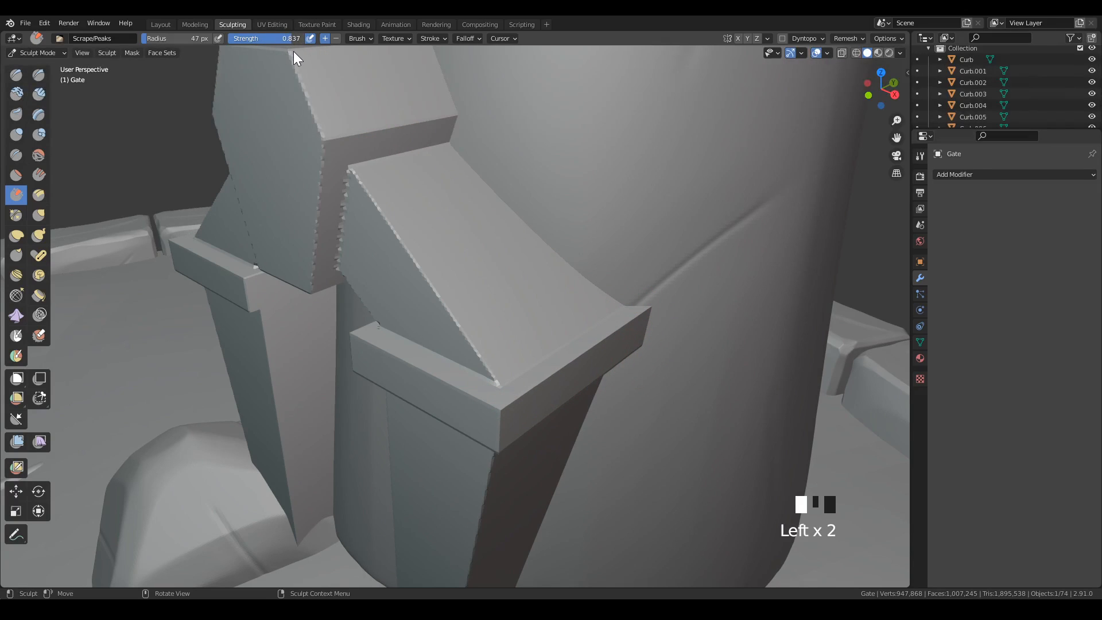
{"action": "key", "text": "f"}
{"action": "left_click", "coordinate": [503, 411]}
{"action": "left_click_drag", "start_coordinate": [525, 391], "coordinate": [529, 402]}
{"action": "key", "text": "ctrl+z"}
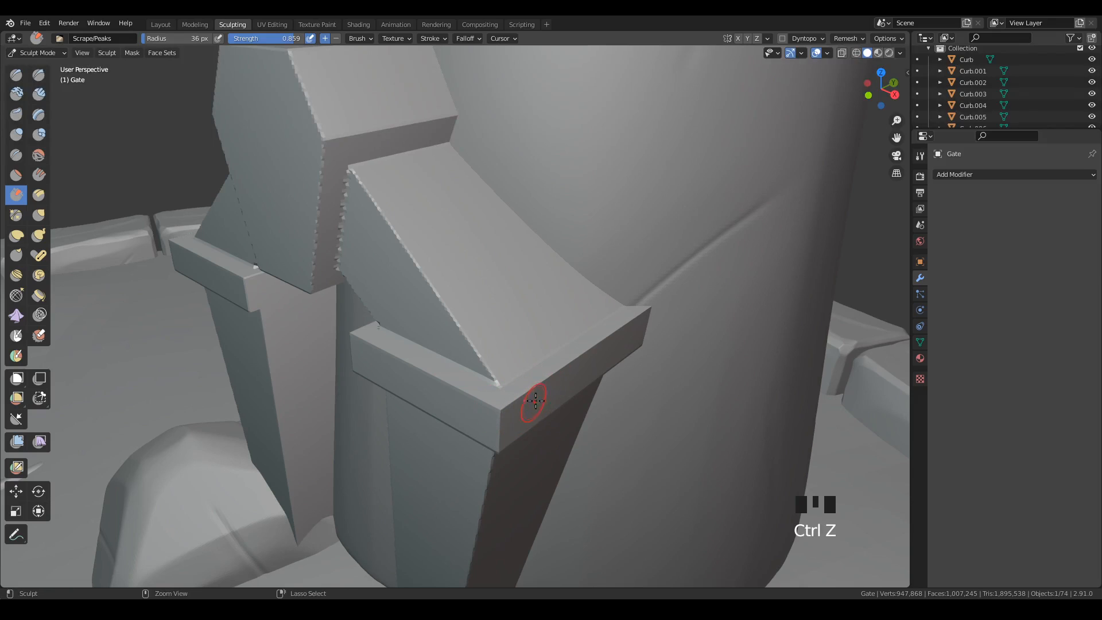
Scrape the upper edges and front corner of the right pillar's cap into a worn bevel.
{"action": "mouse_move", "coordinate": [528, 402]}
{"action": "middle_mouse_down", "text": "shift"}
{"action": "mouse_move", "coordinate": [605, 379]}
{"action": "mouse_move", "coordinate": [566, 364]}
{"action": "mouse_move", "coordinate": [484, 421]}
{"action": "middle_mouse_up", "text": "shift"}
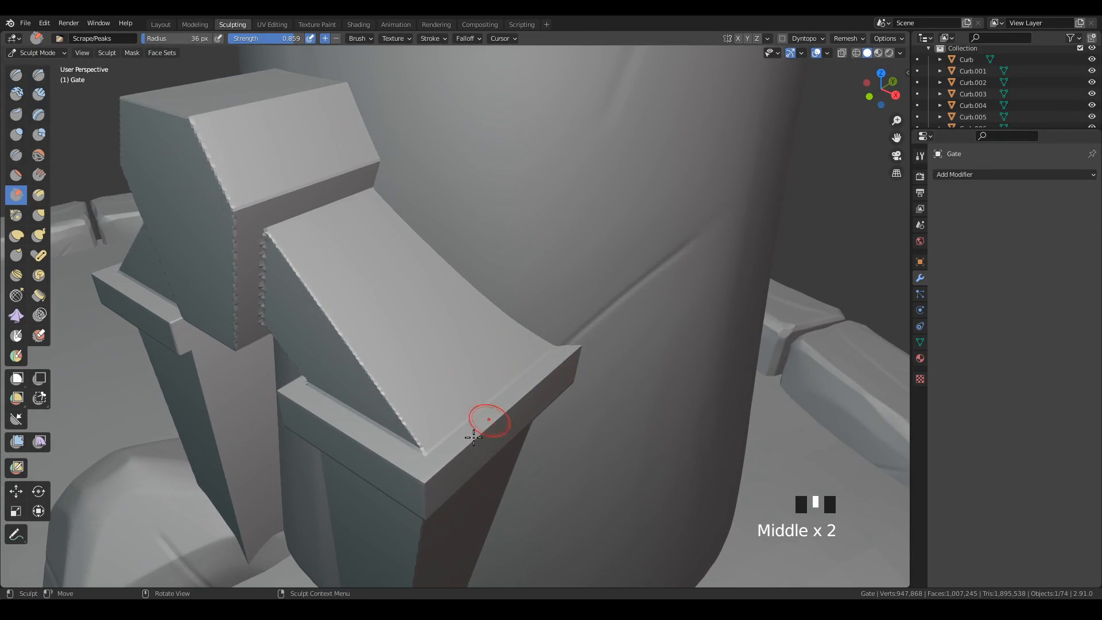
{"action": "left_click_drag", "start_coordinate": [485, 420], "coordinate": [422, 484]}
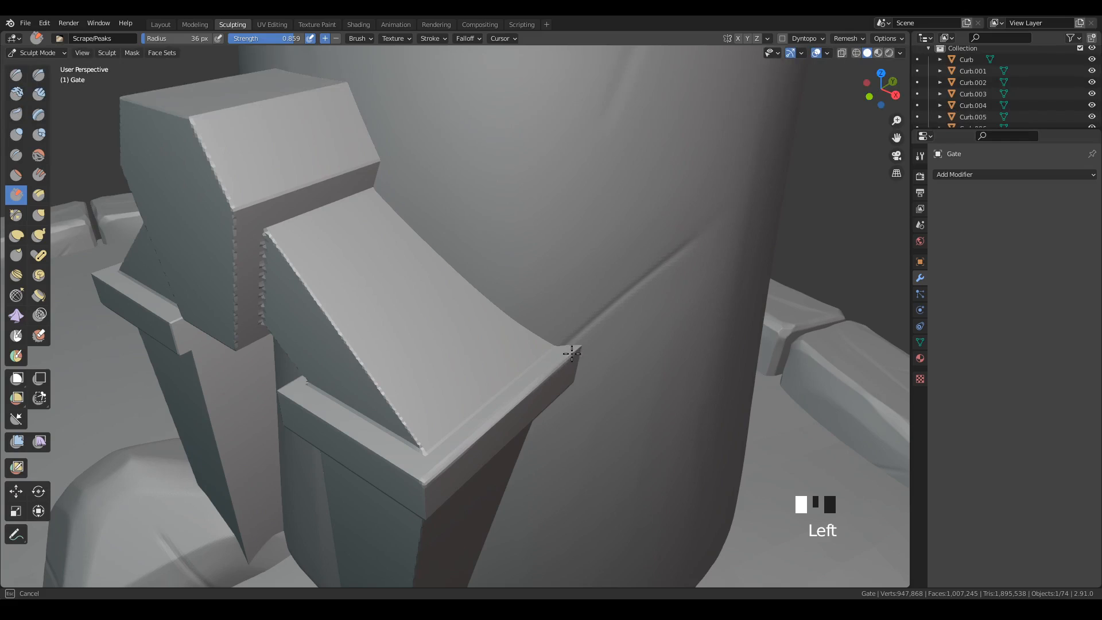
{"action": "left_click_drag", "start_coordinate": [430, 478], "coordinate": [425, 484]}
{"action": "mouse_move", "coordinate": [325, 418]}
{"action": "left_mouse_down"}
{"action": "mouse_move", "coordinate": [310, 407]}
{"action": "mouse_move", "coordinate": [399, 463]}
{"action": "mouse_move", "coordinate": [301, 396]}
{"action": "left_mouse_up"}
Scrape the sloping front edge of the right arch block and the slanted upper edge of the keystone's right side.
{"action": "left_click_drag", "start_coordinate": [277, 238], "coordinate": [337, 334]}
{"action": "mouse_move", "coordinate": [293, 262]}
{"action": "left_mouse_down"}
{"action": "mouse_move", "coordinate": [368, 376]}
{"action": "mouse_move", "coordinate": [363, 367]}
{"action": "left_mouse_up"}
{"action": "left_click_drag", "start_coordinate": [288, 258], "coordinate": [375, 383]}
{"action": "left_click_drag", "start_coordinate": [295, 268], "coordinate": [413, 438]}
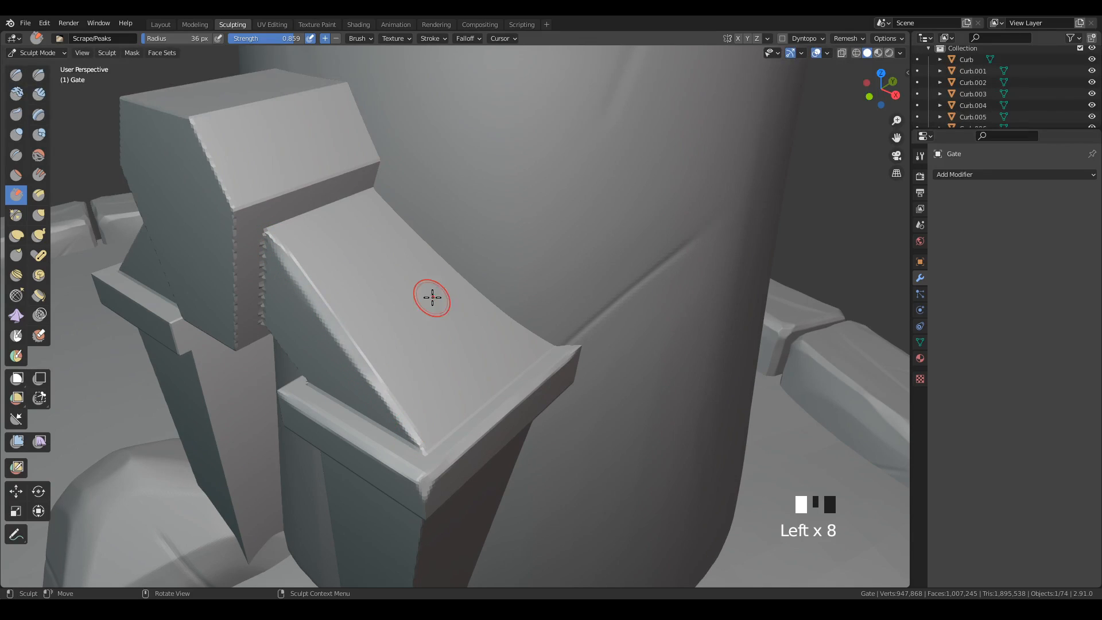
{"action": "left_click_drag", "start_coordinate": [218, 184], "coordinate": [222, 177]}
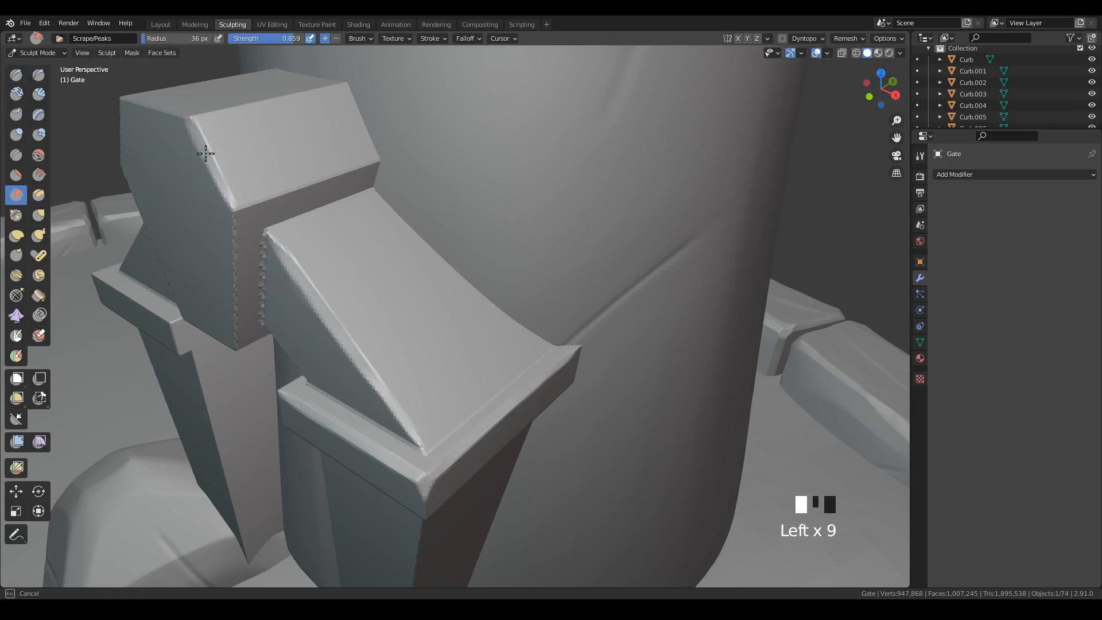
Scrape the top front edge of the keystone using a brush radius of 47 px.
{"action": "middle_click_drag", "start_coordinate": [409, 236], "coordinate": [450, 228]}
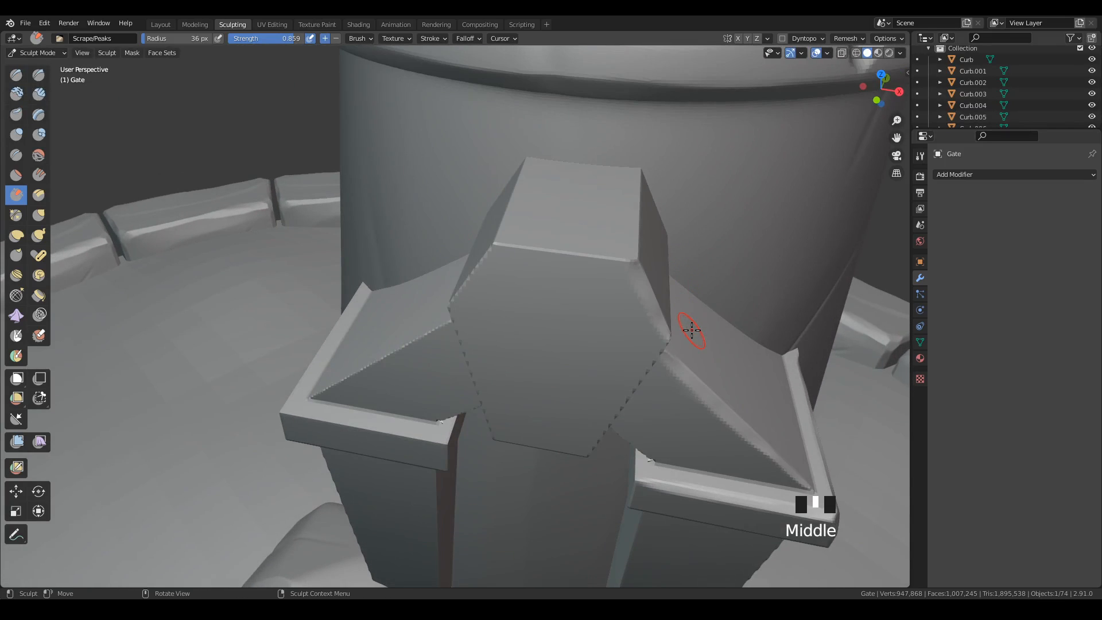
{"action": "key", "text": "KP_Divide"}
{"action": "key", "text": "KP_Divide"}
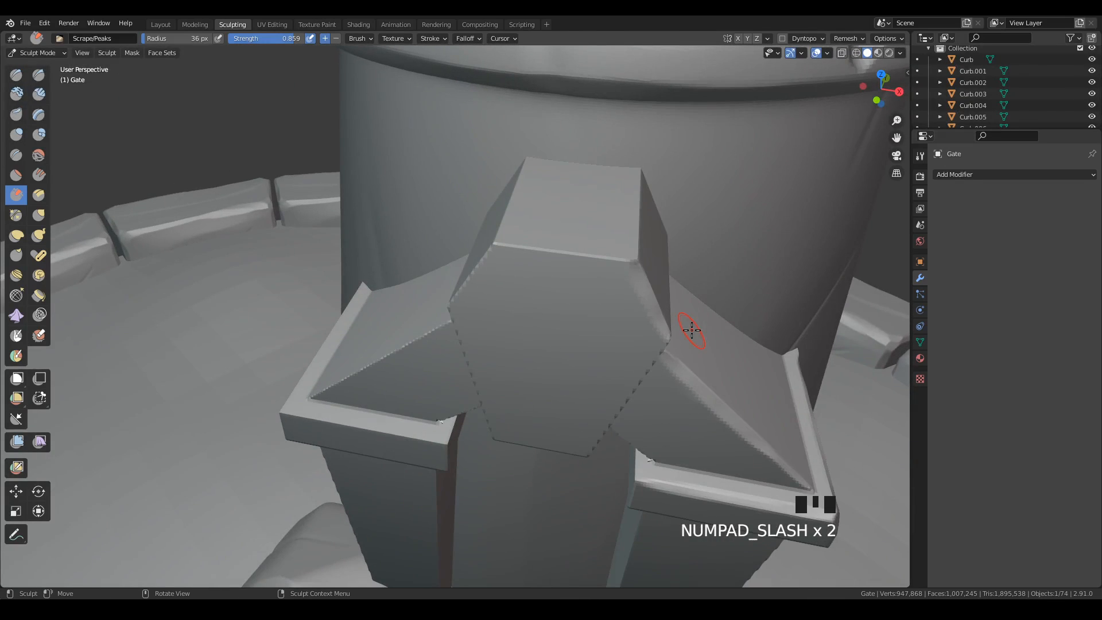
{"action": "key", "text": "grave"}
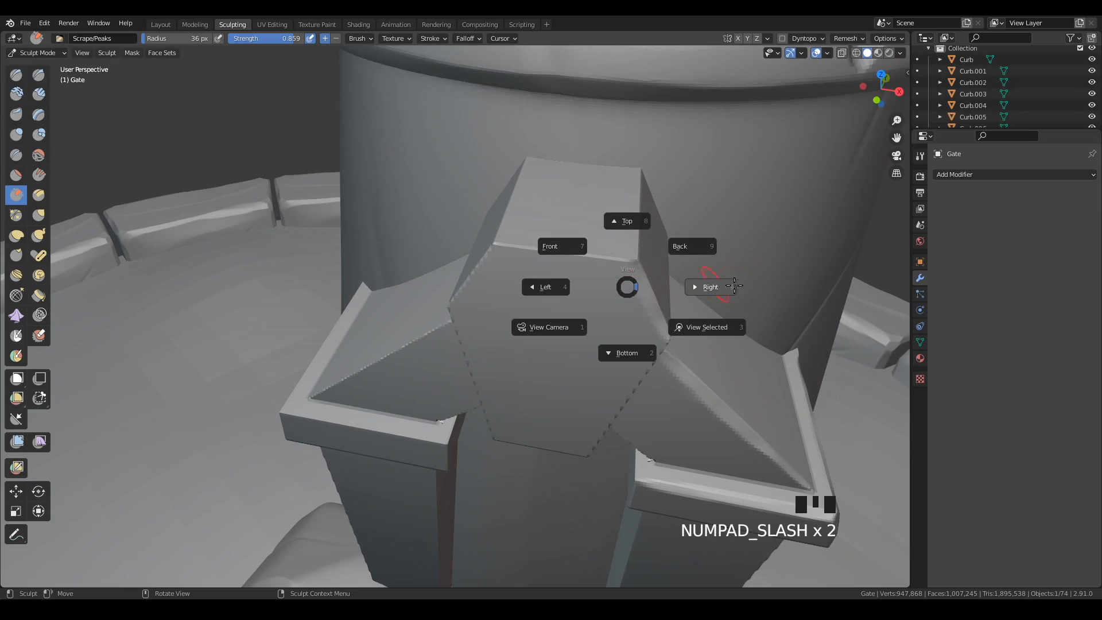
{"action": "left_click", "coordinate": [730, 328]}
{"action": "mouse_move", "coordinate": [558, 390]}
{"action": "middle_mouse_down"}
{"action": "mouse_move", "coordinate": [639, 265]}
{"action": "mouse_move", "coordinate": [546, 320]}
{"action": "mouse_move", "coordinate": [626, 328]}
{"action": "middle_mouse_up"}
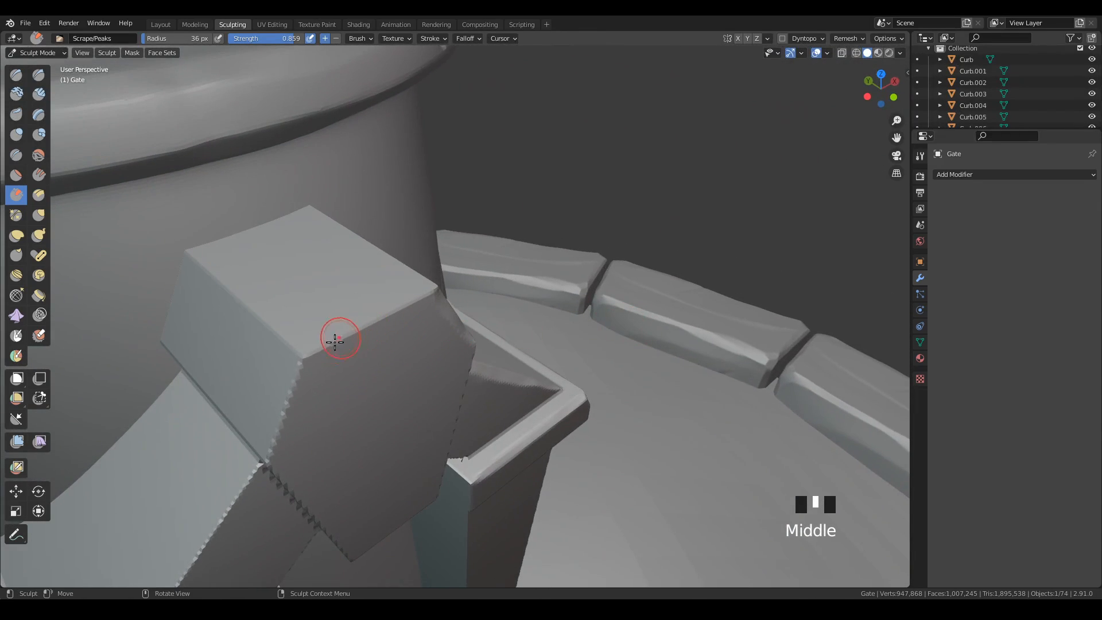
{"action": "key", "text": "f"}
{"action": "left_click", "coordinate": [307, 353]}
{"action": "mouse_move", "coordinate": [307, 354]}
{"action": "left_mouse_down"}
{"action": "mouse_move", "coordinate": [413, 298]}
{"action": "mouse_move", "coordinate": [305, 354]}
{"action": "left_mouse_up"}
Raise the brush strength to 1.000 and scrape the slanted upper front edge on the keystone's left side.
{"action": "left_click_drag", "start_coordinate": [295, 41], "coordinate": [299, 43]}
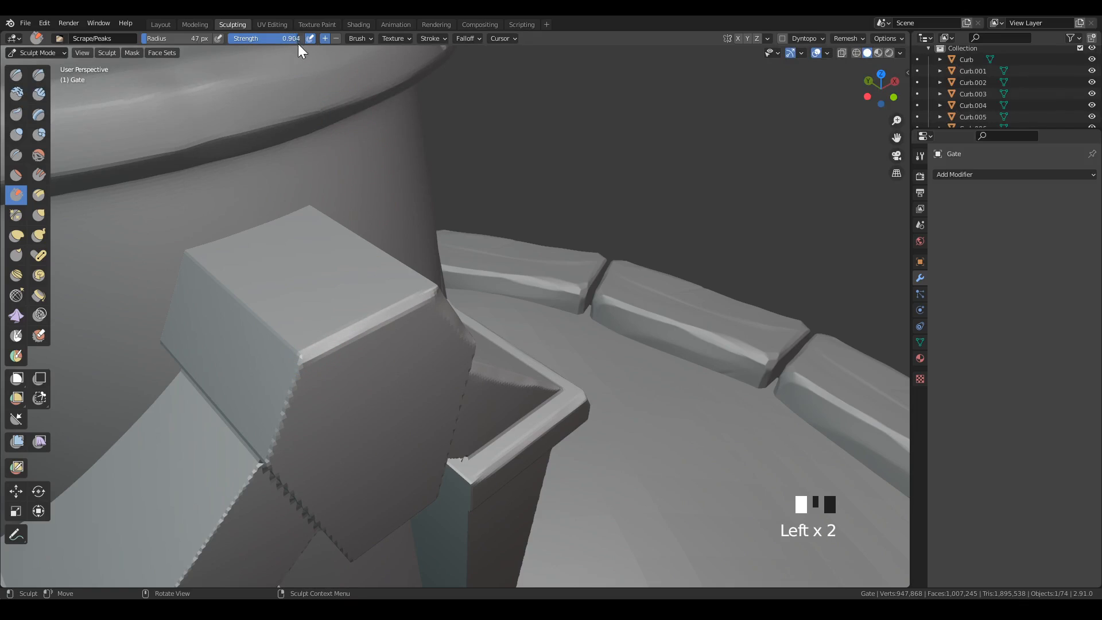
{"action": "mouse_move", "coordinate": [369, 341]}
{"action": "left_mouse_down"}
{"action": "mouse_move", "coordinate": [320, 348]}
{"action": "mouse_move", "coordinate": [276, 442]}
{"action": "left_mouse_up"}
{"action": "left_click_drag", "start_coordinate": [298, 376], "coordinate": [276, 438]}
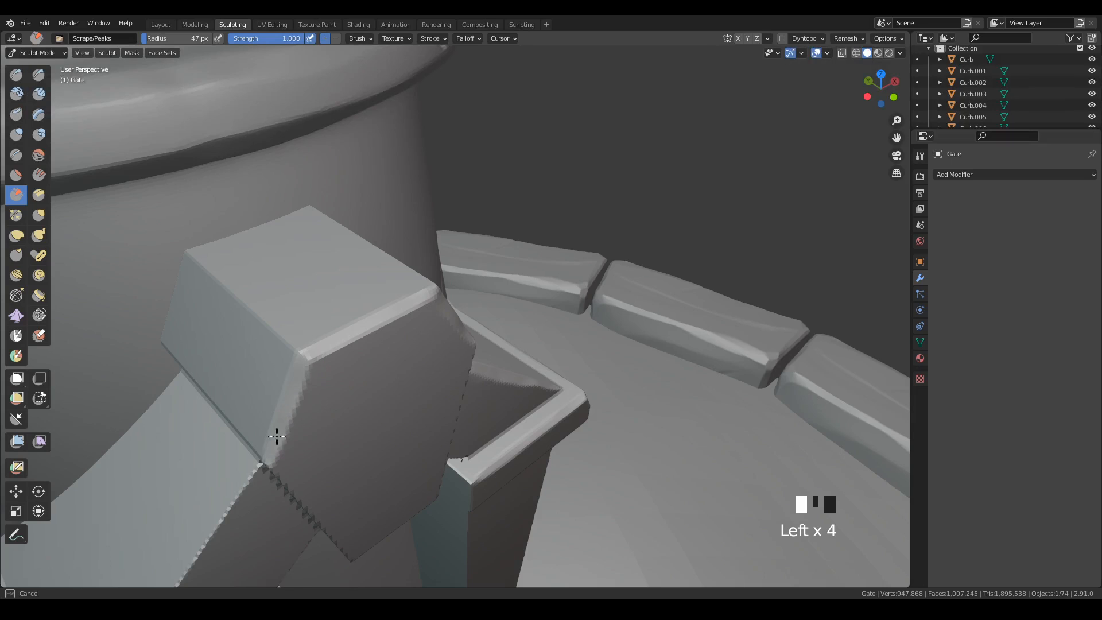
Scrape the keystone's long top edges that run back toward the tower.
{"action": "mouse_move", "coordinate": [459, 350]}
{"action": "middle_mouse_down"}
{"action": "mouse_move", "coordinate": [406, 369]}
{"action": "mouse_move", "coordinate": [453, 285]}
{"action": "middle_mouse_up"}
{"action": "mouse_move", "coordinate": [452, 285]}
{"action": "left_mouse_down"}
{"action": "mouse_move", "coordinate": [433, 276]}
{"action": "mouse_move", "coordinate": [552, 154]}
{"action": "left_mouse_up"}
{"action": "mouse_move", "coordinate": [501, 201]}
{"action": "left_mouse_down"}
{"action": "mouse_move", "coordinate": [438, 270]}
{"action": "mouse_move", "coordinate": [501, 222]}
{"action": "left_mouse_up"}
{"action": "mouse_move", "coordinate": [501, 222]}
{"action": "middle_mouse_down"}
{"action": "mouse_move", "coordinate": [546, 192]}
{"action": "mouse_move", "coordinate": [429, 248]}
{"action": "middle_mouse_up"}
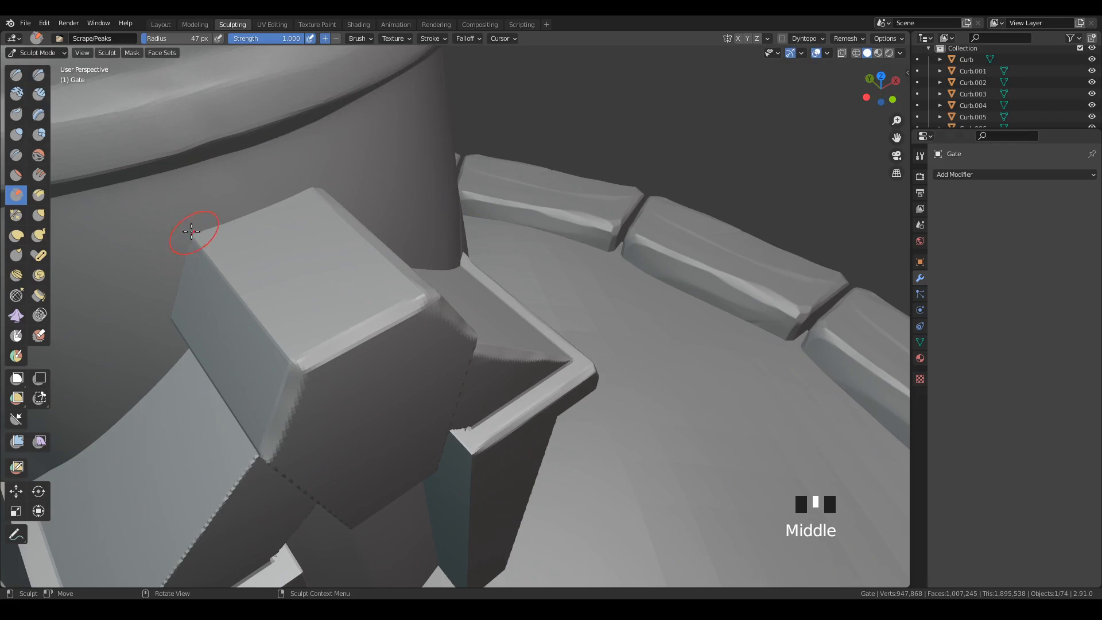
{"action": "mouse_move", "coordinate": [191, 232]}
{"action": "left_mouse_down"}
{"action": "mouse_move", "coordinate": [287, 362]}
{"action": "mouse_move", "coordinate": [184, 226]}
{"action": "mouse_move", "coordinate": [332, 369]}
{"action": "mouse_move", "coordinate": [468, 356]}
{"action": "left_mouse_up"}
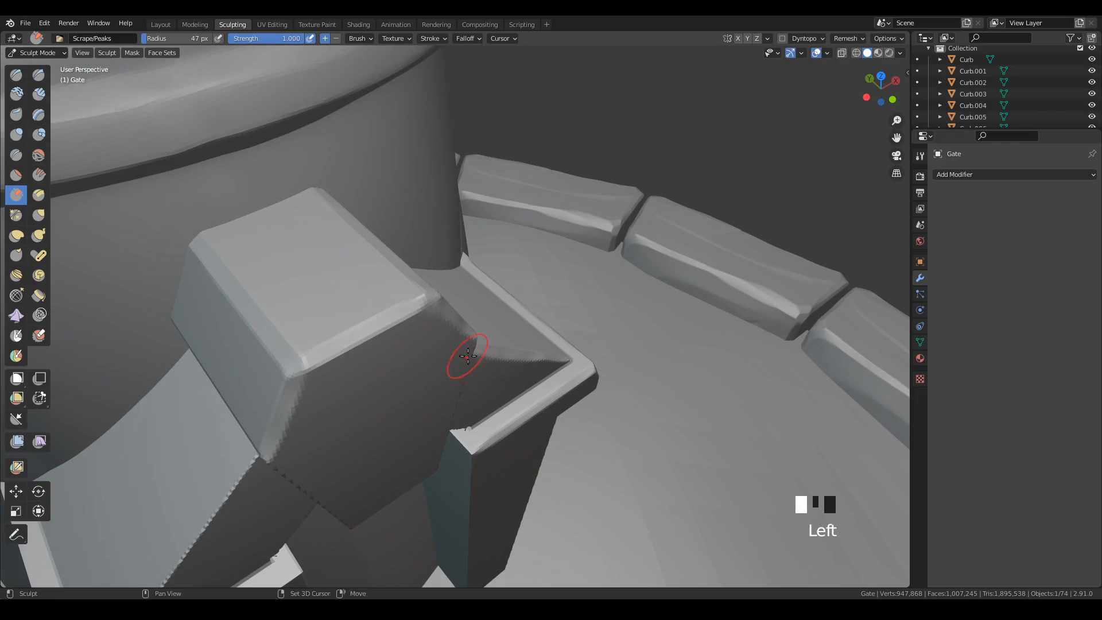
Flatten the ridge between the upper and lower faces on the keystone's left side with repeated scraping strokes.
{"action": "middle_click_drag", "start_coordinate": [468, 356], "coordinate": [266, 295], "text": "shift"}
{"action": "mouse_move", "coordinate": [192, 284]}
{"action": "left_mouse_down"}
{"action": "mouse_move", "coordinate": [183, 281]}
{"action": "mouse_move", "coordinate": [373, 313]}
{"action": "left_mouse_up"}
{"action": "left_click_drag", "start_coordinate": [217, 291], "coordinate": [322, 315]}
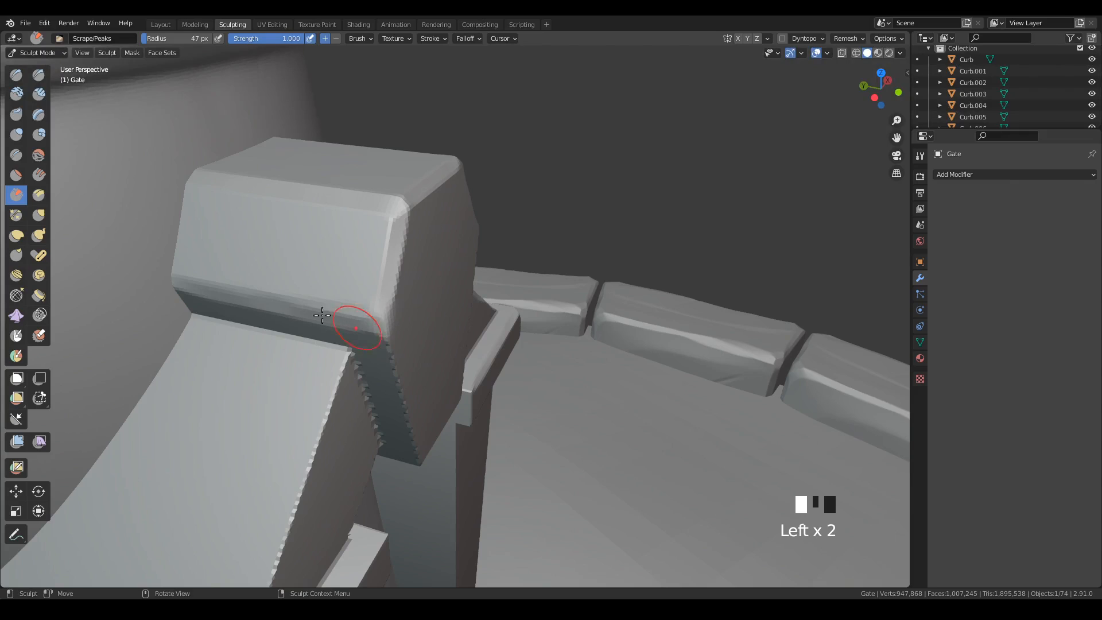
{"action": "left_click_drag", "start_coordinate": [176, 282], "coordinate": [385, 329]}
{"action": "left_click_drag", "start_coordinate": [196, 285], "coordinate": [375, 330]}
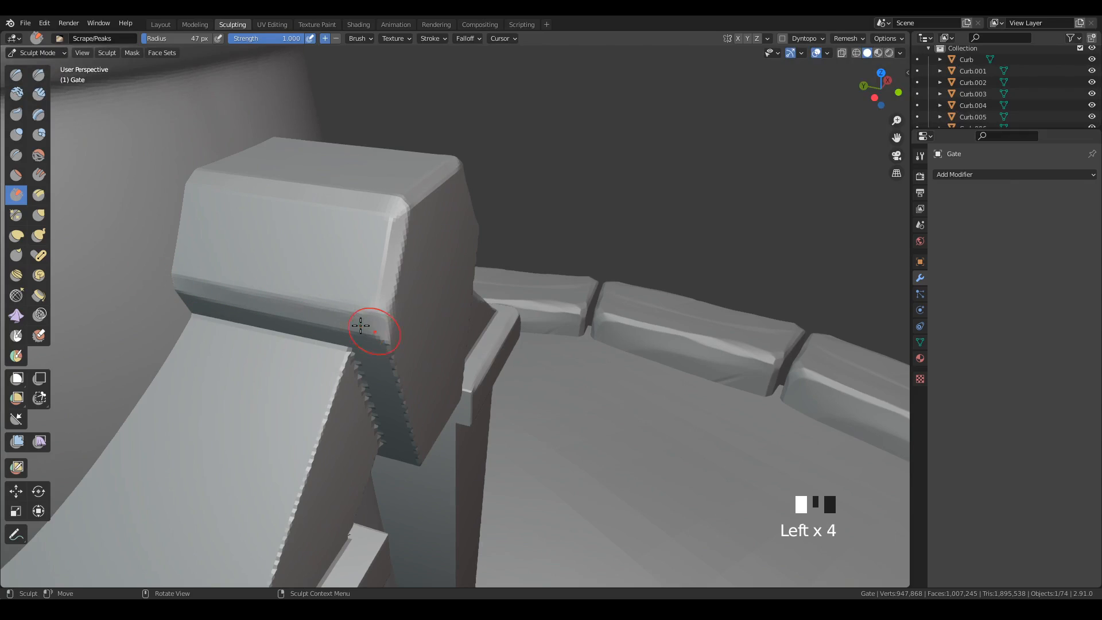
Scrape the lower front edge on the keystone's left side down to its bottom corner.
{"action": "mouse_move", "coordinate": [573, 324]}
{"action": "middle_mouse_down"}
{"action": "mouse_move", "coordinate": [484, 433]}
{"action": "mouse_move", "coordinate": [401, 320]}
{"action": "middle_mouse_up"}
{"action": "left_click_drag", "start_coordinate": [380, 303], "coordinate": [409, 474]}
{"action": "key", "text": "ctrl+z"}
{"action": "left_click_drag", "start_coordinate": [373, 310], "coordinate": [406, 473]}
{"action": "left_click_drag", "start_coordinate": [367, 284], "coordinate": [388, 404]}
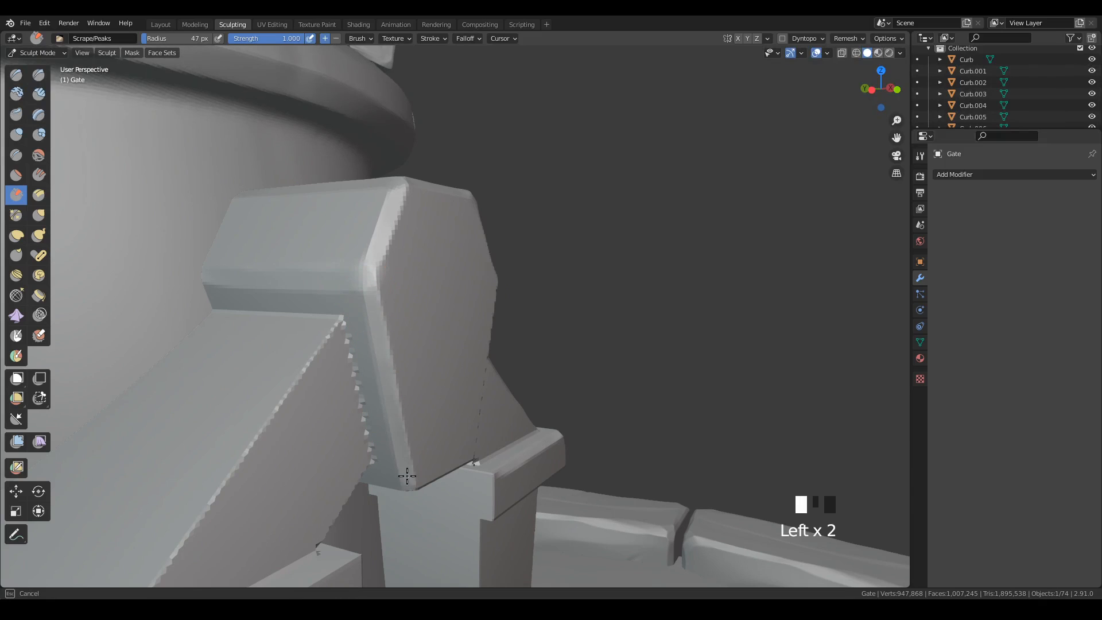
{"action": "left_click_drag", "start_coordinate": [407, 476], "coordinate": [408, 477]}
{"action": "mouse_move", "coordinate": [372, 298]}
{"action": "left_mouse_down"}
{"action": "mouse_move", "coordinate": [381, 369]}
{"action": "mouse_move", "coordinate": [413, 458]}
{"action": "left_mouse_up"}
Scrape the lower front edge on the keystone's right side down to its bottom corner.
{"action": "mouse_move", "coordinate": [561, 297]}
{"action": "middle_mouse_down"}
{"action": "mouse_move", "coordinate": [534, 369]}
{"action": "mouse_move", "coordinate": [445, 352]}
{"action": "middle_mouse_up"}
{"action": "mouse_move", "coordinate": [600, 307]}
{"action": "middle_mouse_down"}
{"action": "mouse_move", "coordinate": [580, 361]}
{"action": "mouse_move", "coordinate": [604, 266]}
{"action": "middle_mouse_up"}
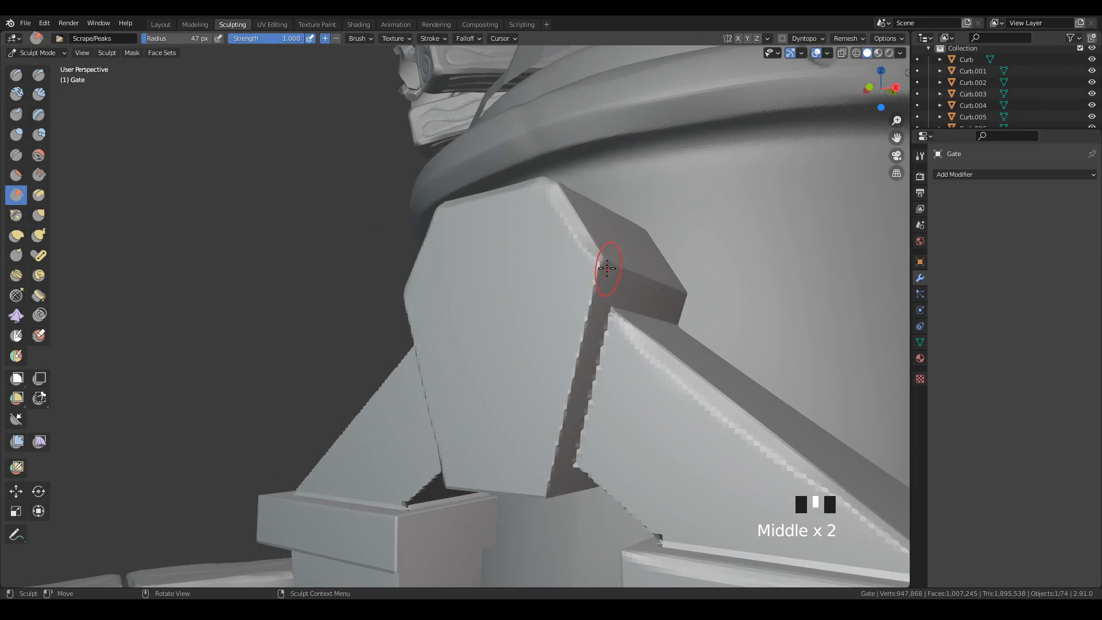
{"action": "mouse_move", "coordinate": [604, 265]}
{"action": "left_mouse_down"}
{"action": "mouse_move", "coordinate": [542, 493]}
{"action": "mouse_move", "coordinate": [593, 273]}
{"action": "mouse_move", "coordinate": [546, 480]}
{"action": "left_mouse_up"}
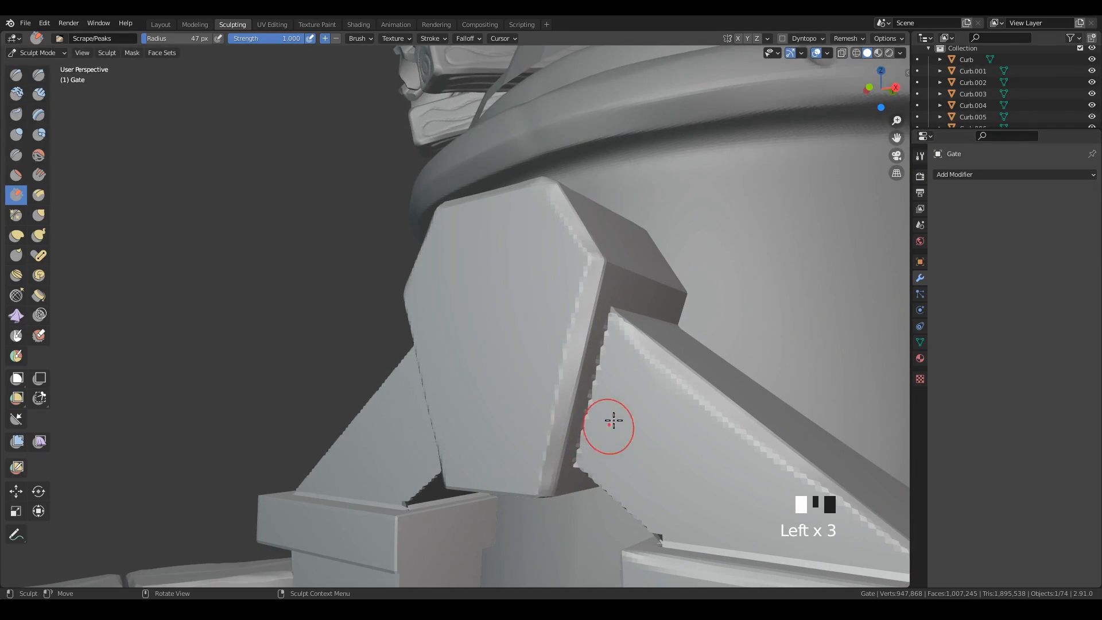
Bevel the keystone's bottom front edge and blunt the two corners at its ends.
{"action": "middle_click_drag", "start_coordinate": [612, 423], "coordinate": [523, 451]}
{"action": "left_click_drag", "start_coordinate": [415, 492], "coordinate": [533, 483]}
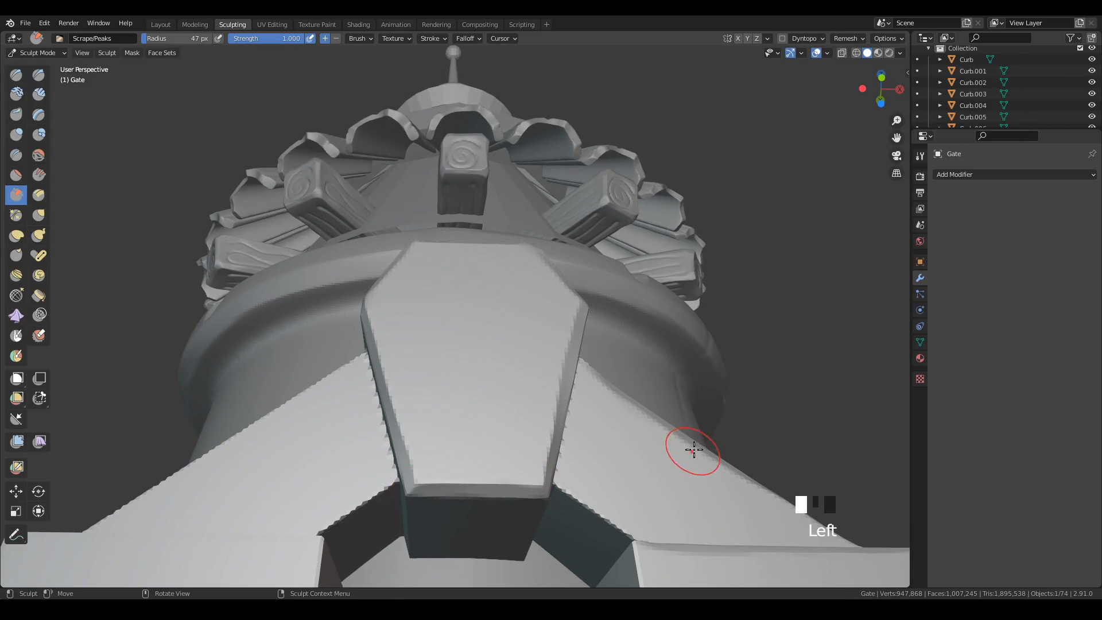
{"action": "mouse_move", "coordinate": [666, 413]}
{"action": "middle_mouse_down"}
{"action": "mouse_move", "coordinate": [659, 406]}
{"action": "mouse_move", "coordinate": [580, 455]}
{"action": "mouse_move", "coordinate": [566, 487]}
{"action": "middle_mouse_up"}
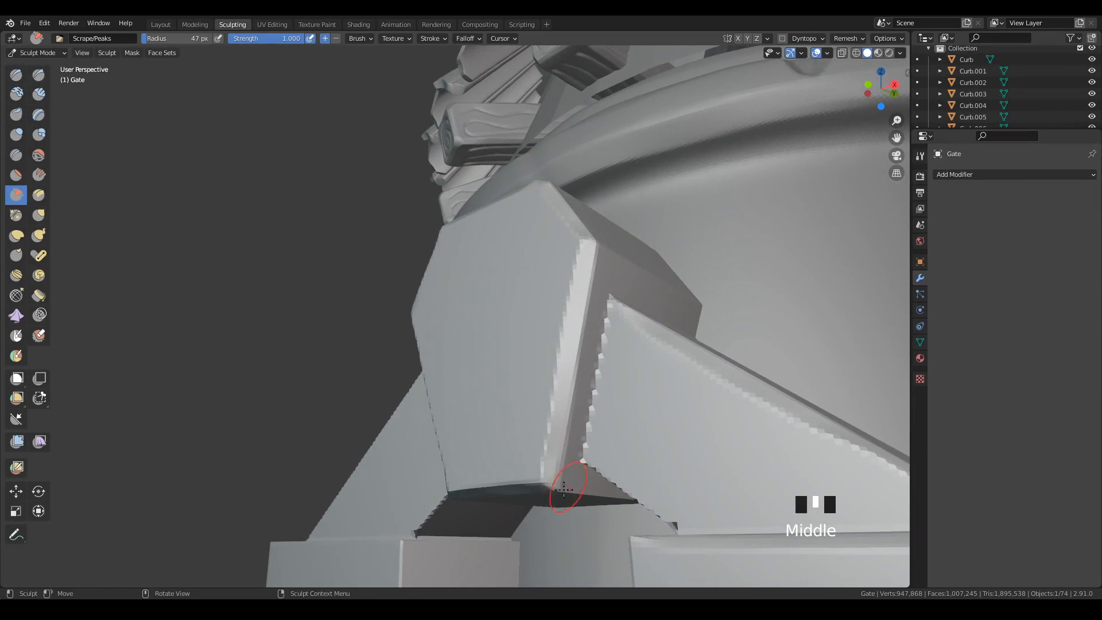
{"action": "left_click_drag", "start_coordinate": [567, 487], "coordinate": [552, 491]}
{"action": "middle_click_drag", "start_coordinate": [655, 488], "coordinate": [764, 471]}
{"action": "left_click_drag", "start_coordinate": [406, 487], "coordinate": [409, 485]}
Blunt the upper and side corners of the keystone's front face with short scraping strokes.
{"action": "middle_click_drag", "start_coordinate": [604, 396], "coordinate": [583, 520]}
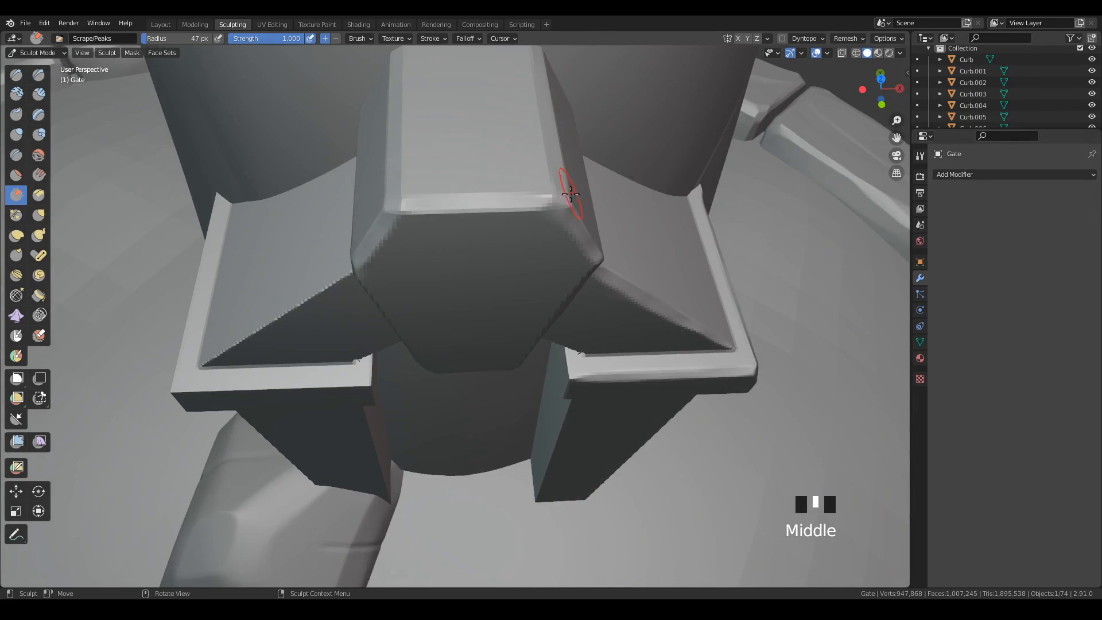
{"action": "left_click_drag", "start_coordinate": [555, 211], "coordinate": [563, 212]}
{"action": "middle_click_drag", "start_coordinate": [424, 204], "coordinate": [503, 183]}
{"action": "mouse_move", "coordinate": [386, 215]}
{"action": "left_mouse_down"}
{"action": "mouse_move", "coordinate": [387, 234]}
{"action": "mouse_move", "coordinate": [391, 225]}
{"action": "left_mouse_up"}
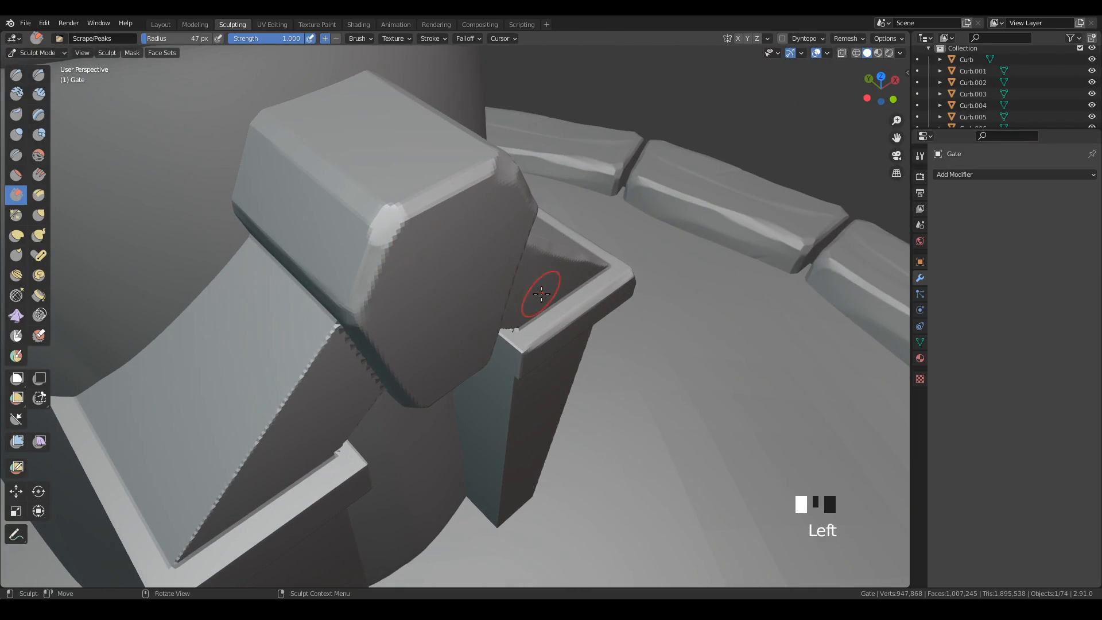
{"action": "middle_click_drag", "start_coordinate": [546, 295], "coordinate": [455, 270]}
{"action": "left_click_drag", "start_coordinate": [379, 296], "coordinate": [390, 323]}
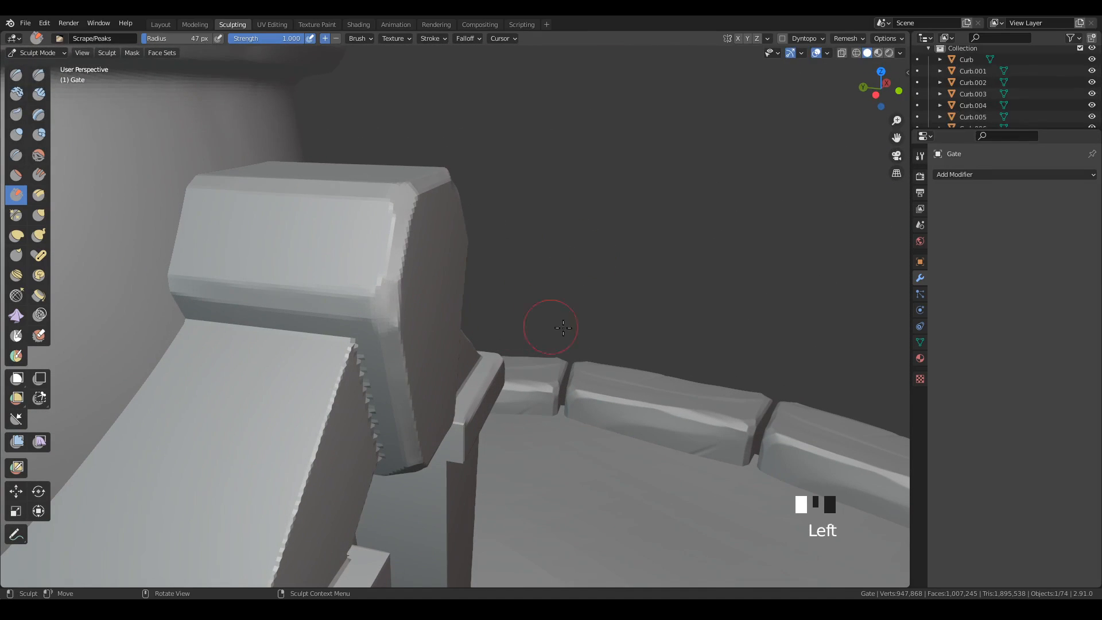
{"action": "mouse_move", "coordinate": [546, 322]}
{"action": "middle_mouse_down"}
{"action": "mouse_move", "coordinate": [499, 337]}
{"action": "mouse_move", "coordinate": [701, 312]}
{"action": "mouse_move", "coordinate": [664, 335]}
{"action": "mouse_move", "coordinate": [652, 319]}
{"action": "mouse_move", "coordinate": [586, 320]}
{"action": "middle_mouse_up"}
{"action": "mouse_move", "coordinate": [546, 321]}
{"action": "left_mouse_down"}
{"action": "mouse_move", "coordinate": [687, 298]}
{"action": "mouse_move", "coordinate": [535, 311]}
{"action": "mouse_move", "coordinate": [561, 373]}
{"action": "left_mouse_up"}
{"action": "mouse_move", "coordinate": [738, 389]}
{"action": "middle_mouse_down"}
{"action": "mouse_move", "coordinate": [760, 401]}
{"action": "mouse_move", "coordinate": [663, 388]}
{"action": "mouse_move", "coordinate": [753, 377]}
{"action": "middle_mouse_up"}
{"action": "mouse_move", "coordinate": [672, 366]}
{"action": "middle_mouse_down", "text": "shift"}
{"action": "mouse_move", "coordinate": [715, 292]}
{"action": "mouse_move", "coordinate": [705, 298]}
{"action": "middle_mouse_up", "text": "shift"}
{"action": "mouse_move", "coordinate": [440, 248]}
{"action": "left_mouse_down"}
{"action": "mouse_move", "coordinate": [330, 472]}
{"action": "mouse_move", "coordinate": [454, 235]}
{"action": "left_mouse_up"}
Scrape the top edge and outer front corner of the left pillar's cap.
{"action": "mouse_move", "coordinate": [543, 414]}
{"action": "middle_mouse_down", "text": "shift"}
{"action": "mouse_move", "coordinate": [600, 308]}
{"action": "mouse_move", "coordinate": [405, 406]}
{"action": "middle_mouse_up", "text": "shift"}
{"action": "mouse_move", "coordinate": [353, 409]}
{"action": "left_mouse_down"}
{"action": "mouse_move", "coordinate": [438, 345]}
{"action": "mouse_move", "coordinate": [355, 418]}
{"action": "mouse_move", "coordinate": [362, 411]}
{"action": "left_mouse_up"}
{"action": "mouse_move", "coordinate": [143, 305]}
{"action": "left_mouse_down"}
{"action": "mouse_move", "coordinate": [344, 414]}
{"action": "mouse_move", "coordinate": [336, 407]}
{"action": "mouse_move", "coordinate": [350, 439]}
{"action": "left_mouse_up"}
{"action": "mouse_move", "coordinate": [505, 414]}
{"action": "middle_mouse_down"}
{"action": "mouse_move", "coordinate": [446, 375]}
{"action": "mouse_move", "coordinate": [419, 378]}
{"action": "mouse_move", "coordinate": [480, 345]}
{"action": "mouse_move", "coordinate": [325, 330]}
{"action": "middle_mouse_up"}
{"action": "left_click_drag", "start_coordinate": [325, 330], "coordinate": [341, 303]}
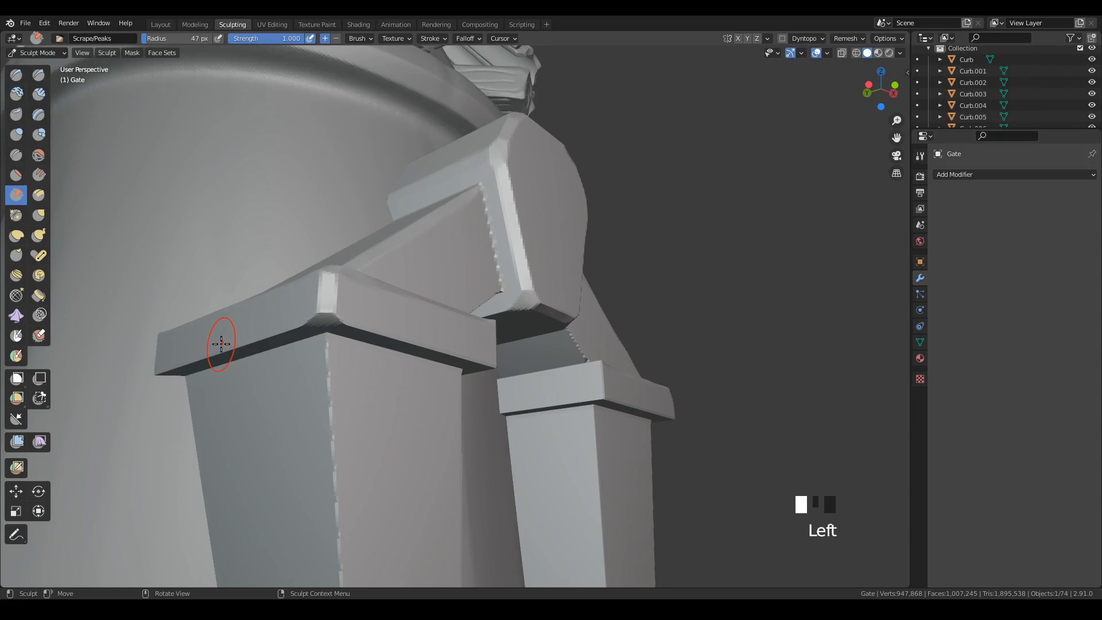
Scrape the lower edges along the outer and front sides of the left pillar's cap.
{"action": "mouse_move", "coordinate": [216, 344]}
{"action": "left_mouse_down"}
{"action": "mouse_move", "coordinate": [161, 375]}
{"action": "mouse_move", "coordinate": [318, 318]}
{"action": "left_mouse_up"}
{"action": "middle_click_drag", "start_coordinate": [516, 384], "coordinate": [448, 366]}
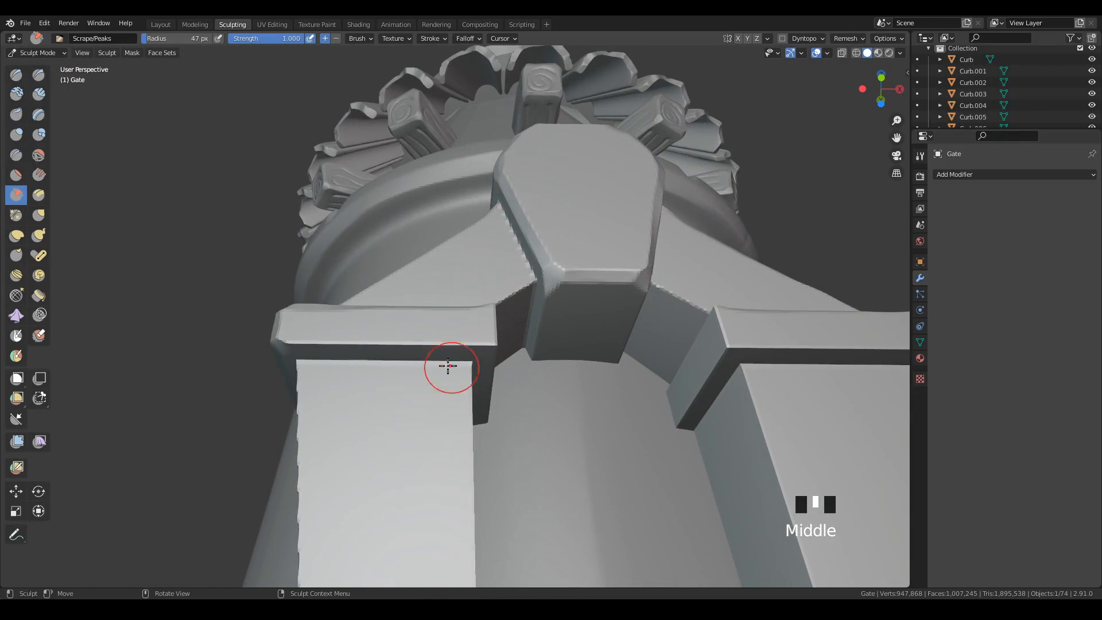
{"action": "left_click_drag", "start_coordinate": [281, 352], "coordinate": [497, 338]}
Bevel the inner front corner of the left pillar's cap and scrape the lower edge of its inner side.
{"action": "mouse_move", "coordinate": [496, 339]}
{"action": "middle_mouse_down"}
{"action": "mouse_move", "coordinate": [537, 400]}
{"action": "mouse_move", "coordinate": [467, 333]}
{"action": "middle_mouse_up"}
{"action": "left_click_drag", "start_coordinate": [467, 333], "coordinate": [460, 332]}
{"action": "mouse_move", "coordinate": [460, 332]}
{"action": "middle_mouse_down"}
{"action": "mouse_move", "coordinate": [578, 393]}
{"action": "mouse_move", "coordinate": [464, 338]}
{"action": "middle_mouse_up"}
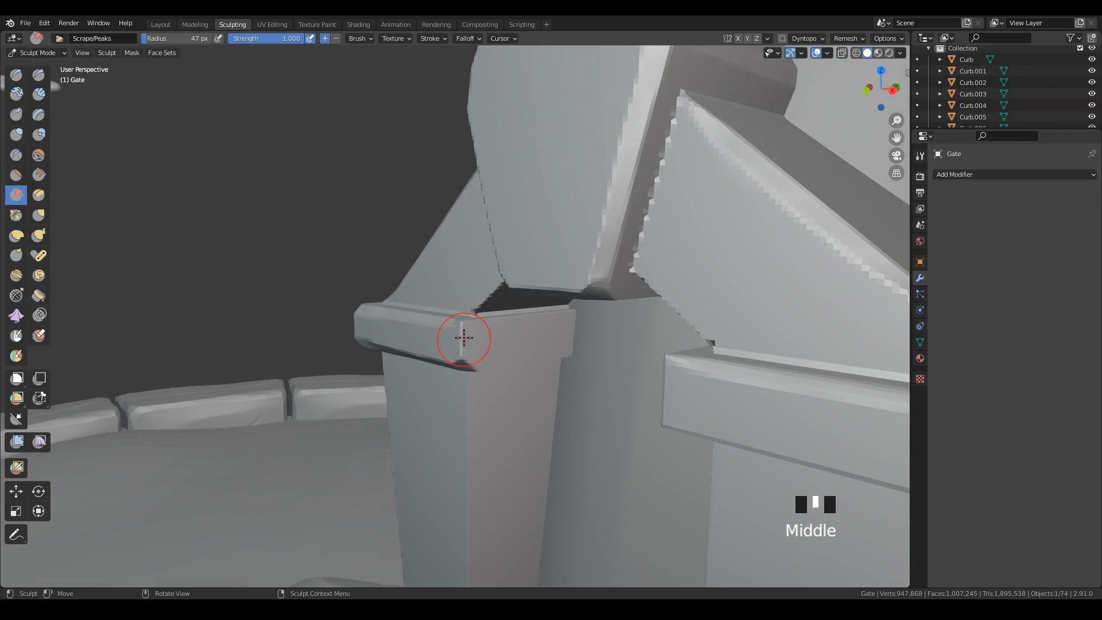
{"action": "left_click_drag", "start_coordinate": [462, 327], "coordinate": [463, 353]}
{"action": "middle_click_drag", "start_coordinate": [588, 382], "coordinate": [494, 362]}
{"action": "left_click_drag", "start_coordinate": [460, 351], "coordinate": [594, 367]}
{"action": "left_click_drag", "start_coordinate": [477, 352], "coordinate": [594, 366]}
Try to scrape the upper inner edge of the left pillar's cap beside the arch block.
{"action": "mouse_move", "coordinate": [594, 365]}
{"action": "middle_mouse_down"}
{"action": "mouse_move", "coordinate": [623, 397]}
{"action": "mouse_move", "coordinate": [546, 377]}
{"action": "mouse_move", "coordinate": [566, 354]}
{"action": "middle_mouse_up"}
{"action": "left_click_drag", "start_coordinate": [463, 325], "coordinate": [536, 309]}
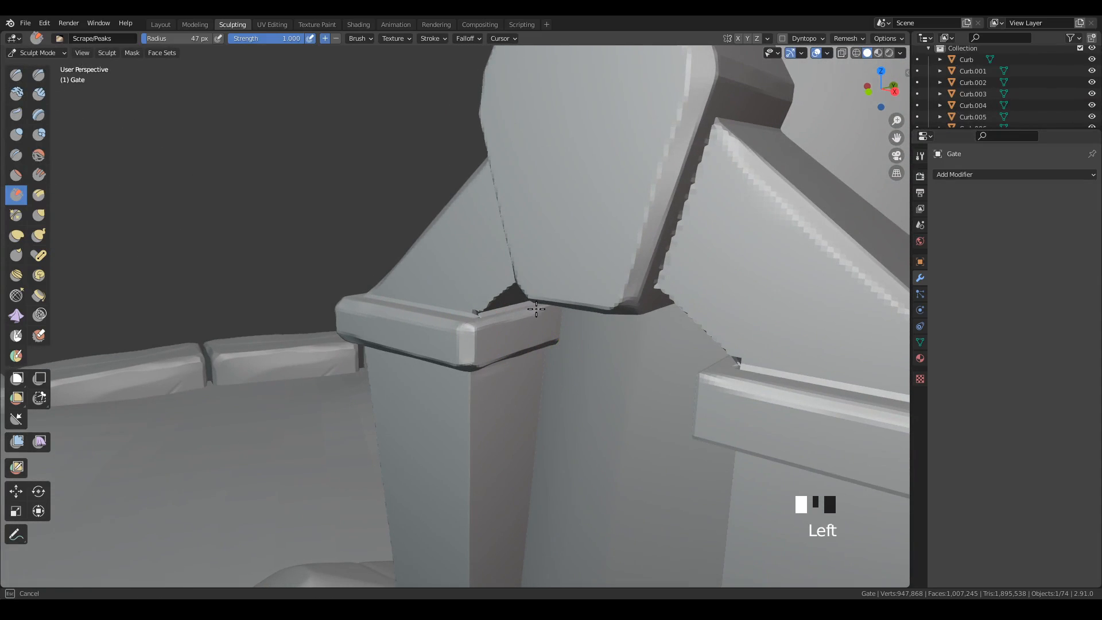
{"action": "mouse_move", "coordinate": [563, 362]}
{"action": "middle_mouse_down"}
{"action": "mouse_move", "coordinate": [613, 371]}
{"action": "mouse_move", "coordinate": [591, 385]}
{"action": "mouse_move", "coordinate": [618, 347]}
{"action": "mouse_move", "coordinate": [505, 313]}
{"action": "mouse_move", "coordinate": [520, 337]}
{"action": "middle_mouse_up"}
{"action": "key", "text": "ctrl+z"}
Scrape the upper inner edge of the left pillar's cap beside the arch block with the Scrape brush at 24 px.
{"action": "key", "text": "g"}
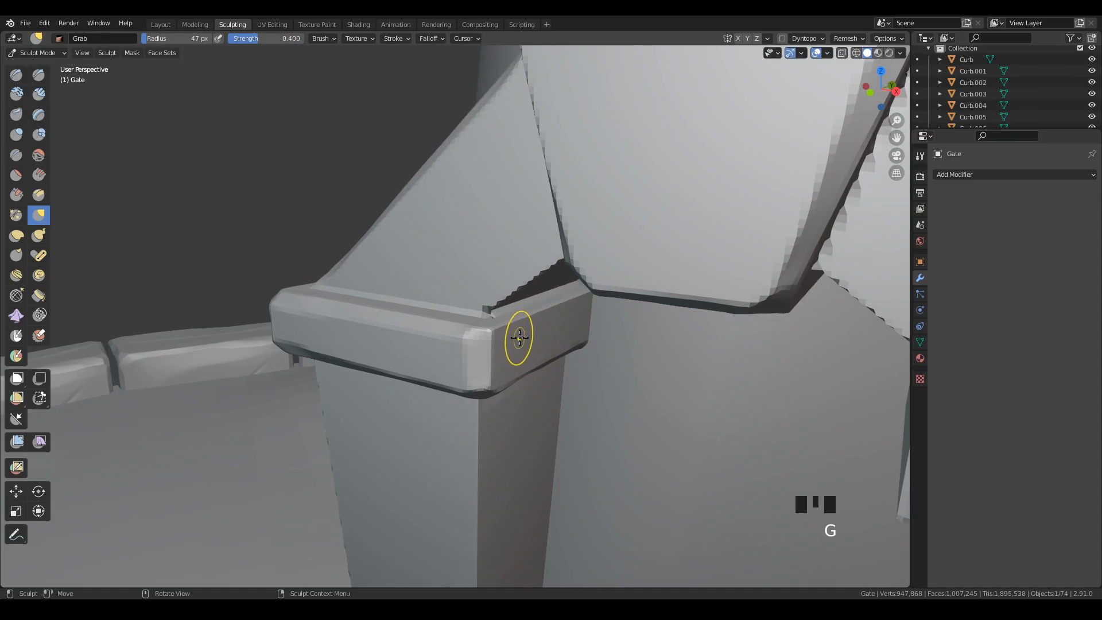
{"action": "left_click", "coordinate": [16, 195]}
{"action": "key", "text": "f"}
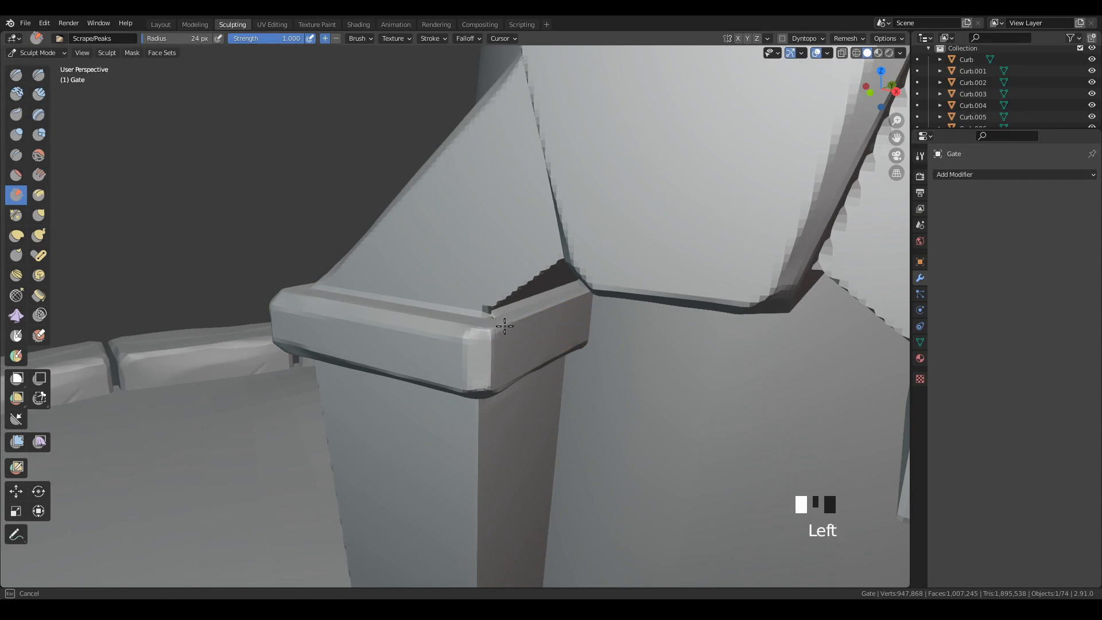
{"action": "left_click_drag", "start_coordinate": [499, 330], "coordinate": [542, 312]}
{"action": "left_click_drag", "start_coordinate": [497, 331], "coordinate": [520, 325]}
Scrape the outer front corner and outer side edges of the right pillar's cap with a 51 px brush radius.
{"action": "mouse_move", "coordinate": [642, 368]}
{"action": "middle_mouse_down"}
{"action": "mouse_move", "coordinate": [696, 343]}
{"action": "mouse_move", "coordinate": [677, 356]}
{"action": "mouse_move", "coordinate": [647, 423]}
{"action": "mouse_move", "coordinate": [688, 390]}
{"action": "mouse_move", "coordinate": [590, 350]}
{"action": "mouse_move", "coordinate": [612, 350]}
{"action": "mouse_move", "coordinate": [542, 378]}
{"action": "mouse_move", "coordinate": [561, 364]}
{"action": "mouse_move", "coordinate": [526, 371]}
{"action": "middle_mouse_up"}
{"action": "key", "text": "f"}
{"action": "mouse_move", "coordinate": [526, 369]}
{"action": "left_mouse_down"}
{"action": "mouse_move", "coordinate": [522, 384]}
{"action": "mouse_move", "coordinate": [523, 367]}
{"action": "left_mouse_up"}
{"action": "mouse_move", "coordinate": [661, 358]}
{"action": "middle_mouse_down"}
{"action": "mouse_move", "coordinate": [625, 318]}
{"action": "mouse_move", "coordinate": [600, 317]}
{"action": "middle_mouse_up"}
{"action": "left_click_drag", "start_coordinate": [471, 302], "coordinate": [468, 329]}
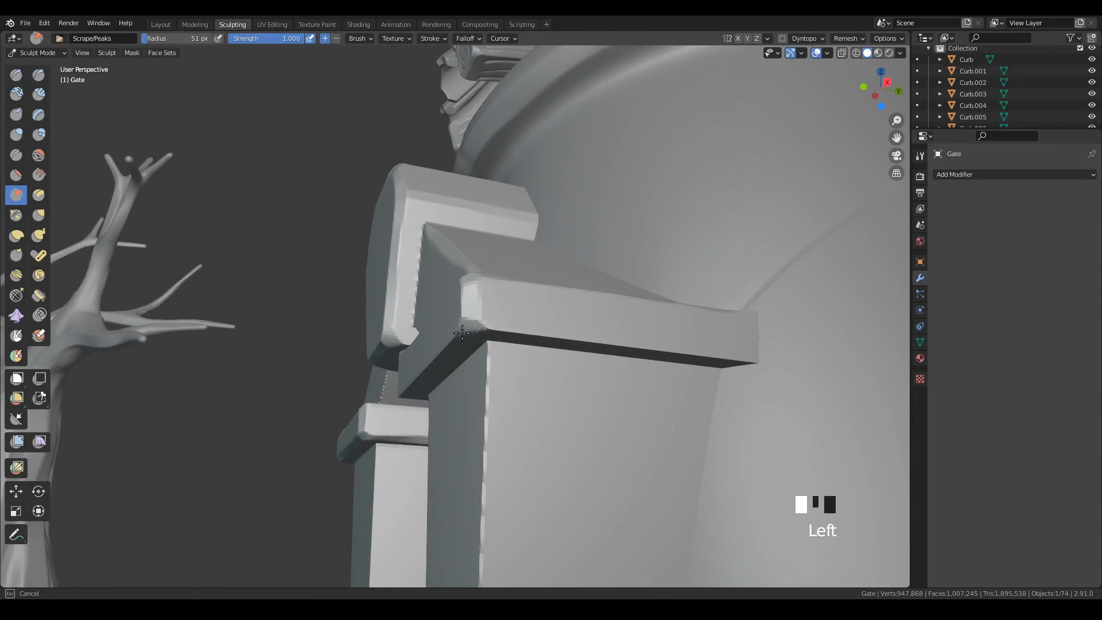
{"action": "middle_click_drag", "start_coordinate": [597, 386], "coordinate": [474, 315]}
{"action": "left_click_drag", "start_coordinate": [450, 301], "coordinate": [782, 315]}
Scrape the inner front corner and the inner side edges of the right pillar's cap.
{"action": "mouse_move", "coordinate": [655, 384]}
{"action": "middle_mouse_down"}
{"action": "mouse_move", "coordinate": [534, 387]}
{"action": "mouse_move", "coordinate": [653, 393]}
{"action": "mouse_move", "coordinate": [337, 356]}
{"action": "middle_mouse_up"}
{"action": "left_click_drag", "start_coordinate": [337, 357], "coordinate": [555, 350]}
{"action": "mouse_move", "coordinate": [554, 350]}
{"action": "middle_mouse_down"}
{"action": "mouse_move", "coordinate": [690, 382]}
{"action": "mouse_move", "coordinate": [438, 382]}
{"action": "middle_mouse_up"}
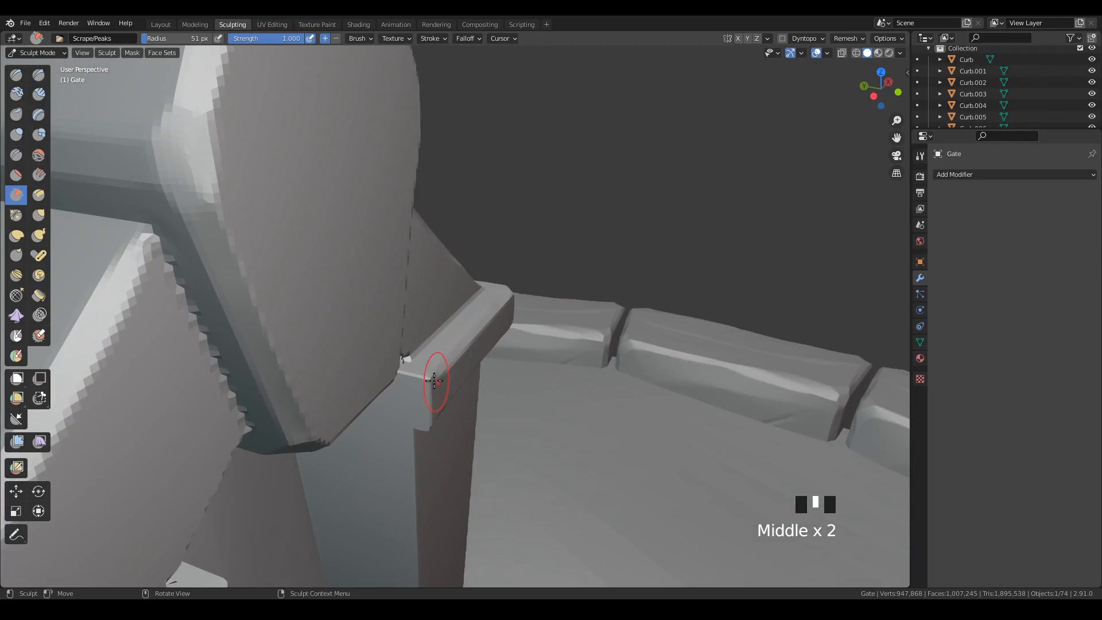
{"action": "left_click_drag", "start_coordinate": [438, 381], "coordinate": [424, 379]}
{"action": "middle_click_drag", "start_coordinate": [435, 410], "coordinate": [446, 362]}
{"action": "left_click_drag", "start_coordinate": [411, 315], "coordinate": [424, 352]}
{"action": "mouse_move", "coordinate": [480, 394]}
{"action": "middle_mouse_down"}
{"action": "mouse_move", "coordinate": [538, 315]}
{"action": "mouse_move", "coordinate": [468, 315]}
{"action": "middle_mouse_up"}
{"action": "left_click_drag", "start_coordinate": [396, 273], "coordinate": [256, 363]}
{"action": "mouse_move", "coordinate": [256, 362]}
{"action": "middle_mouse_down"}
{"action": "mouse_move", "coordinate": [433, 406]}
{"action": "mouse_move", "coordinate": [406, 406]}
{"action": "mouse_move", "coordinate": [361, 327]}
{"action": "mouse_move", "coordinate": [370, 291]}
{"action": "middle_mouse_up"}
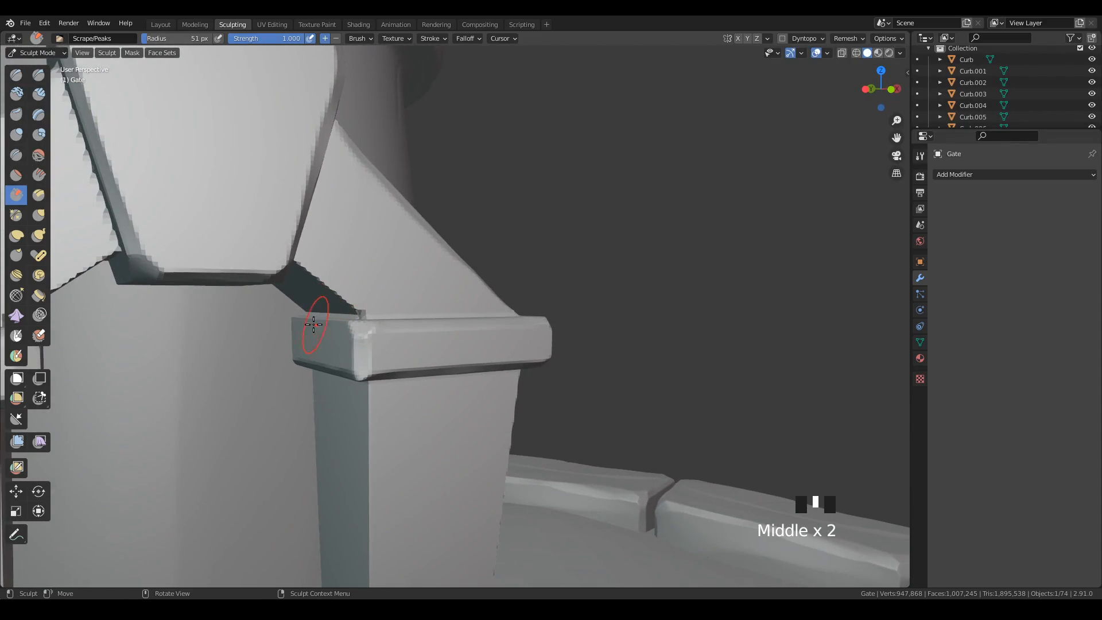
{"action": "left_click_drag", "start_coordinate": [315, 313], "coordinate": [356, 320]}
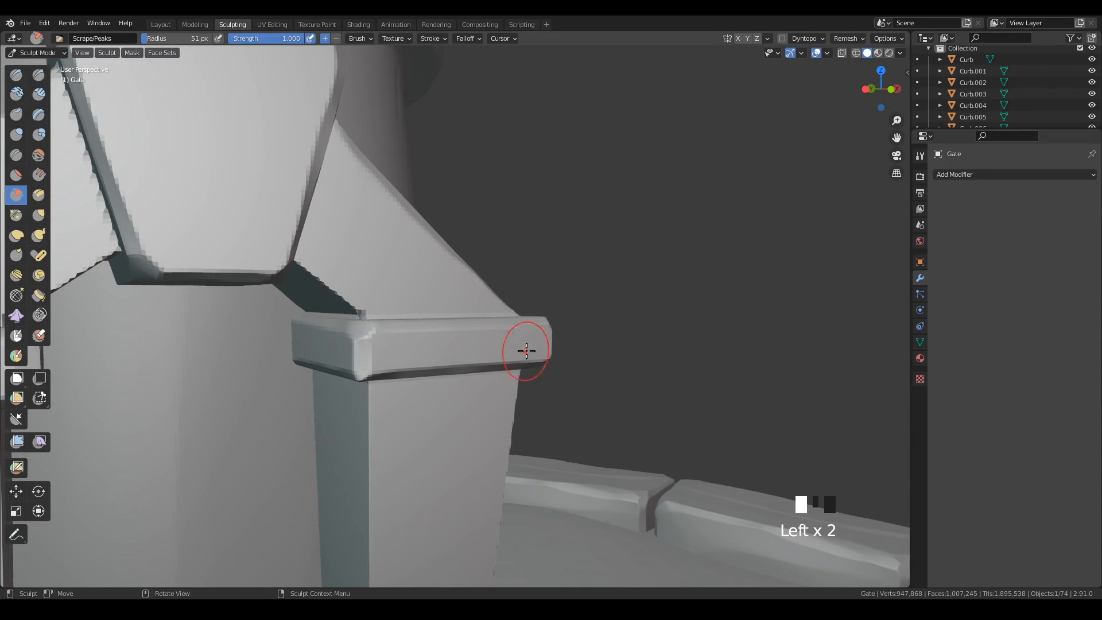
Scrape the outer and inner front vertical edges of the right pillar's shaft from the cap down to the base.
{"action": "mouse_move", "coordinate": [527, 352]}
{"action": "middle_mouse_down"}
{"action": "mouse_move", "coordinate": [505, 349]}
{"action": "mouse_move", "coordinate": [475, 407]}
{"action": "mouse_move", "coordinate": [620, 361]}
{"action": "mouse_move", "coordinate": [598, 446]}
{"action": "mouse_move", "coordinate": [601, 266]}
{"action": "mouse_move", "coordinate": [537, 173]}
{"action": "middle_mouse_up"}
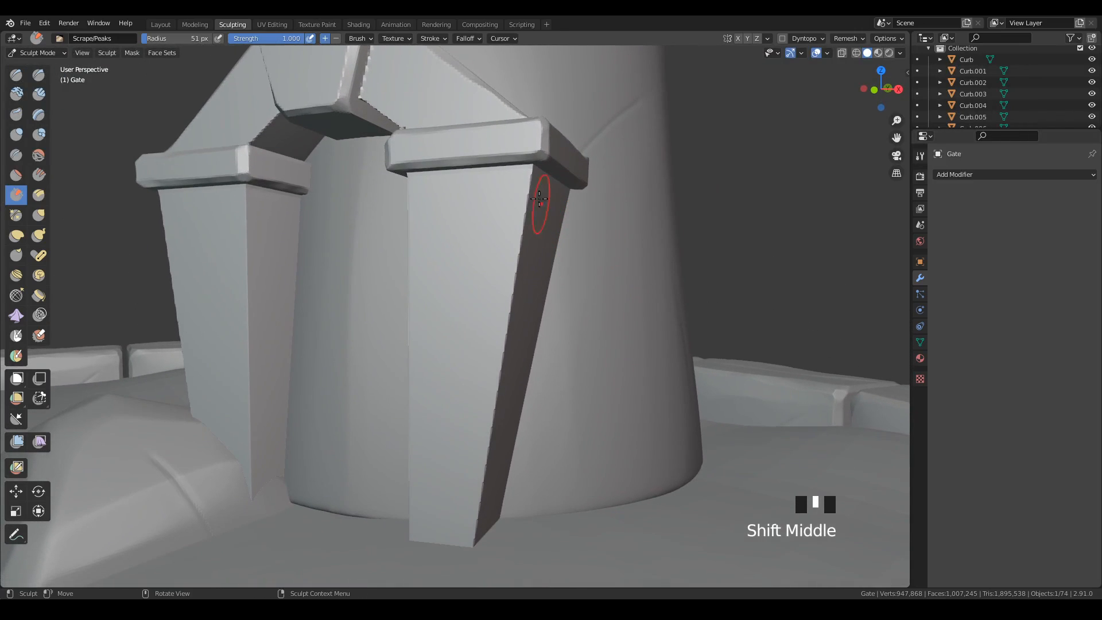
{"action": "mouse_move", "coordinate": [537, 172]}
{"action": "left_mouse_down"}
{"action": "mouse_move", "coordinate": [524, 183]}
{"action": "mouse_move", "coordinate": [469, 540]}
{"action": "left_mouse_up"}
{"action": "middle_click_drag", "start_coordinate": [574, 413], "coordinate": [517, 424]}
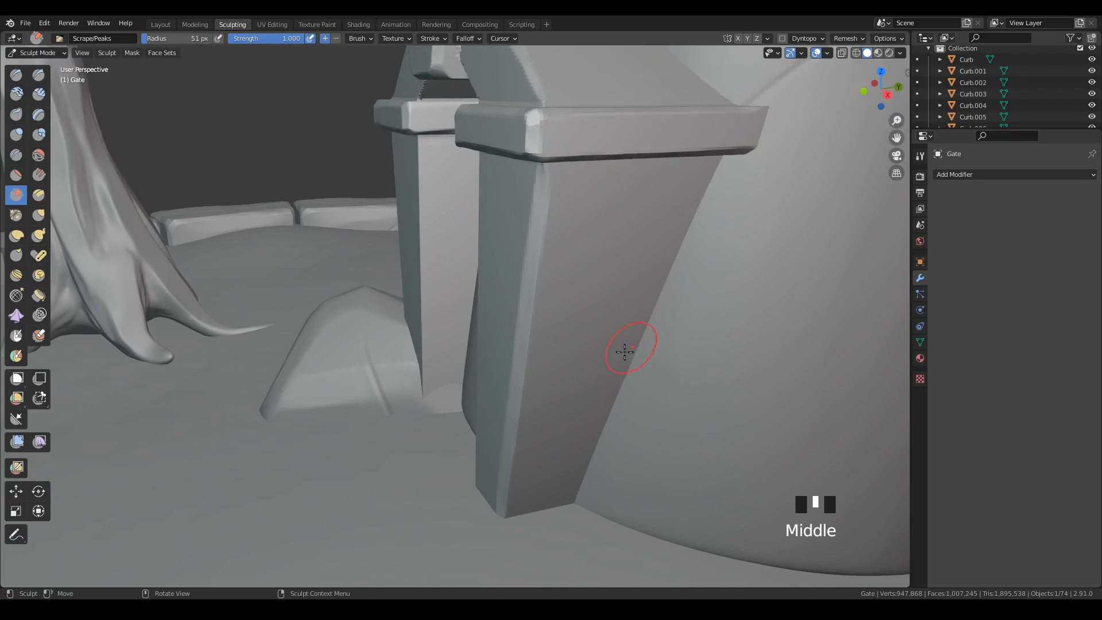
{"action": "mouse_move", "coordinate": [624, 352]}
{"action": "middle_mouse_down"}
{"action": "mouse_move", "coordinate": [778, 352]}
{"action": "mouse_move", "coordinate": [374, 239]}
{"action": "middle_mouse_up"}
{"action": "left_click_drag", "start_coordinate": [345, 180], "coordinate": [370, 526]}
{"action": "left_click_drag", "start_coordinate": [357, 189], "coordinate": [366, 357]}
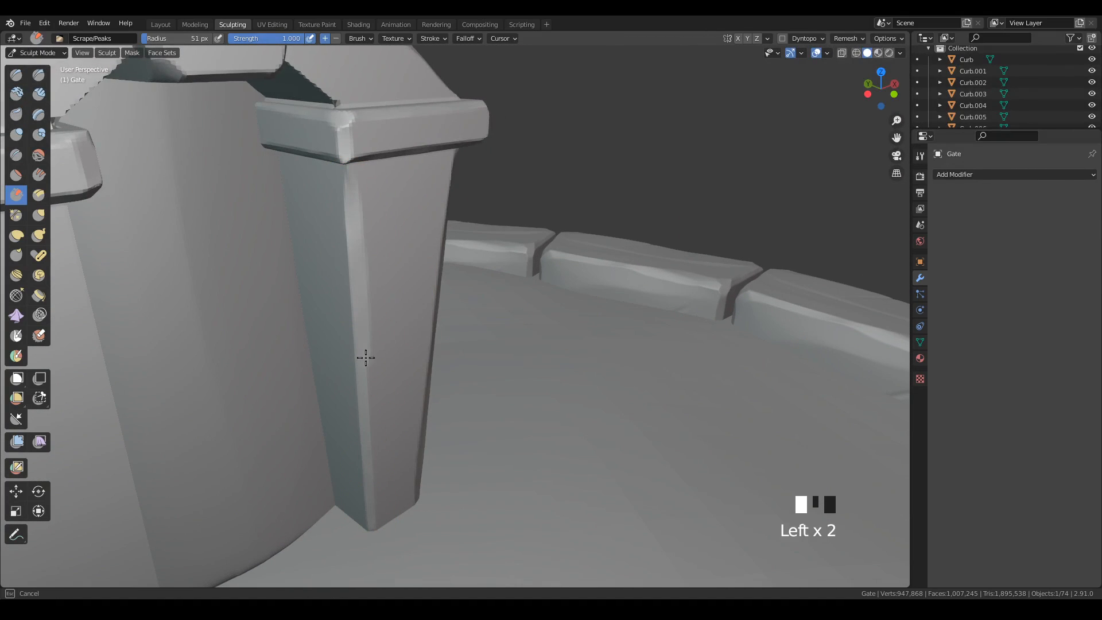
{"action": "left_click_drag", "start_coordinate": [345, 177], "coordinate": [363, 403]}
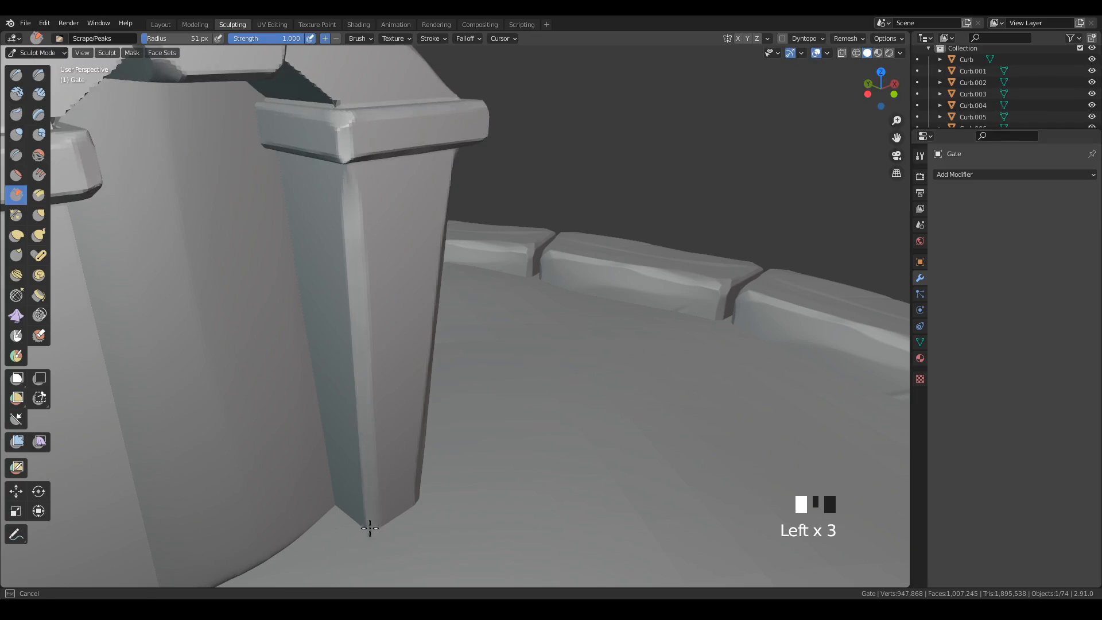
{"action": "left_click_drag", "start_coordinate": [370, 528], "coordinate": [369, 528]}
Scrape the inner front vertical edge of the left pillar's shaft down to the ground.
{"action": "mouse_move", "coordinate": [370, 528]}
{"action": "middle_mouse_down"}
{"action": "mouse_move", "coordinate": [442, 450]}
{"action": "mouse_move", "coordinate": [433, 436]}
{"action": "mouse_move", "coordinate": [605, 429]}
{"action": "mouse_move", "coordinate": [535, 348]}
{"action": "middle_mouse_up"}
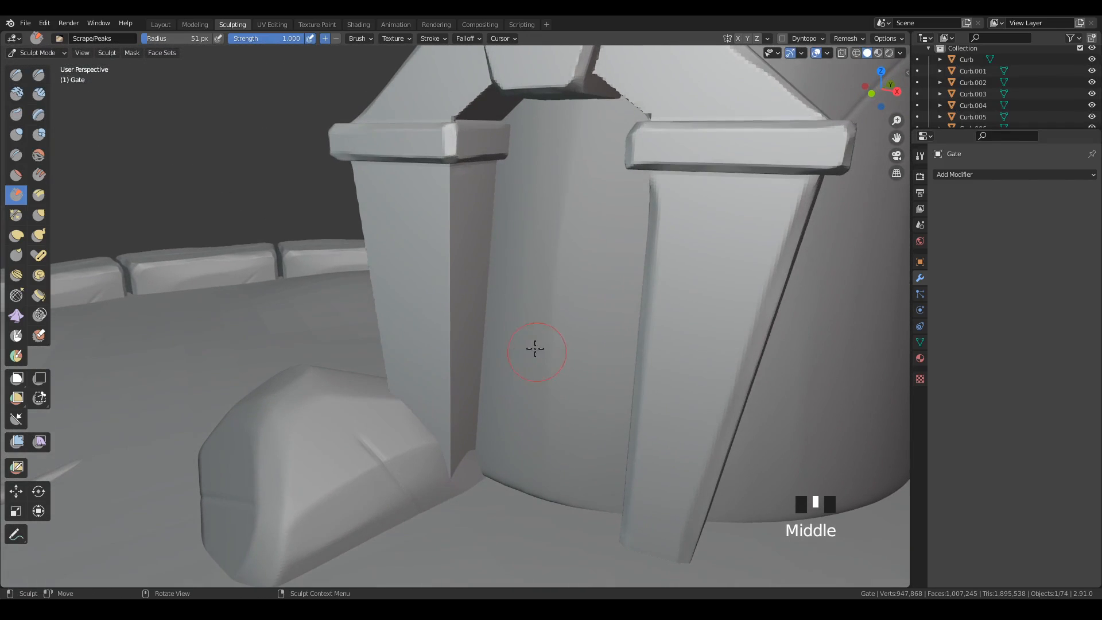
{"action": "left_click", "coordinate": [442, 184]}
{"action": "left_click_drag", "start_coordinate": [443, 185], "coordinate": [447, 501]}
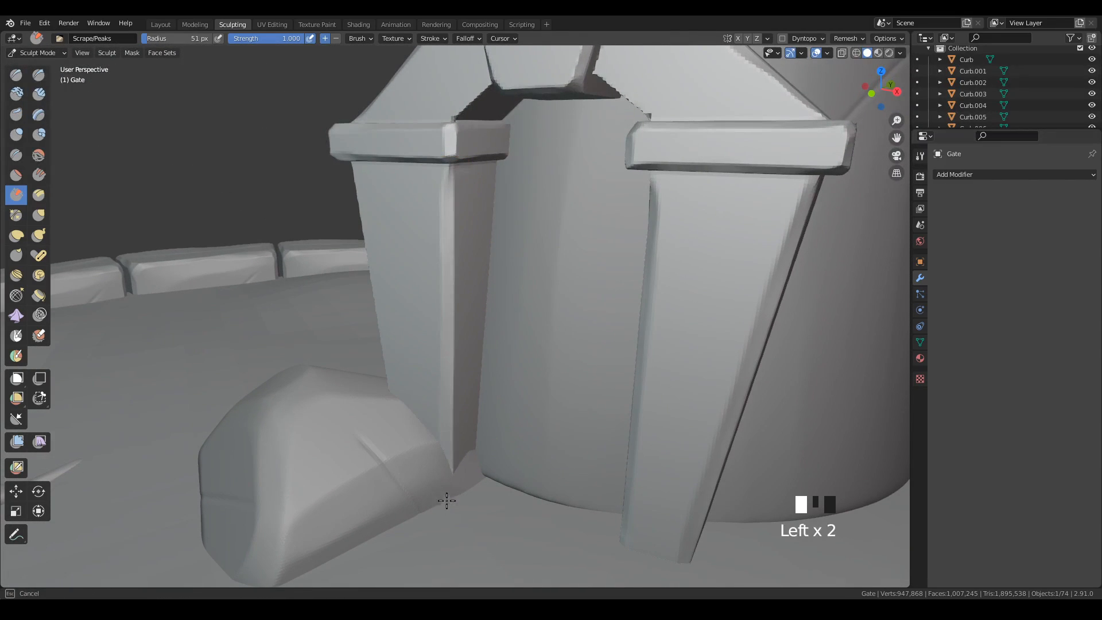
Scrape the outer front vertical edge of the left pillar's shaft down to the boulder.
{"action": "mouse_move", "coordinate": [446, 500]}
{"action": "middle_mouse_down"}
{"action": "mouse_move", "coordinate": [522, 323]}
{"action": "mouse_move", "coordinate": [587, 331]}
{"action": "middle_mouse_up"}
{"action": "left_click_drag", "start_coordinate": [228, 201], "coordinate": [283, 526]}
{"action": "mouse_move", "coordinate": [394, 419]}
{"action": "middle_mouse_down", "text": "shift"}
{"action": "mouse_move", "coordinate": [501, 318]}
{"action": "mouse_move", "coordinate": [492, 333]}
{"action": "mouse_move", "coordinate": [388, 303]}
{"action": "middle_mouse_up", "text": "shift"}
{"action": "left_click_drag", "start_coordinate": [311, 186], "coordinate": [338, 314]}
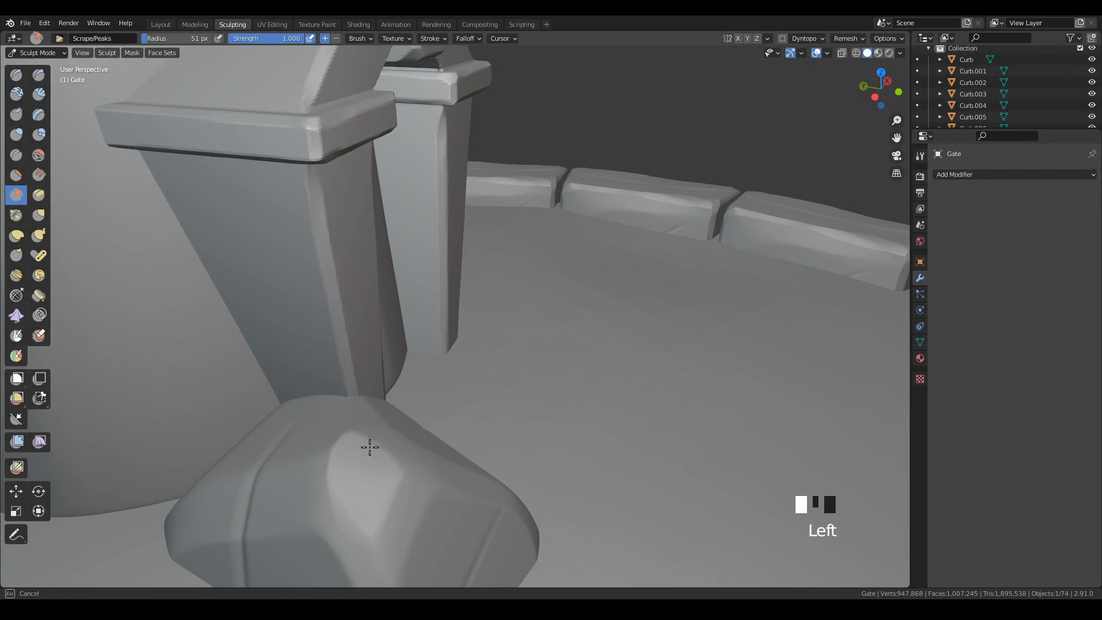
{"action": "left_click_drag", "start_coordinate": [370, 447], "coordinate": [370, 447]}
{"action": "mouse_move", "coordinate": [542, 221]}
{"action": "middle_mouse_down"}
{"action": "mouse_move", "coordinate": [532, 247]}
{"action": "mouse_move", "coordinate": [490, 256]}
{"action": "mouse_move", "coordinate": [600, 237]}
{"action": "mouse_move", "coordinate": [576, 423]}
{"action": "middle_mouse_up"}
{"action": "middle_click_drag", "start_coordinate": [660, 373], "coordinate": [623, 367]}
{"action": "mouse_move", "coordinate": [622, 367]}
{"action": "middle_mouse_down", "text": "shift"}
{"action": "mouse_move", "coordinate": [716, 335]}
{"action": "mouse_move", "coordinate": [708, 339]}
{"action": "mouse_move", "coordinate": [772, 347]}
{"action": "mouse_move", "coordinate": [746, 391]}
{"action": "middle_mouse_up", "text": "shift"}
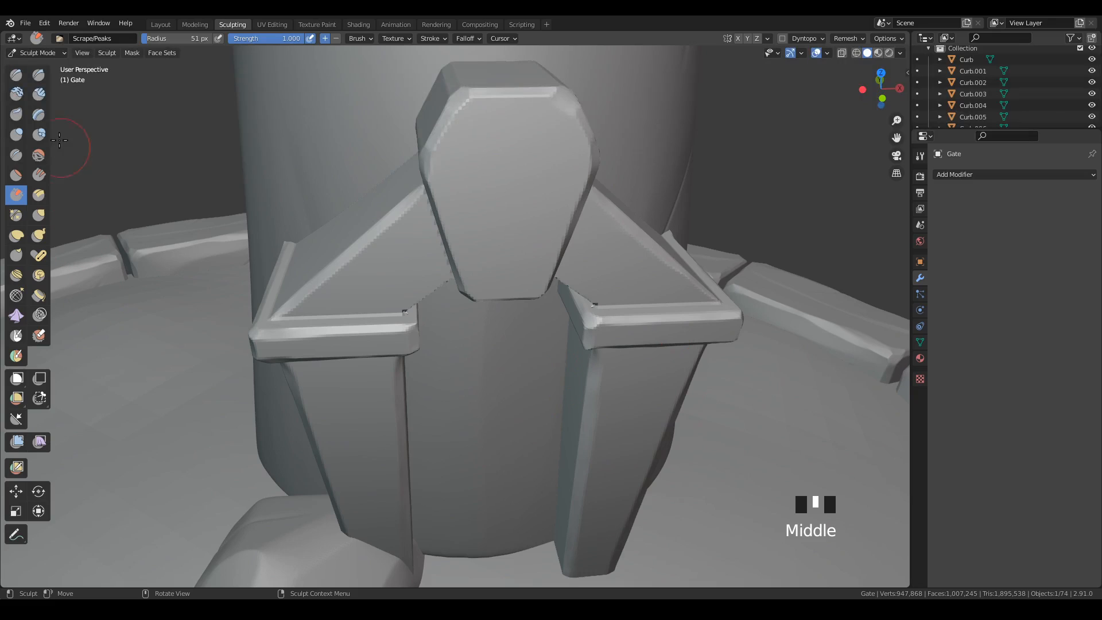
Smooth the jagged lower edge of the left arch block above its cap using the Smooth brush at 27 px.
{"action": "left_click", "coordinate": [39, 155]}
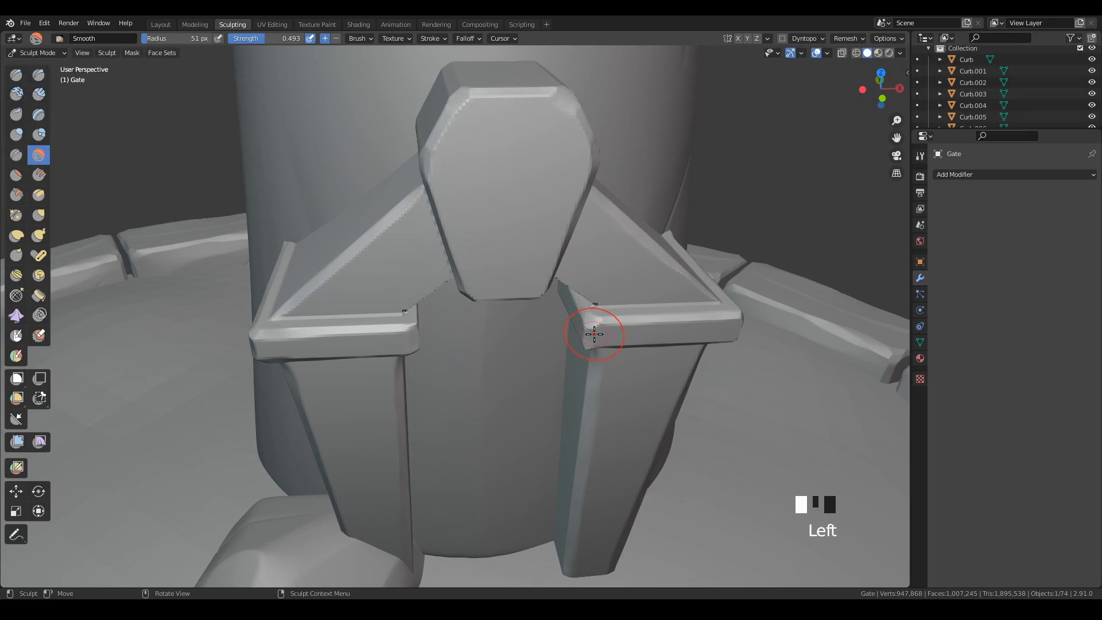
{"action": "key", "text": "f"}
{"action": "left_click", "coordinate": [581, 340]}
{"action": "mouse_move", "coordinate": [581, 340]}
{"action": "middle_mouse_down"}
{"action": "mouse_move", "coordinate": [502, 335]}
{"action": "mouse_move", "coordinate": [497, 315]}
{"action": "mouse_move", "coordinate": [551, 243]}
{"action": "mouse_move", "coordinate": [510, 224]}
{"action": "middle_mouse_up"}
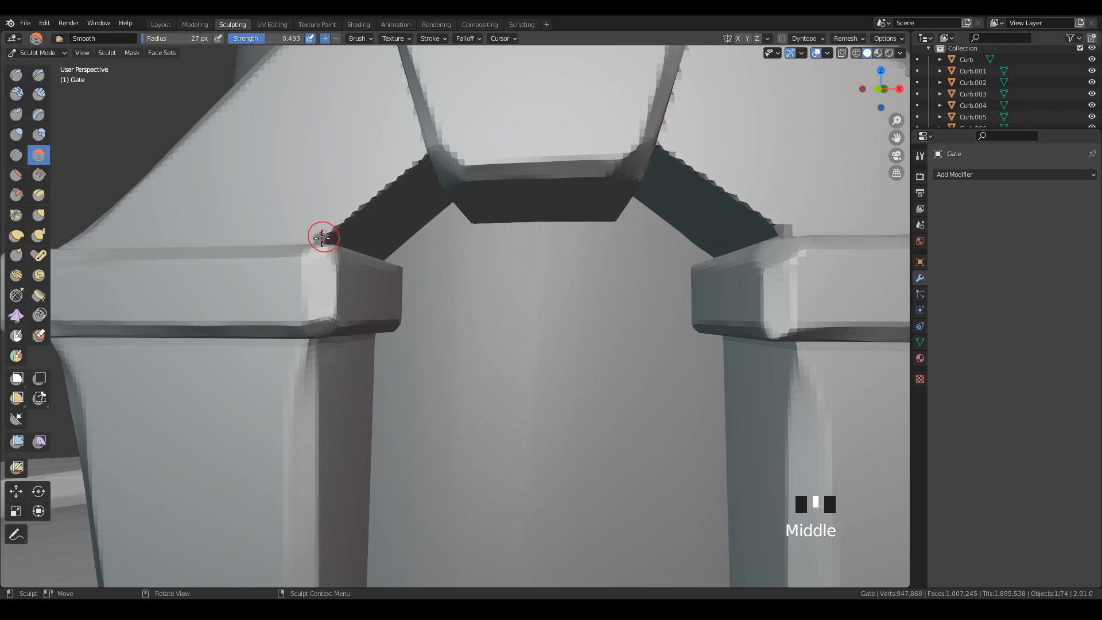
{"action": "left_click_drag", "start_coordinate": [322, 238], "coordinate": [368, 201]}
{"action": "mouse_move", "coordinate": [371, 200]}
{"action": "left_mouse_down"}
{"action": "mouse_move", "coordinate": [418, 156]}
{"action": "mouse_move", "coordinate": [320, 238]}
{"action": "left_mouse_up"}
{"action": "middle_click_drag", "start_coordinate": [356, 244], "coordinate": [346, 293]}
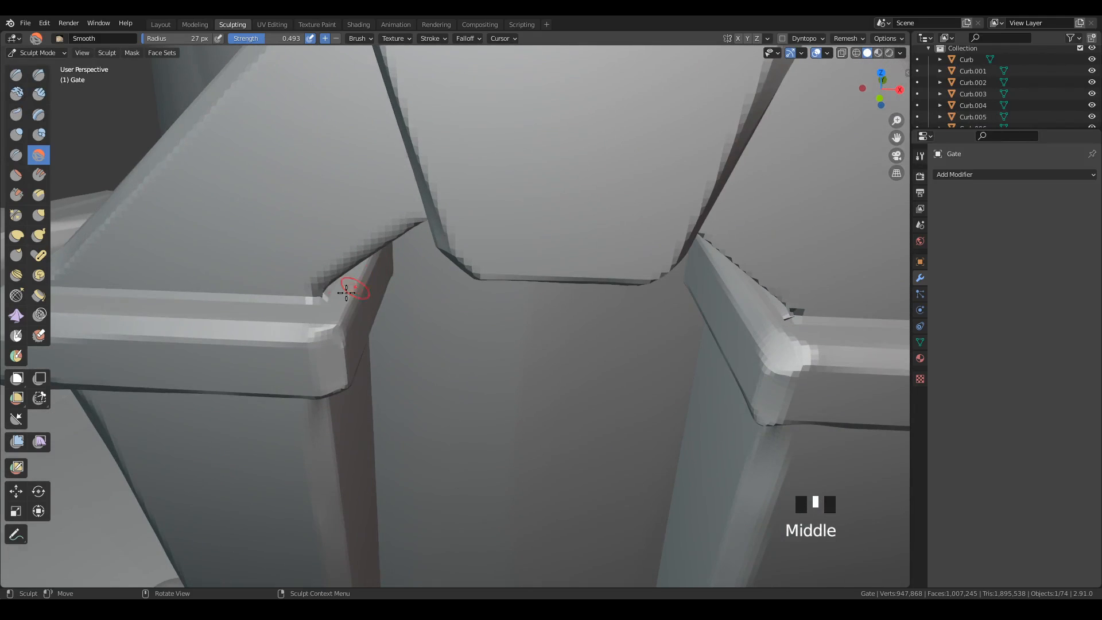
{"action": "left_click_drag", "start_coordinate": [346, 293], "coordinate": [320, 300]}
Smooth the jagged seams between the keystone's sides and the front faces of the adjoining arch blocks.
{"action": "middle_click_drag", "start_coordinate": [466, 311], "coordinate": [471, 155]}
{"action": "left_click_drag", "start_coordinate": [471, 155], "coordinate": [489, 281]}
{"action": "left_click_drag", "start_coordinate": [472, 184], "coordinate": [470, 171]}
{"action": "middle_click_drag", "start_coordinate": [619, 262], "coordinate": [446, 216]}
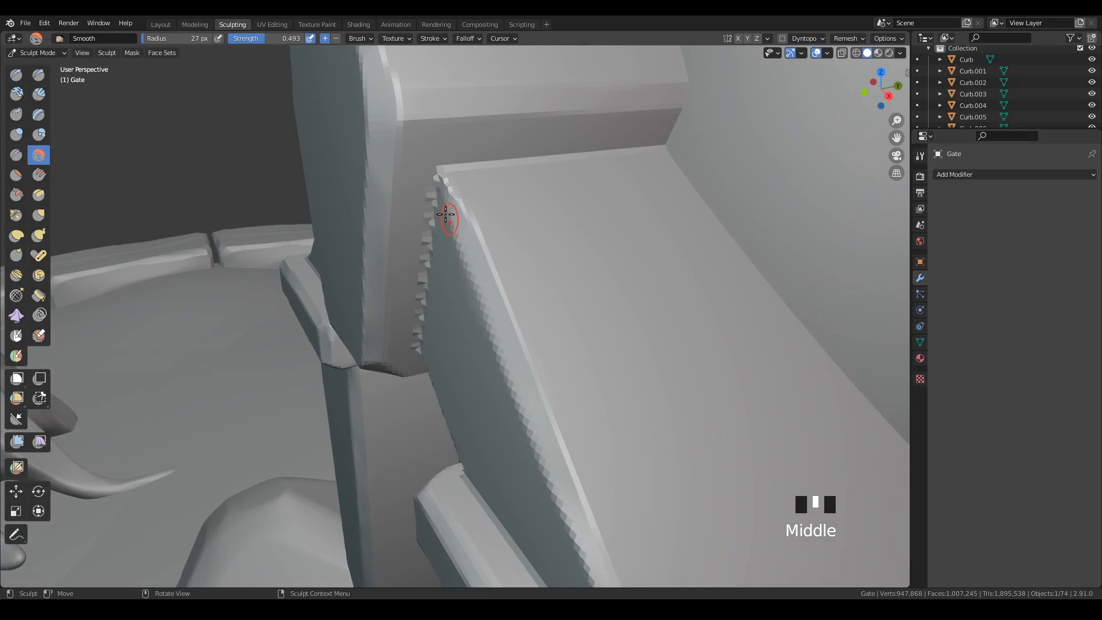
{"action": "mouse_move", "coordinate": [445, 216]}
{"action": "left_mouse_down"}
{"action": "mouse_move", "coordinate": [440, 197]}
{"action": "mouse_move", "coordinate": [418, 342]}
{"action": "left_mouse_up"}
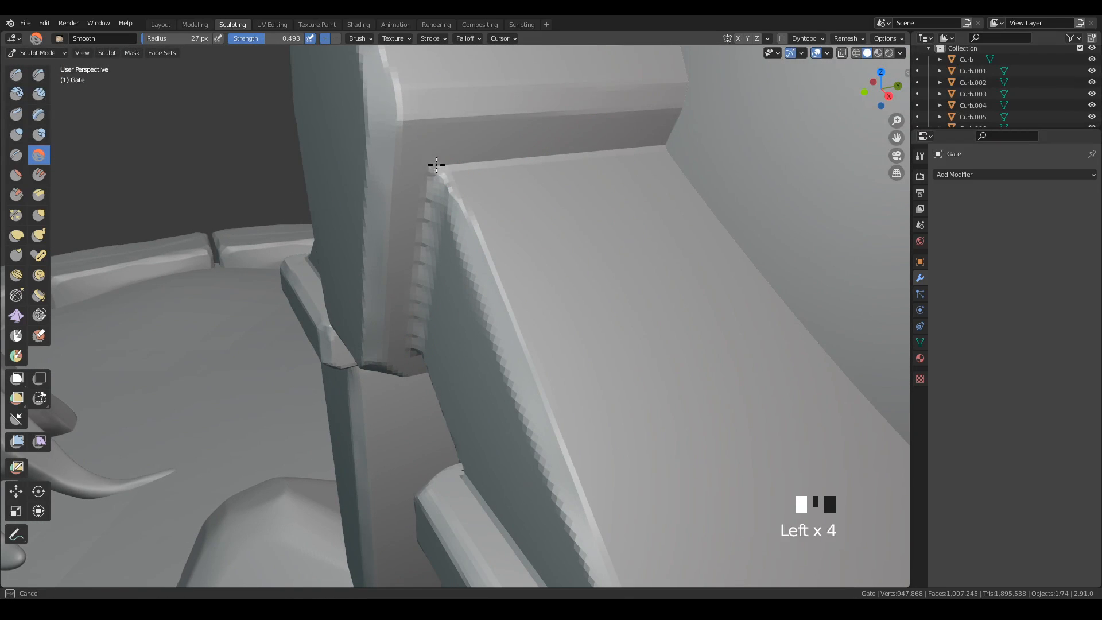
{"action": "mouse_move", "coordinate": [456, 155]}
{"action": "middle_mouse_down"}
{"action": "mouse_move", "coordinate": [512, 327]}
{"action": "mouse_move", "coordinate": [539, 258]}
{"action": "middle_mouse_up"}
{"action": "left_click_drag", "start_coordinate": [526, 201], "coordinate": [520, 202]}
{"action": "left_click_drag", "start_coordinate": [520, 202], "coordinate": [519, 202]}
{"action": "middle_click_drag", "start_coordinate": [482, 295], "coordinate": [583, 253]}
{"action": "left_click_drag", "start_coordinate": [483, 229], "coordinate": [484, 207]}
{"action": "left_click_drag", "start_coordinate": [484, 212], "coordinate": [486, 201]}
Smooth the jagged lower edge of the right arch block near the cap's inner corner and undo the last stroke.
{"action": "mouse_move", "coordinate": [539, 298]}
{"action": "middle_mouse_down"}
{"action": "mouse_move", "coordinate": [628, 320]}
{"action": "mouse_move", "coordinate": [669, 345]}
{"action": "mouse_move", "coordinate": [634, 304]}
{"action": "middle_mouse_up"}
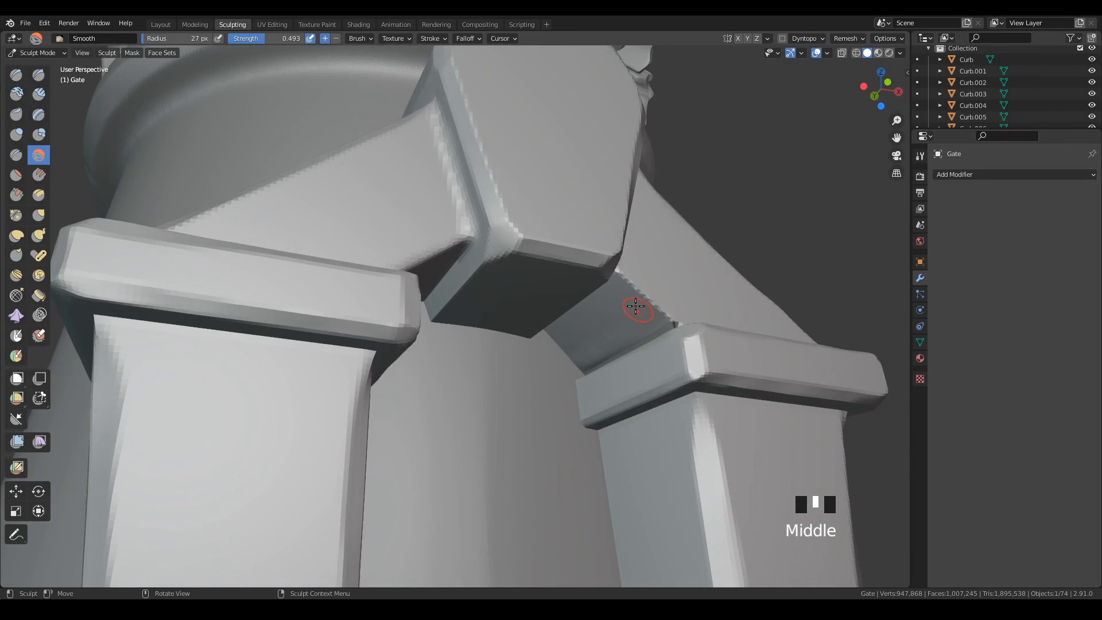
{"action": "mouse_move", "coordinate": [635, 299]}
{"action": "left_mouse_down"}
{"action": "mouse_move", "coordinate": [627, 275]}
{"action": "mouse_move", "coordinate": [672, 316]}
{"action": "left_mouse_up"}
{"action": "middle_click_drag", "start_coordinate": [727, 284], "coordinate": [684, 328]}
{"action": "left_click_drag", "start_coordinate": [666, 325], "coordinate": [660, 320]}
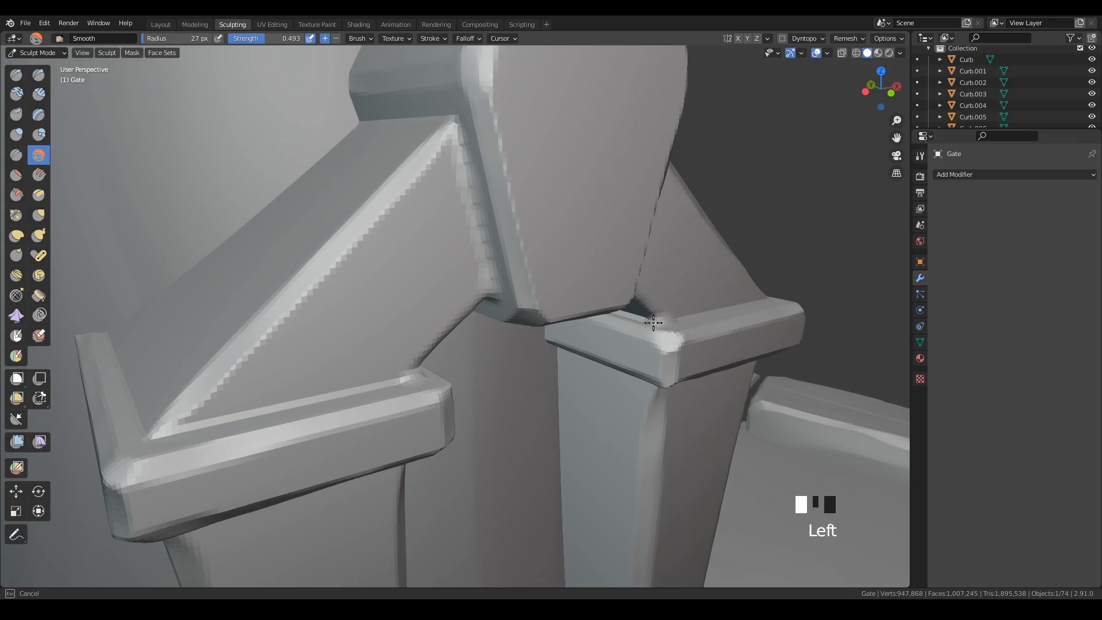
{"action": "mouse_move", "coordinate": [659, 319]}
{"action": "middle_mouse_down"}
{"action": "mouse_move", "coordinate": [712, 442]}
{"action": "mouse_move", "coordinate": [689, 446]}
{"action": "middle_mouse_up"}
{"action": "key", "text": "ctrl+z"}
Smooth the front seams where the right and left arch blocks meet their pillar caps, including the left inner corner.
{"action": "middle_click_drag", "start_coordinate": [777, 389], "coordinate": [696, 335]}
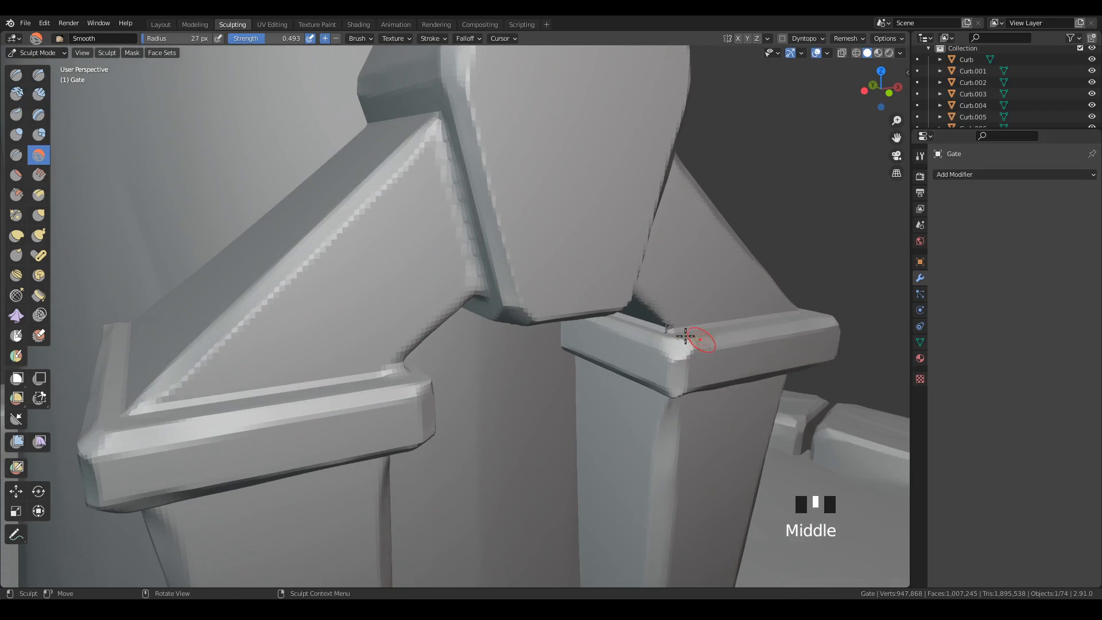
{"action": "left_click_drag", "start_coordinate": [697, 334], "coordinate": [750, 319]}
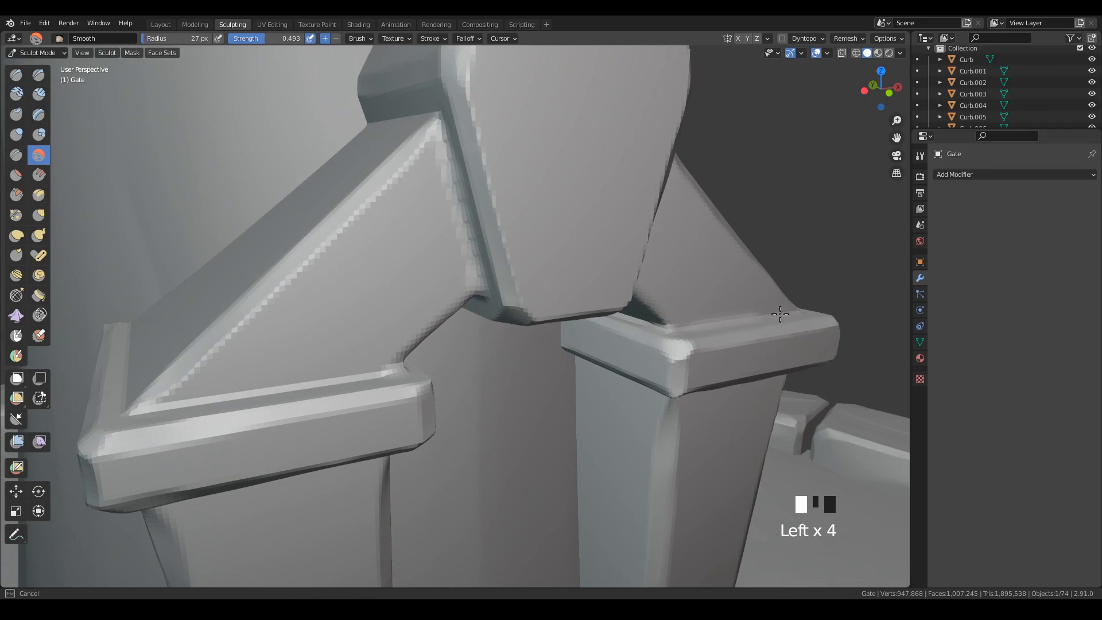
{"action": "mouse_move", "coordinate": [782, 315]}
{"action": "middle_mouse_down"}
{"action": "mouse_move", "coordinate": [726, 412]}
{"action": "mouse_move", "coordinate": [725, 400]}
{"action": "middle_mouse_up"}
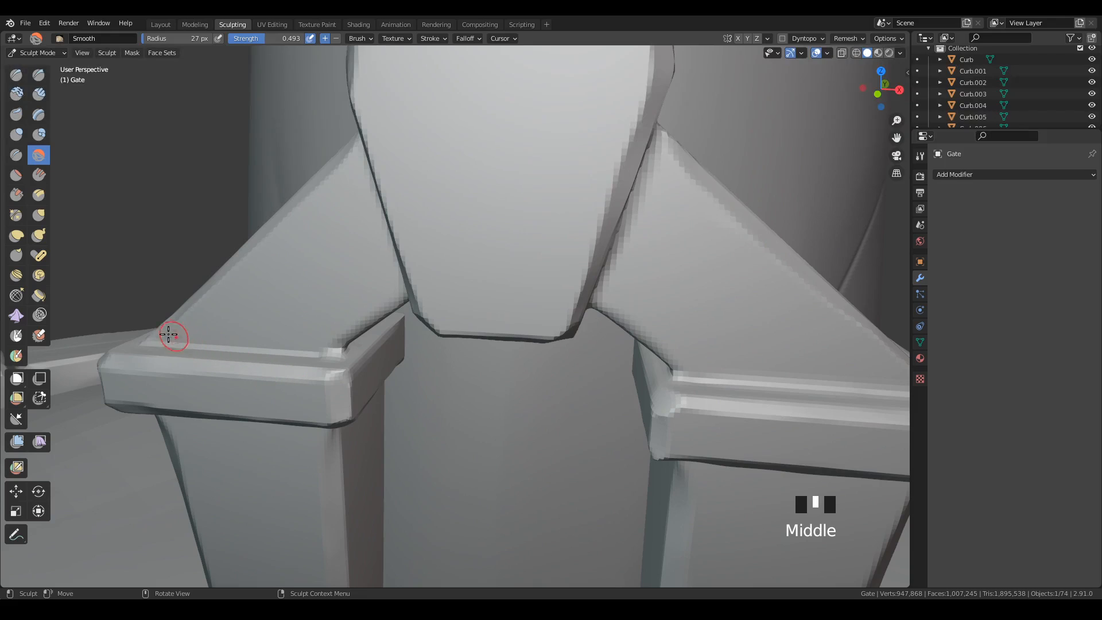
{"action": "mouse_move", "coordinate": [168, 335]}
{"action": "left_mouse_down"}
{"action": "mouse_move", "coordinate": [227, 352]}
{"action": "mouse_move", "coordinate": [357, 350]}
{"action": "left_mouse_up"}
{"action": "mouse_move", "coordinate": [423, 266]}
{"action": "middle_mouse_down"}
{"action": "mouse_move", "coordinate": [436, 318]}
{"action": "mouse_move", "coordinate": [448, 288]}
{"action": "middle_mouse_up"}
{"action": "mouse_move", "coordinate": [343, 342]}
{"action": "left_mouse_down"}
{"action": "mouse_move", "coordinate": [405, 330]}
{"action": "mouse_move", "coordinate": [341, 337]}
{"action": "left_mouse_up"}
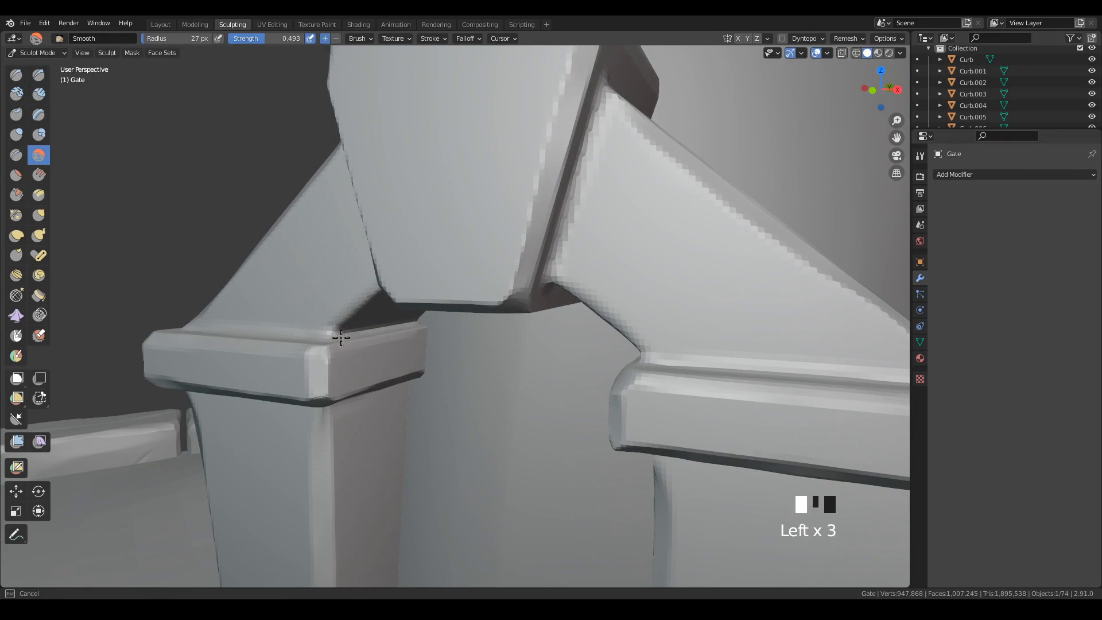
Smooth the seams where the arch blocks' upper surfaces meet the sides of the keystone.
{"action": "middle_click_drag", "start_coordinate": [603, 393], "coordinate": [729, 390]}
{"action": "middle_click_drag", "start_coordinate": [730, 391], "coordinate": [699, 517], "text": "ctrl"}
{"action": "mouse_move", "coordinate": [684, 468]}
{"action": "middle_mouse_down", "text": "ctrl"}
{"action": "mouse_move", "coordinate": [725, 366]}
{"action": "mouse_move", "coordinate": [674, 342]}
{"action": "middle_mouse_up", "text": "ctrl"}
{"action": "left_click_drag", "start_coordinate": [492, 214], "coordinate": [612, 196]}
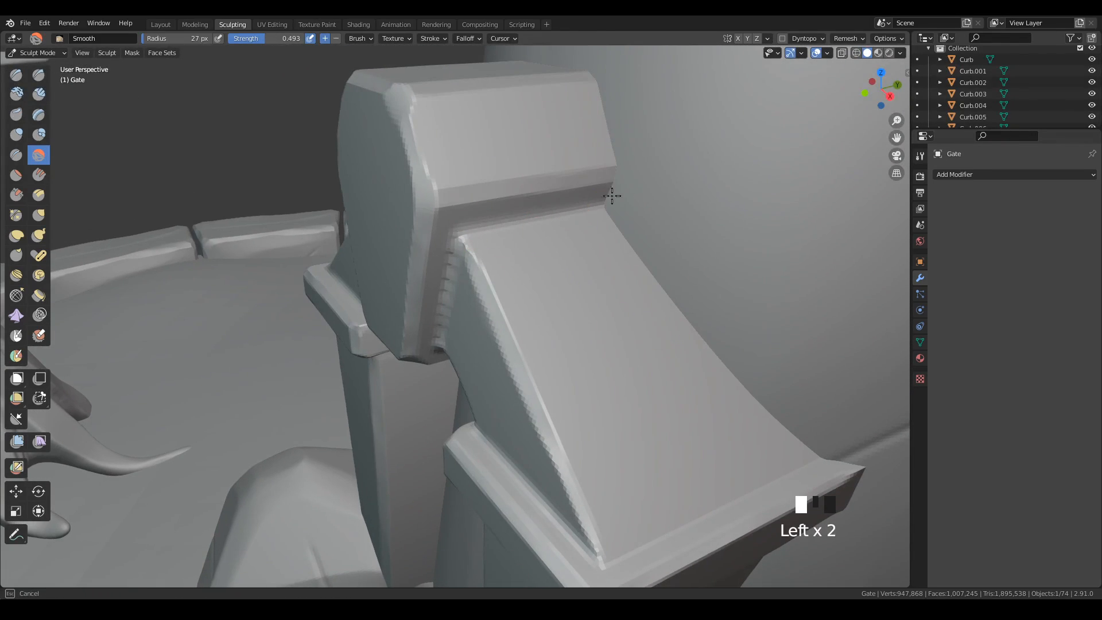
{"action": "middle_click_drag", "start_coordinate": [612, 196], "coordinate": [622, 275]}
{"action": "left_click_drag", "start_coordinate": [377, 175], "coordinate": [507, 213]}
{"action": "left_click", "coordinate": [468, 252]}
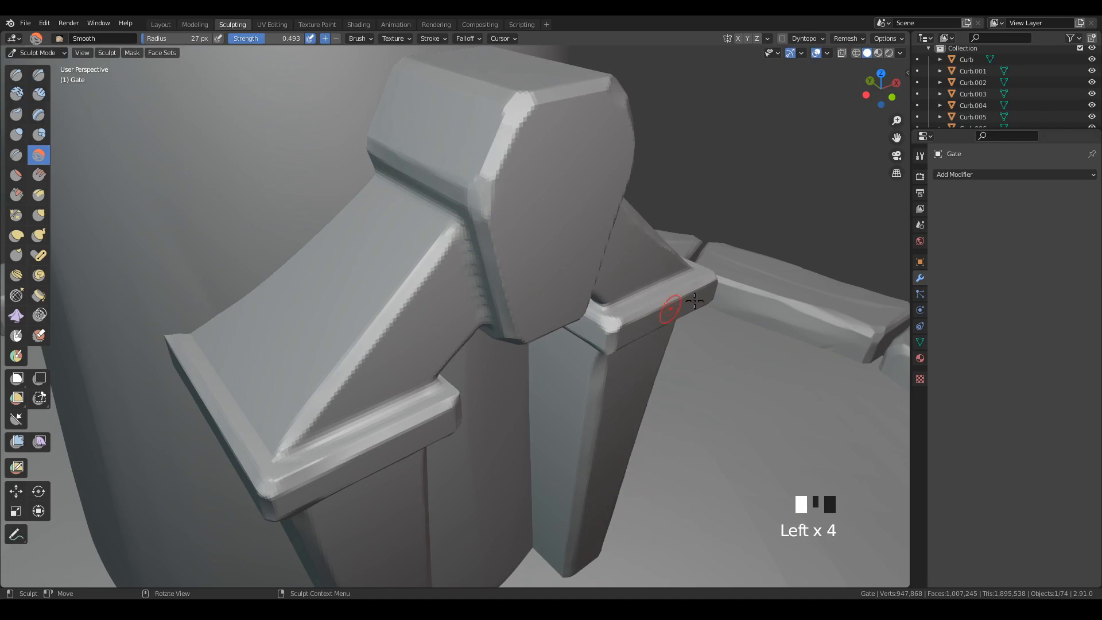
{"action": "middle_click_drag", "start_coordinate": [694, 300], "coordinate": [659, 334]}
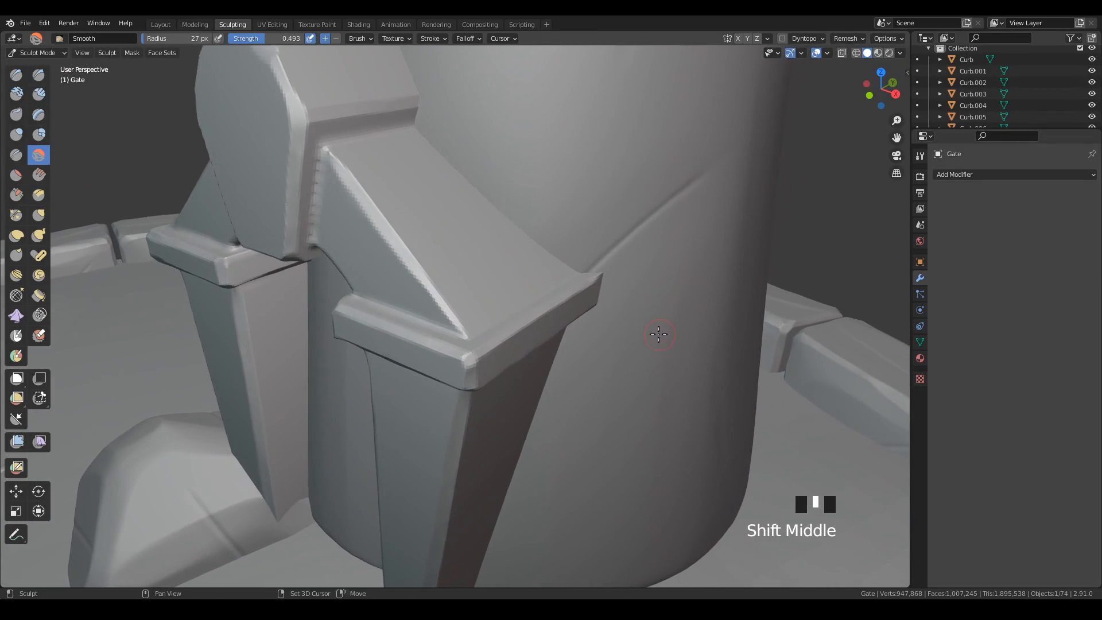
Scrape the upper outer edge and front corner of the right pillar's cap, enlarging the Scrape brush to 50 px.
{"action": "left_click", "coordinate": [16, 194]}
{"action": "left_click_drag", "start_coordinate": [500, 354], "coordinate": [476, 353]}
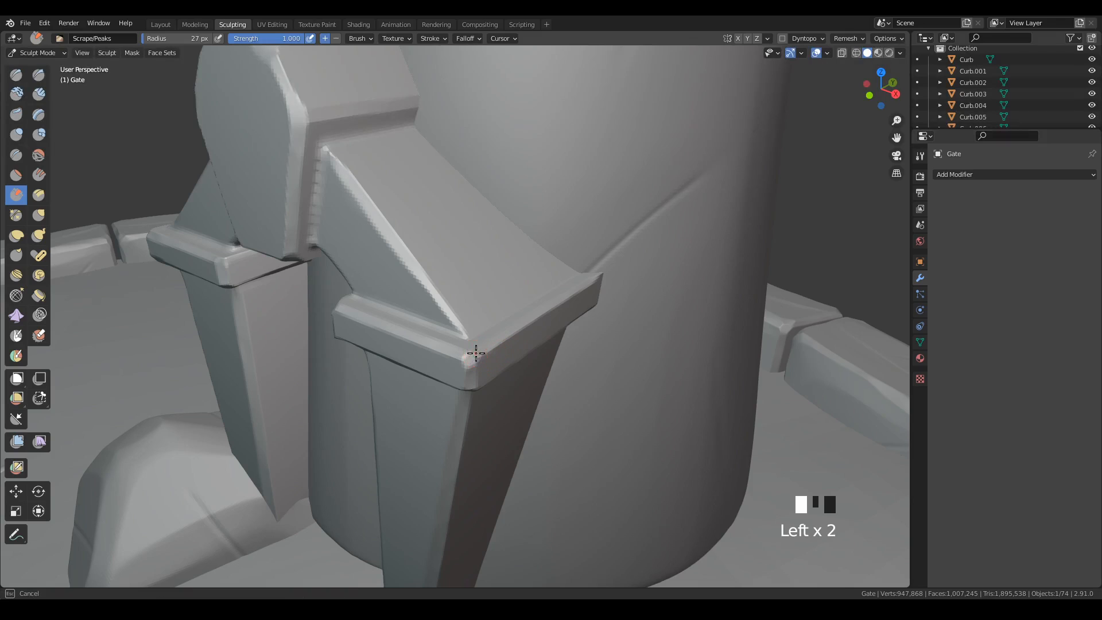
{"action": "mouse_move", "coordinate": [595, 283]}
{"action": "left_mouse_down"}
{"action": "mouse_move", "coordinate": [570, 313]}
{"action": "mouse_move", "coordinate": [576, 328]}
{"action": "left_mouse_up"}
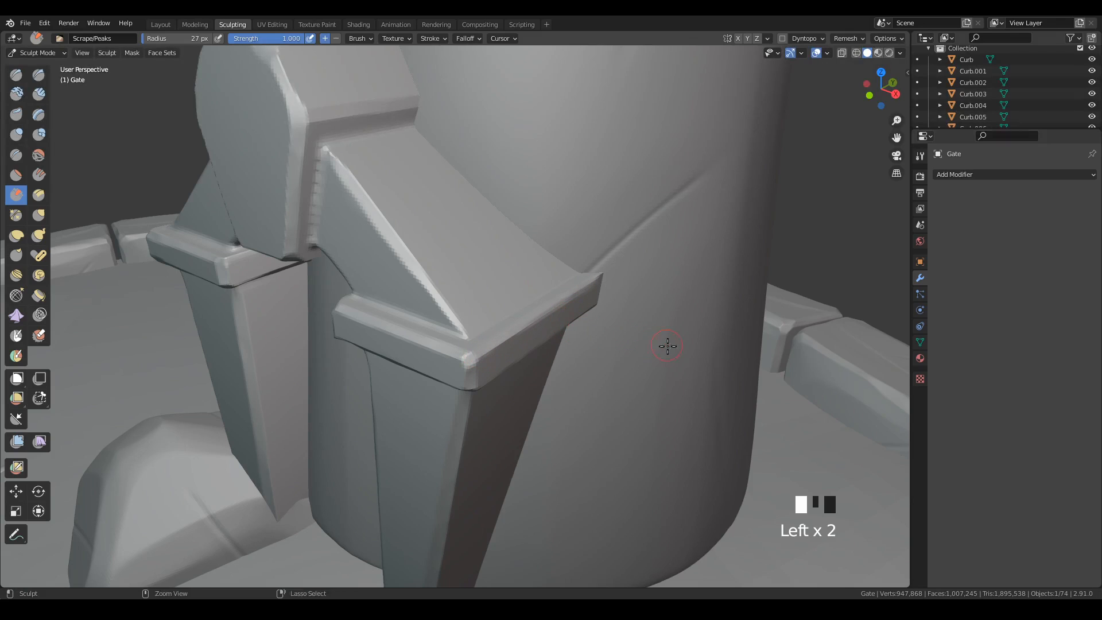
{"action": "mouse_move", "coordinate": [667, 345]}
{"action": "middle_mouse_down", "text": "ctrl"}
{"action": "mouse_move", "coordinate": [625, 352]}
{"action": "mouse_move", "coordinate": [653, 310]}
{"action": "middle_mouse_up", "text": "ctrl"}
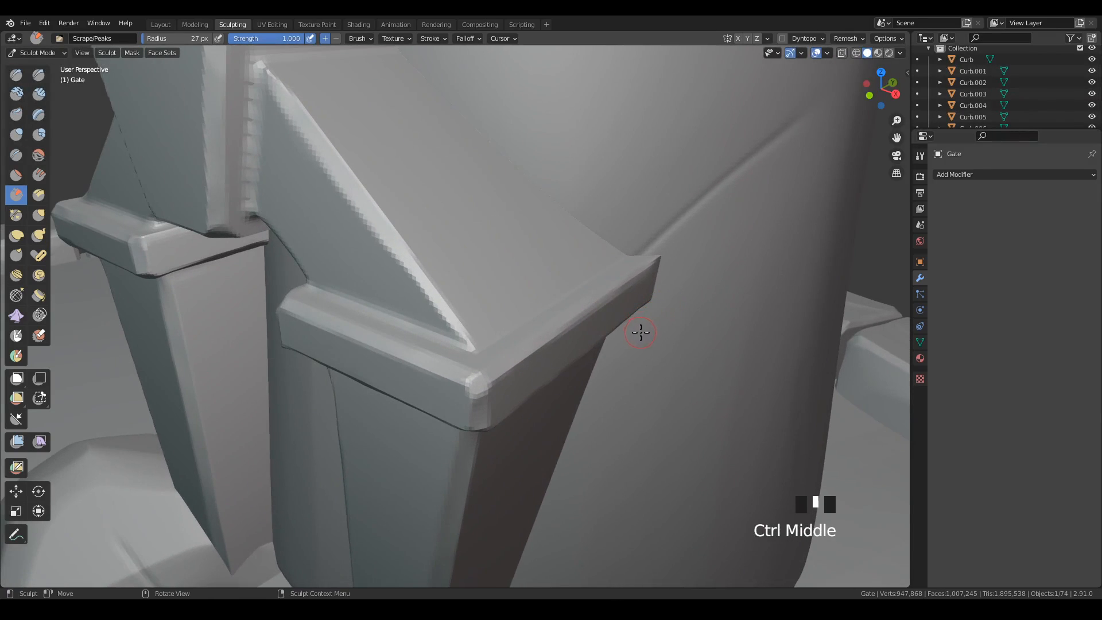
{"action": "key", "text": "f"}
{"action": "left_click", "coordinate": [534, 345]}
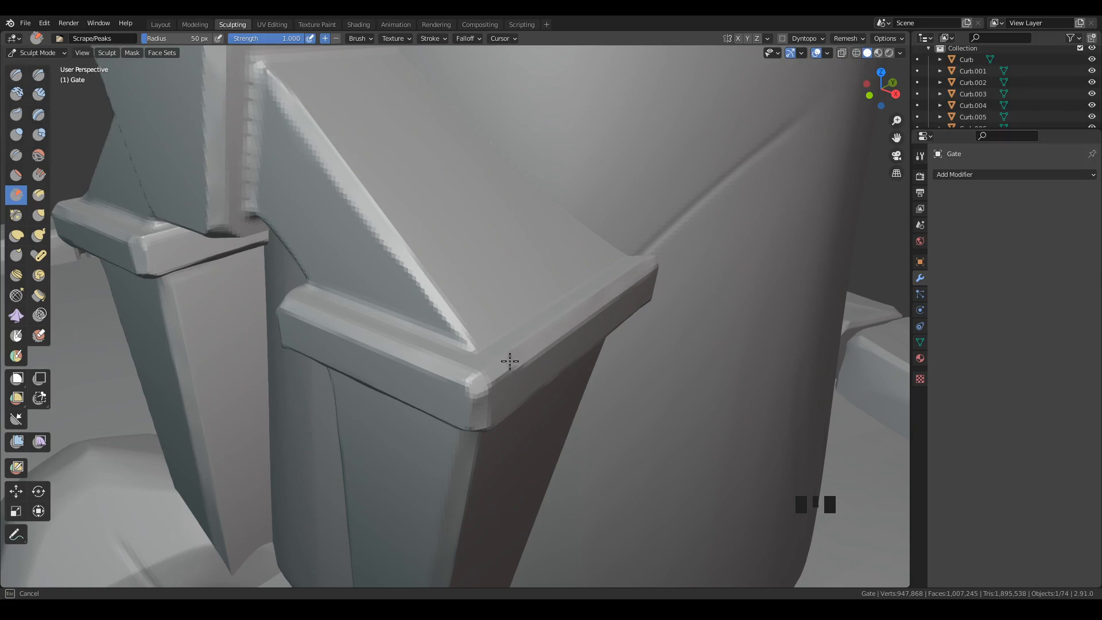
{"action": "left_click_drag", "start_coordinate": [472, 394], "coordinate": [476, 380]}
{"action": "mouse_move", "coordinate": [610, 368]}
{"action": "middle_mouse_down", "text": "ctrl"}
{"action": "mouse_move", "coordinate": [613, 404]}
{"action": "mouse_move", "coordinate": [593, 421]}
{"action": "mouse_move", "coordinate": [612, 432]}
{"action": "middle_mouse_up", "text": "ctrl"}
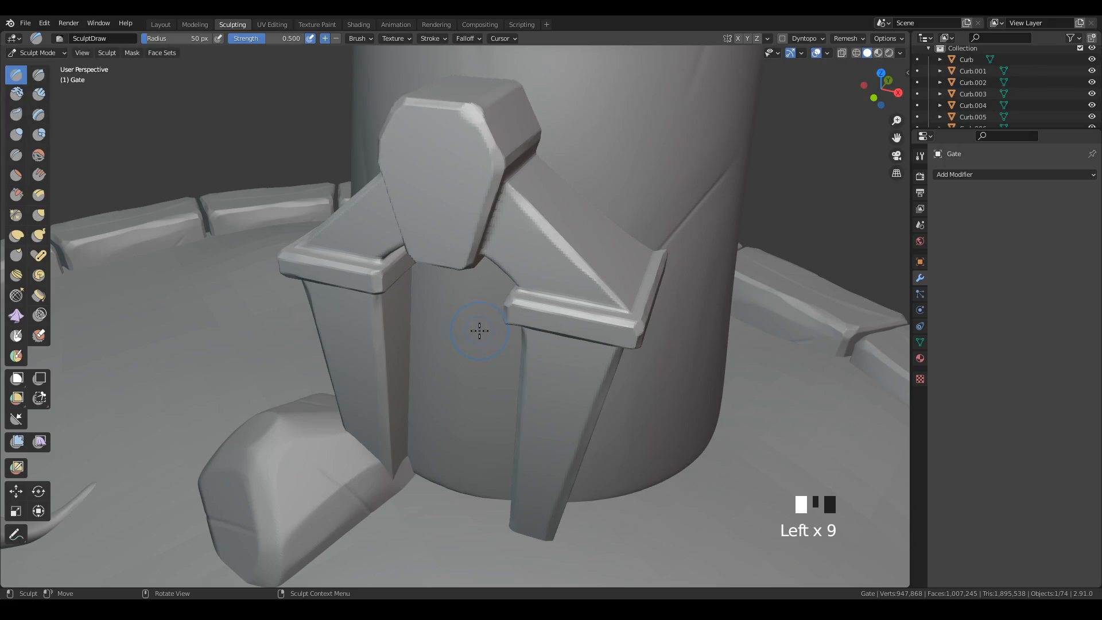
Show the active tool settings for the Draw sculpting brush.
{"action": "left_click", "coordinate": [921, 157]}
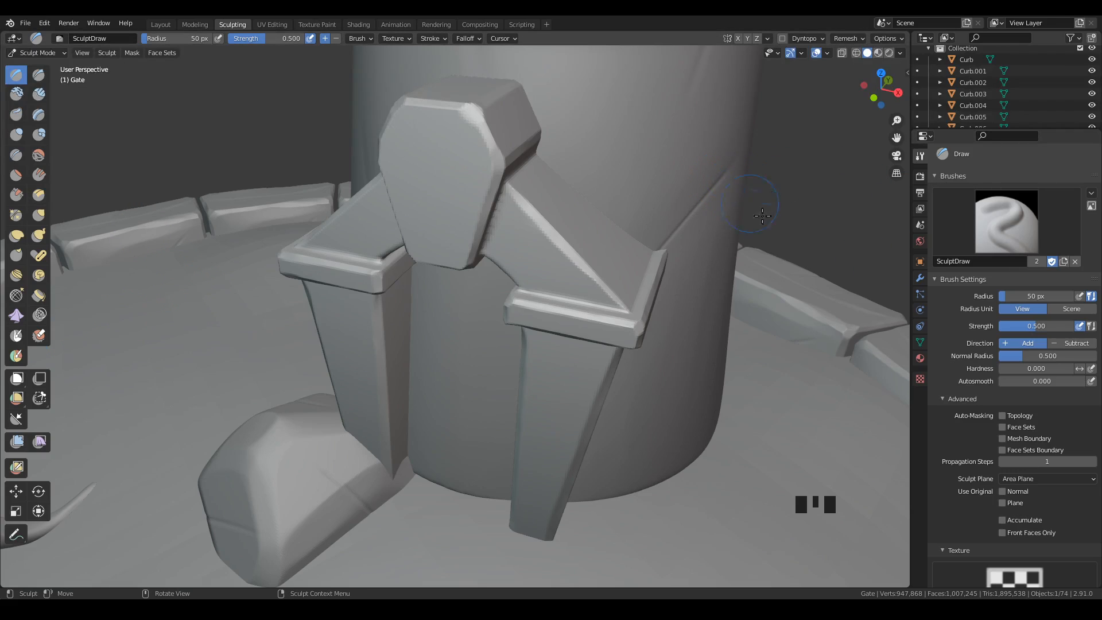
{"action": "left_click", "coordinate": [1027, 227]}
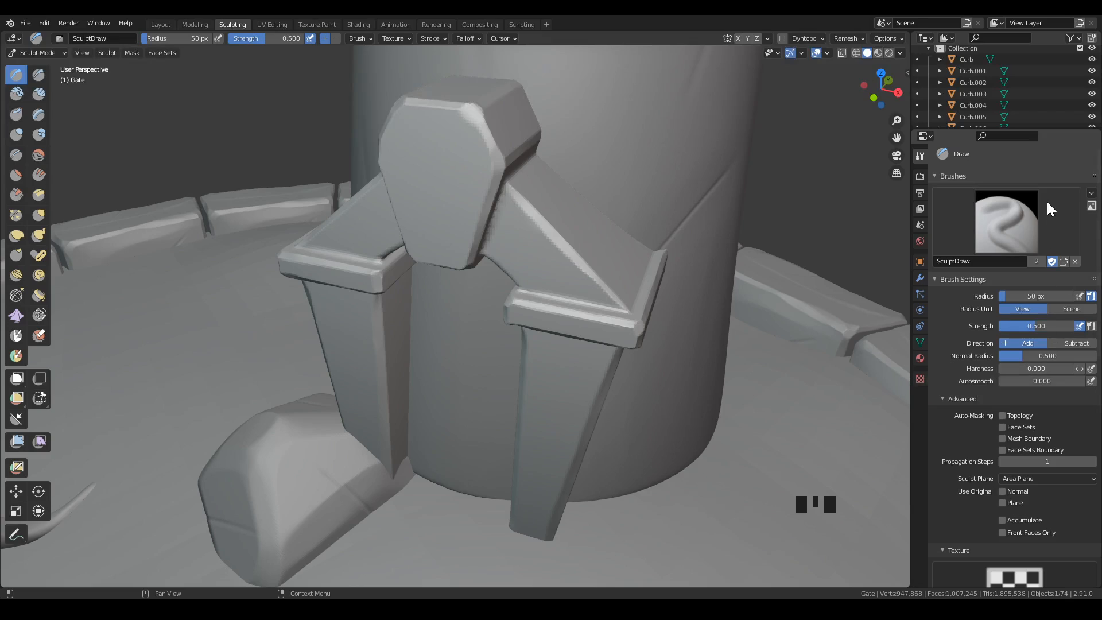
Reset the Draw brush to its default settings and duplicate it as a separate brush.
{"action": "left_click", "coordinate": [1092, 194]}
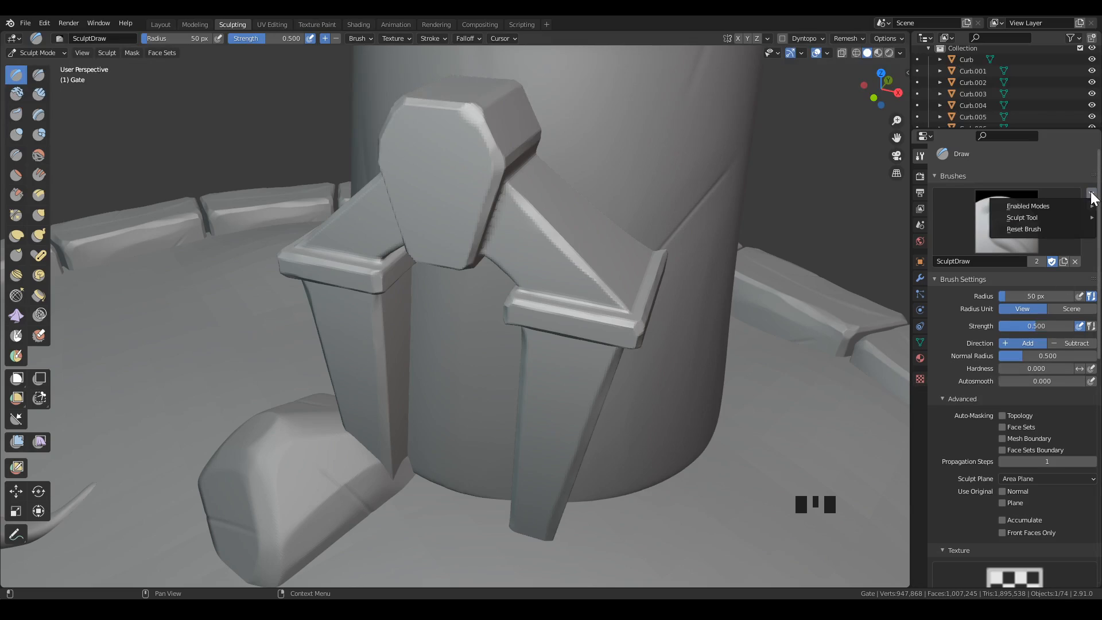
{"action": "left_click", "coordinate": [1025, 233]}
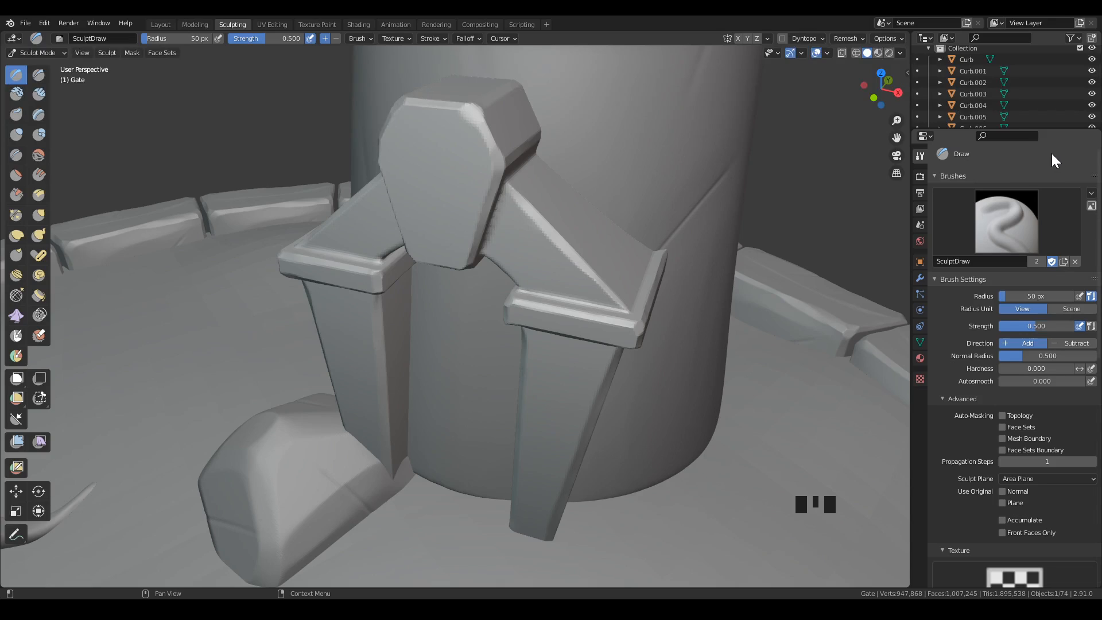
{"action": "left_click", "coordinate": [1062, 262]}
{"action": "left_click", "coordinate": [987, 233]}
{"action": "left_click", "coordinate": [1091, 194]}
{"action": "mouse_move", "coordinate": [1044, 222]}
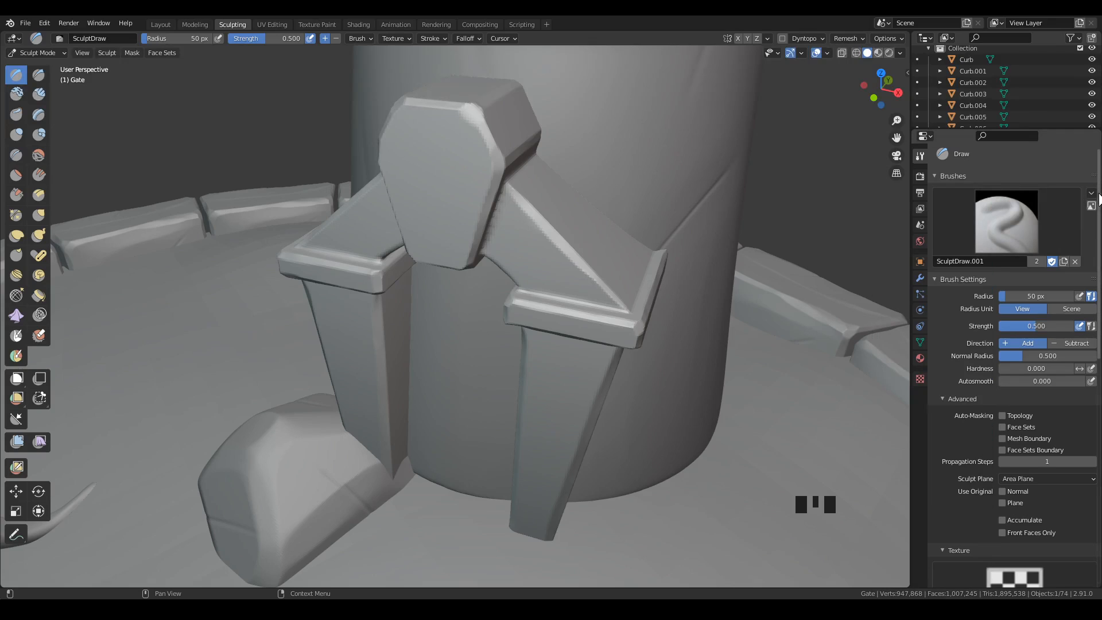
{"action": "left_click", "coordinate": [1091, 194]}
{"action": "mouse_move", "coordinate": [1068, 208]}
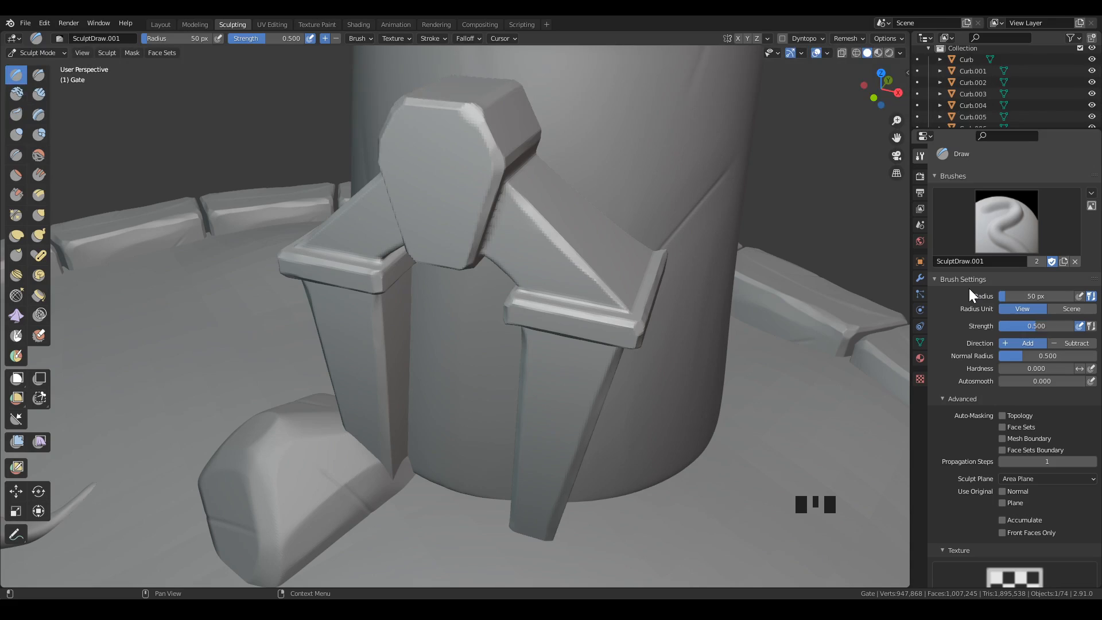
{"action": "scroll", "coordinate": [969, 290], "scroll_direction": "down", "scroll_amount": 3}
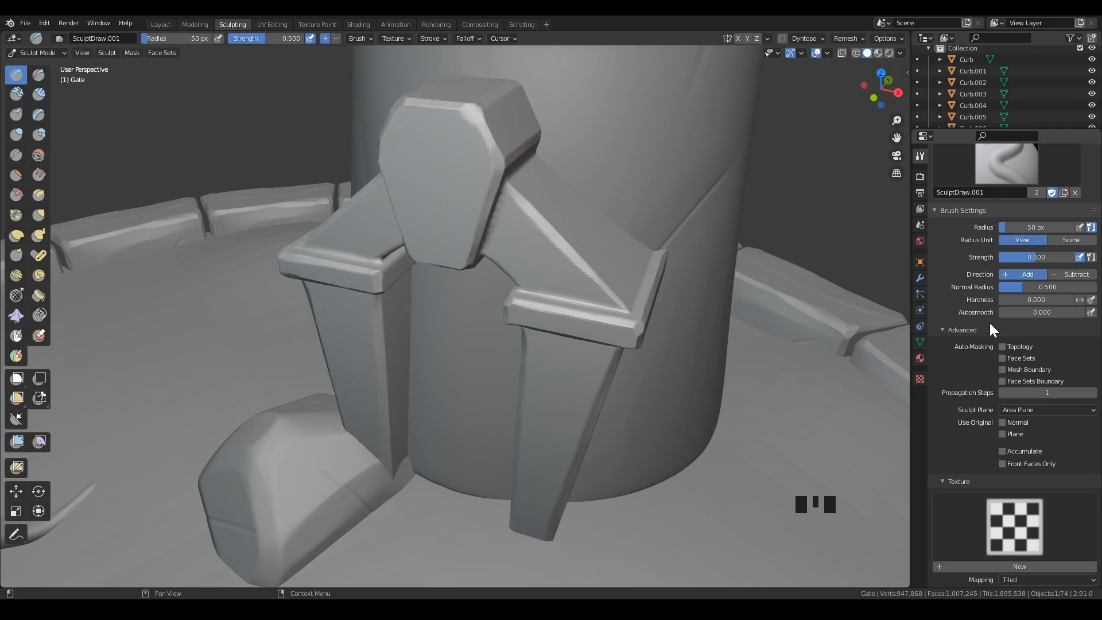
{"action": "scroll", "coordinate": [1031, 169], "scroll_direction": "up", "scroll_amount": 3}
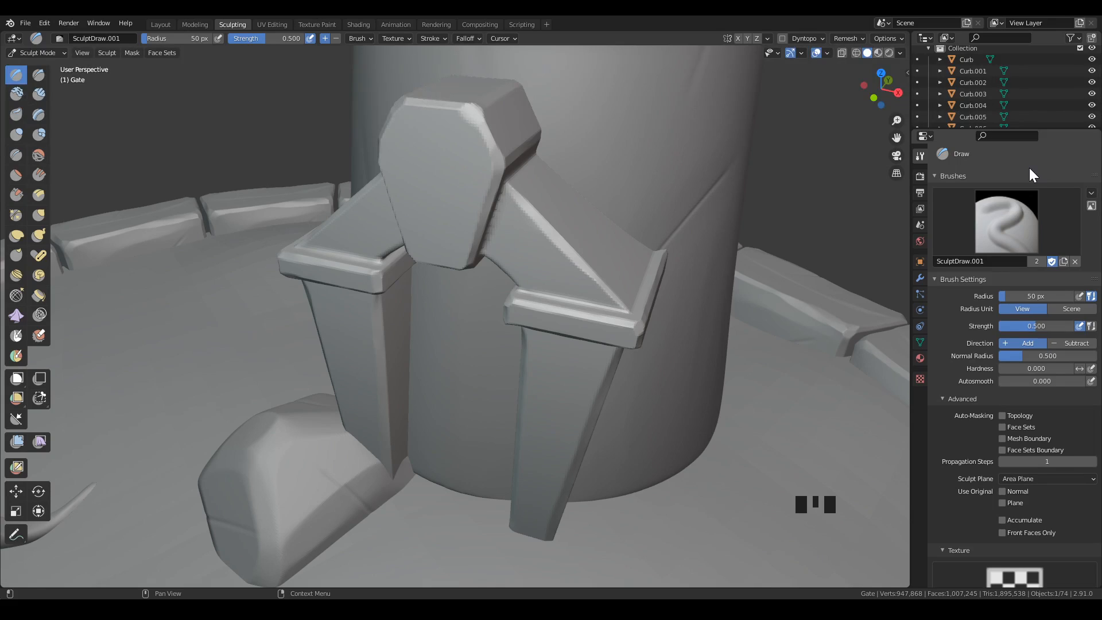
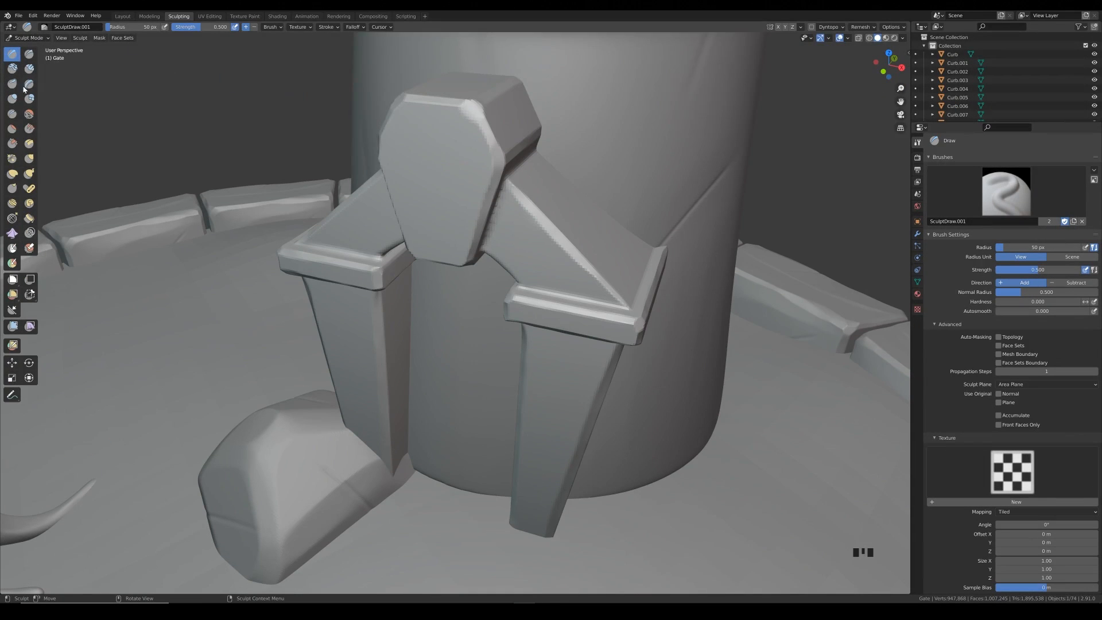
Start appending from OrbBrushes.blend in the library's zbrush-orb-brushes-pack-for-blender-3d folder and open its Brush data.
{"action": "left_click", "coordinate": [21, 16]}
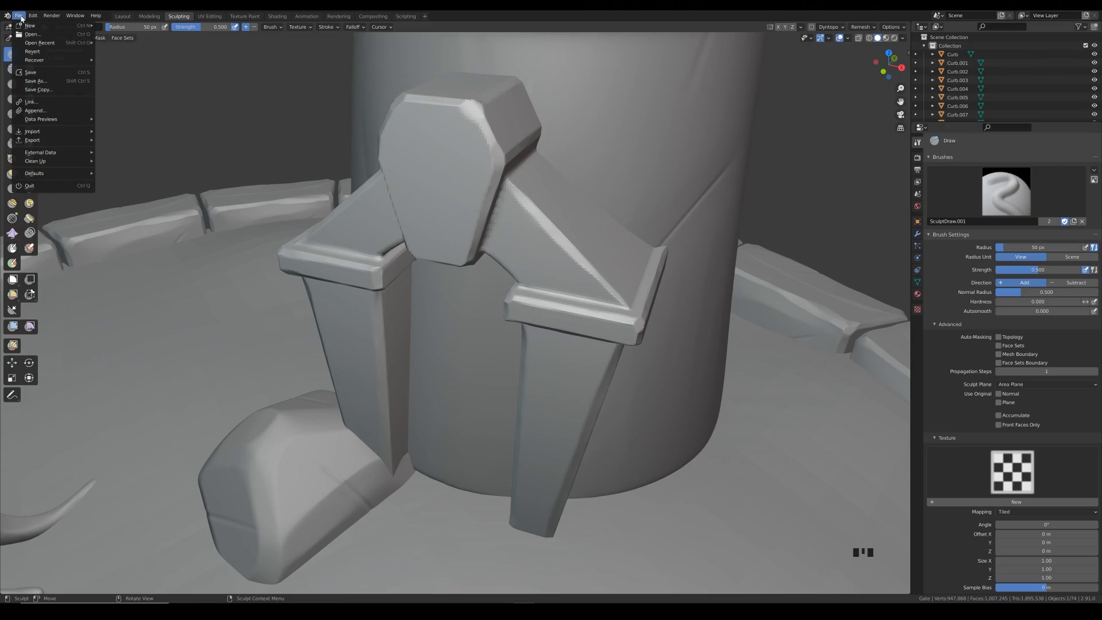
{"action": "left_click", "coordinate": [60, 111]}
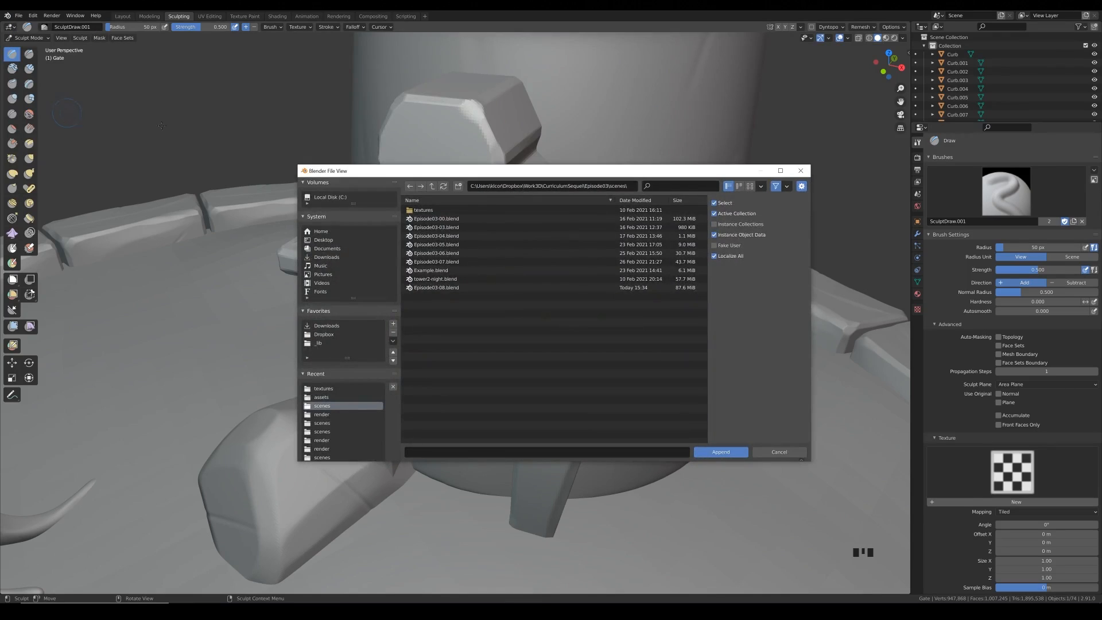
{"action": "left_click", "coordinate": [322, 343]}
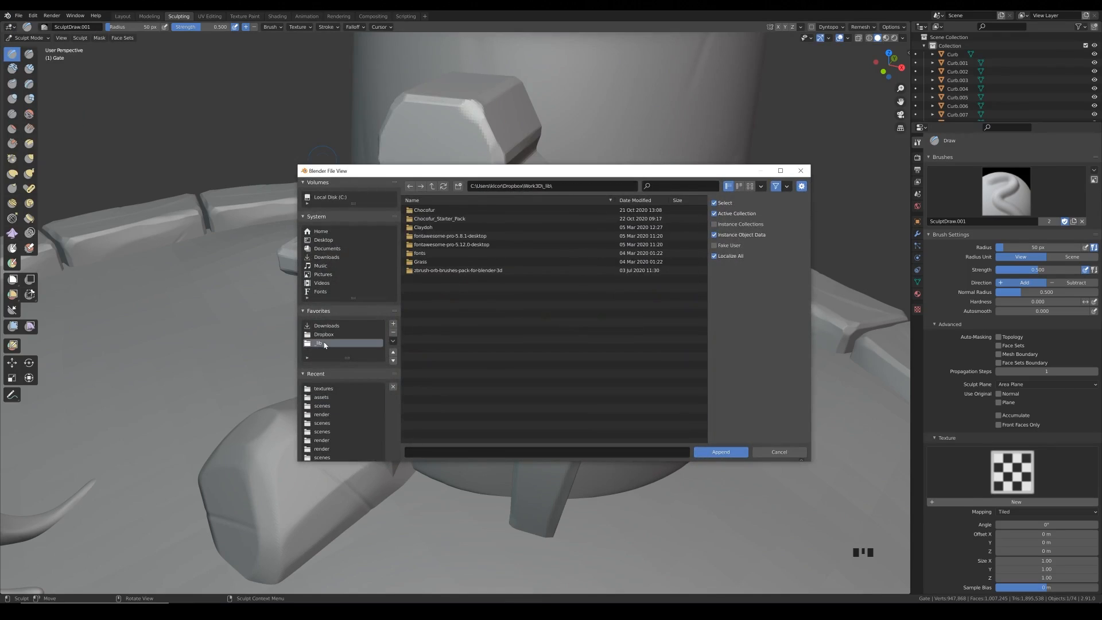
{"action": "double_click", "coordinate": [446, 270]}
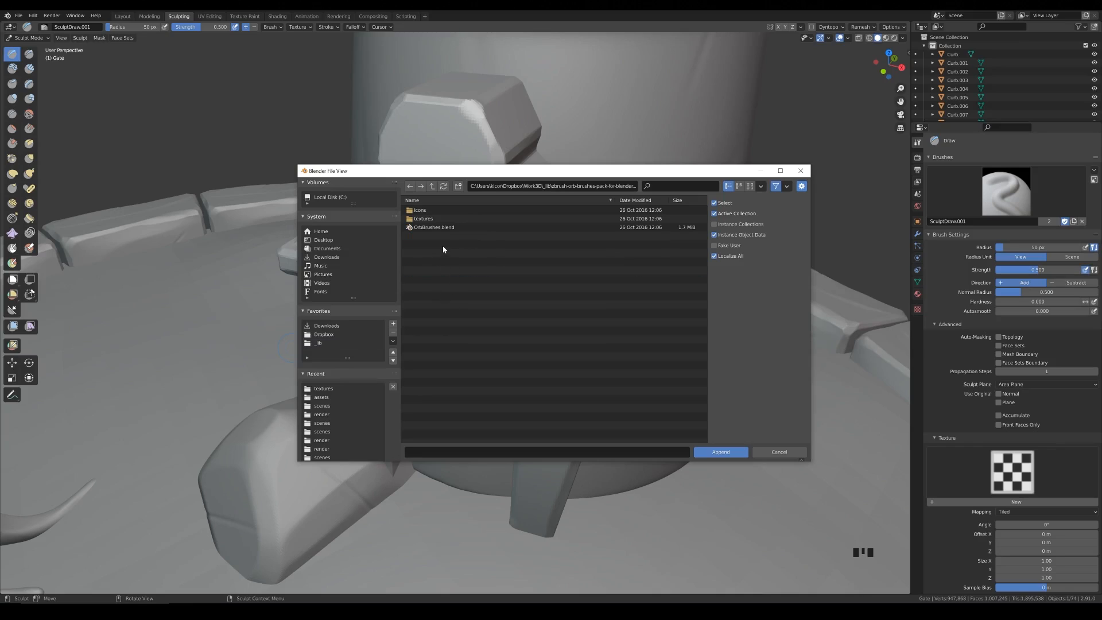
{"action": "double_click", "coordinate": [436, 227]}
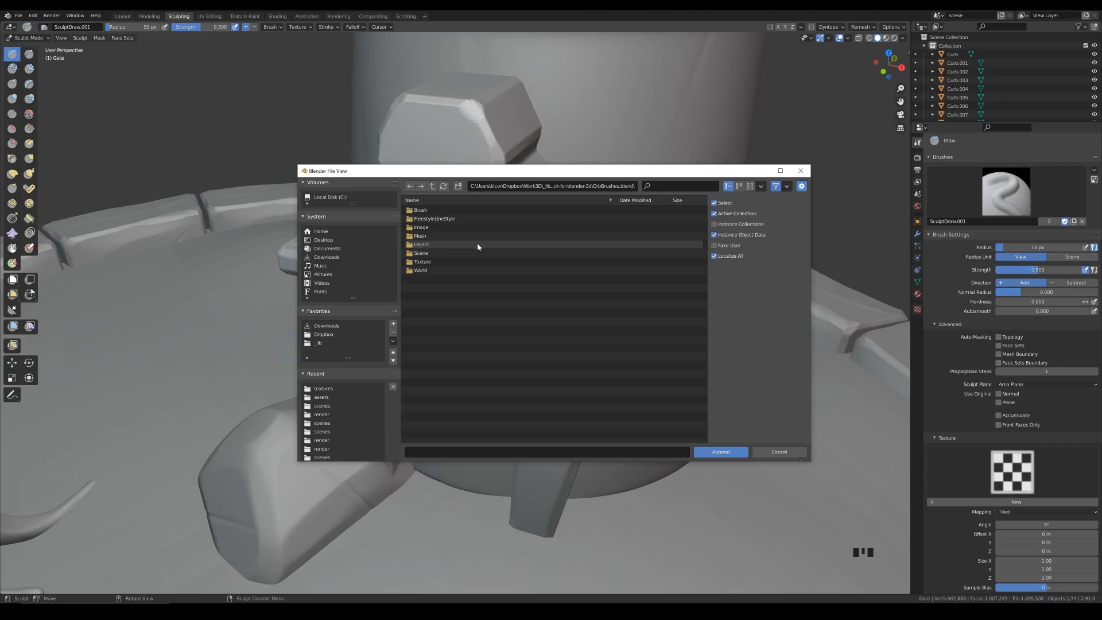
{"action": "left_click", "coordinate": [412, 211]}
{"action": "double_click", "coordinate": [413, 211]}
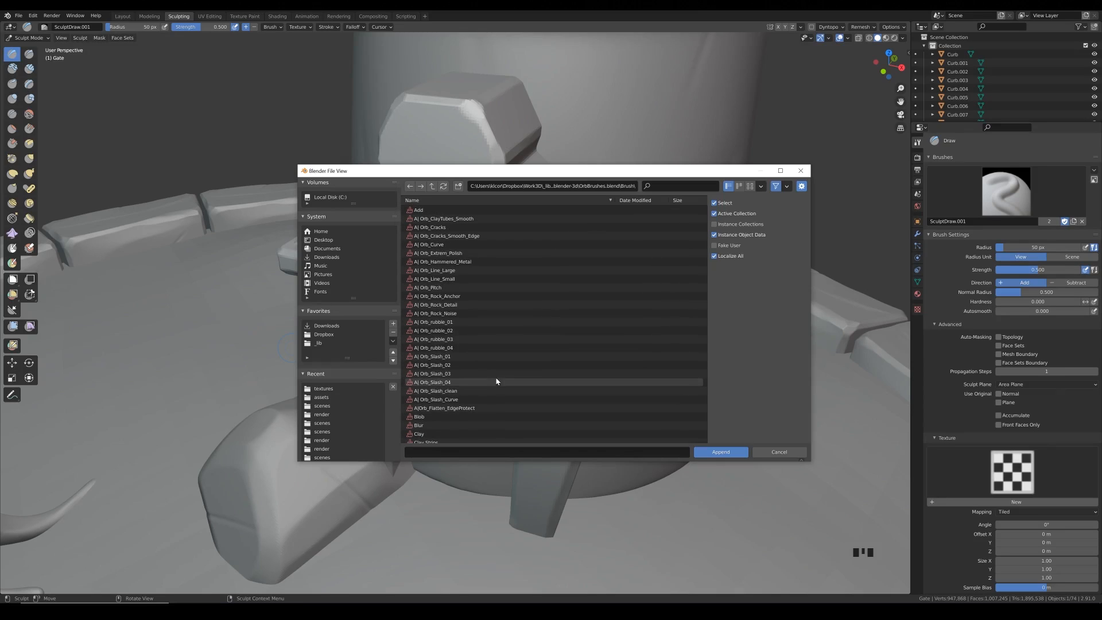
Append all brushes from A| Orb_ClayTubes_Smooth through A|Orb_Flatten_EdgeProtect, and save the file.
{"action": "left_click", "coordinate": [444, 222]}
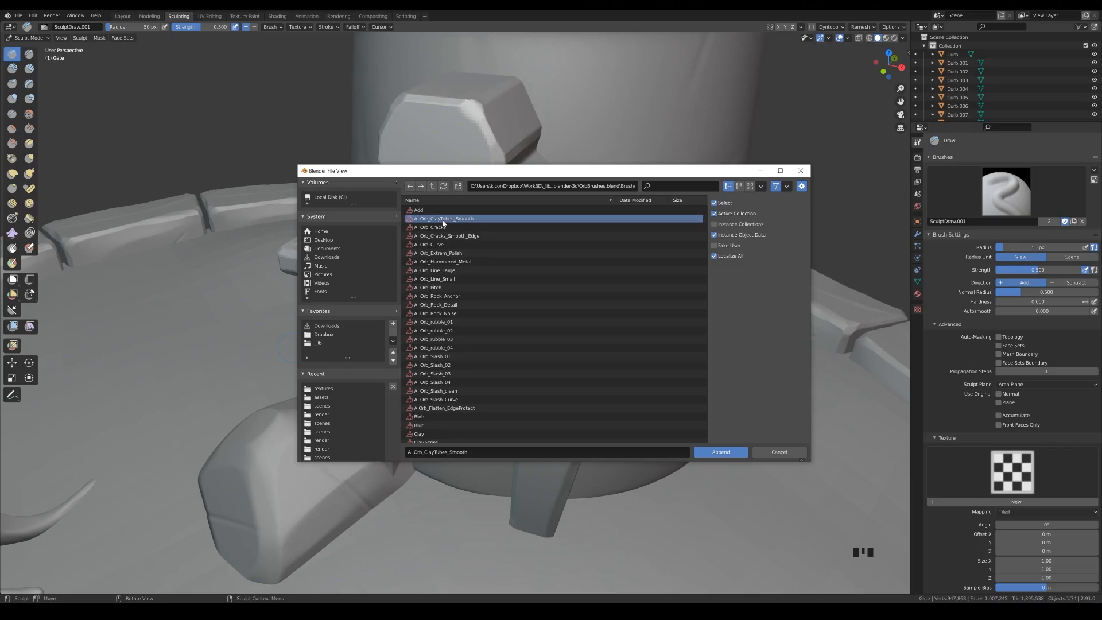
{"action": "left_click", "coordinate": [437, 409], "text": "shift"}
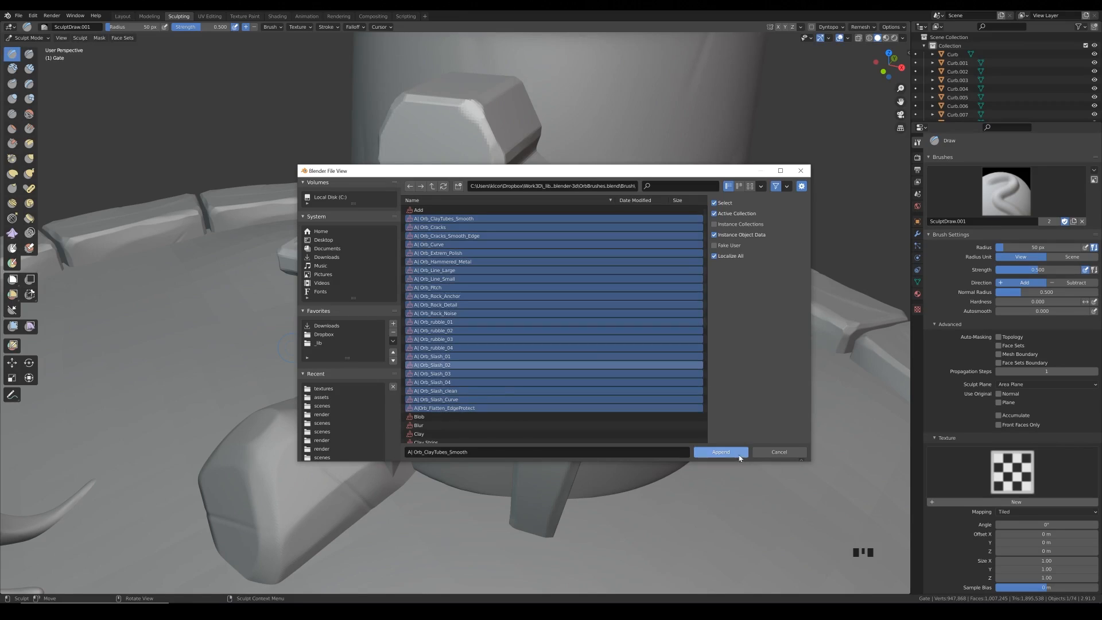
{"action": "left_click", "coordinate": [721, 453]}
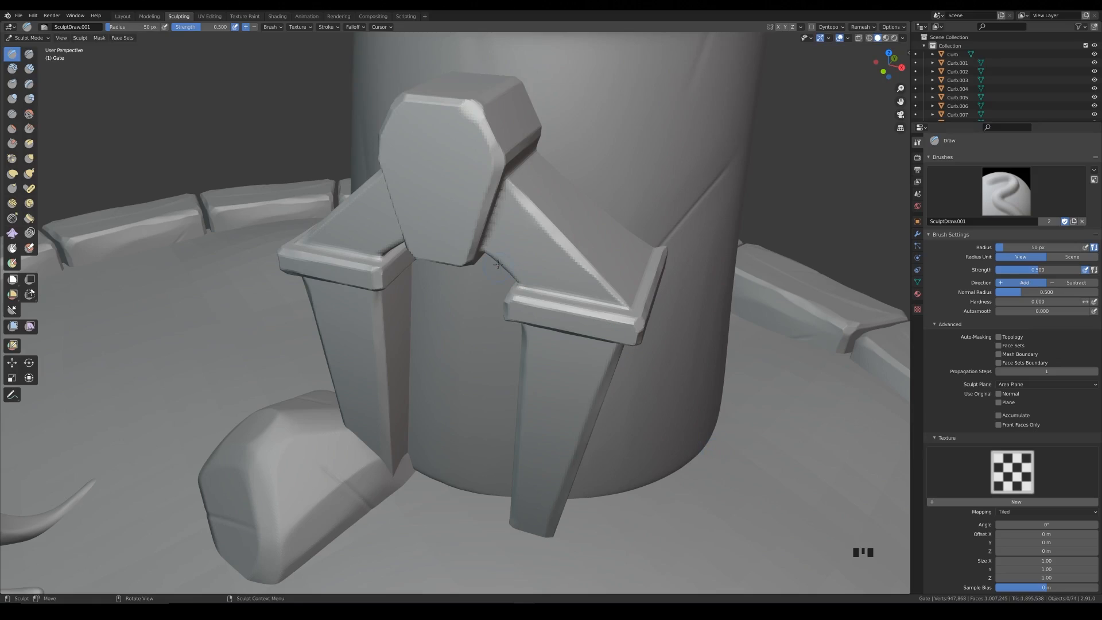
{"action": "key", "text": "ctrl+s"}
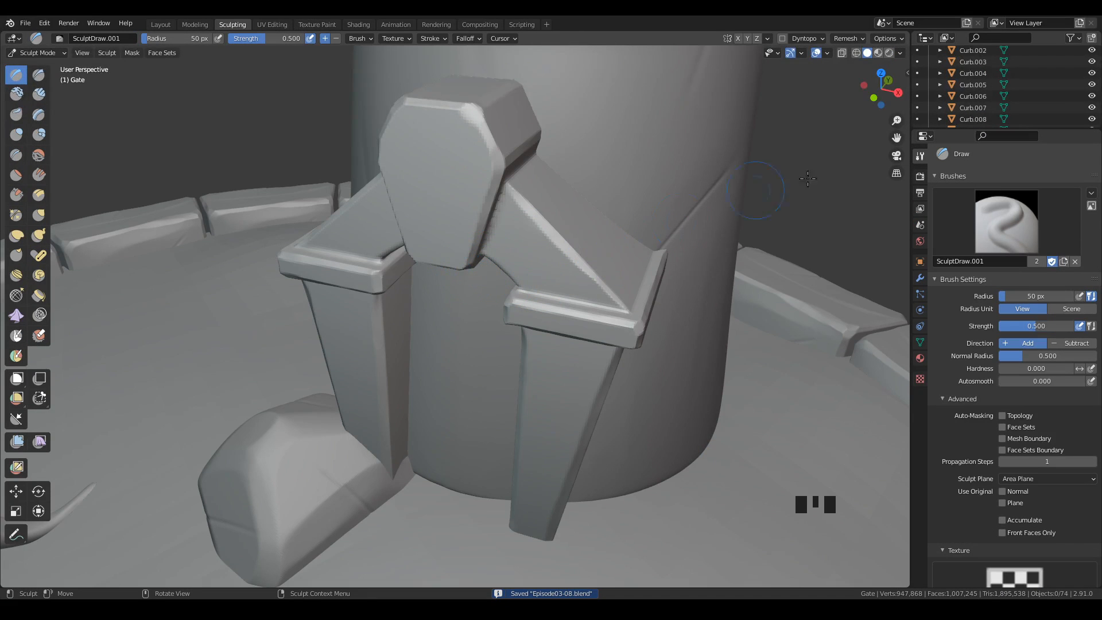
{"action": "key", "text": "ctrl+s"}
Examine which brushes are available under the Draw, Clay Strips and Clay sculpting tools.
{"action": "left_click", "coordinate": [1008, 216]}
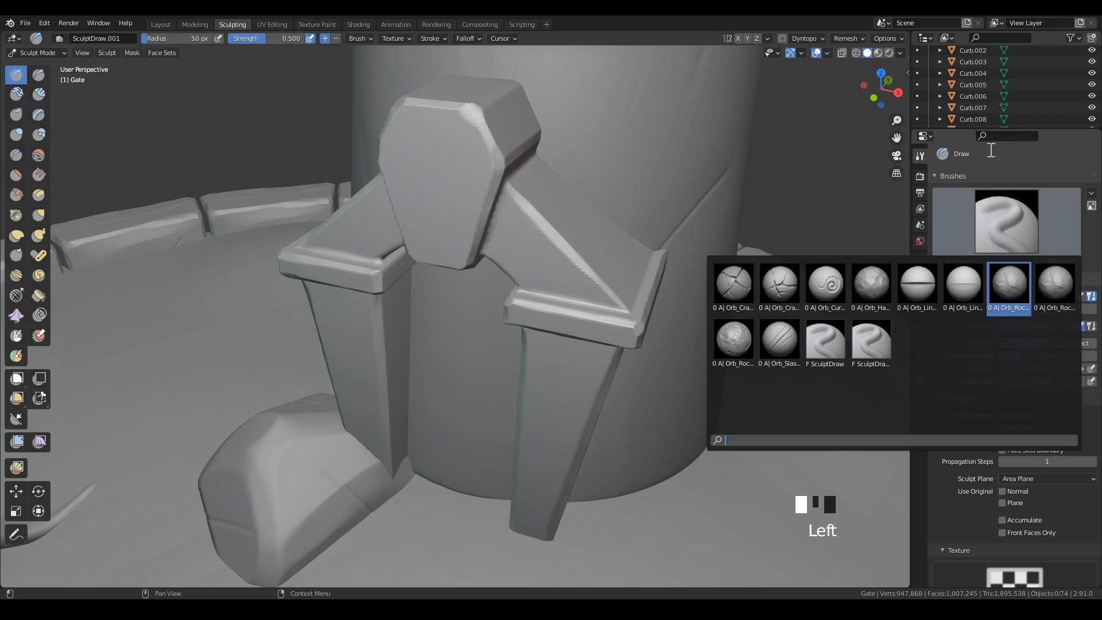
{"action": "left_click", "coordinate": [1020, 166]}
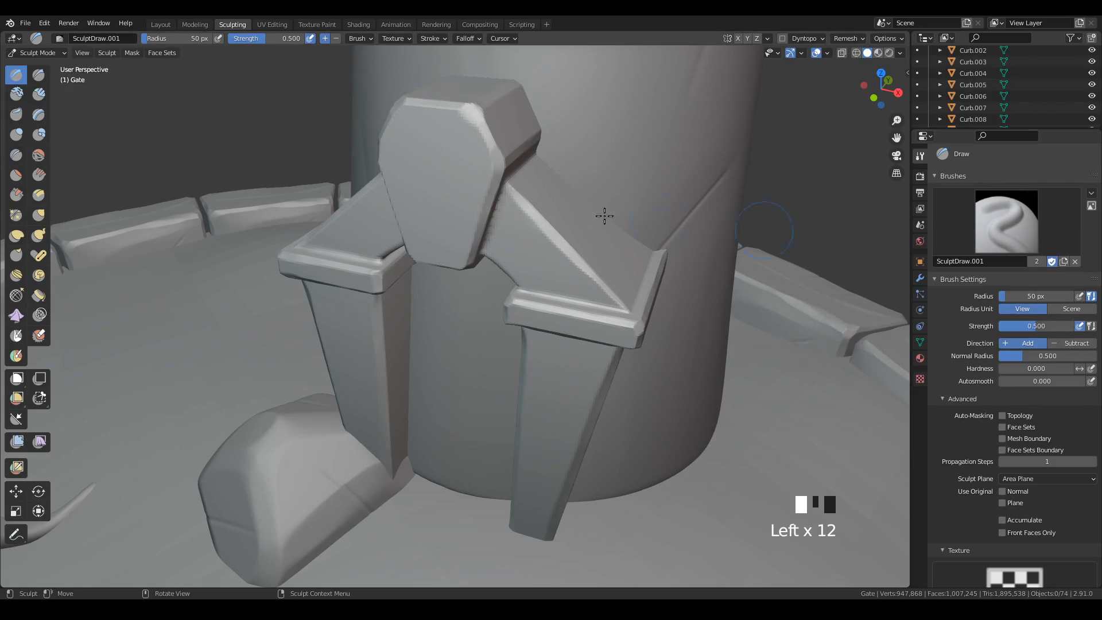
{"action": "left_click", "coordinate": [39, 95]}
{"action": "left_click", "coordinate": [1007, 221]}
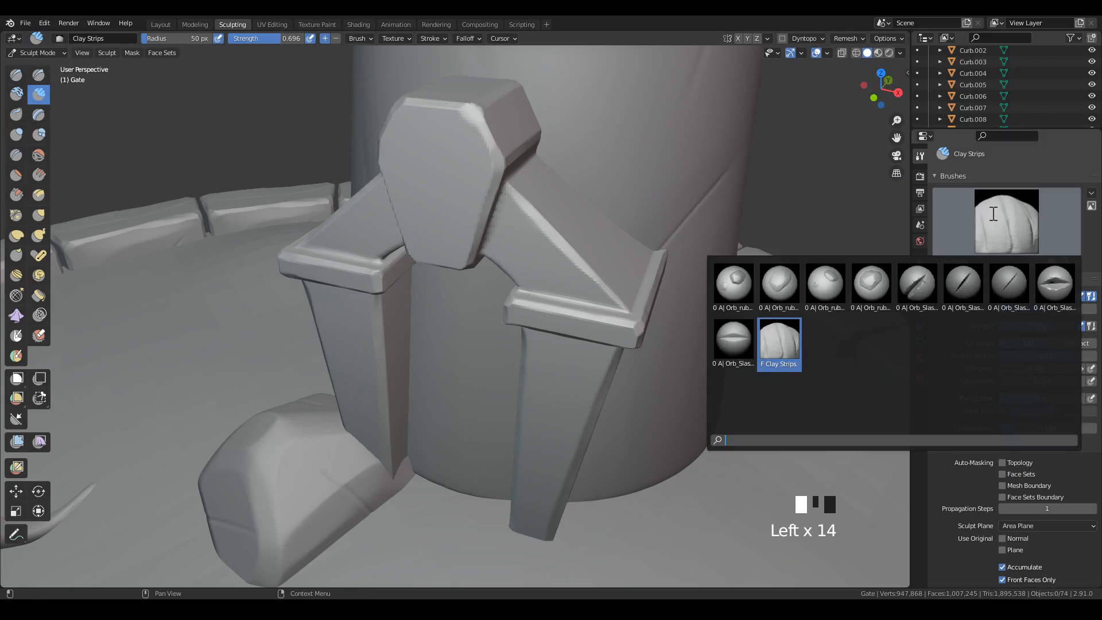
{"action": "left_click", "coordinate": [1013, 293]}
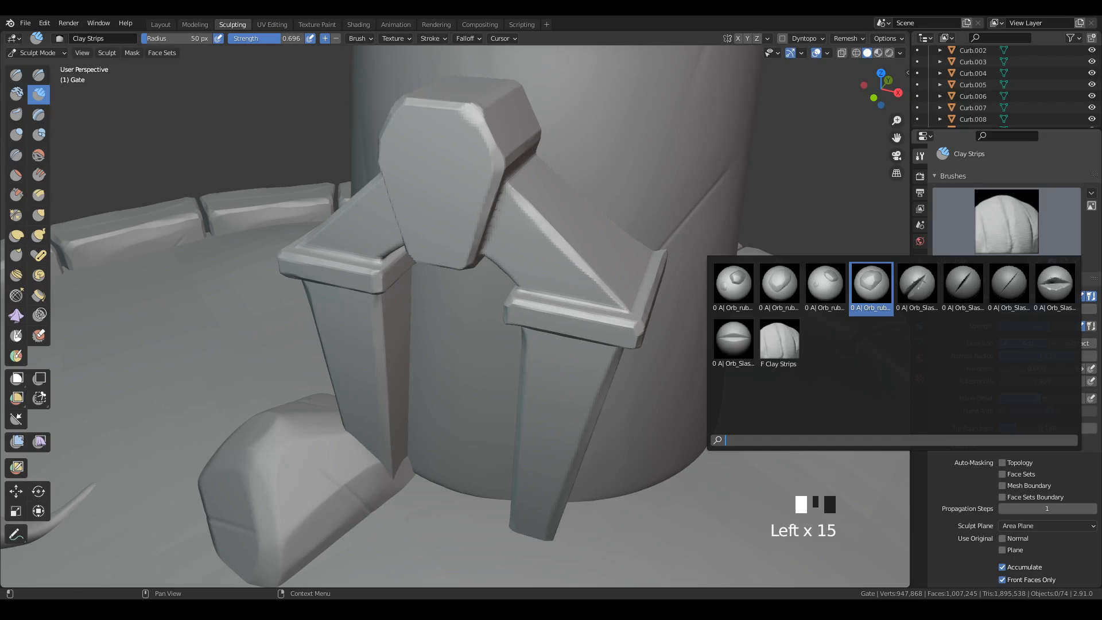
{"action": "left_click", "coordinate": [16, 94]}
{"action": "left_click", "coordinate": [1007, 221]}
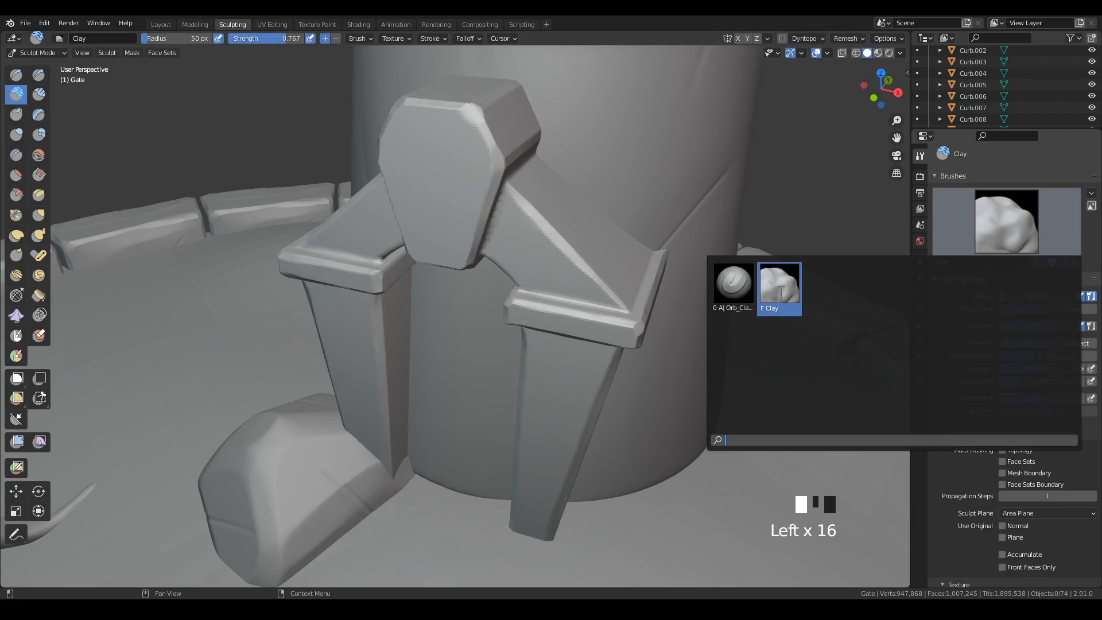
{"action": "left_click", "coordinate": [1042, 173]}
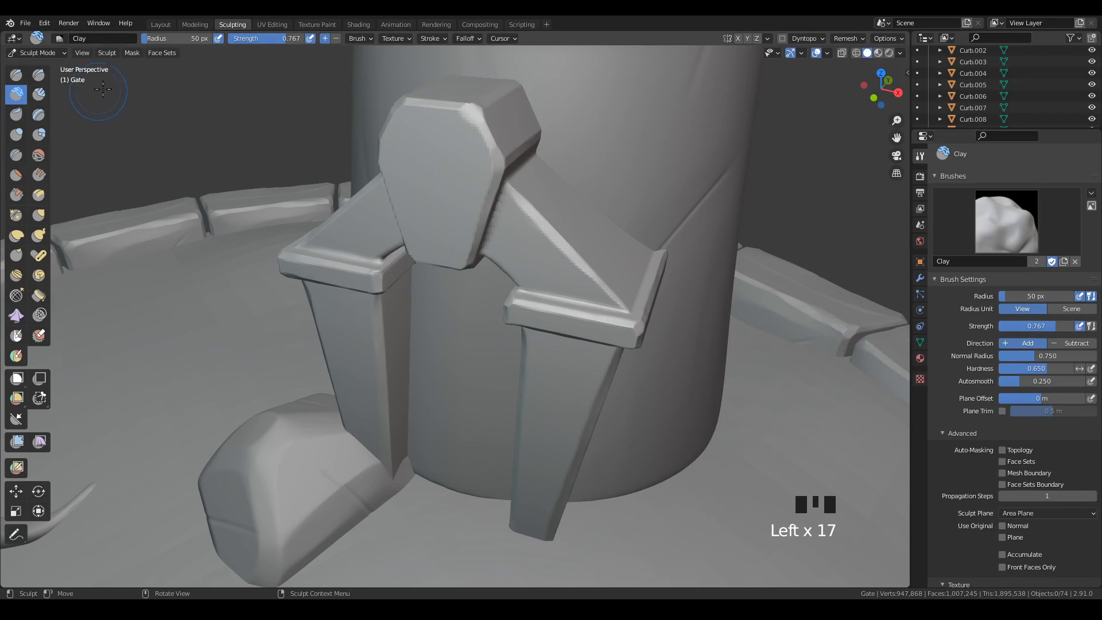
Activate the Draw sculpting tool with the A| Orb_Rock_Detail brush.
{"action": "left_click", "coordinate": [16, 75]}
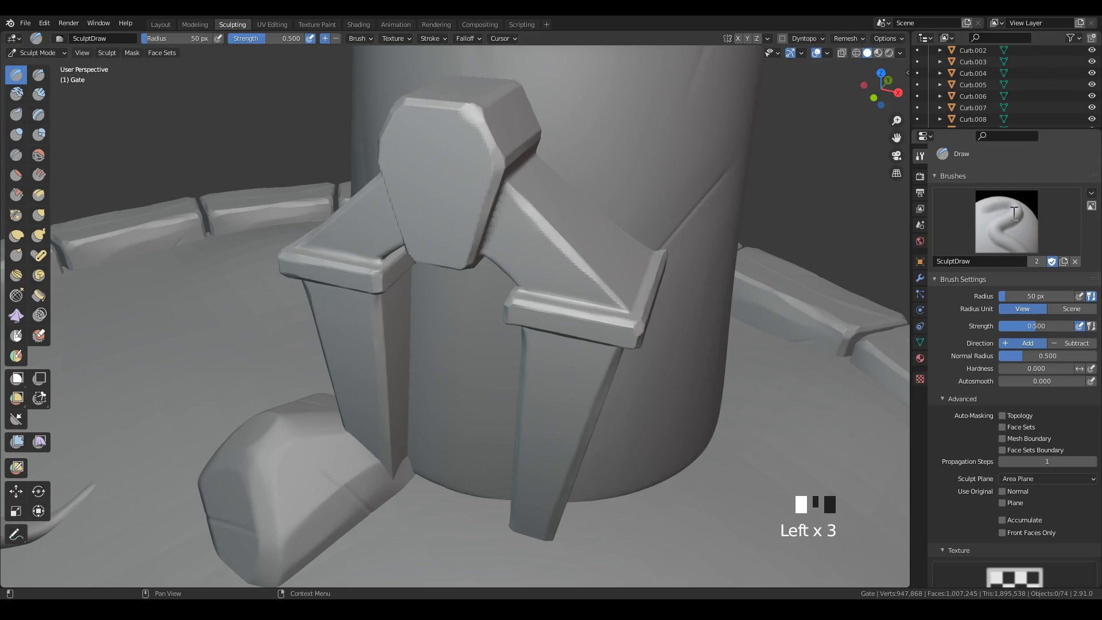
{"action": "left_click", "coordinate": [1013, 213]}
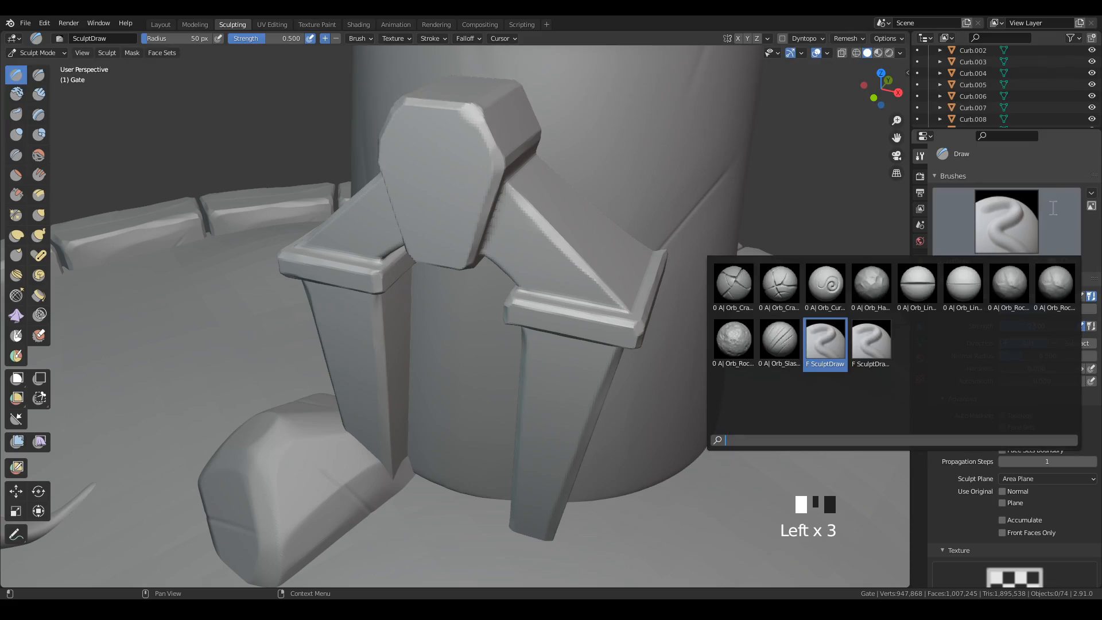
{"action": "left_click", "coordinate": [1060, 288]}
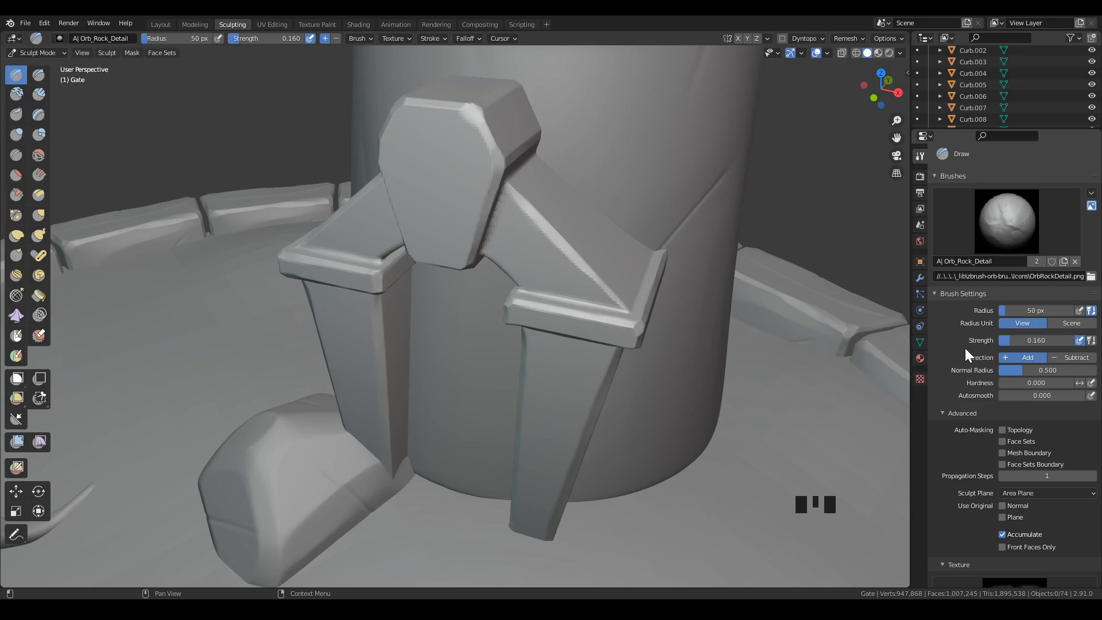
Examine the rock detail brush's settings, including its texture, the available textures, the stroke method and the falloff curve.
{"action": "scroll", "coordinate": [962, 346], "scroll_direction": "down", "scroll_amount": 2}
{"action": "scroll", "coordinate": [962, 362], "scroll_direction": "up", "scroll_amount": 2}
{"action": "scroll", "coordinate": [957, 382], "scroll_direction": "down", "scroll_amount": 11}
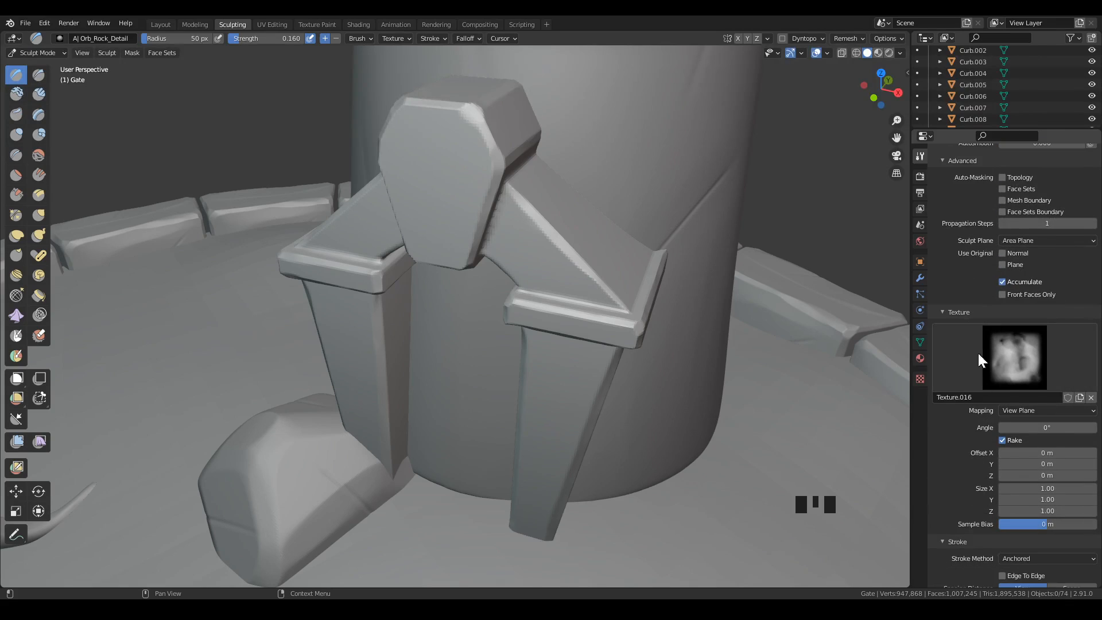
{"action": "scroll", "coordinate": [1028, 365], "scroll_direction": "down", "scroll_amount": 4}
{"action": "left_click", "coordinate": [1008, 264]}
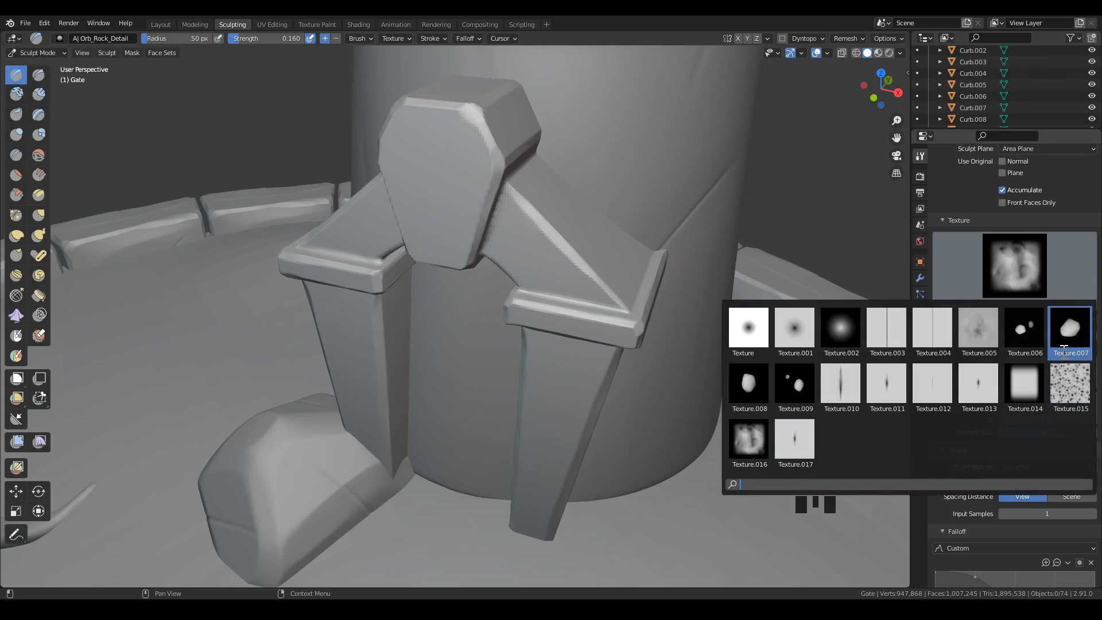
{"action": "left_click", "coordinate": [1013, 268]}
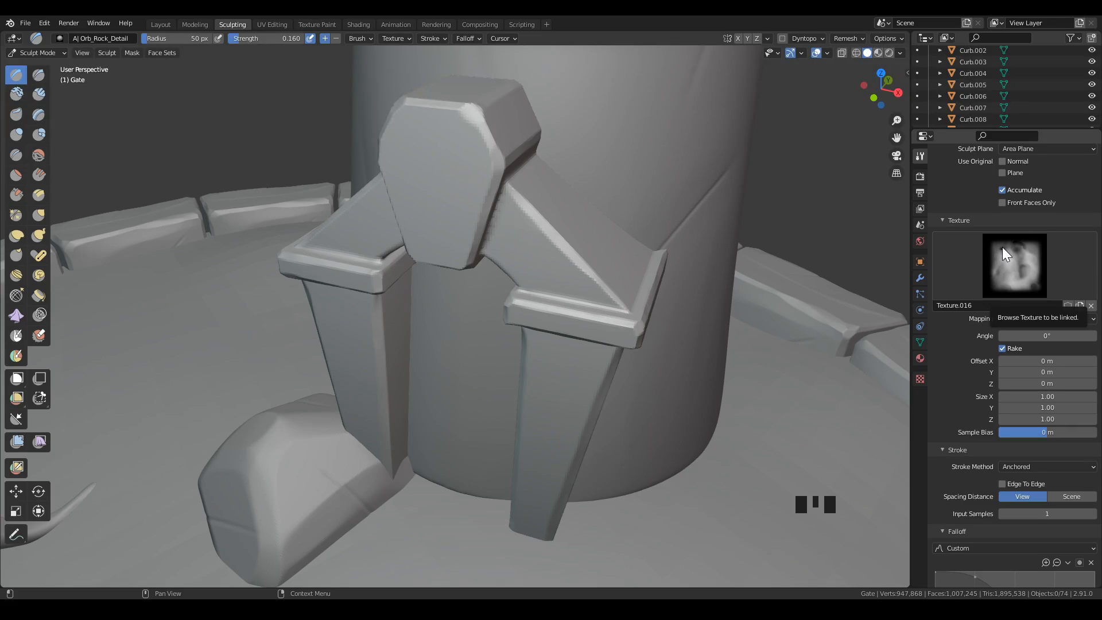
{"action": "scroll", "coordinate": [1002, 246], "scroll_direction": "down", "scroll_amount": 5}
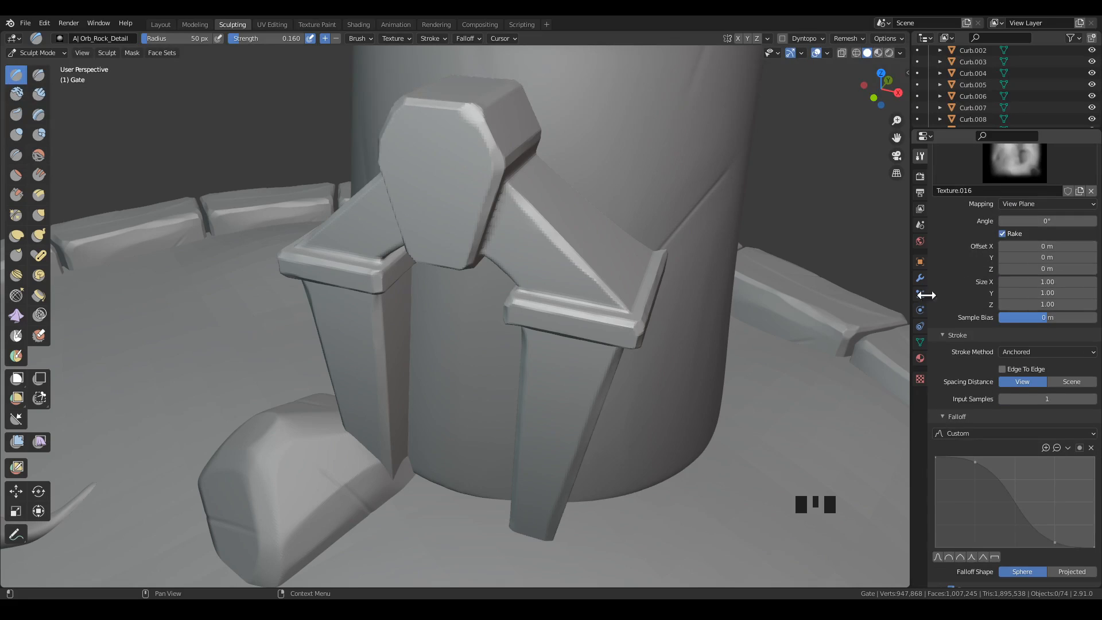
{"action": "left_click", "coordinate": [950, 334]}
{"action": "left_click", "coordinate": [953, 334]}
{"action": "scroll", "coordinate": [979, 338], "scroll_direction": "down", "scroll_amount": 3}
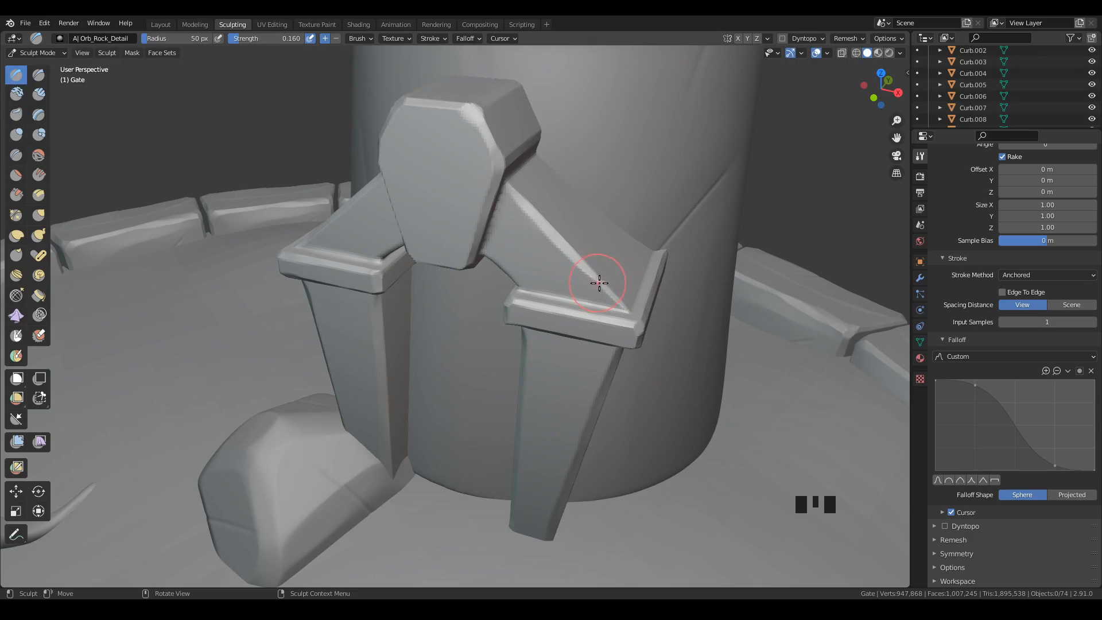
Try the rock detail brush at strength 0.545 on the right pillar's front face, and undo the test.
{"action": "left_click_drag", "start_coordinate": [246, 41], "coordinate": [247, 40]}
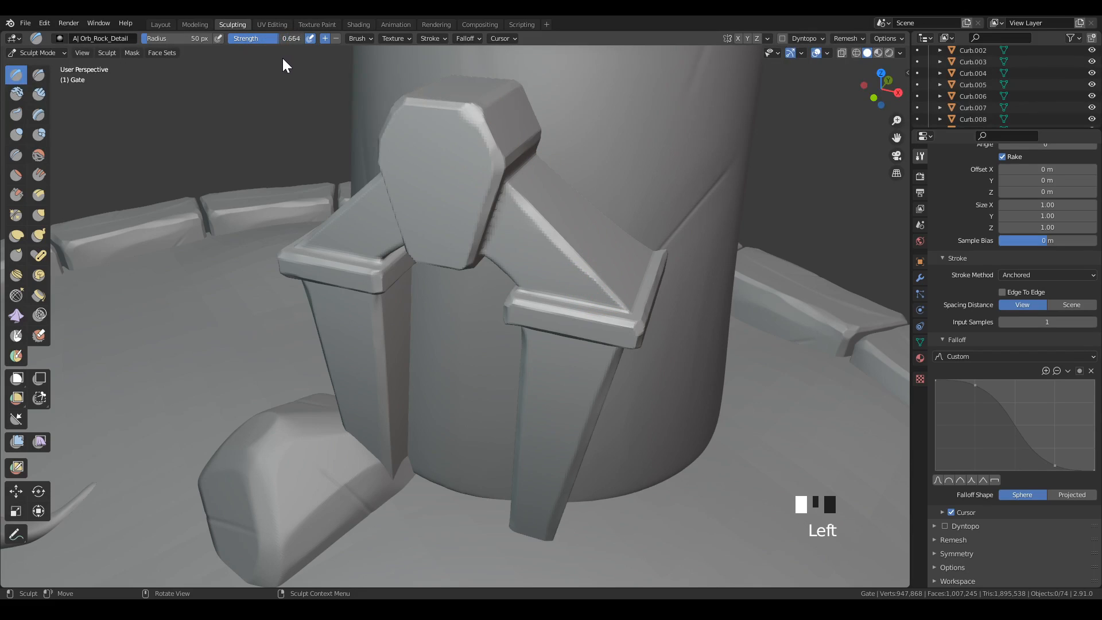
{"action": "left_click_drag", "start_coordinate": [280, 57], "coordinate": [274, 56]}
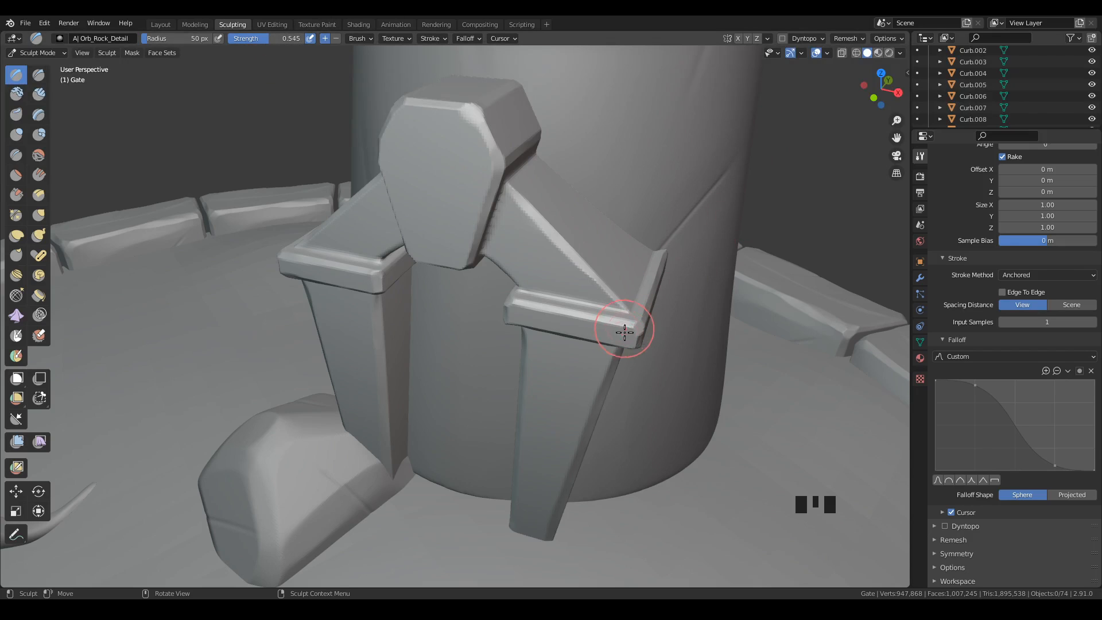
{"action": "middle_click_drag", "start_coordinate": [677, 352], "coordinate": [539, 327]}
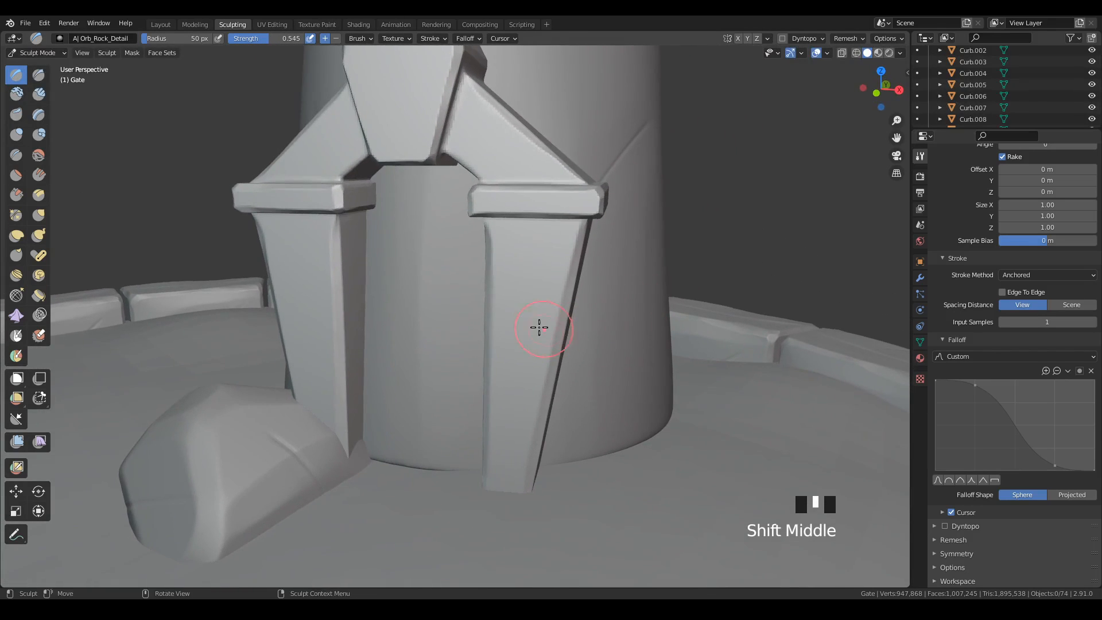
{"action": "mouse_move", "coordinate": [521, 323]}
{"action": "left_mouse_down"}
{"action": "mouse_move", "coordinate": [665, 475]}
{"action": "mouse_move", "coordinate": [725, 467]}
{"action": "mouse_move", "coordinate": [761, 436]}
{"action": "mouse_move", "coordinate": [745, 388]}
{"action": "mouse_move", "coordinate": [694, 391]}
{"action": "mouse_move", "coordinate": [654, 463]}
{"action": "mouse_move", "coordinate": [657, 512]}
{"action": "mouse_move", "coordinate": [679, 517]}
{"action": "mouse_move", "coordinate": [709, 460]}
{"action": "mouse_move", "coordinate": [757, 423]}
{"action": "mouse_move", "coordinate": [759, 375]}
{"action": "mouse_move", "coordinate": [758, 386]}
{"action": "left_mouse_up"}
{"action": "mouse_move", "coordinate": [758, 386]}
{"action": "middle_mouse_down"}
{"action": "mouse_move", "coordinate": [656, 382]}
{"action": "mouse_move", "coordinate": [691, 406]}
{"action": "mouse_move", "coordinate": [785, 379]}
{"action": "mouse_move", "coordinate": [740, 379]}
{"action": "mouse_move", "coordinate": [726, 394]}
{"action": "middle_mouse_up"}
{"action": "key", "text": "ctrl+z"}
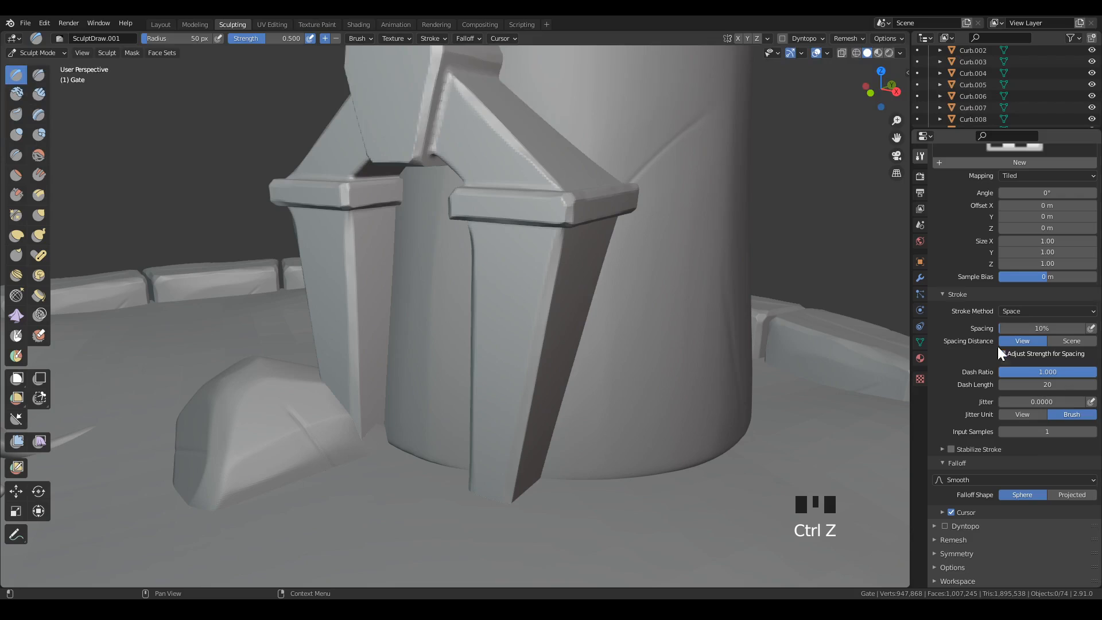
Choose the A| Orb_Rock_Detail brush for Draw again and stamp rock detail onto the right pillar's front face.
{"action": "scroll", "coordinate": [998, 352], "scroll_direction": "up", "scroll_amount": 15}
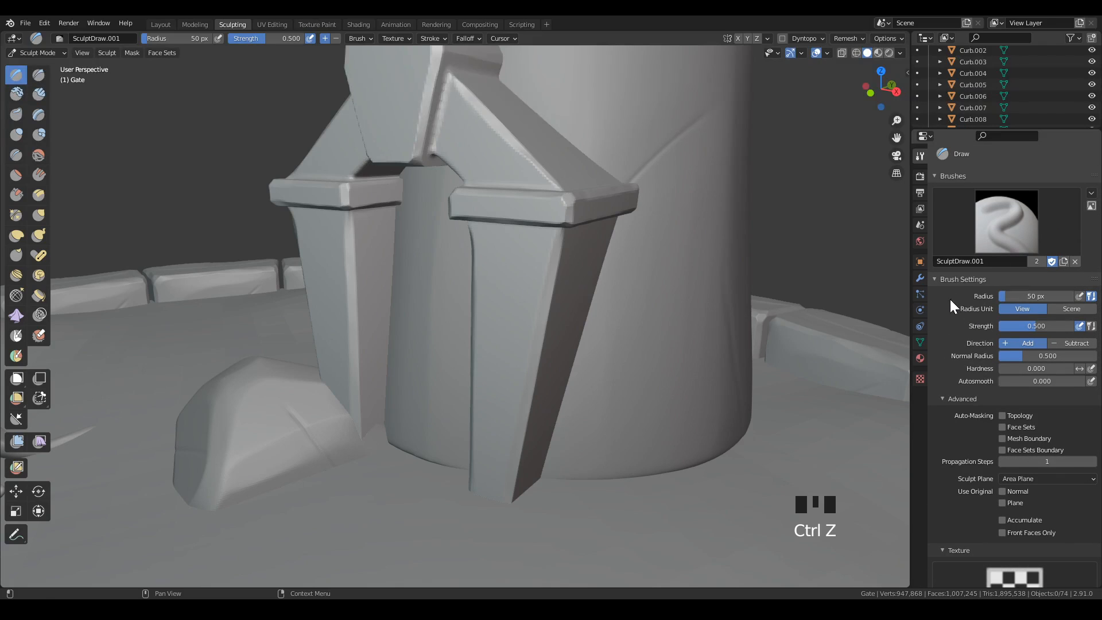
{"action": "left_click", "coordinate": [1011, 231]}
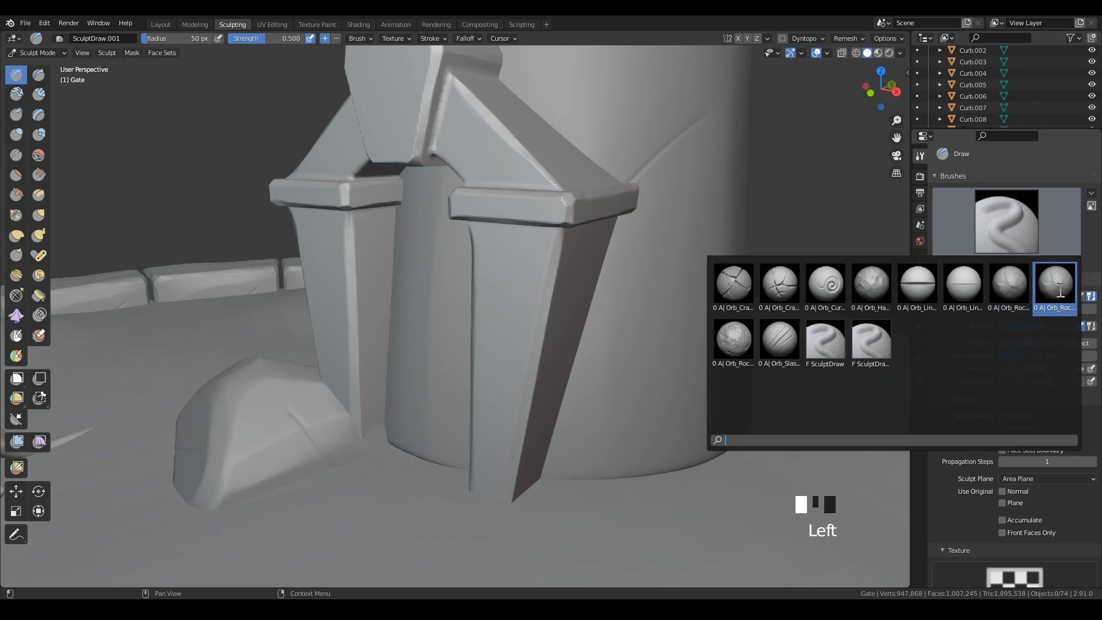
{"action": "left_click", "coordinate": [1059, 289]}
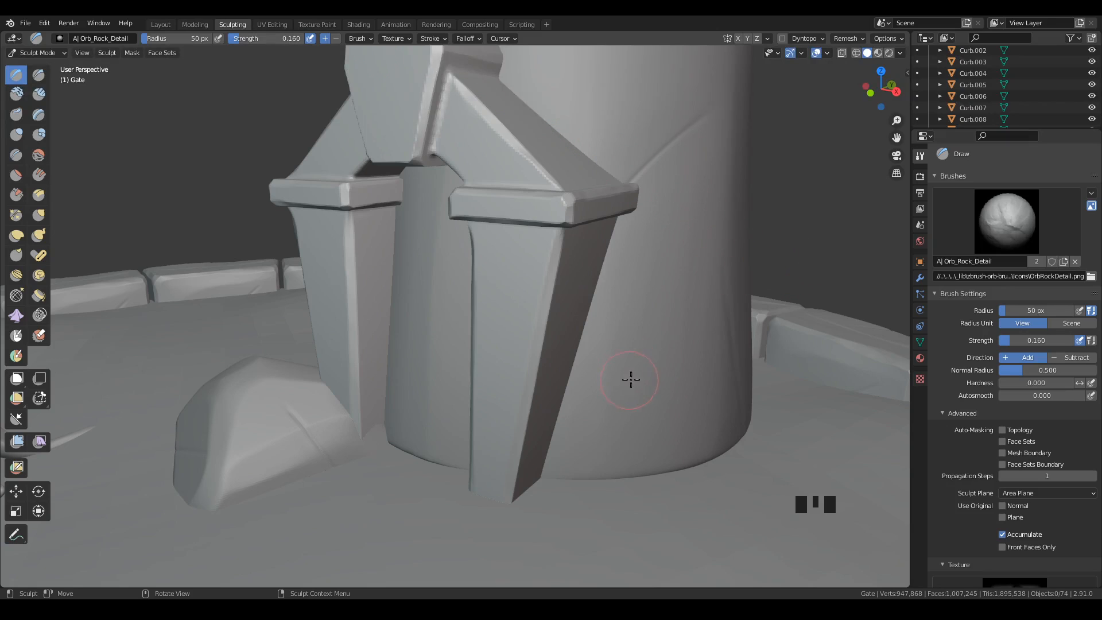
{"action": "middle_click_drag", "start_coordinate": [630, 379], "coordinate": [539, 283]}
{"action": "mouse_move", "coordinate": [526, 294]}
{"action": "left_mouse_down"}
{"action": "mouse_move", "coordinate": [605, 472]}
{"action": "mouse_move", "coordinate": [689, 497]}
{"action": "mouse_move", "coordinate": [771, 360]}
{"action": "mouse_move", "coordinate": [731, 374]}
{"action": "mouse_move", "coordinate": [693, 491]}
{"action": "left_mouse_up"}
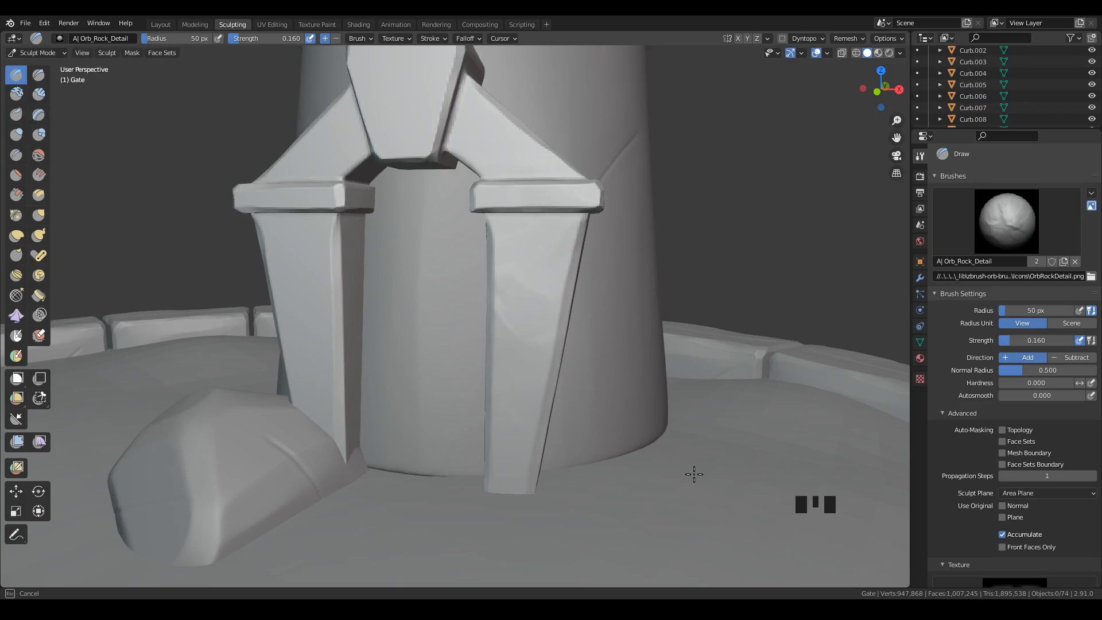
{"action": "middle_click_drag", "start_coordinate": [694, 475], "coordinate": [752, 364]}
Stamp rock detail onto the upper and lower parts of the right pillar's outer side face.
{"action": "mouse_move", "coordinate": [559, 337]}
{"action": "middle_mouse_down"}
{"action": "mouse_move", "coordinate": [677, 369]}
{"action": "mouse_move", "coordinate": [596, 364]}
{"action": "mouse_move", "coordinate": [568, 345]}
{"action": "middle_mouse_up"}
{"action": "mouse_move", "coordinate": [517, 308]}
{"action": "left_mouse_down"}
{"action": "mouse_move", "coordinate": [577, 376]}
{"action": "mouse_move", "coordinate": [563, 204]}
{"action": "mouse_move", "coordinate": [468, 351]}
{"action": "mouse_move", "coordinate": [785, 366]}
{"action": "mouse_move", "coordinate": [703, 338]}
{"action": "mouse_move", "coordinate": [653, 188]}
{"action": "left_mouse_up"}
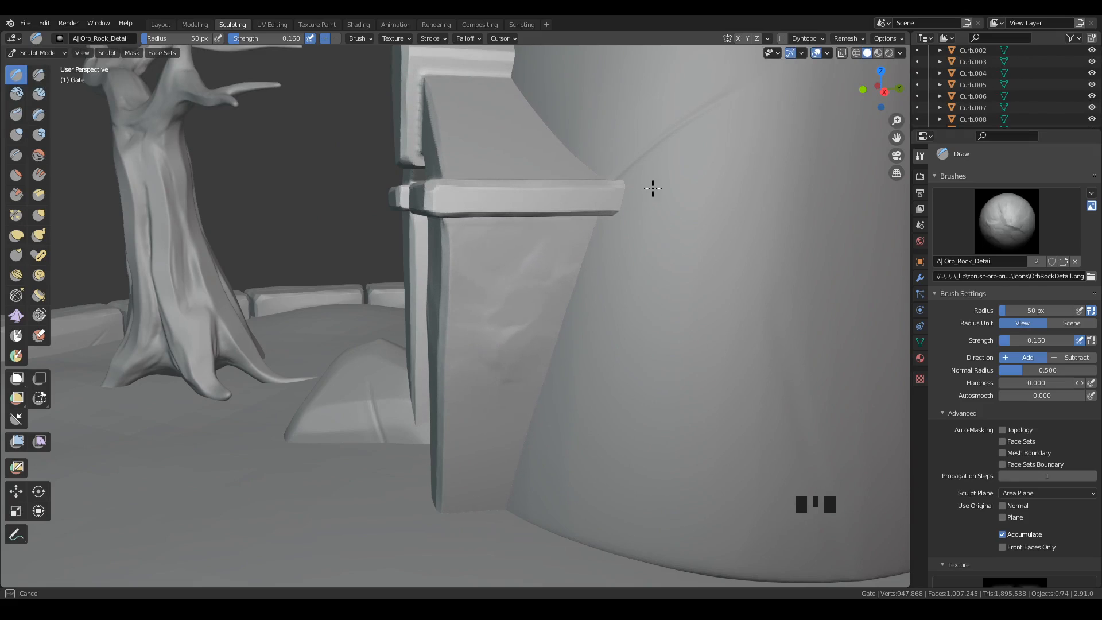
{"action": "mouse_move", "coordinate": [511, 476]}
{"action": "left_mouse_down"}
{"action": "mouse_move", "coordinate": [514, 505]}
{"action": "mouse_move", "coordinate": [607, 560]}
{"action": "left_mouse_up"}
Stamp rock detail onto the front face of the left pillar below its cap.
{"action": "mouse_move", "coordinate": [619, 522]}
{"action": "left_mouse_down"}
{"action": "mouse_move", "coordinate": [664, 448]}
{"action": "mouse_move", "coordinate": [694, 359]}
{"action": "mouse_move", "coordinate": [726, 345]}
{"action": "left_mouse_up"}
{"action": "mouse_move", "coordinate": [651, 416]}
{"action": "middle_mouse_down"}
{"action": "mouse_move", "coordinate": [721, 408]}
{"action": "mouse_move", "coordinate": [768, 443]}
{"action": "mouse_move", "coordinate": [615, 387]}
{"action": "mouse_move", "coordinate": [654, 384]}
{"action": "mouse_move", "coordinate": [668, 331]}
{"action": "mouse_move", "coordinate": [645, 460]}
{"action": "mouse_move", "coordinate": [622, 404]}
{"action": "mouse_move", "coordinate": [628, 369]}
{"action": "mouse_move", "coordinate": [684, 364]}
{"action": "mouse_move", "coordinate": [713, 308]}
{"action": "mouse_move", "coordinate": [669, 357]}
{"action": "middle_mouse_up"}
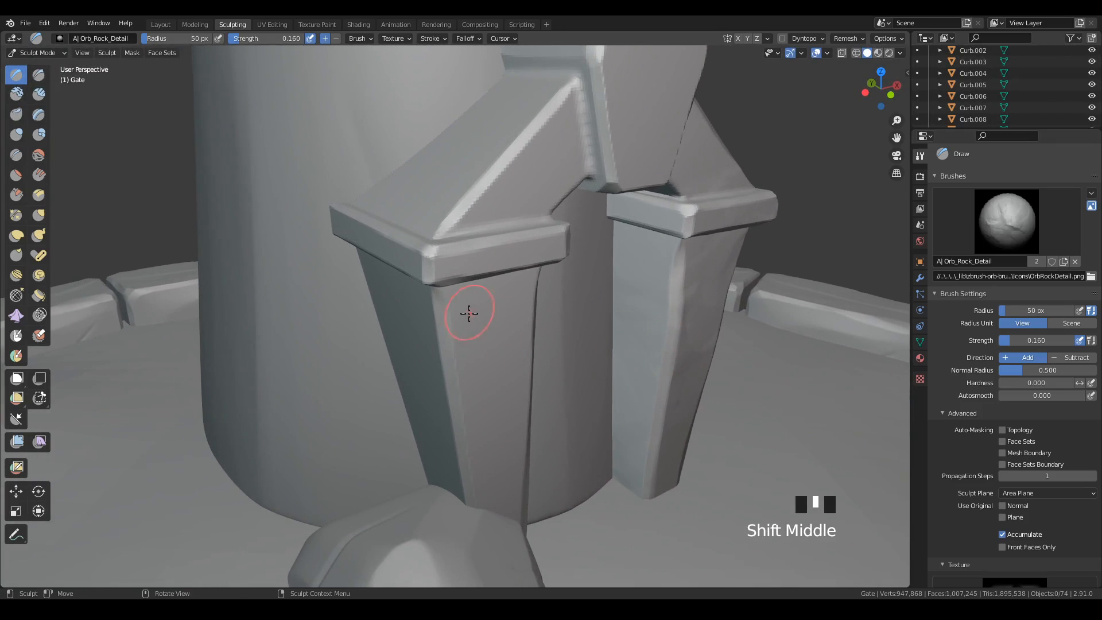
{"action": "mouse_move", "coordinate": [469, 314]}
{"action": "left_mouse_down"}
{"action": "mouse_move", "coordinate": [633, 438]}
{"action": "mouse_move", "coordinate": [905, 528]}
{"action": "mouse_move", "coordinate": [920, 461]}
{"action": "mouse_move", "coordinate": [776, 274]}
{"action": "mouse_move", "coordinate": [711, 274]}
{"action": "left_mouse_up"}
{"action": "mouse_move", "coordinate": [714, 327]}
{"action": "left_mouse_down"}
{"action": "mouse_move", "coordinate": [504, 140]}
{"action": "mouse_move", "coordinate": [617, 235]}
{"action": "left_mouse_up"}
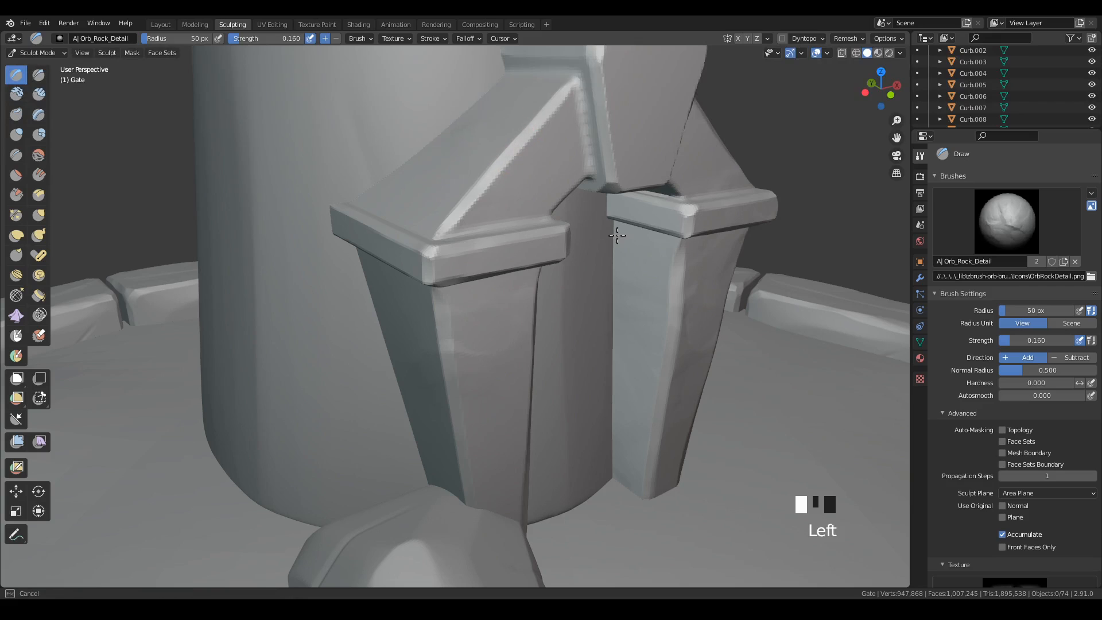
Stamp rock detail onto the gate's keystone front and the sloped arch pieces above the pillars.
{"action": "middle_click_drag", "start_coordinate": [518, 221], "coordinate": [686, 316]}
{"action": "left_click_drag", "start_coordinate": [509, 191], "coordinate": [611, 282]}
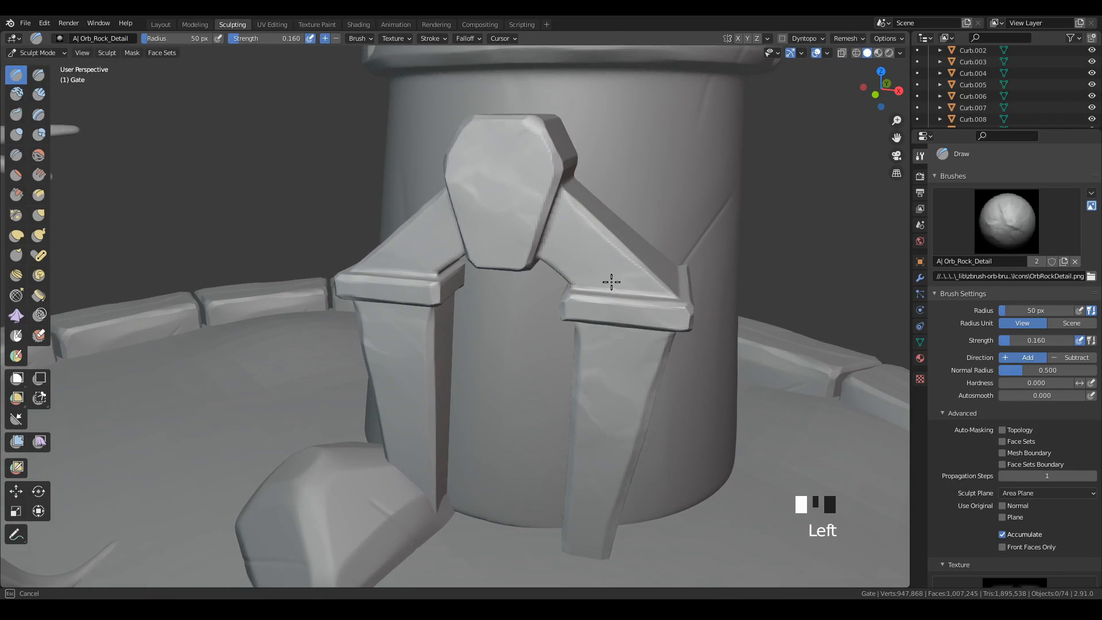
{"action": "middle_click_drag", "start_coordinate": [714, 457], "coordinate": [657, 393]}
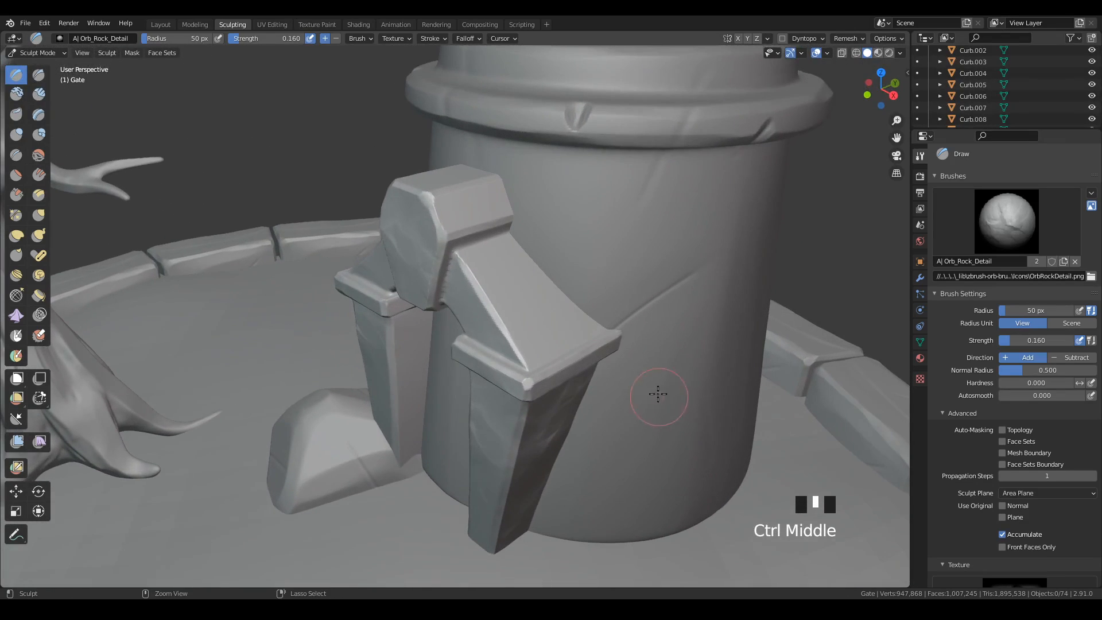
{"action": "left_click_drag", "start_coordinate": [527, 310], "coordinate": [672, 416]}
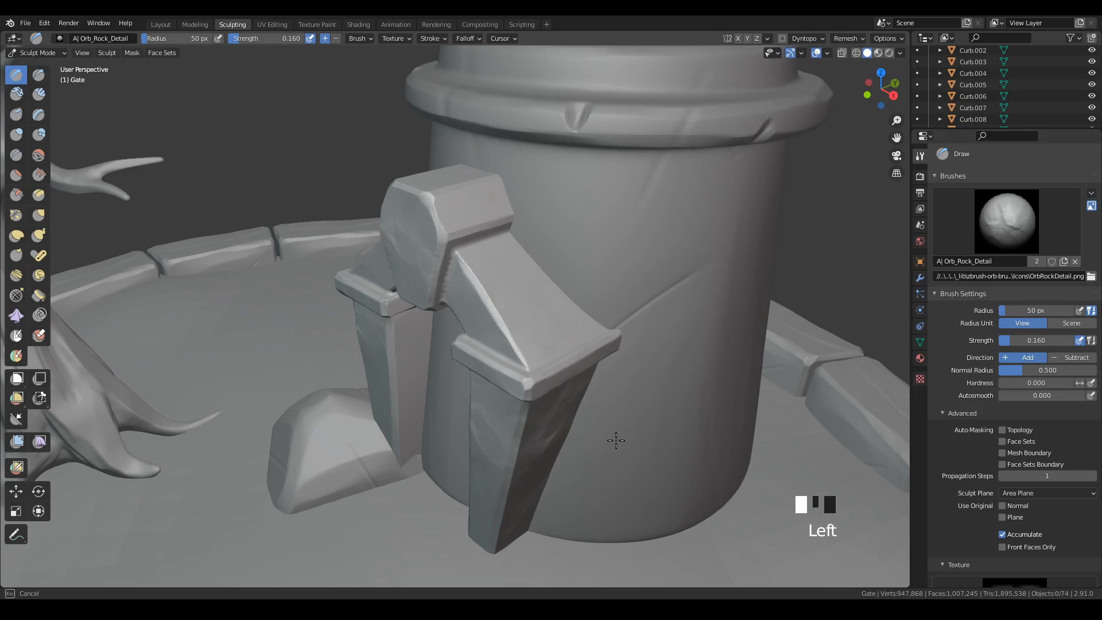
{"action": "left_click_drag", "start_coordinate": [582, 470], "coordinate": [604, 456]}
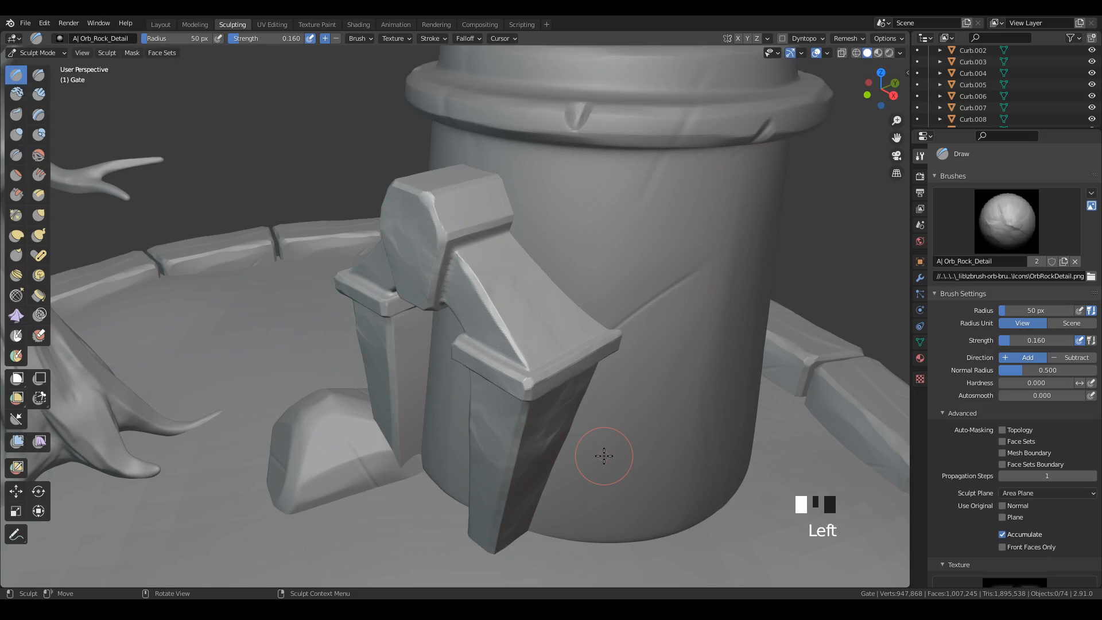
{"action": "left_click", "coordinate": [603, 392]}
Choose the A| Orb_Line_Large brush for the Draw tool.
{"action": "left_click", "coordinate": [1016, 223]}
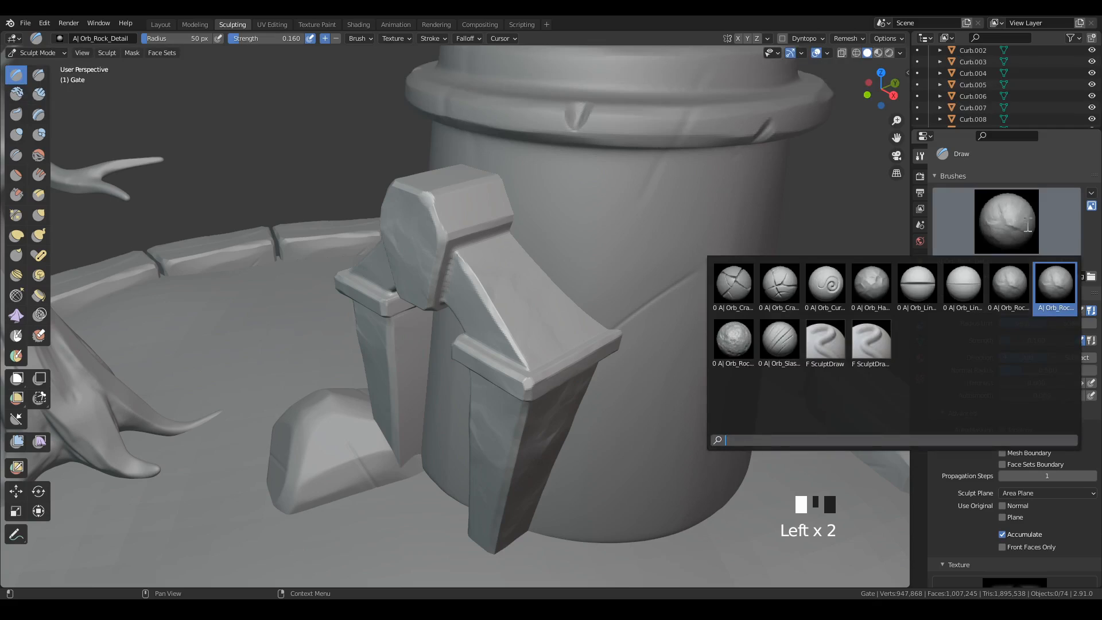
{"action": "key", "text": "Left"}
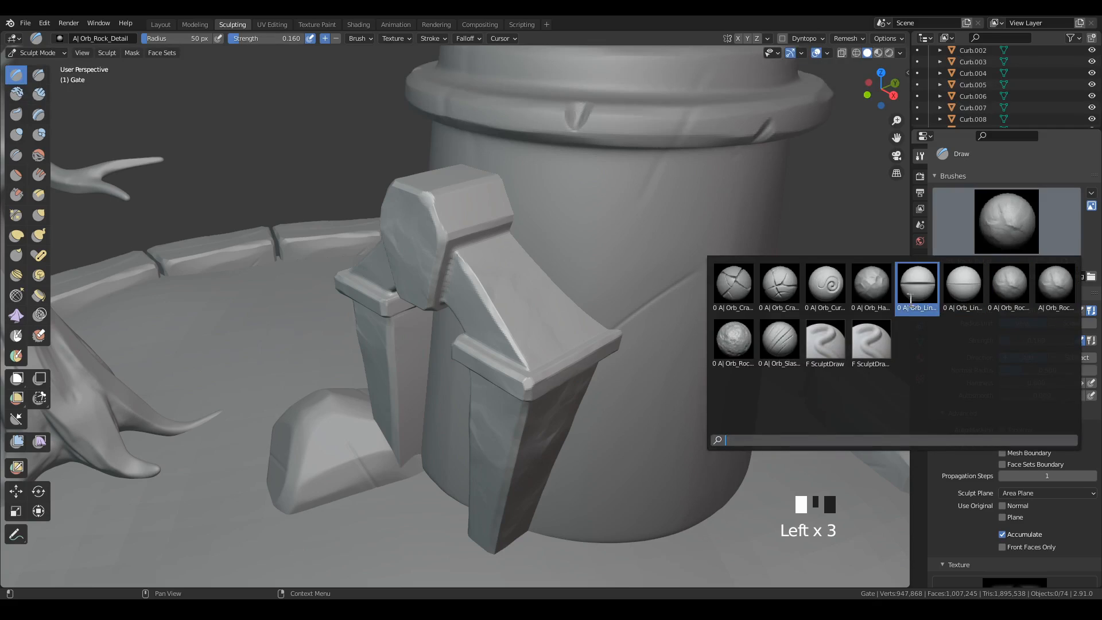
{"action": "left_click", "coordinate": [920, 293]}
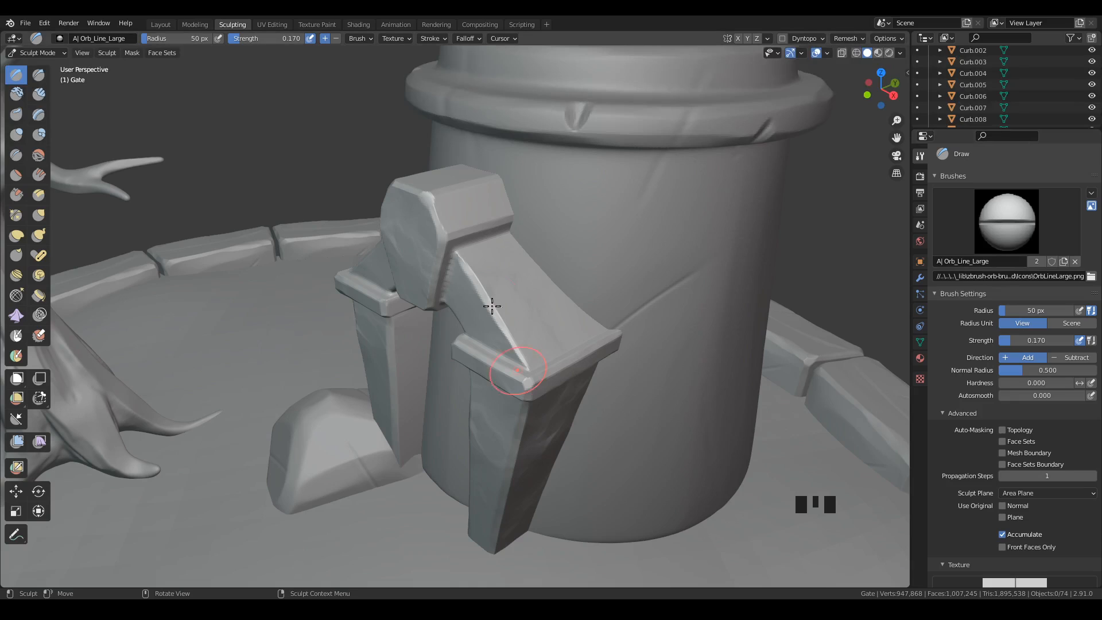
Try cutting a crack line across the front edge of the right sloped arch piece, and undo it.
{"action": "left_click_drag", "start_coordinate": [487, 316], "coordinate": [494, 310]}
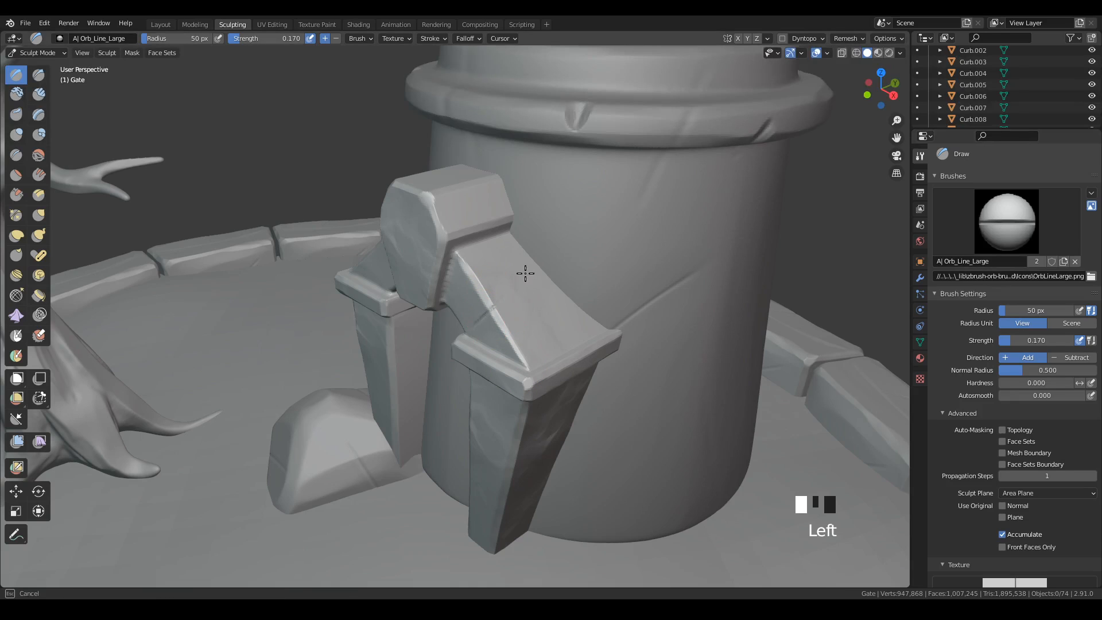
{"action": "mouse_move", "coordinate": [528, 234]}
{"action": "left_mouse_down"}
{"action": "mouse_move", "coordinate": [546, 268]}
{"action": "mouse_move", "coordinate": [536, 270]}
{"action": "left_mouse_up"}
{"action": "mouse_move", "coordinate": [546, 373]}
{"action": "middle_mouse_down"}
{"action": "mouse_move", "coordinate": [640, 362]}
{"action": "mouse_move", "coordinate": [602, 345]}
{"action": "mouse_move", "coordinate": [537, 381]}
{"action": "mouse_move", "coordinate": [551, 379]}
{"action": "middle_mouse_up"}
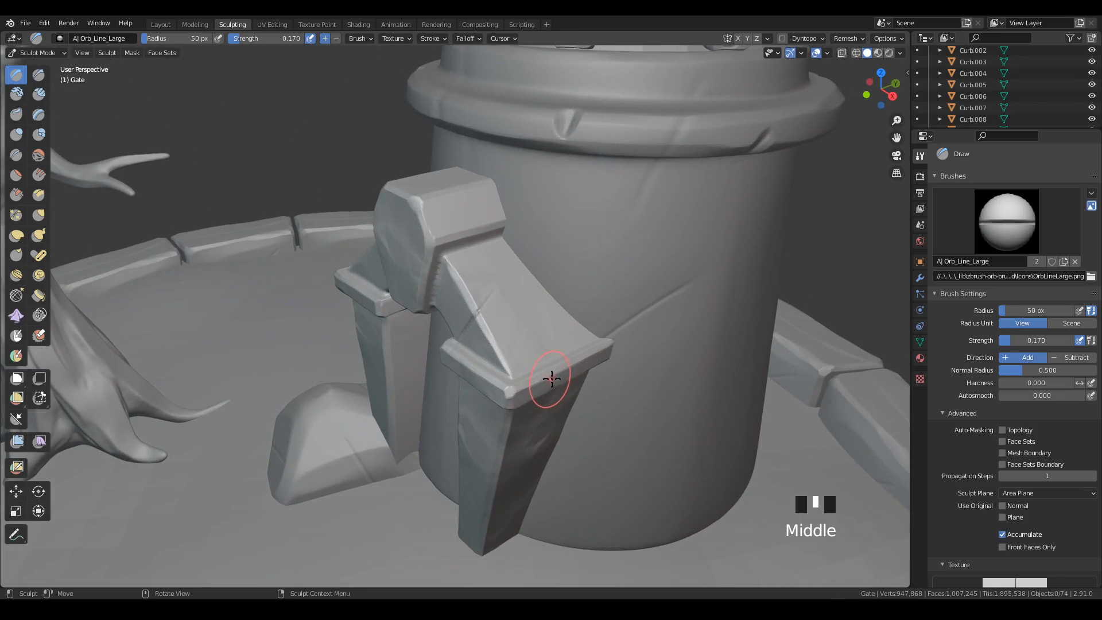
{"action": "mouse_move", "coordinate": [602, 443]}
{"action": "middle_mouse_down", "text": "shift"}
{"action": "mouse_move", "coordinate": [602, 349]}
{"action": "mouse_move", "coordinate": [575, 342]}
{"action": "mouse_move", "coordinate": [576, 361]}
{"action": "mouse_move", "coordinate": [585, 344]}
{"action": "mouse_move", "coordinate": [566, 351]}
{"action": "middle_mouse_up", "text": "shift"}
{"action": "key", "text": "ctrl+z"}
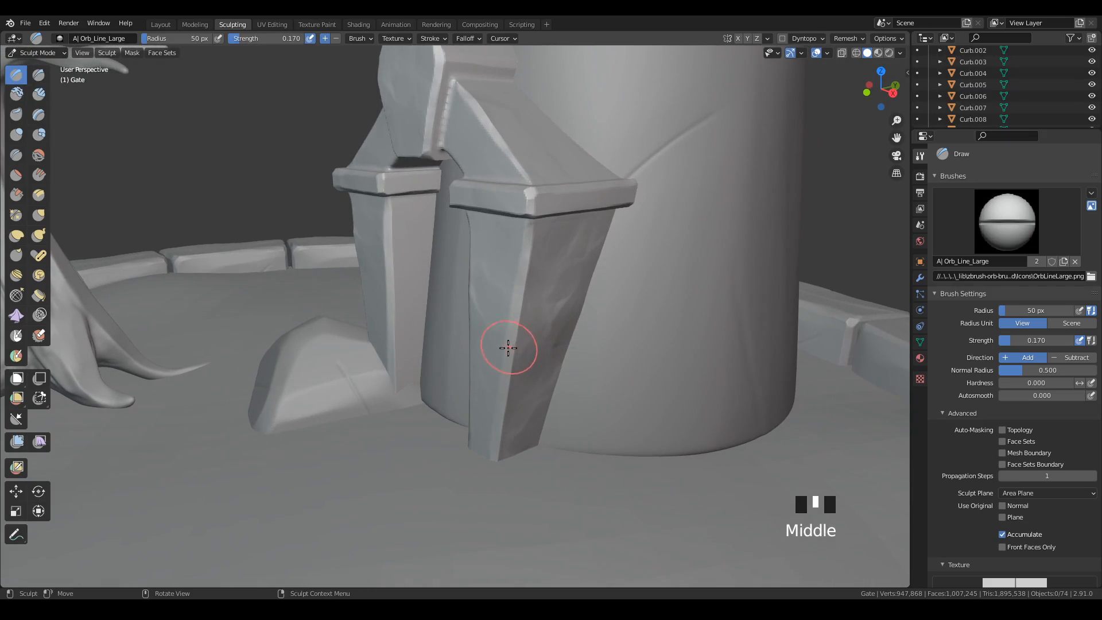
Cut a diagonal crack line across the right pillar's front outer edge and another into the left pillar below its cap.
{"action": "mouse_move", "coordinate": [508, 348]}
{"action": "left_mouse_down"}
{"action": "mouse_move", "coordinate": [602, 258]}
{"action": "mouse_move", "coordinate": [561, 291]}
{"action": "mouse_move", "coordinate": [589, 281]}
{"action": "left_mouse_up"}
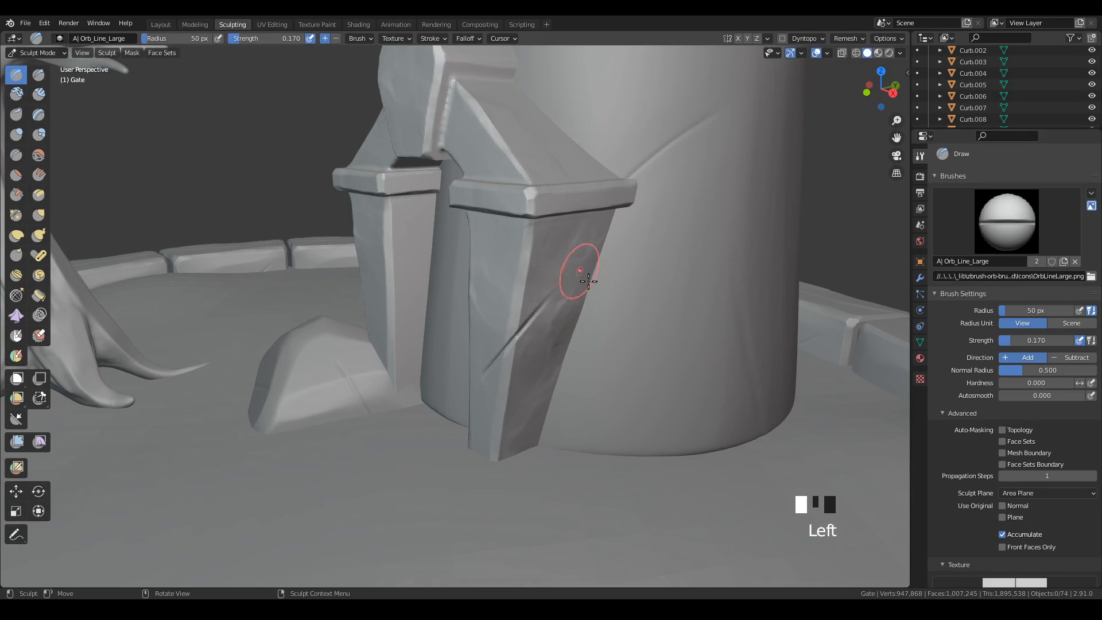
{"action": "mouse_move", "coordinate": [588, 282]}
{"action": "middle_mouse_down"}
{"action": "mouse_move", "coordinate": [561, 429]}
{"action": "mouse_move", "coordinate": [554, 406]}
{"action": "mouse_move", "coordinate": [684, 401]}
{"action": "mouse_move", "coordinate": [636, 434]}
{"action": "mouse_move", "coordinate": [652, 441]}
{"action": "mouse_move", "coordinate": [643, 437]}
{"action": "middle_mouse_up"}
{"action": "left_click_drag", "start_coordinate": [408, 267], "coordinate": [385, 227]}
{"action": "middle_click_drag", "start_coordinate": [385, 227], "coordinate": [586, 278]}
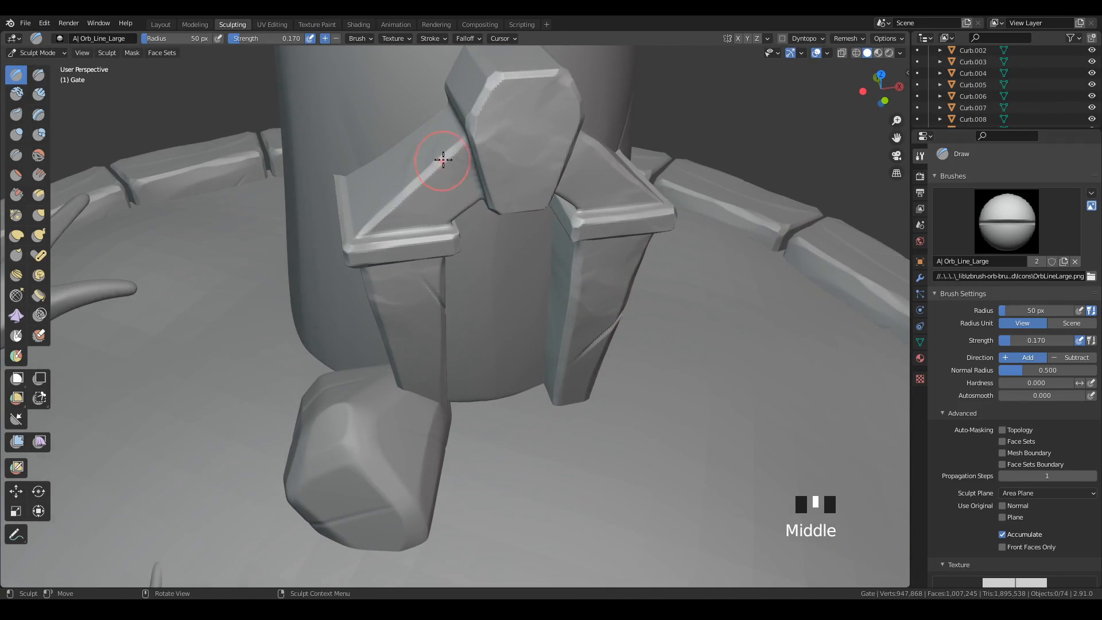
Try crack lines on the left sloped arch piece and the keystone's edge, and undo the last stroke.
{"action": "left_click_drag", "start_coordinate": [417, 181], "coordinate": [481, 221]}
{"action": "middle_click_drag", "start_coordinate": [682, 264], "coordinate": [617, 236]}
{"action": "mouse_move", "coordinate": [516, 97]}
{"action": "left_mouse_down"}
{"action": "mouse_move", "coordinate": [510, 114]}
{"action": "mouse_move", "coordinate": [537, 163]}
{"action": "mouse_move", "coordinate": [637, 189]}
{"action": "left_mouse_up"}
{"action": "mouse_move", "coordinate": [733, 209]}
{"action": "middle_mouse_down"}
{"action": "mouse_move", "coordinate": [768, 229]}
{"action": "mouse_move", "coordinate": [743, 316]}
{"action": "mouse_move", "coordinate": [667, 291]}
{"action": "middle_mouse_up"}
{"action": "key", "text": "ctrl+z"}
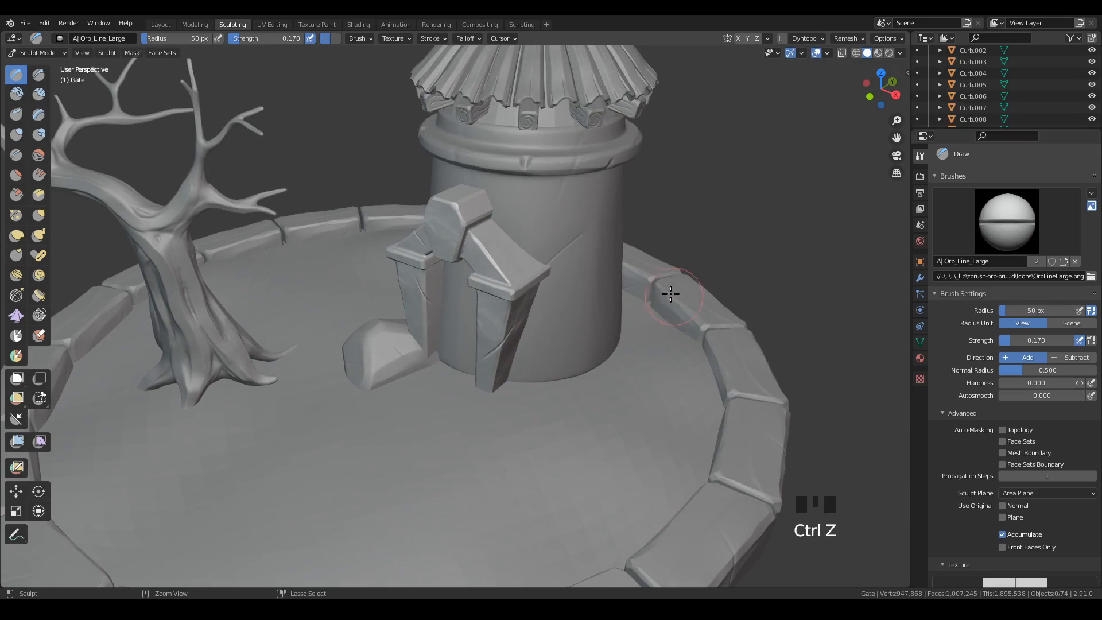
Cut a crack line into the upper front of the gate's keystone and save the file.
{"action": "middle_click_drag", "start_coordinate": [590, 291], "coordinate": [496, 277], "text": "ctrl"}
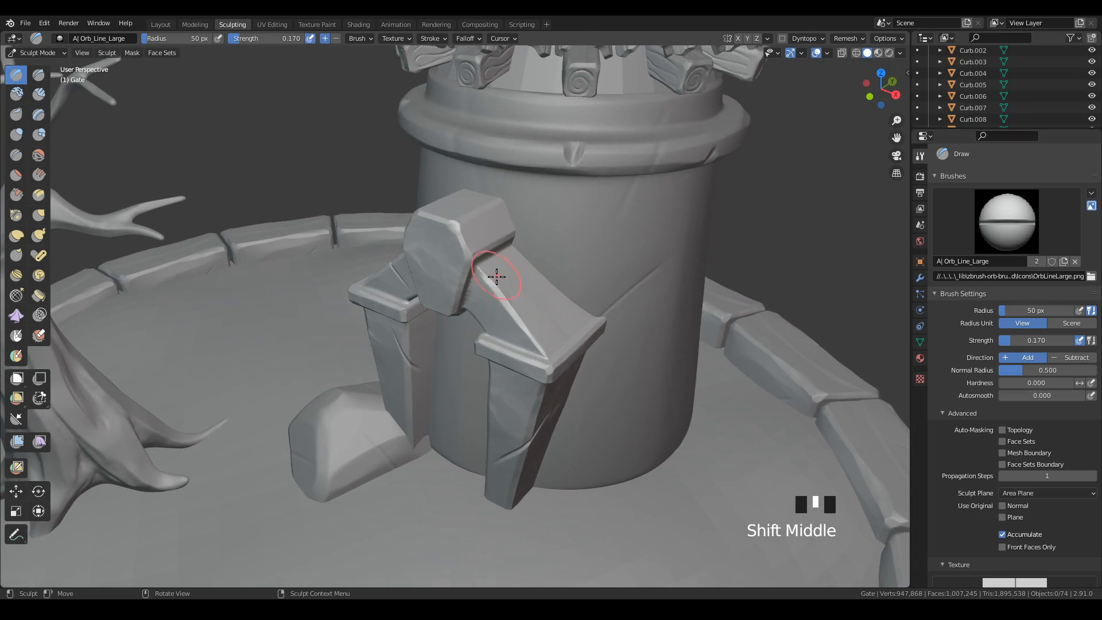
{"action": "left_click_drag", "start_coordinate": [448, 227], "coordinate": [485, 154]}
{"action": "mouse_move", "coordinate": [595, 322]}
{"action": "middle_mouse_down"}
{"action": "mouse_move", "coordinate": [637, 276]}
{"action": "mouse_move", "coordinate": [674, 289]}
{"action": "mouse_move", "coordinate": [600, 313]}
{"action": "middle_mouse_up"}
{"action": "key", "text": "ctrl+s"}
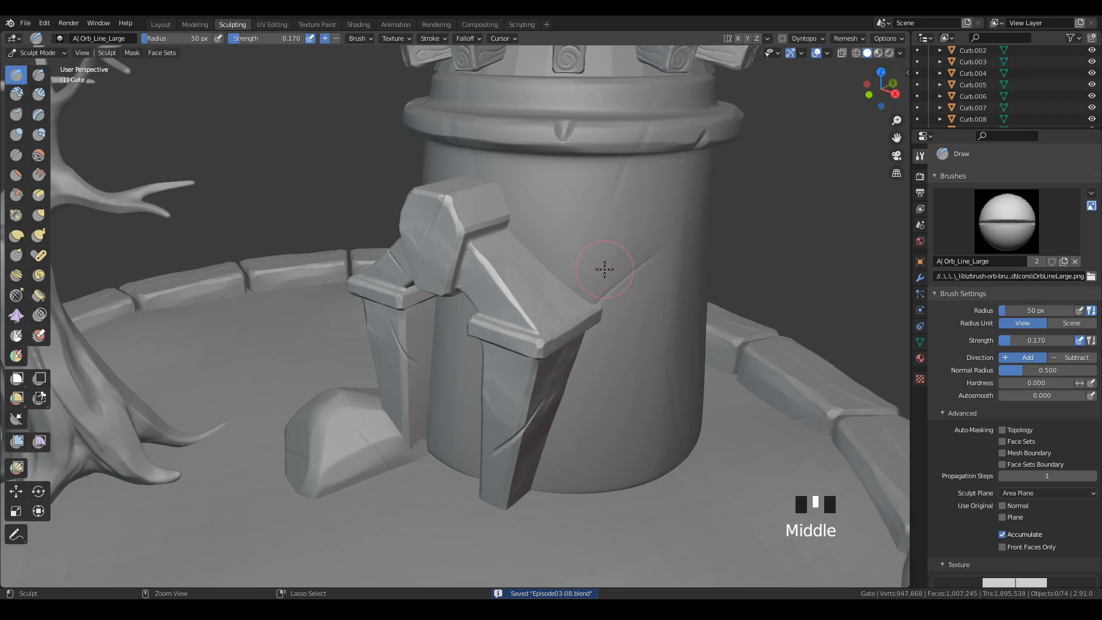
Leave sculpting on the gate, select the tower and enter Sculpt Mode on it.
{"action": "key", "text": "ctrl+Tab"}
{"action": "left_click", "coordinate": [505, 265]}
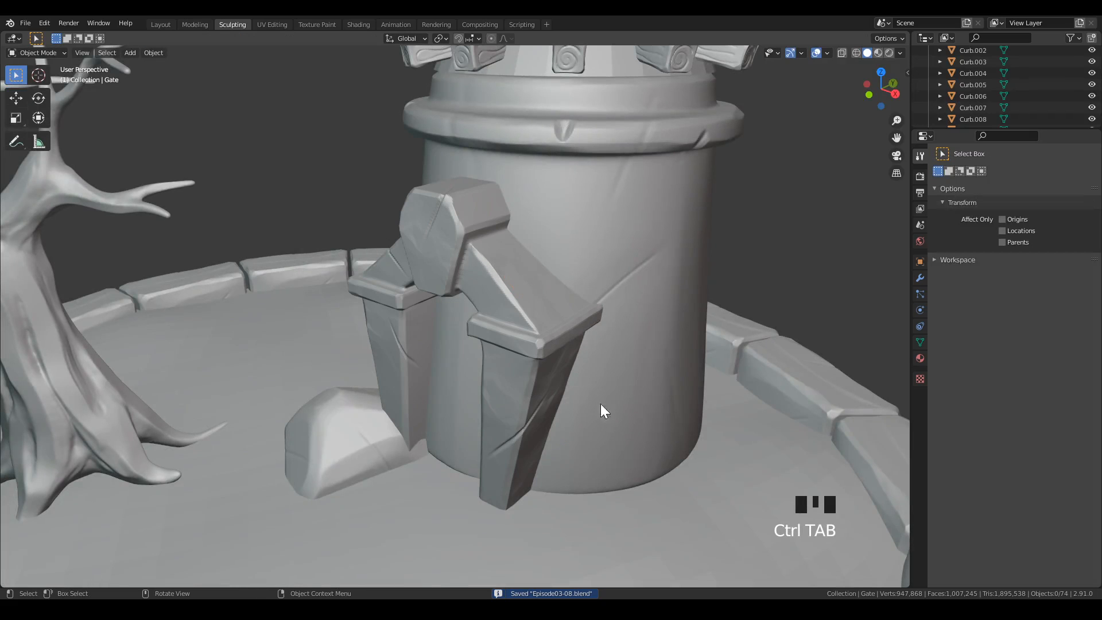
{"action": "left_click", "coordinate": [650, 246]}
{"action": "middle_click_drag", "start_coordinate": [719, 315], "coordinate": [572, 370], "text": "shift"}
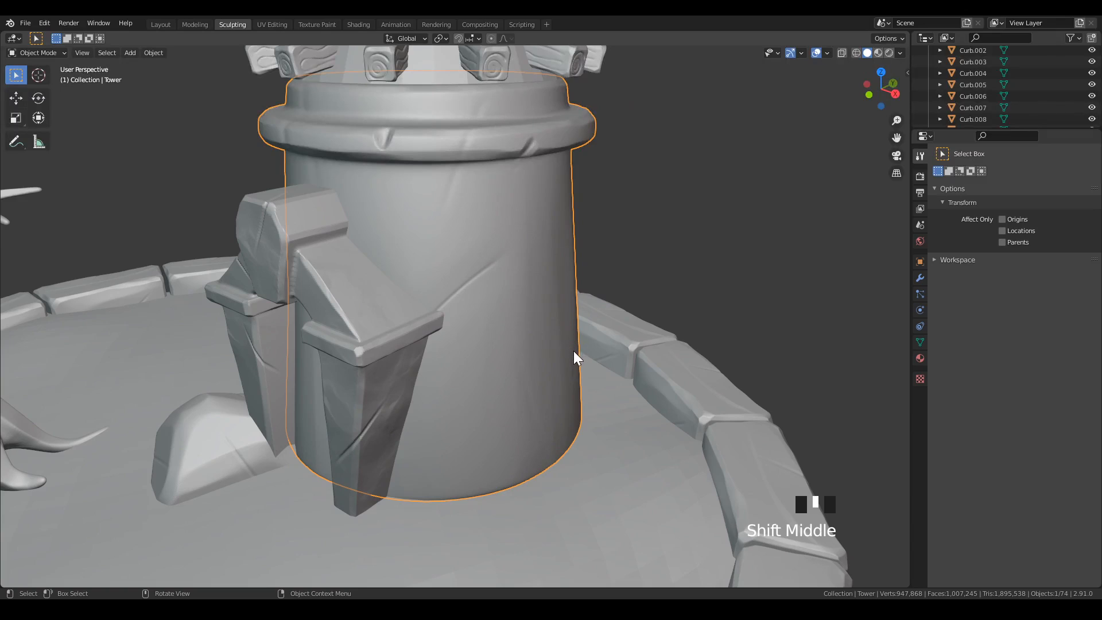
{"action": "key", "text": "ctrl+Tab"}
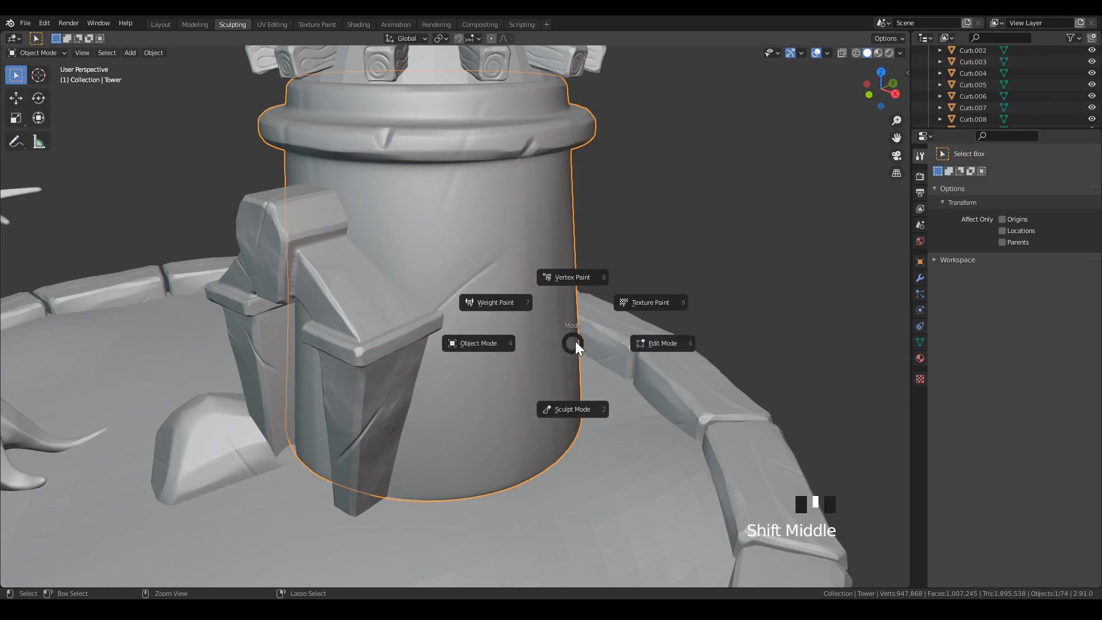
{"action": "left_click", "coordinate": [579, 418]}
Choose the A| Orb_Rock_Detail brush and stamp rock detail around the tower wall from the gate's side to the back.
{"action": "left_click", "coordinate": [1010, 223]}
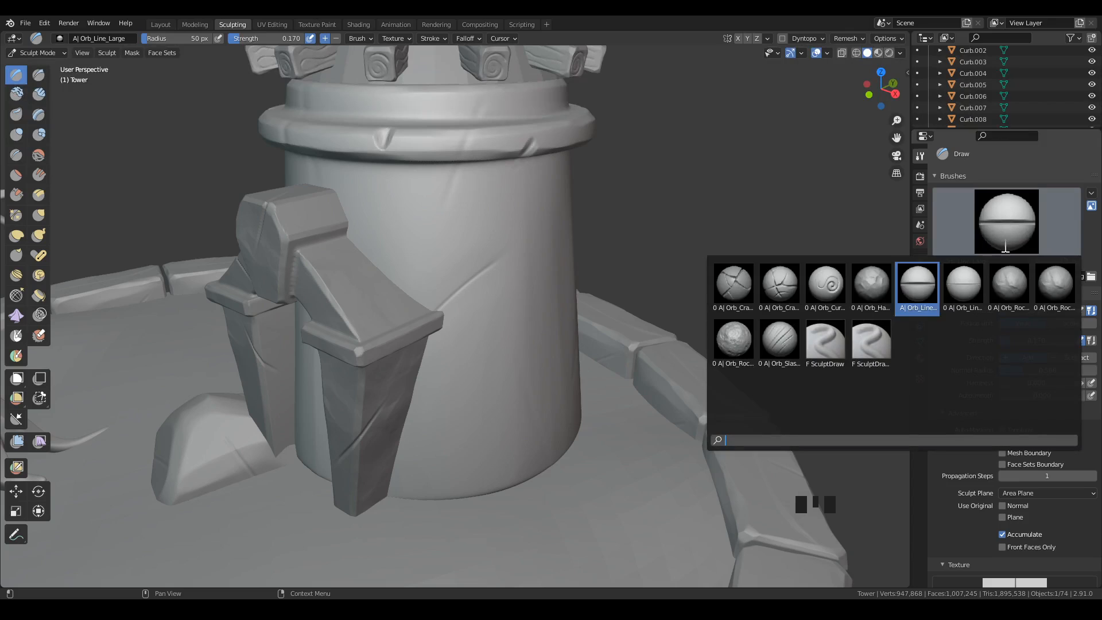
{"action": "left_click", "coordinate": [1059, 294]}
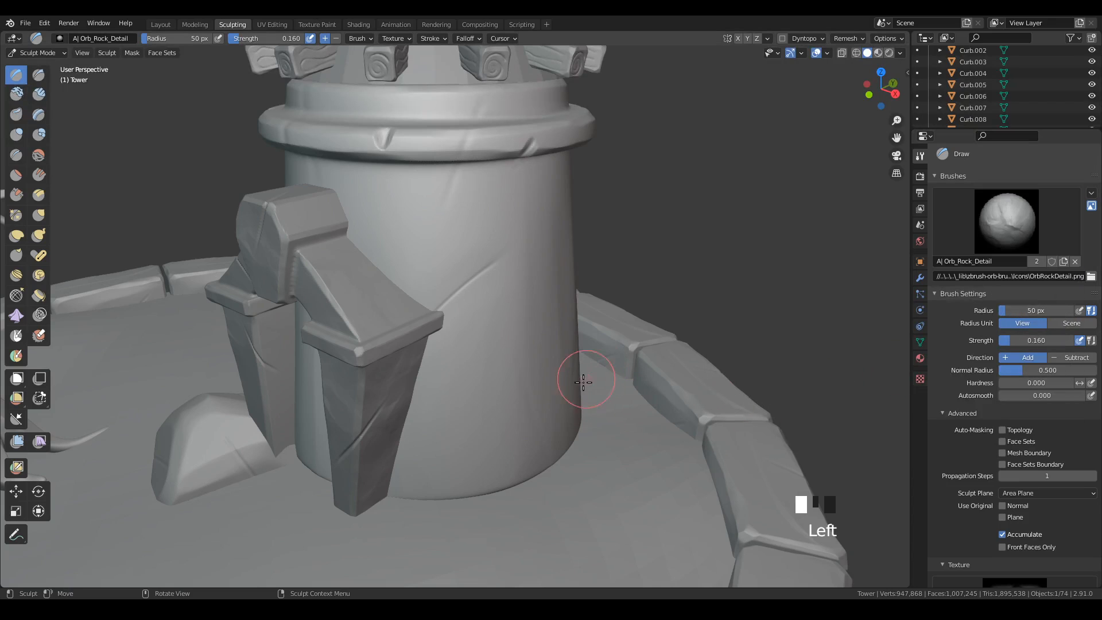
{"action": "mouse_move", "coordinate": [580, 381]}
{"action": "middle_mouse_down"}
{"action": "mouse_move", "coordinate": [546, 381]}
{"action": "mouse_move", "coordinate": [580, 355]}
{"action": "mouse_move", "coordinate": [580, 401]}
{"action": "middle_mouse_up"}
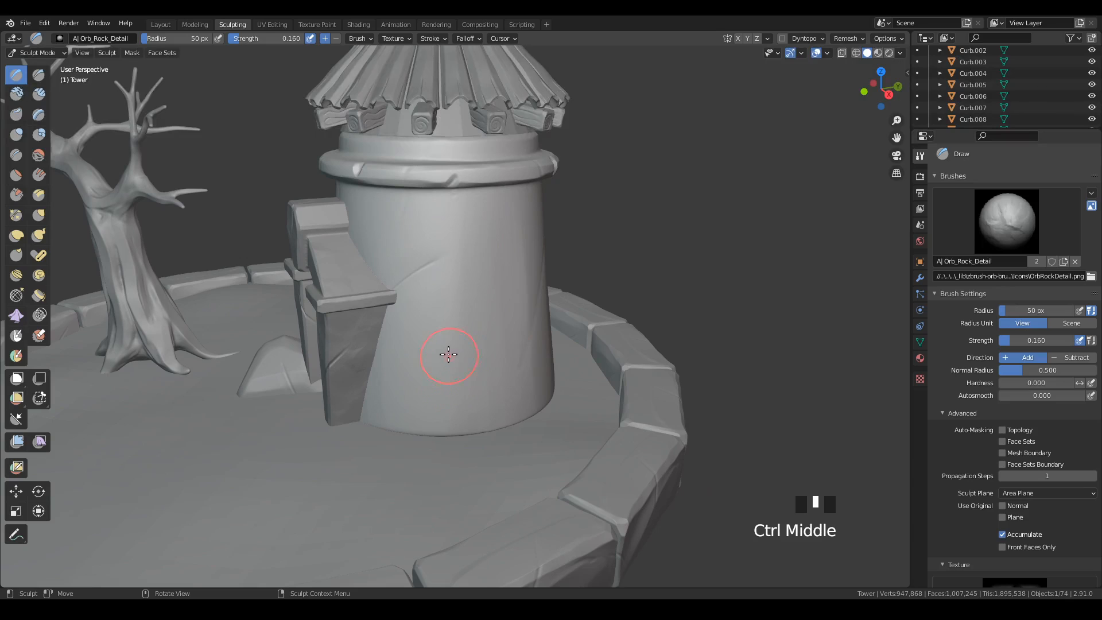
{"action": "mouse_move", "coordinate": [421, 392]}
{"action": "left_mouse_down"}
{"action": "mouse_move", "coordinate": [507, 278]}
{"action": "mouse_move", "coordinate": [557, 170]}
{"action": "mouse_move", "coordinate": [539, 167]}
{"action": "left_mouse_up"}
{"action": "mouse_move", "coordinate": [592, 369]}
{"action": "middle_mouse_down"}
{"action": "mouse_move", "coordinate": [544, 365]}
{"action": "mouse_move", "coordinate": [512, 396]}
{"action": "middle_mouse_up"}
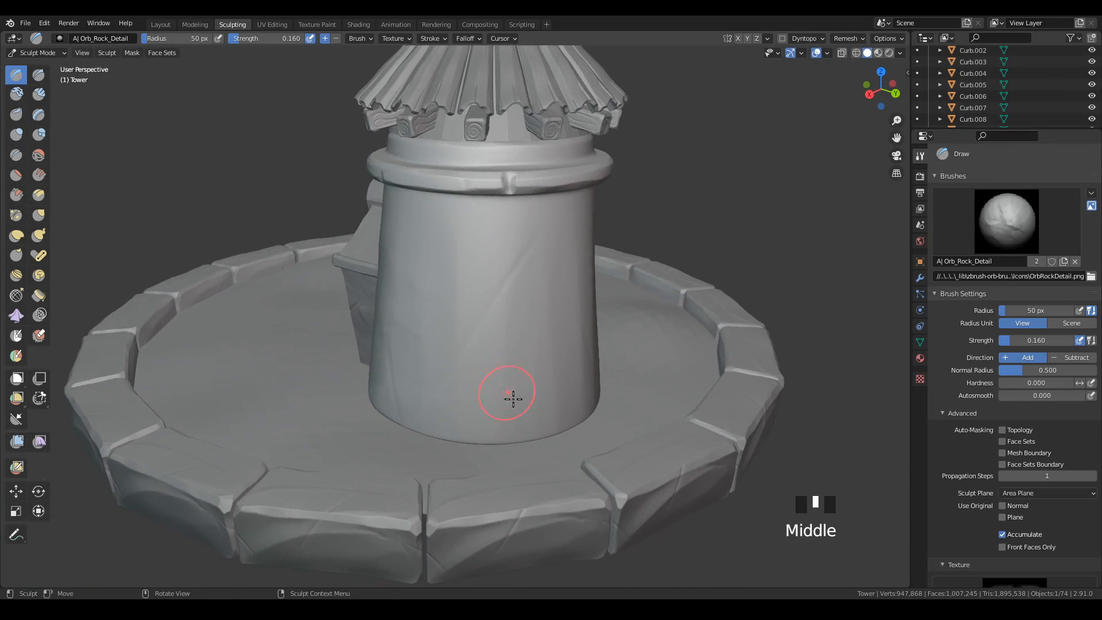
{"action": "mouse_move", "coordinate": [511, 400]}
{"action": "left_mouse_down"}
{"action": "mouse_move", "coordinate": [589, 201]}
{"action": "mouse_move", "coordinate": [623, 247]}
{"action": "left_mouse_up"}
{"action": "mouse_move", "coordinate": [623, 247]}
{"action": "middle_mouse_down"}
{"action": "mouse_move", "coordinate": [542, 399]}
{"action": "mouse_move", "coordinate": [600, 434]}
{"action": "middle_mouse_up"}
{"action": "left_click_drag", "start_coordinate": [591, 441], "coordinate": [650, 157]}
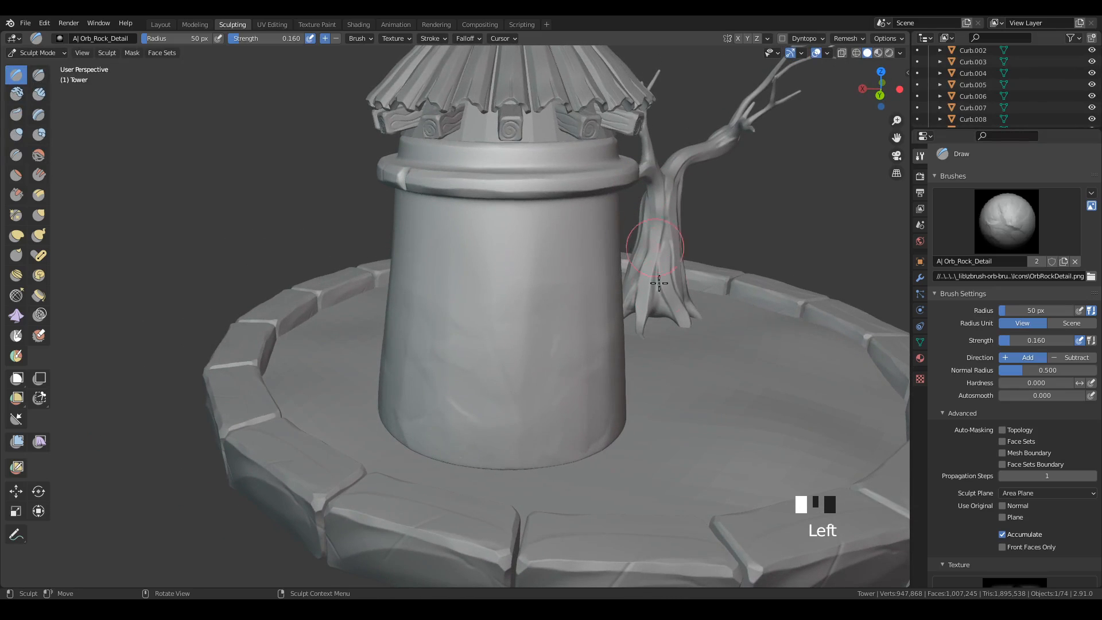
Stamp more rock detail onto the back of the tower wall and undo the last stroke.
{"action": "mouse_move", "coordinate": [660, 367]}
{"action": "middle_mouse_down"}
{"action": "mouse_move", "coordinate": [579, 403]}
{"action": "mouse_move", "coordinate": [554, 398]}
{"action": "middle_mouse_up"}
{"action": "mouse_move", "coordinate": [529, 445]}
{"action": "left_mouse_down"}
{"action": "mouse_move", "coordinate": [557, 458]}
{"action": "mouse_move", "coordinate": [607, 339]}
{"action": "left_mouse_up"}
{"action": "mouse_move", "coordinate": [574, 474]}
{"action": "middle_mouse_down"}
{"action": "mouse_move", "coordinate": [639, 443]}
{"action": "mouse_move", "coordinate": [797, 472]}
{"action": "mouse_move", "coordinate": [605, 381]}
{"action": "middle_mouse_up"}
{"action": "left_click_drag", "start_coordinate": [527, 269], "coordinate": [577, 274]}
{"action": "key", "text": "ctrl+z"}
Stamp rock detail onto the middle and lower tower wall beside the gate's right pillar.
{"action": "mouse_move", "coordinate": [519, 337]}
{"action": "middle_mouse_down"}
{"action": "mouse_move", "coordinate": [593, 384]}
{"action": "mouse_move", "coordinate": [508, 277]}
{"action": "middle_mouse_up"}
{"action": "left_click_drag", "start_coordinate": [505, 278], "coordinate": [619, 366]}
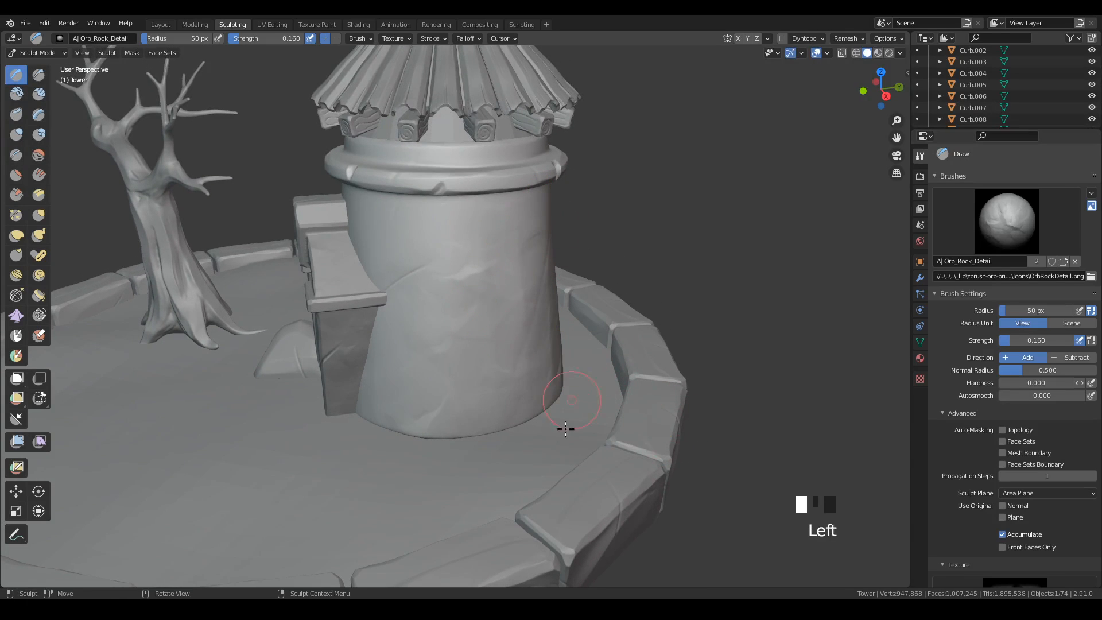
{"action": "mouse_move", "coordinate": [613, 401]}
{"action": "middle_mouse_down"}
{"action": "mouse_move", "coordinate": [519, 408]}
{"action": "mouse_move", "coordinate": [635, 420]}
{"action": "mouse_move", "coordinate": [602, 405]}
{"action": "middle_mouse_up"}
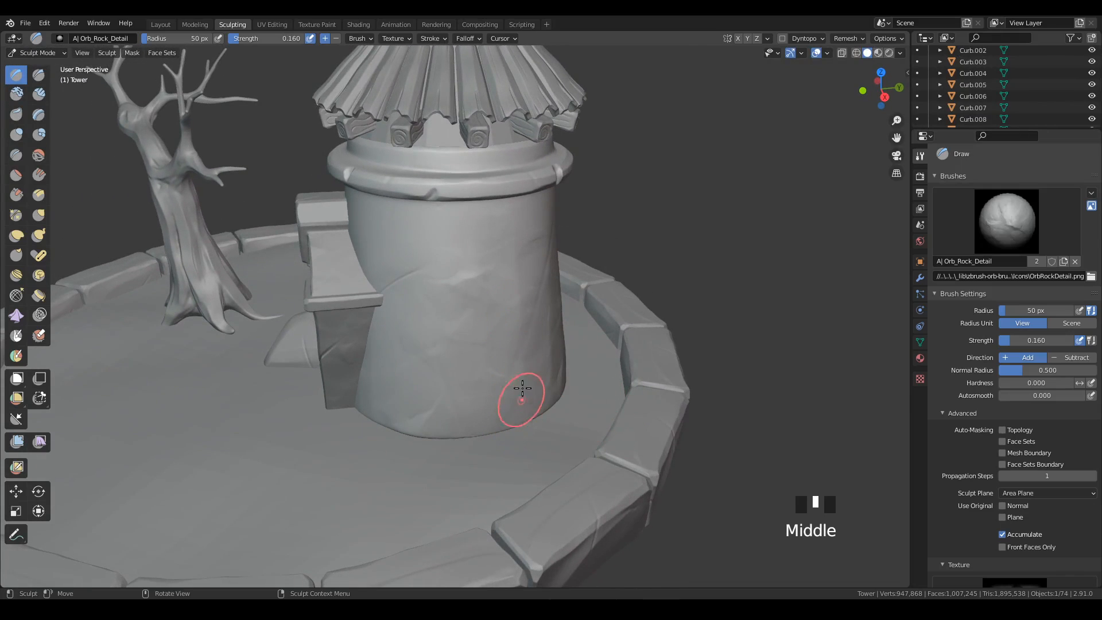
{"action": "middle_click_drag", "start_coordinate": [527, 369], "coordinate": [570, 412], "text": "ctrl"}
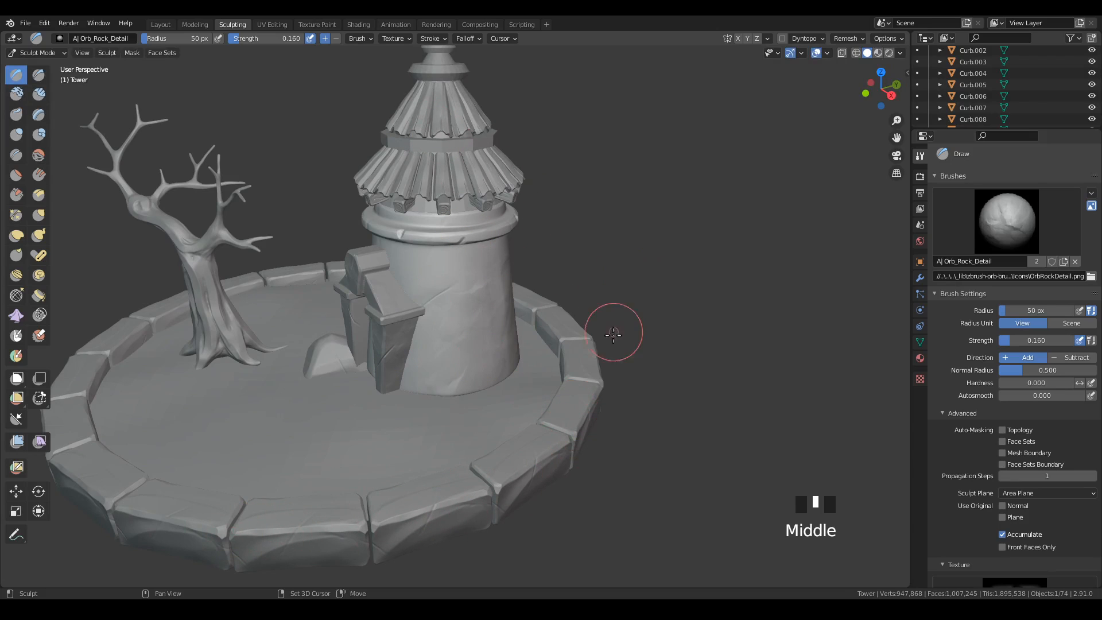
{"action": "middle_click_drag", "start_coordinate": [614, 332], "coordinate": [502, 407], "text": "shift"}
{"action": "middle_click_drag", "start_coordinate": [524, 344], "coordinate": [520, 458], "text": "ctrl"}
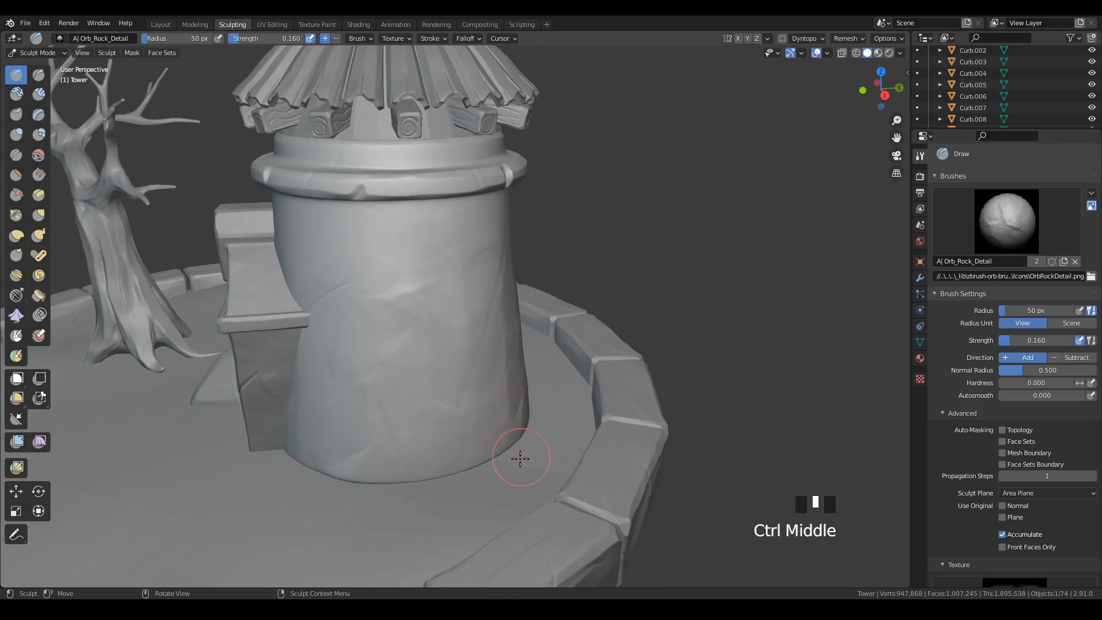
Switch to the Smooth brush with a 93 px radius and soften the rock detail on the tower wall beside the gate.
{"action": "left_click", "coordinate": [39, 155]}
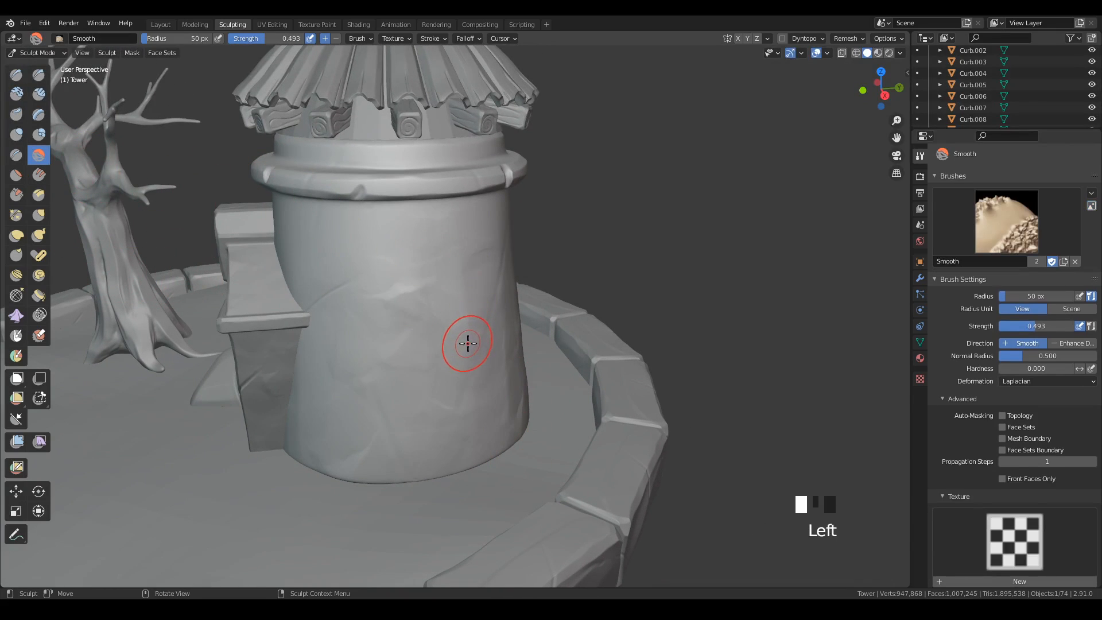
{"action": "key", "text": "f"}
{"action": "left_click", "coordinate": [438, 286]}
{"action": "key", "text": "f"}
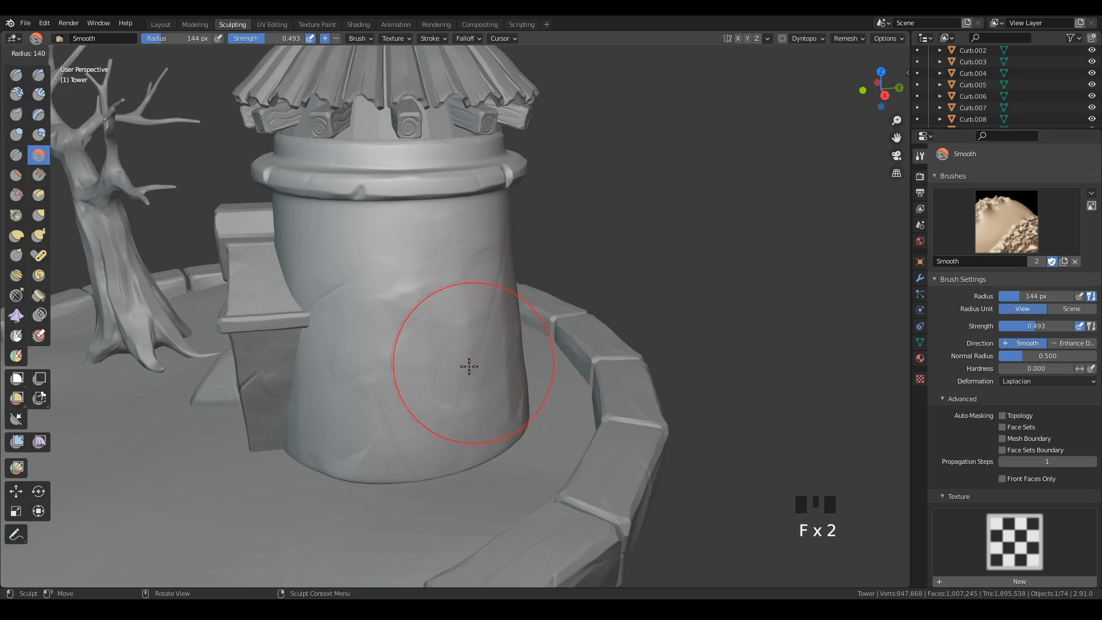
{"action": "left_click", "coordinate": [448, 384]}
{"action": "left_click_drag", "start_coordinate": [463, 318], "coordinate": [443, 408]}
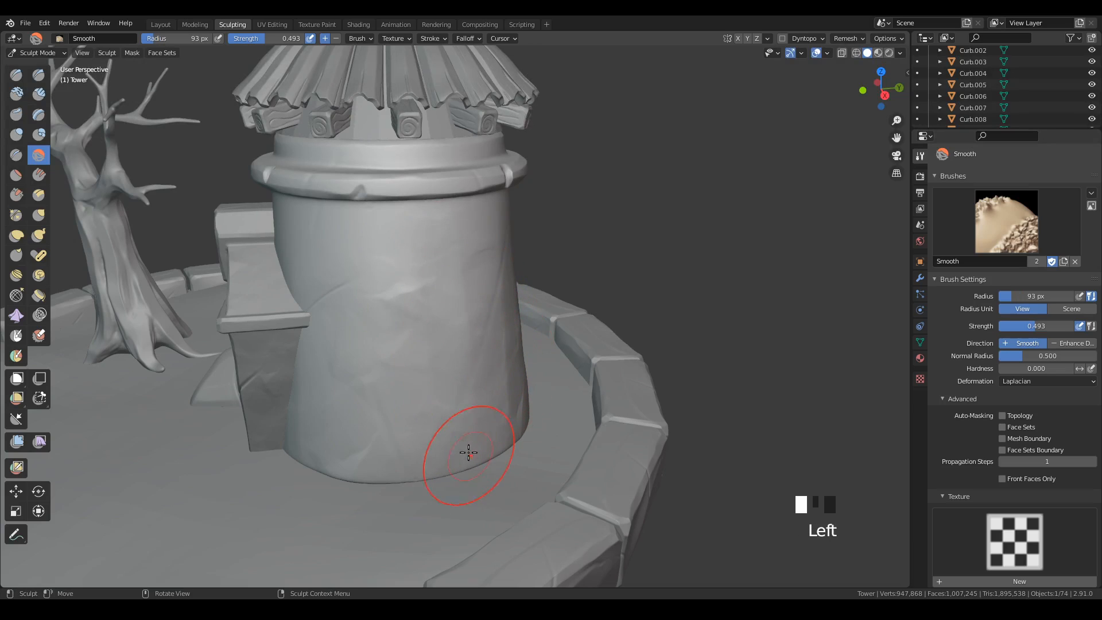
{"action": "left_click_drag", "start_coordinate": [358, 392], "coordinate": [374, 406]}
{"action": "middle_click_drag", "start_coordinate": [334, 342], "coordinate": [424, 426]}
Soften the rock detail near the tower's base and on the upper wall beside the gate.
{"action": "left_click", "coordinate": [423, 425]}
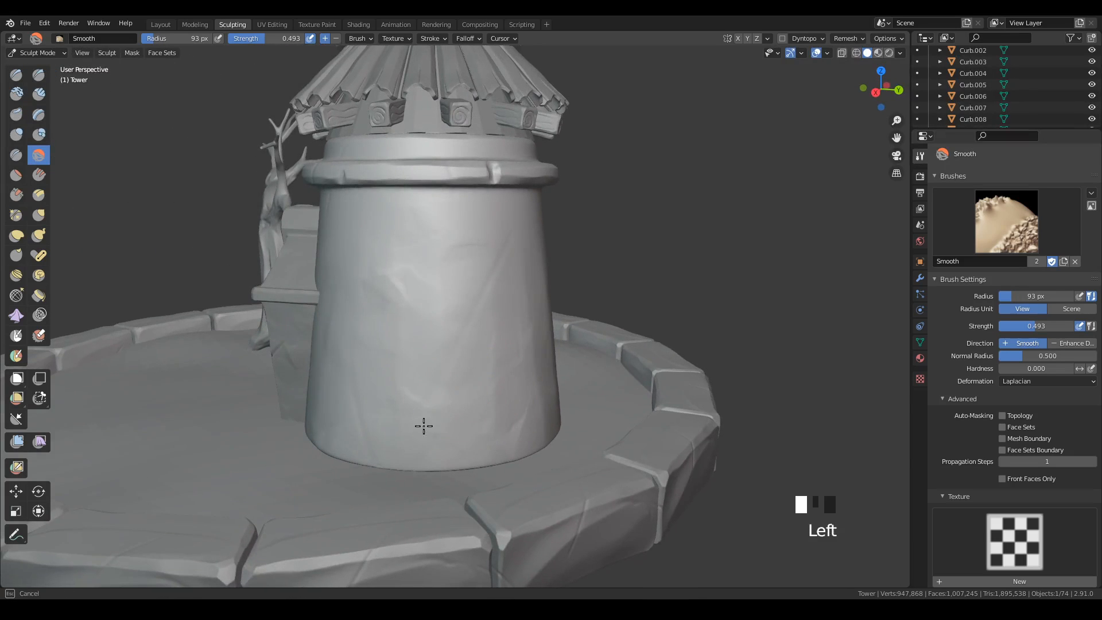
{"action": "left_click_drag", "start_coordinate": [411, 427], "coordinate": [462, 427]}
{"action": "middle_click_drag", "start_coordinate": [603, 394], "coordinate": [500, 395]}
{"action": "mouse_move", "coordinate": [499, 387]}
{"action": "left_mouse_down"}
{"action": "mouse_move", "coordinate": [495, 377]}
{"action": "mouse_move", "coordinate": [570, 364]}
{"action": "left_mouse_up"}
{"action": "middle_click_drag", "start_coordinate": [571, 363], "coordinate": [477, 253]}
{"action": "left_click", "coordinate": [478, 253]}
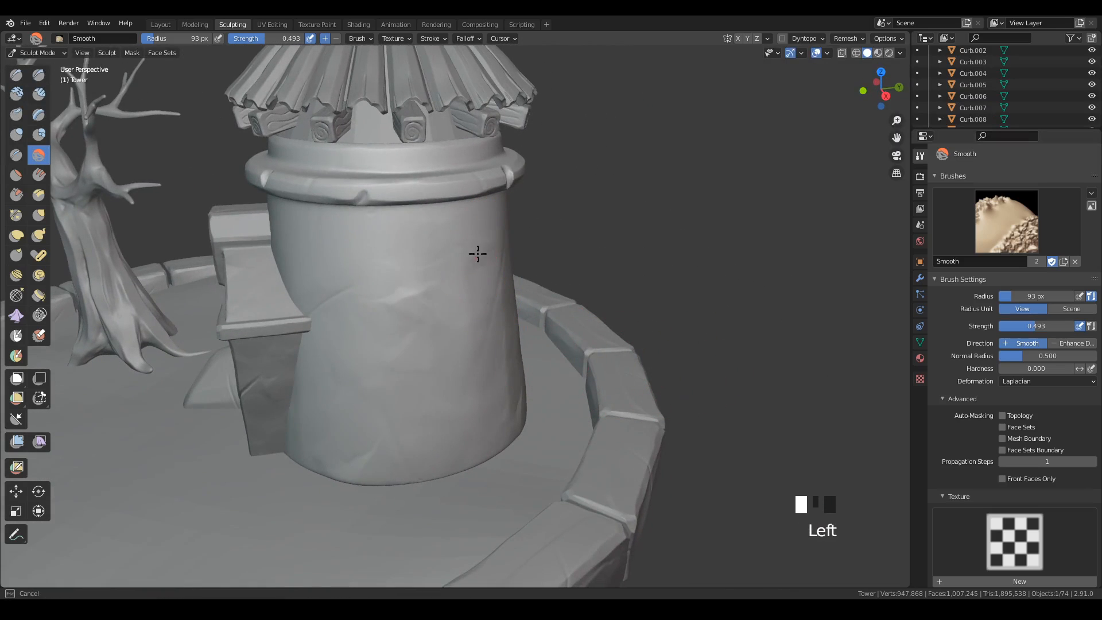
{"action": "left_click_drag", "start_coordinate": [481, 247], "coordinate": [536, 359]}
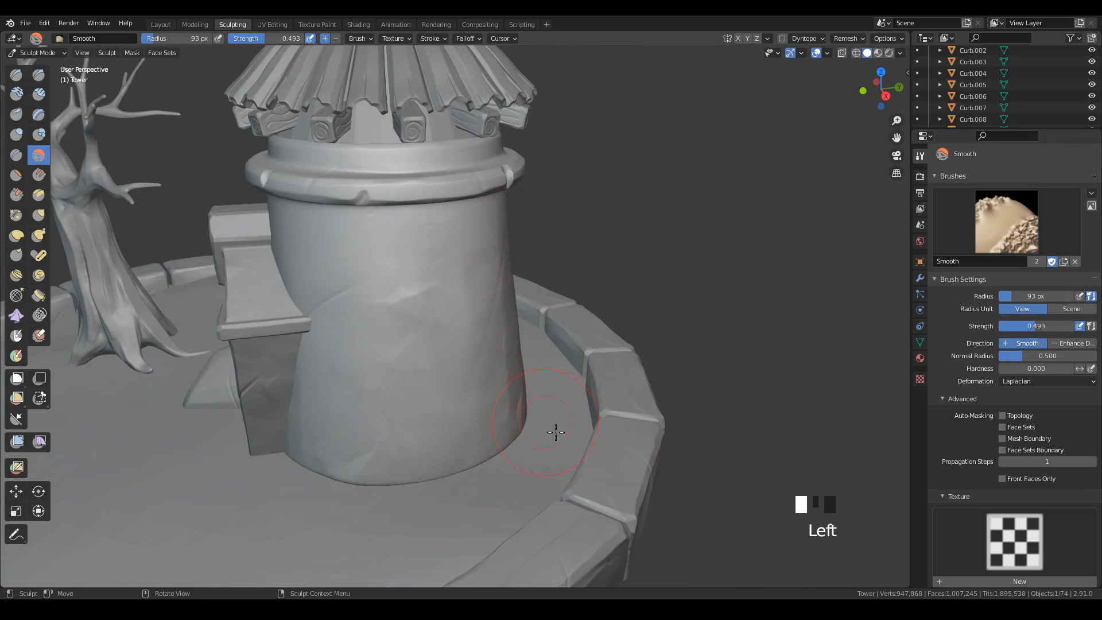
Soften the rock detail around the back of the tower wall and its lower part beside the boulder.
{"action": "mouse_move", "coordinate": [556, 430]}
{"action": "middle_mouse_down"}
{"action": "mouse_move", "coordinate": [549, 455]}
{"action": "mouse_move", "coordinate": [558, 421]}
{"action": "middle_mouse_up"}
{"action": "left_click_drag", "start_coordinate": [558, 422], "coordinate": [563, 328]}
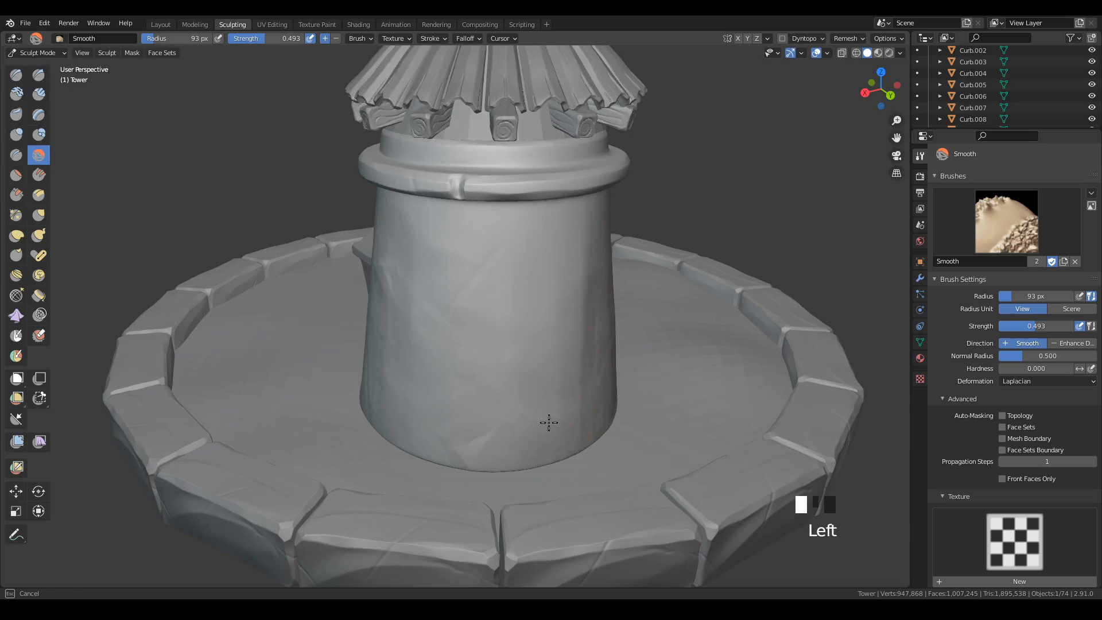
{"action": "mouse_move", "coordinate": [548, 422]}
{"action": "middle_mouse_down"}
{"action": "mouse_move", "coordinate": [584, 398]}
{"action": "mouse_move", "coordinate": [578, 414]}
{"action": "middle_mouse_up"}
{"action": "left_click_drag", "start_coordinate": [579, 414], "coordinate": [574, 438]}
{"action": "middle_click_drag", "start_coordinate": [718, 445], "coordinate": [630, 461]}
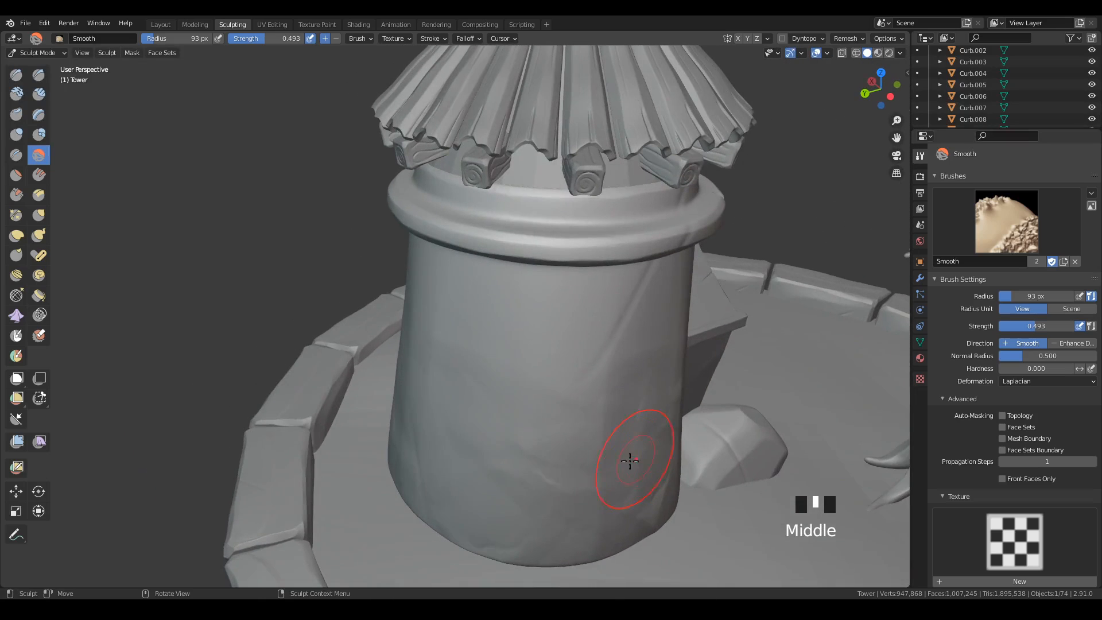
{"action": "mouse_move", "coordinate": [568, 440]}
{"action": "left_mouse_down"}
{"action": "mouse_move", "coordinate": [551, 485]}
{"action": "mouse_move", "coordinate": [576, 451]}
{"action": "left_mouse_up"}
{"action": "left_click_drag", "start_coordinate": [655, 474], "coordinate": [632, 466]}
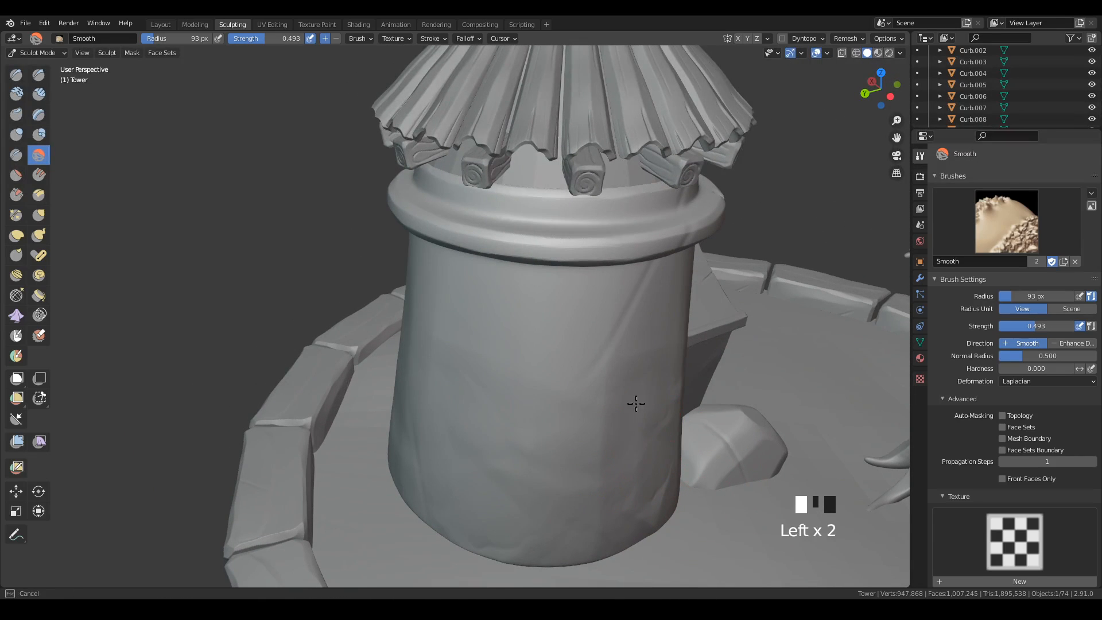
Smooth the remaining rock detail on the middle and upper tower wall around to the gate side.
{"action": "middle_click_drag", "start_coordinate": [614, 418], "coordinate": [472, 395]}
{"action": "mouse_move", "coordinate": [472, 395]}
{"action": "left_mouse_down"}
{"action": "mouse_move", "coordinate": [396, 382]}
{"action": "mouse_move", "coordinate": [566, 420]}
{"action": "left_mouse_up"}
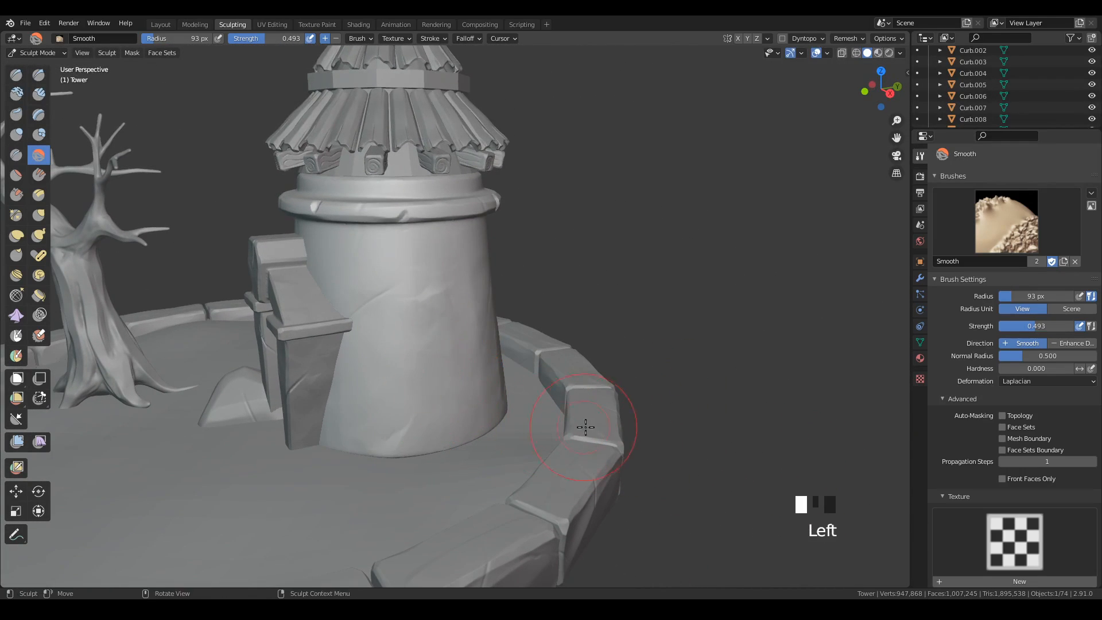
{"action": "middle_click_drag", "start_coordinate": [566, 421], "coordinate": [443, 393]}
{"action": "mouse_move", "coordinate": [443, 394]}
{"action": "left_mouse_down"}
{"action": "mouse_move", "coordinate": [437, 375]}
{"action": "mouse_move", "coordinate": [441, 393]}
{"action": "left_mouse_up"}
{"action": "left_click", "coordinate": [476, 277]}
{"action": "left_click", "coordinate": [492, 340]}
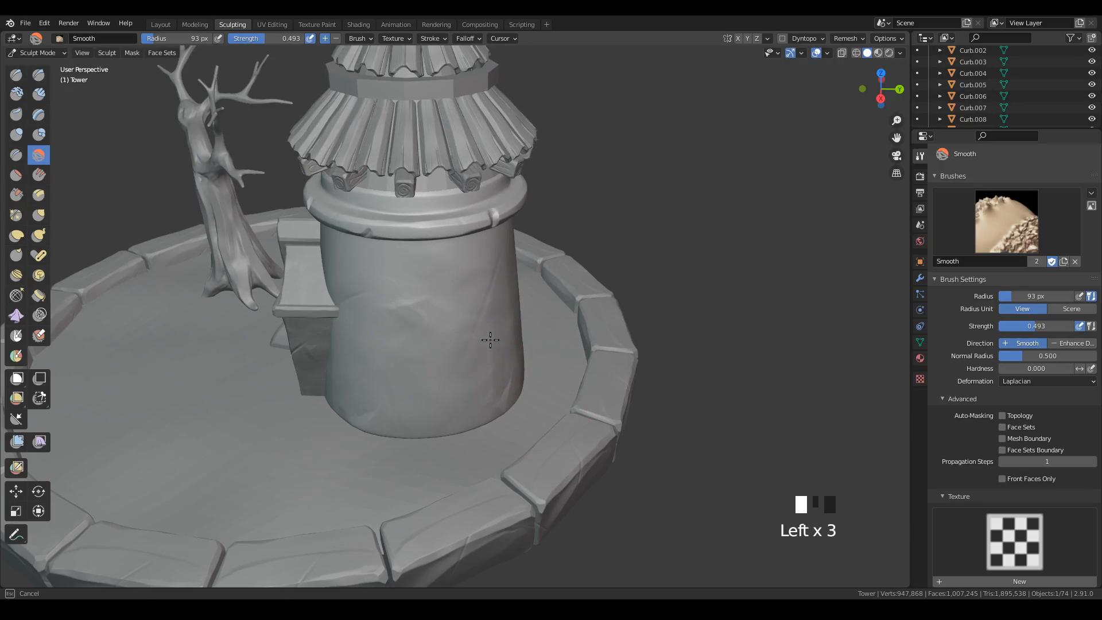
{"action": "middle_click_drag", "start_coordinate": [524, 393], "coordinate": [540, 394]}
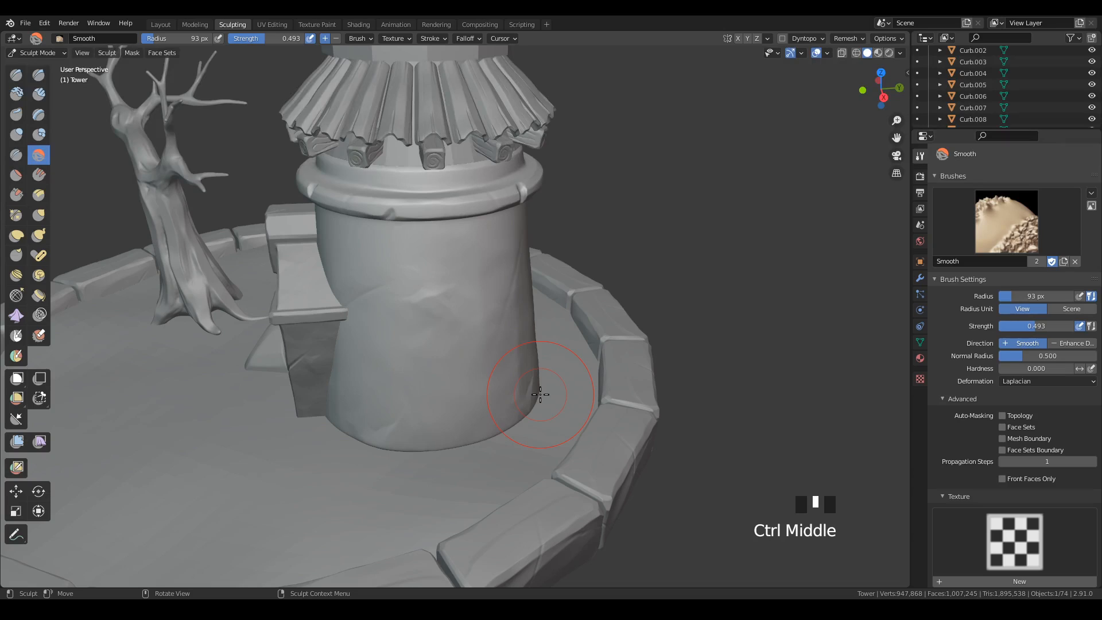
Switch to Clay Strips and choose its A| Orb_rubble_01 brush.
{"action": "left_click", "coordinate": [46, 97]}
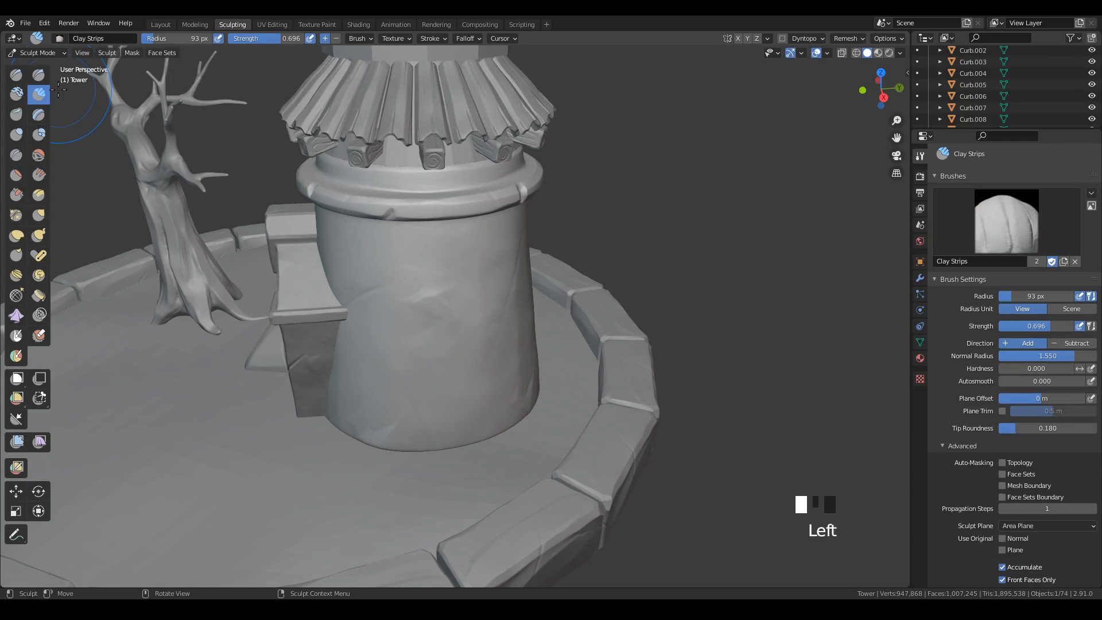
{"action": "left_click", "coordinate": [1017, 221]}
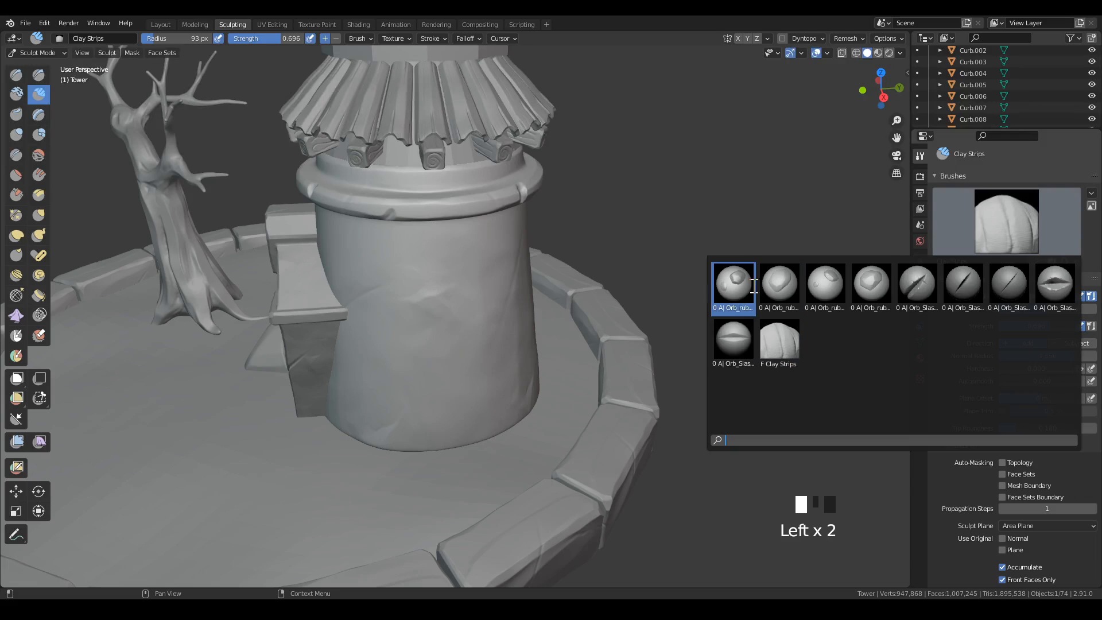
{"action": "left_click", "coordinate": [734, 287]}
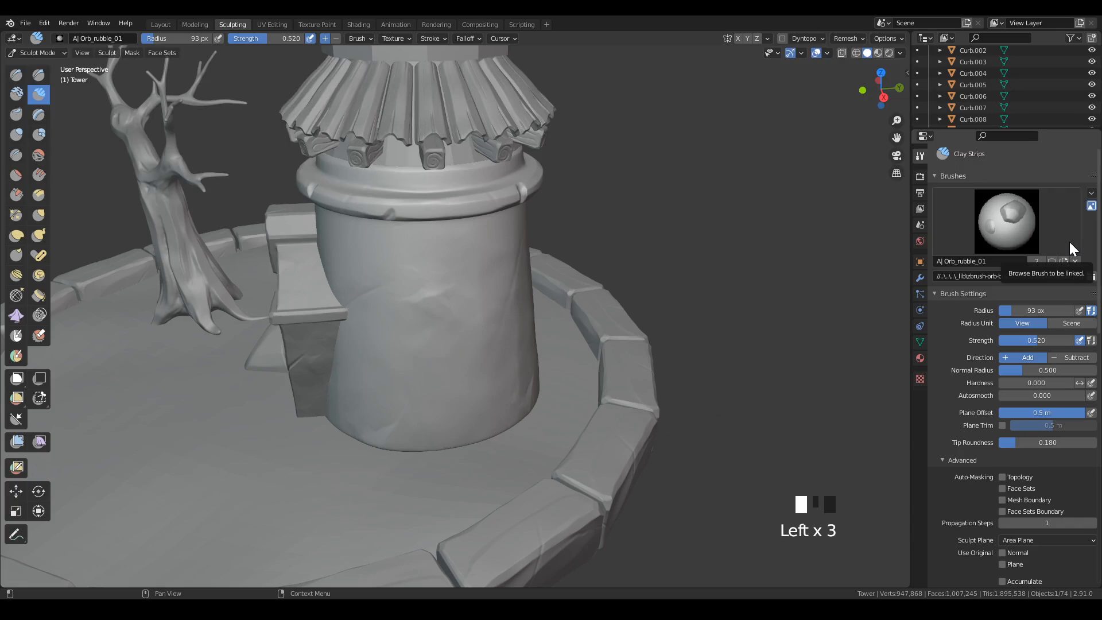
Try stamping rubble stones low on the tower wall near its base, and undo both stamps.
{"action": "mouse_move", "coordinate": [421, 399]}
{"action": "left_mouse_down"}
{"action": "mouse_move", "coordinate": [482, 308]}
{"action": "mouse_move", "coordinate": [442, 299]}
{"action": "mouse_move", "coordinate": [475, 309]}
{"action": "mouse_move", "coordinate": [464, 318]}
{"action": "left_mouse_up"}
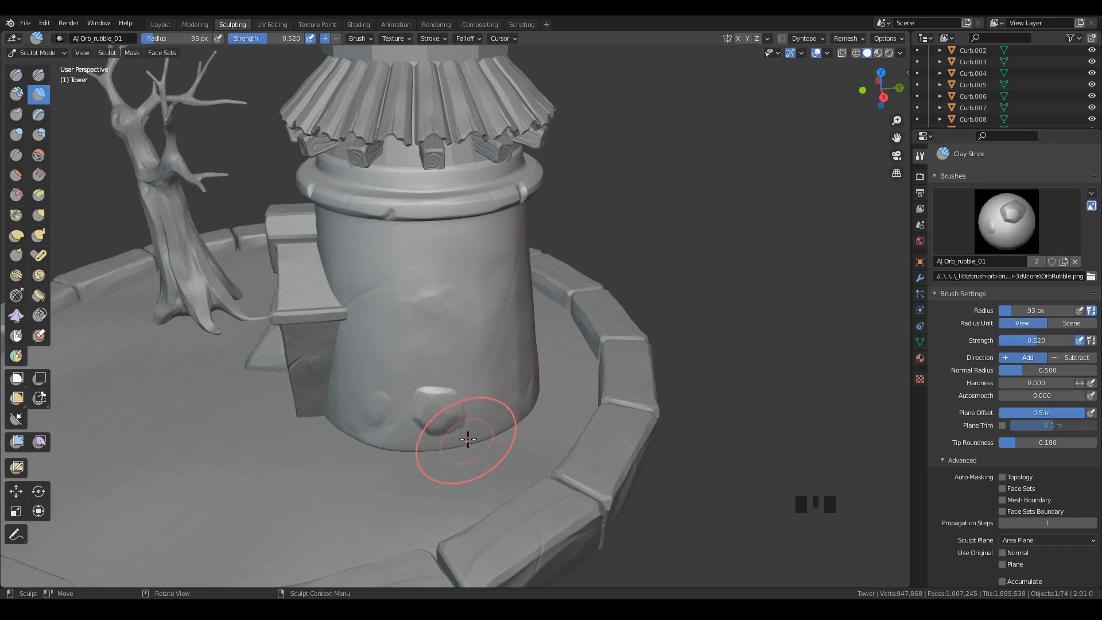
{"action": "middle_click_drag", "start_coordinate": [467, 438], "coordinate": [559, 373]}
{"action": "mouse_move", "coordinate": [560, 373]}
{"action": "middle_mouse_down", "text": "shift"}
{"action": "mouse_move", "coordinate": [566, 332]}
{"action": "mouse_move", "coordinate": [581, 364]}
{"action": "mouse_move", "coordinate": [494, 381]}
{"action": "mouse_move", "coordinate": [453, 367]}
{"action": "mouse_move", "coordinate": [562, 347]}
{"action": "middle_mouse_up", "text": "shift"}
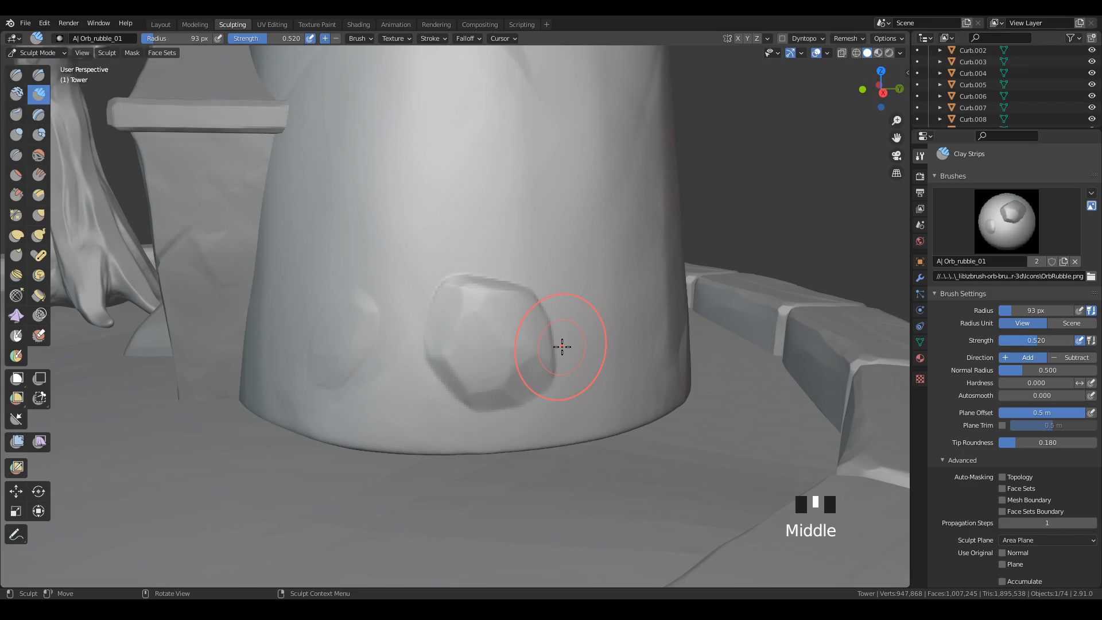
{"action": "middle_click_drag", "start_coordinate": [655, 319], "coordinate": [628, 413]}
{"action": "key", "text": "ctrl+z"}
{"action": "key", "text": "ctrl+z"}
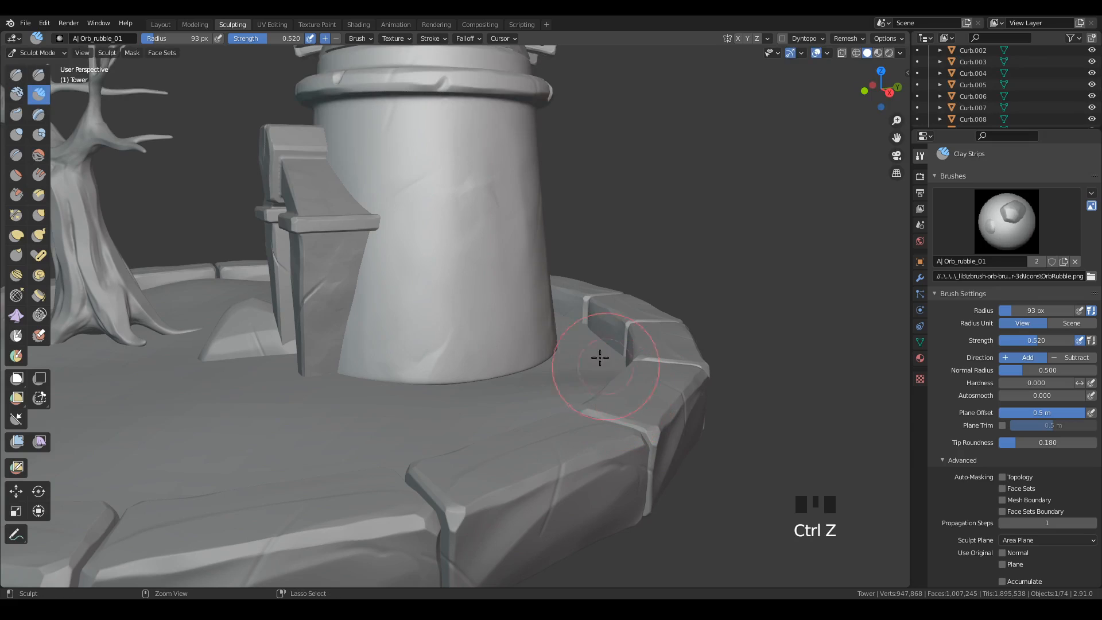
Save the file and stamp Orb_rubble_01 stones along the tower's base, starting beside the gate pillar.
{"action": "key", "text": "ctrl+s"}
{"action": "middle_click_drag", "start_coordinate": [595, 319], "coordinate": [571, 345]}
{"action": "mouse_move", "coordinate": [480, 405]}
{"action": "left_mouse_down"}
{"action": "mouse_move", "coordinate": [504, 387]}
{"action": "mouse_move", "coordinate": [505, 287]}
{"action": "mouse_move", "coordinate": [559, 287]}
{"action": "left_mouse_up"}
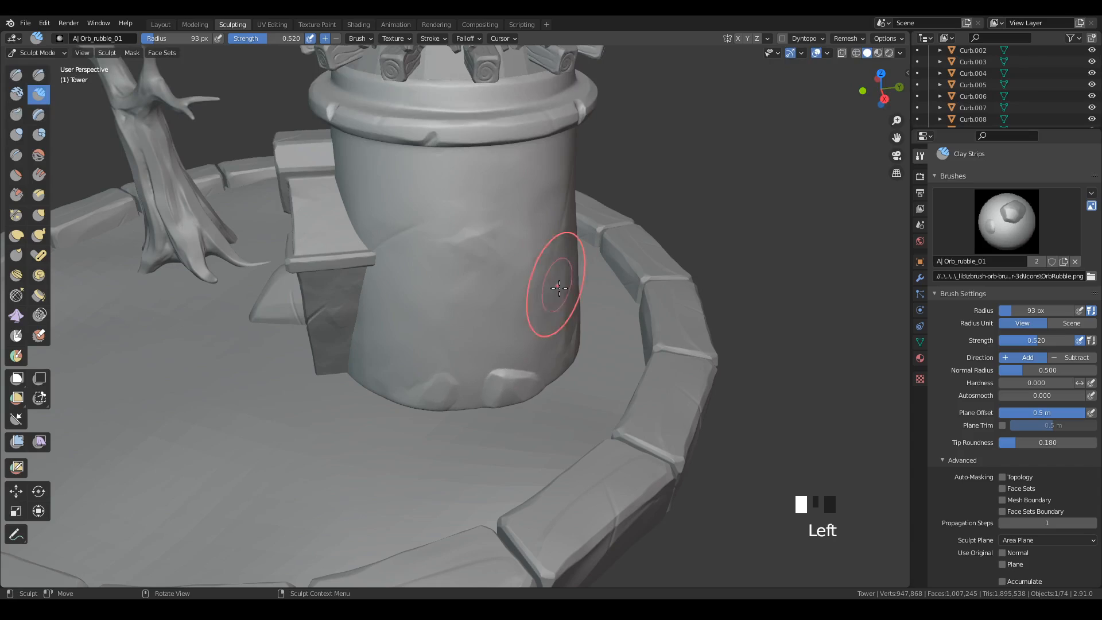
{"action": "left_click_drag", "start_coordinate": [373, 374], "coordinate": [374, 372]}
{"action": "mouse_move", "coordinate": [441, 328]}
{"action": "left_mouse_down"}
{"action": "mouse_move", "coordinate": [445, 285]}
{"action": "mouse_move", "coordinate": [278, 323]}
{"action": "mouse_move", "coordinate": [256, 378]}
{"action": "left_mouse_up"}
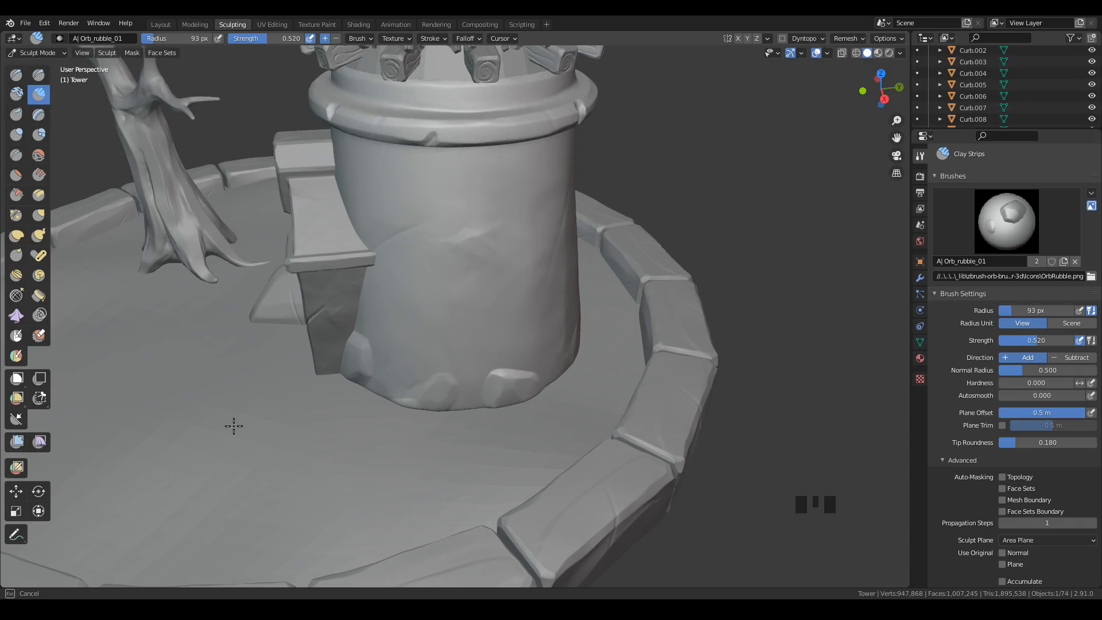
{"action": "mouse_move", "coordinate": [738, 357]}
{"action": "middle_mouse_down"}
{"action": "mouse_move", "coordinate": [615, 369]}
{"action": "mouse_move", "coordinate": [596, 394]}
{"action": "mouse_move", "coordinate": [572, 387]}
{"action": "middle_mouse_up"}
Choose the A| Orb_rubble_02 brush and stamp a stone at the tower's base on the back side.
{"action": "left_click", "coordinate": [1013, 221]}
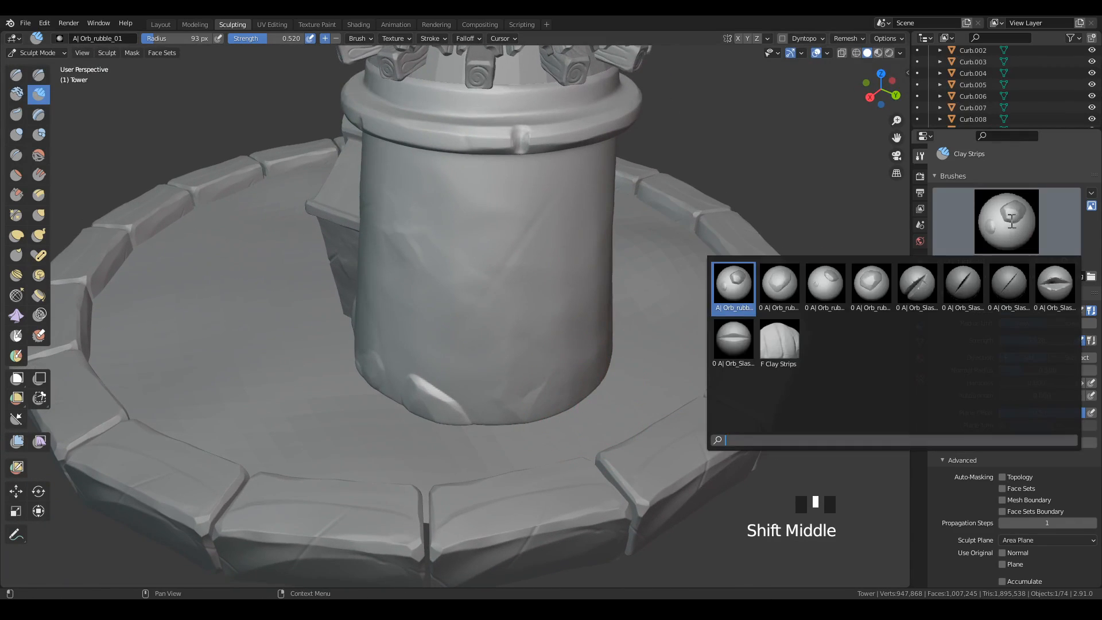
{"action": "left_click", "coordinate": [787, 298]}
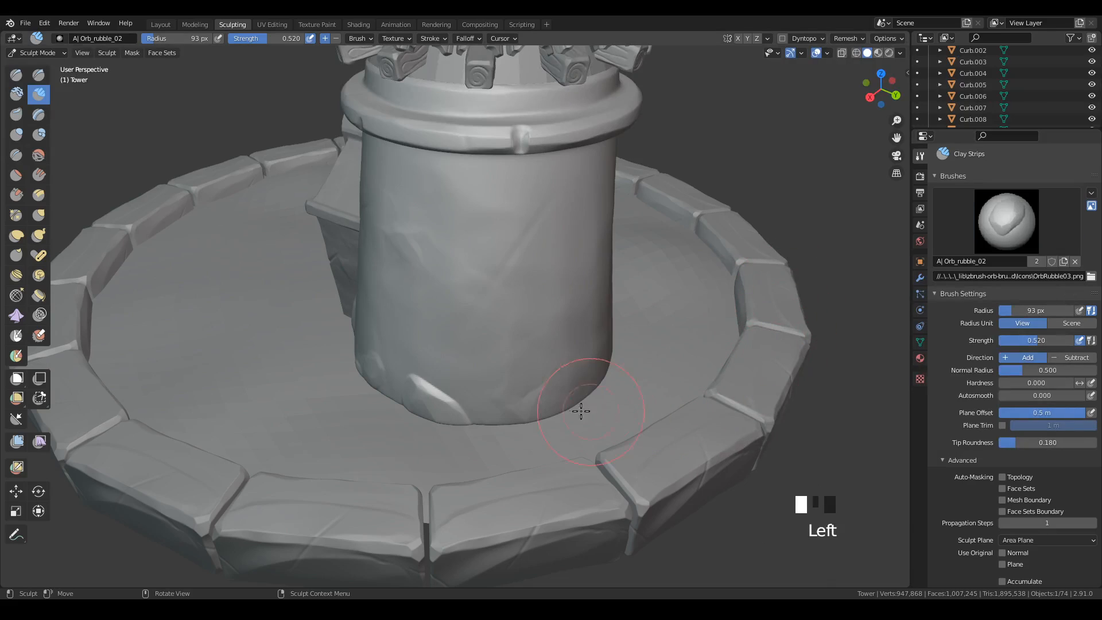
{"action": "left_click", "coordinate": [577, 401]}
{"action": "left_click", "coordinate": [559, 387]}
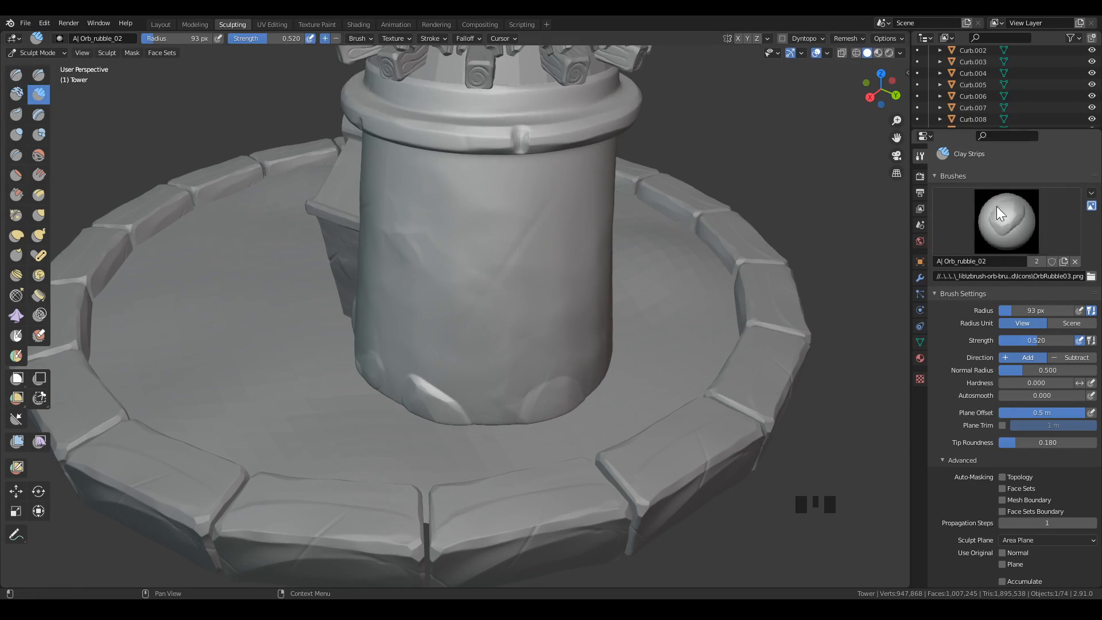
Choose the A| Orb_rubble_04 brush and stamp large and small stones around the back of the tower's base.
{"action": "left_click", "coordinate": [1006, 221]}
{"action": "left_click", "coordinate": [872, 290]}
{"action": "middle_click_drag", "start_coordinate": [650, 412], "coordinate": [581, 430]}
{"action": "mouse_move", "coordinate": [581, 431]}
{"action": "left_mouse_down"}
{"action": "mouse_move", "coordinate": [640, 386]}
{"action": "mouse_move", "coordinate": [656, 338]}
{"action": "mouse_move", "coordinate": [524, 364]}
{"action": "left_mouse_up"}
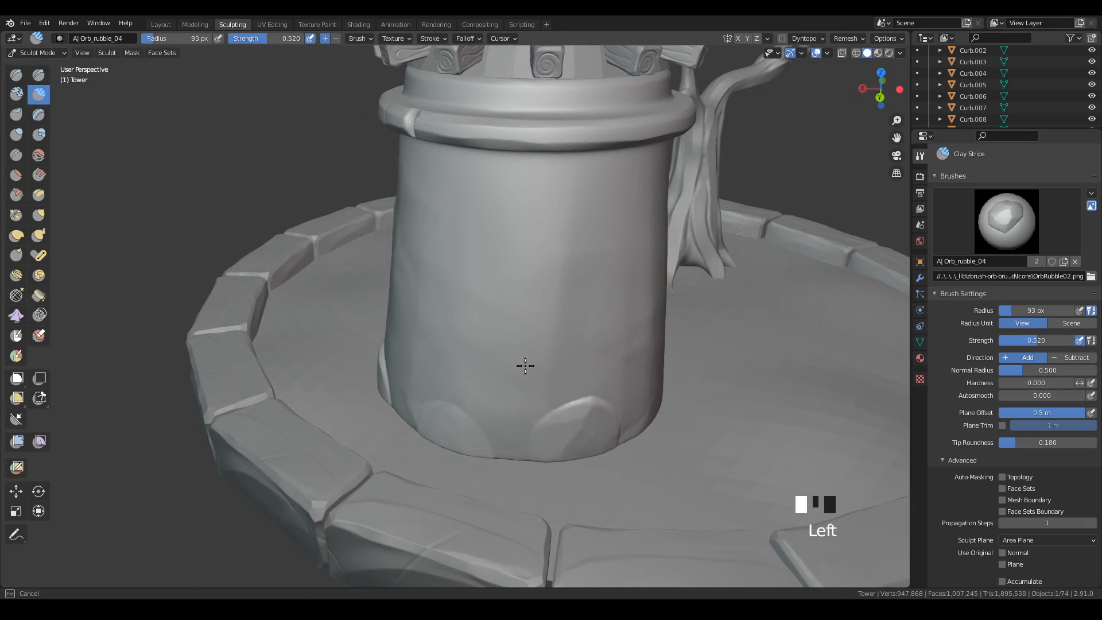
{"action": "mouse_move", "coordinate": [542, 351]}
{"action": "middle_mouse_down"}
{"action": "mouse_move", "coordinate": [722, 422]}
{"action": "mouse_move", "coordinate": [643, 392]}
{"action": "middle_mouse_up"}
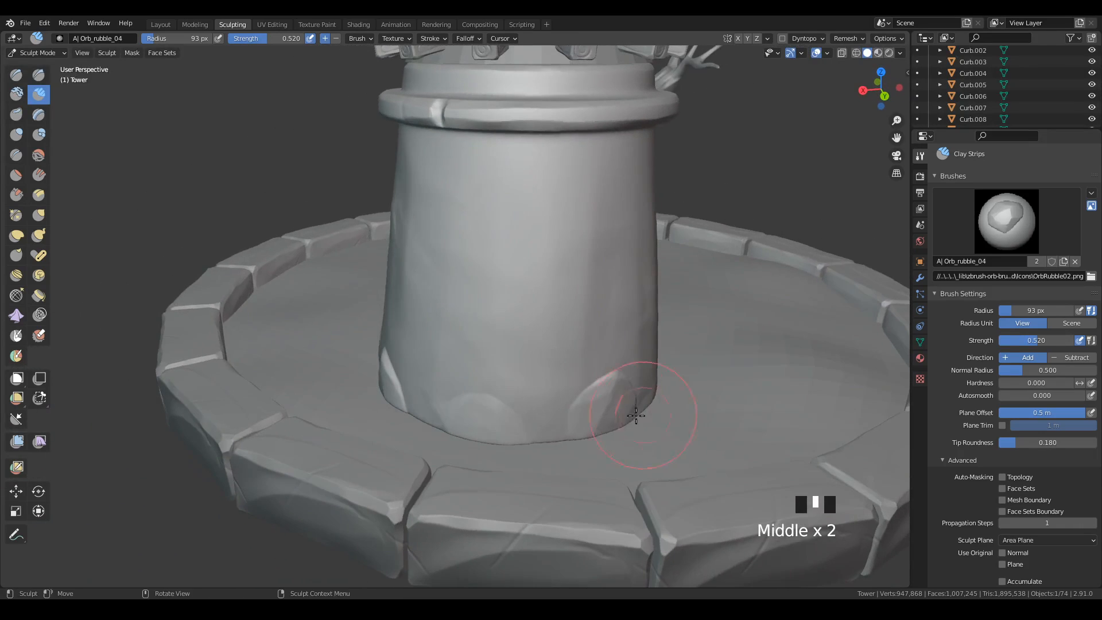
{"action": "left_click_drag", "start_coordinate": [576, 446], "coordinate": [575, 446]}
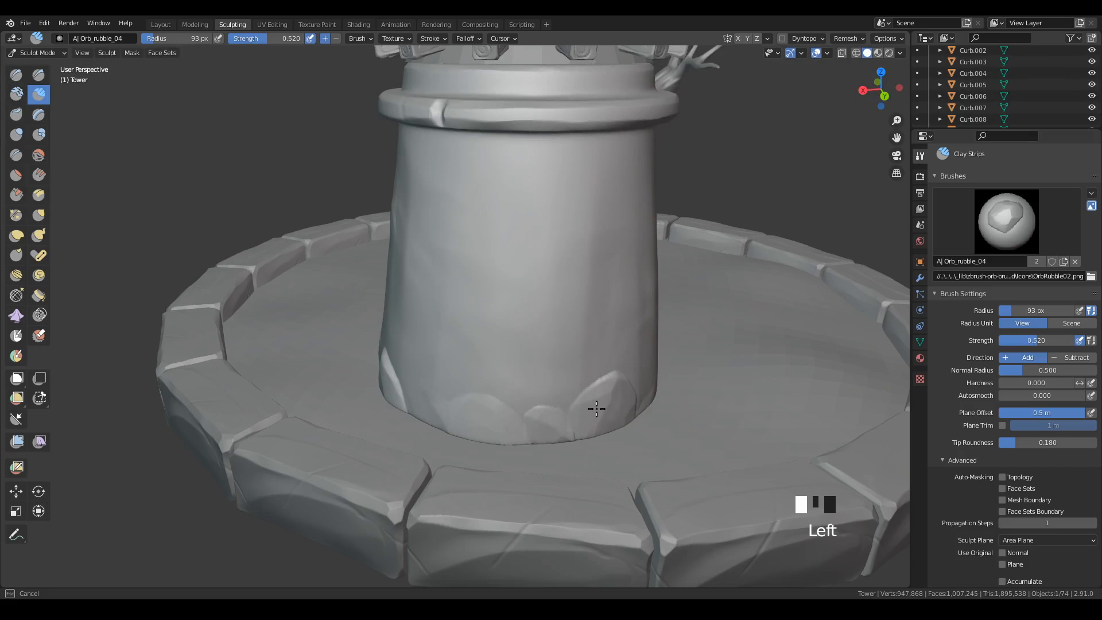
{"action": "left_click_drag", "start_coordinate": [596, 408], "coordinate": [603, 431]}
{"action": "mouse_move", "coordinate": [603, 431]}
{"action": "middle_mouse_down"}
{"action": "mouse_move", "coordinate": [755, 467]}
{"action": "mouse_move", "coordinate": [580, 364]}
{"action": "mouse_move", "coordinate": [534, 393]}
{"action": "middle_mouse_up"}
{"action": "mouse_move", "coordinate": [533, 393]}
{"action": "left_mouse_down"}
{"action": "mouse_move", "coordinate": [571, 391]}
{"action": "mouse_move", "coordinate": [551, 450]}
{"action": "mouse_move", "coordinate": [560, 393]}
{"action": "mouse_move", "coordinate": [579, 415]}
{"action": "left_mouse_up"}
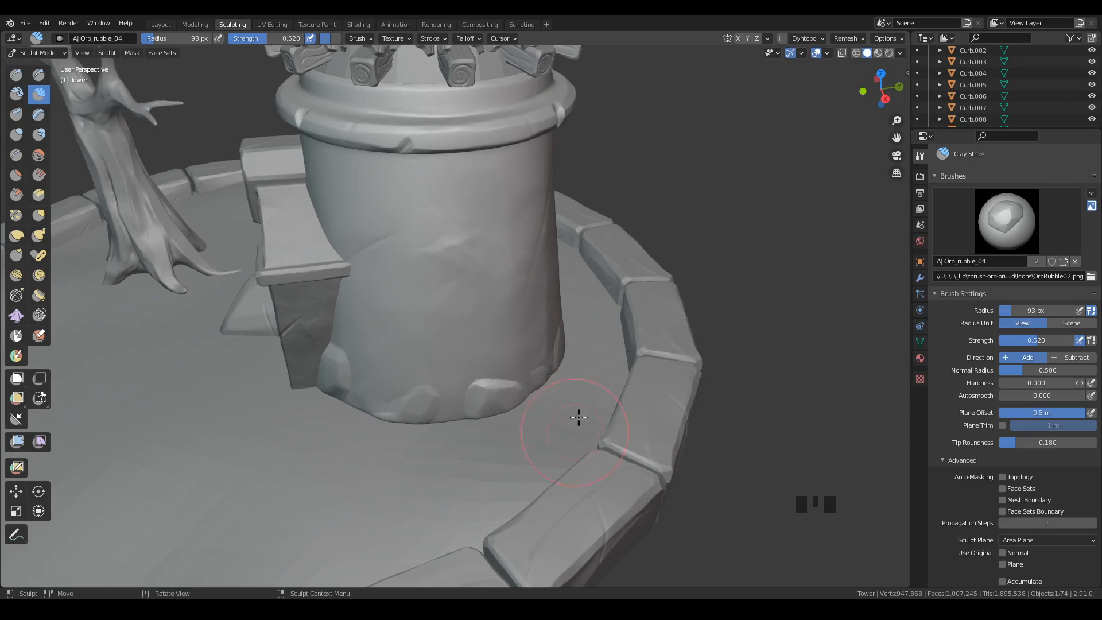
Stamp small Orb_rubble_04 stones on the tower's lower and upper wall beside the gate.
{"action": "middle_click_drag", "start_coordinate": [578, 416], "coordinate": [608, 396], "text": "shift"}
{"action": "left_click_drag", "start_coordinate": [597, 393], "coordinate": [473, 362]}
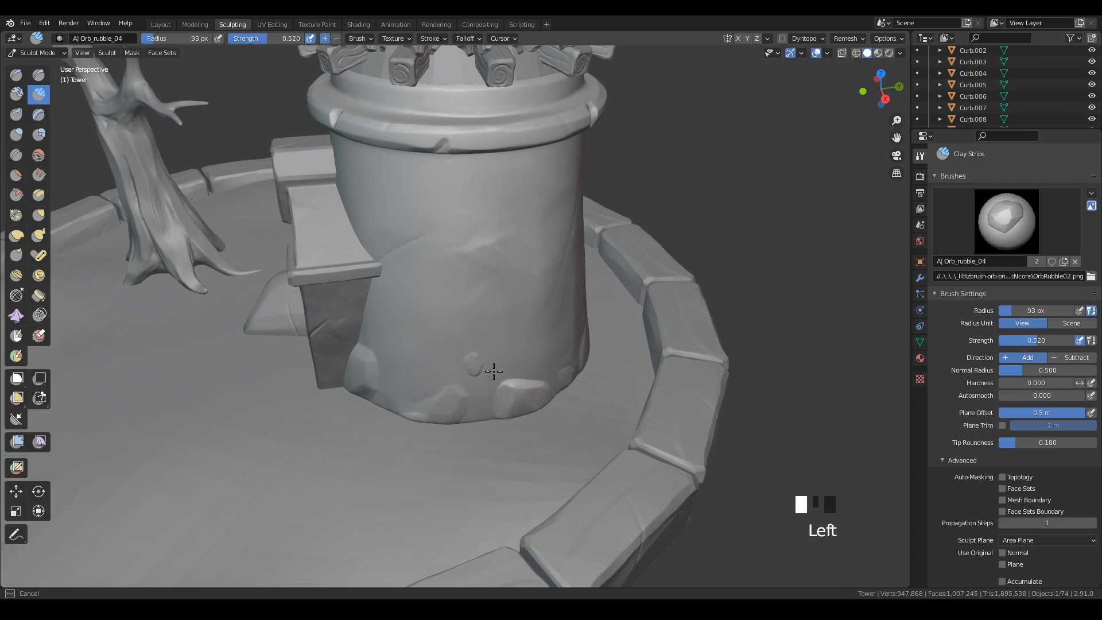
{"action": "left_click_drag", "start_coordinate": [414, 214], "coordinate": [428, 226]}
{"action": "mouse_move", "coordinate": [665, 300]}
{"action": "middle_mouse_down"}
{"action": "mouse_move", "coordinate": [649, 322]}
{"action": "mouse_move", "coordinate": [635, 402]}
{"action": "mouse_move", "coordinate": [614, 381]}
{"action": "mouse_move", "coordinate": [562, 383]}
{"action": "mouse_move", "coordinate": [570, 364]}
{"action": "mouse_move", "coordinate": [492, 362]}
{"action": "middle_mouse_up"}
{"action": "left_click_drag", "start_coordinate": [403, 329], "coordinate": [427, 334]}
{"action": "mouse_move", "coordinate": [586, 347]}
{"action": "middle_mouse_down", "text": "ctrl"}
{"action": "mouse_move", "coordinate": [568, 399]}
{"action": "mouse_move", "coordinate": [548, 397]}
{"action": "middle_mouse_up", "text": "ctrl"}
{"action": "mouse_move", "coordinate": [427, 385]}
{"action": "left_mouse_down"}
{"action": "mouse_move", "coordinate": [444, 416]}
{"action": "mouse_move", "coordinate": [453, 387]}
{"action": "left_mouse_up"}
Stamp further Orb_rubble_04 stones on the tower's lower wall around to the boulder side.
{"action": "mouse_move", "coordinate": [453, 387]}
{"action": "middle_mouse_down"}
{"action": "mouse_move", "coordinate": [602, 401]}
{"action": "mouse_move", "coordinate": [569, 413]}
{"action": "mouse_move", "coordinate": [574, 402]}
{"action": "mouse_move", "coordinate": [620, 424]}
{"action": "mouse_move", "coordinate": [636, 459]}
{"action": "mouse_move", "coordinate": [614, 406]}
{"action": "mouse_move", "coordinate": [492, 388]}
{"action": "mouse_move", "coordinate": [538, 417]}
{"action": "mouse_move", "coordinate": [505, 406]}
{"action": "mouse_move", "coordinate": [542, 402]}
{"action": "mouse_move", "coordinate": [516, 405]}
{"action": "middle_mouse_up"}
{"action": "left_click", "coordinate": [569, 412]}
{"action": "left_click", "coordinate": [542, 417]}
{"action": "left_click", "coordinate": [501, 411]}
{"action": "left_click", "coordinate": [492, 396]}
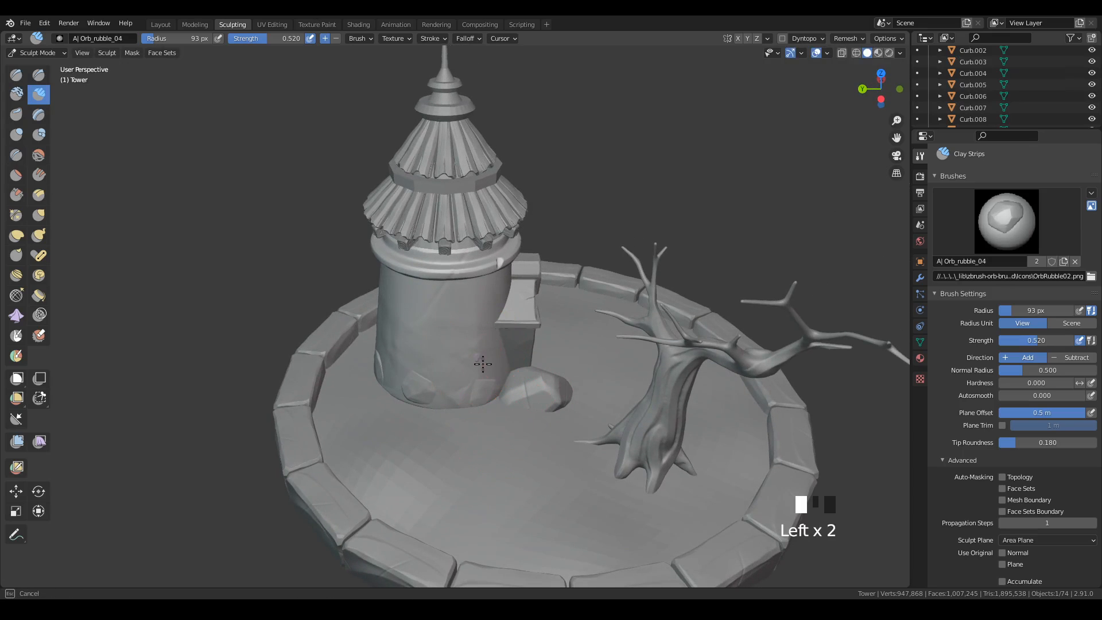
Return to Object Mode and add a Bevel modifier to the wood ring between the two roof tiers.
{"action": "mouse_move", "coordinate": [524, 477]}
{"action": "middle_mouse_down"}
{"action": "mouse_move", "coordinate": [628, 443]}
{"action": "mouse_move", "coordinate": [577, 387]}
{"action": "mouse_move", "coordinate": [631, 396]}
{"action": "mouse_move", "coordinate": [568, 361]}
{"action": "mouse_move", "coordinate": [621, 406]}
{"action": "mouse_move", "coordinate": [551, 381]}
{"action": "mouse_move", "coordinate": [568, 391]}
{"action": "mouse_move", "coordinate": [611, 315]}
{"action": "mouse_move", "coordinate": [634, 348]}
{"action": "middle_mouse_up"}
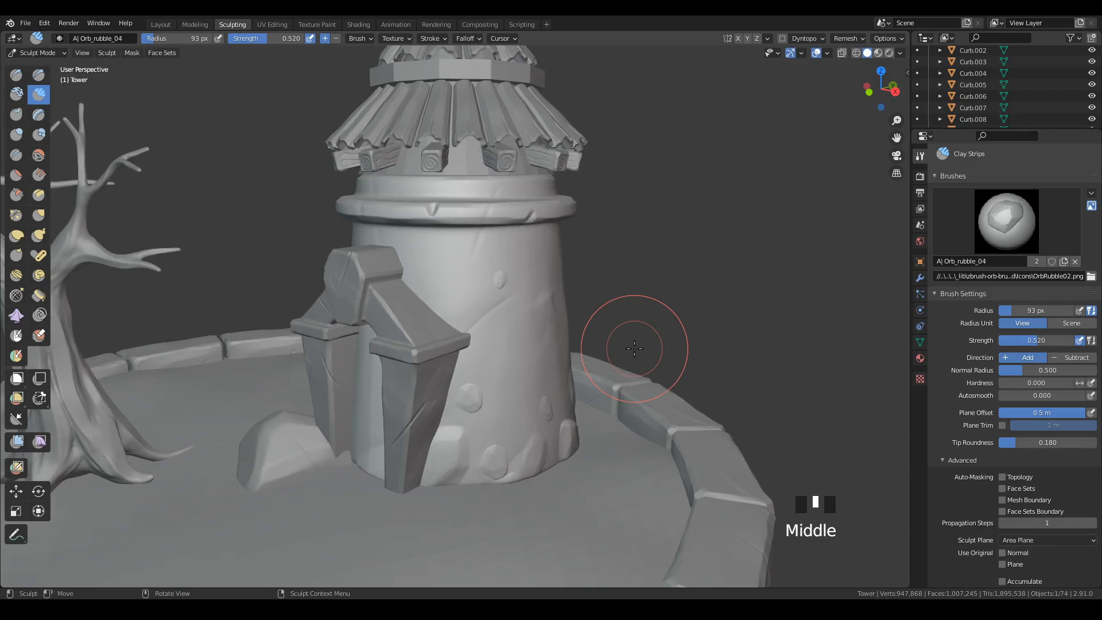
{"action": "middle_click_drag", "start_coordinate": [610, 266], "coordinate": [606, 367]}
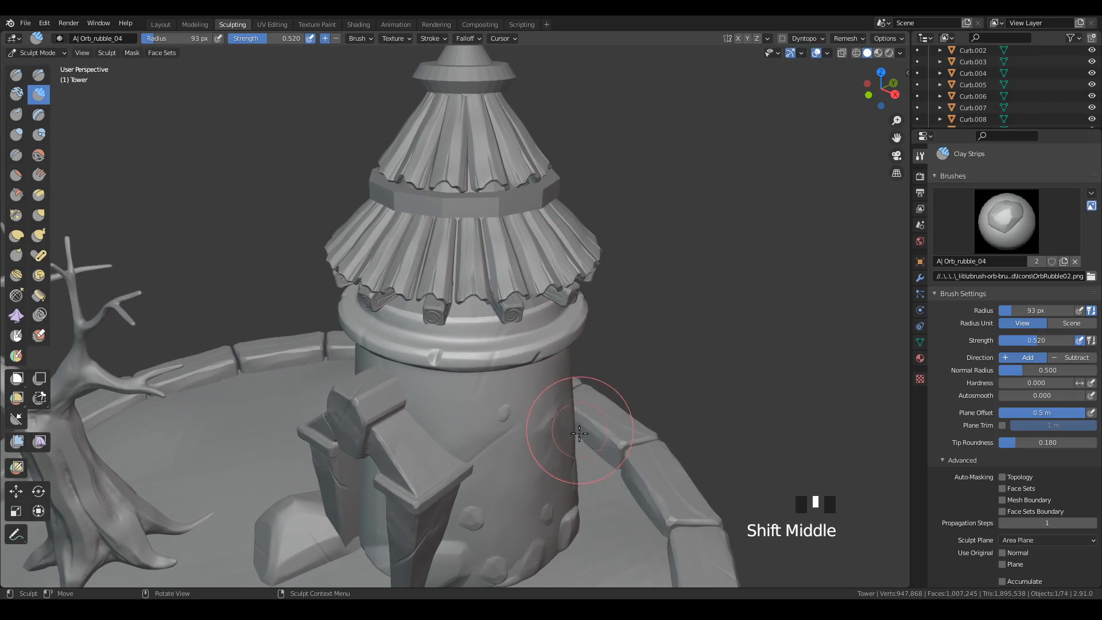
{"action": "key", "text": "ctrl+Tab"}
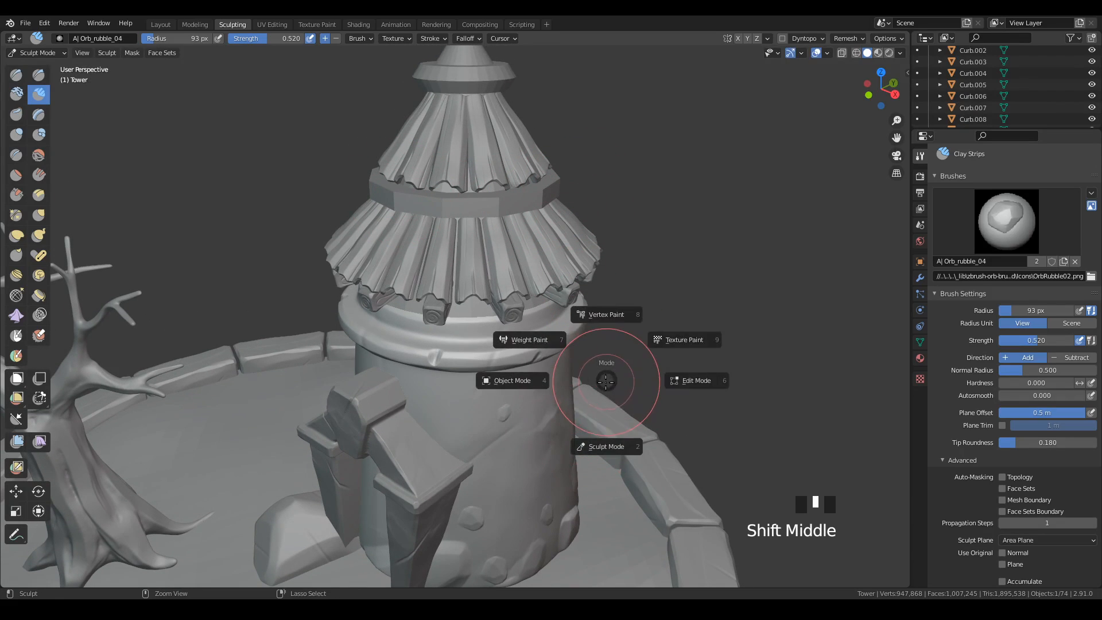
{"action": "left_click", "coordinate": [513, 380]}
{"action": "left_click", "coordinate": [550, 187]}
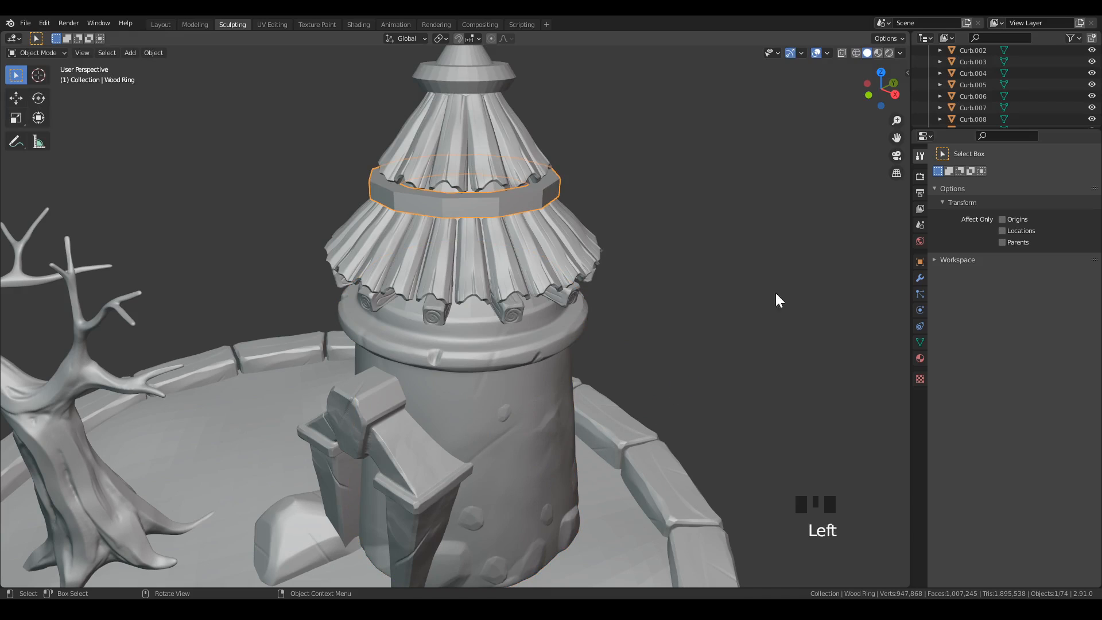
{"action": "left_click", "coordinate": [920, 278]}
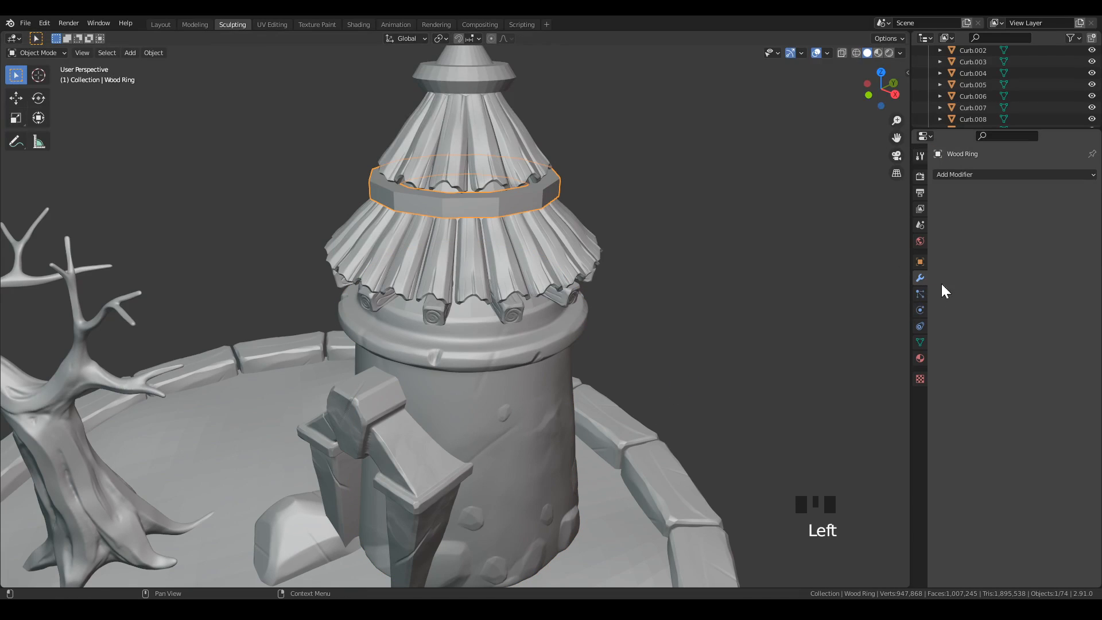
{"action": "left_click", "coordinate": [983, 174]}
{"action": "left_click", "coordinate": [875, 220]}
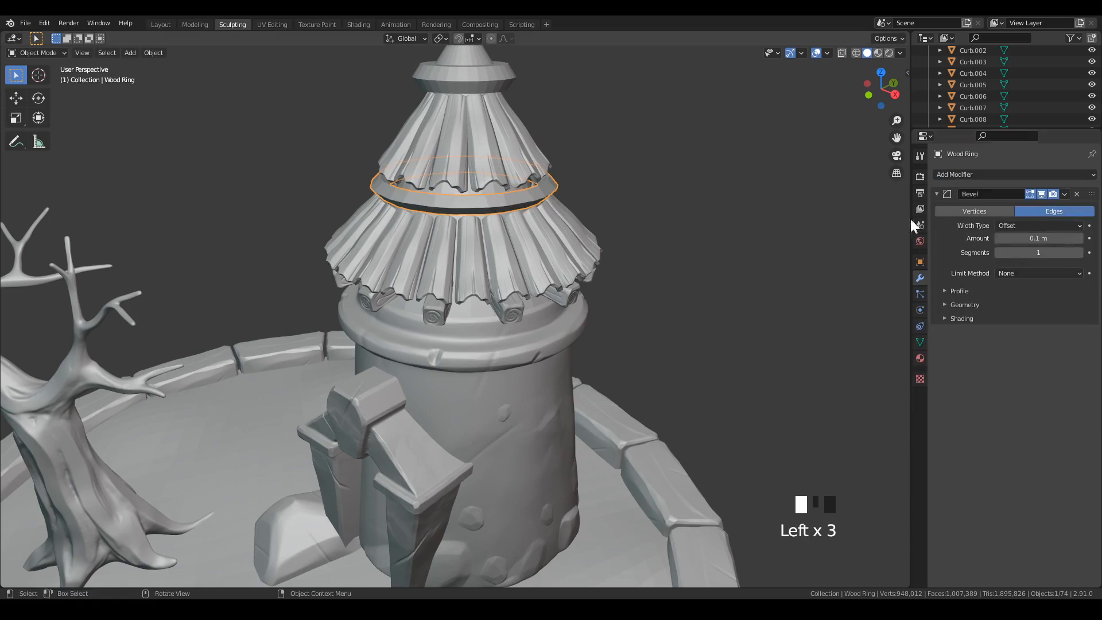
Set the ring's bevel to 2 segments and an amount of 0.042 m, limited by angle.
{"action": "left_click", "coordinate": [1079, 253]}
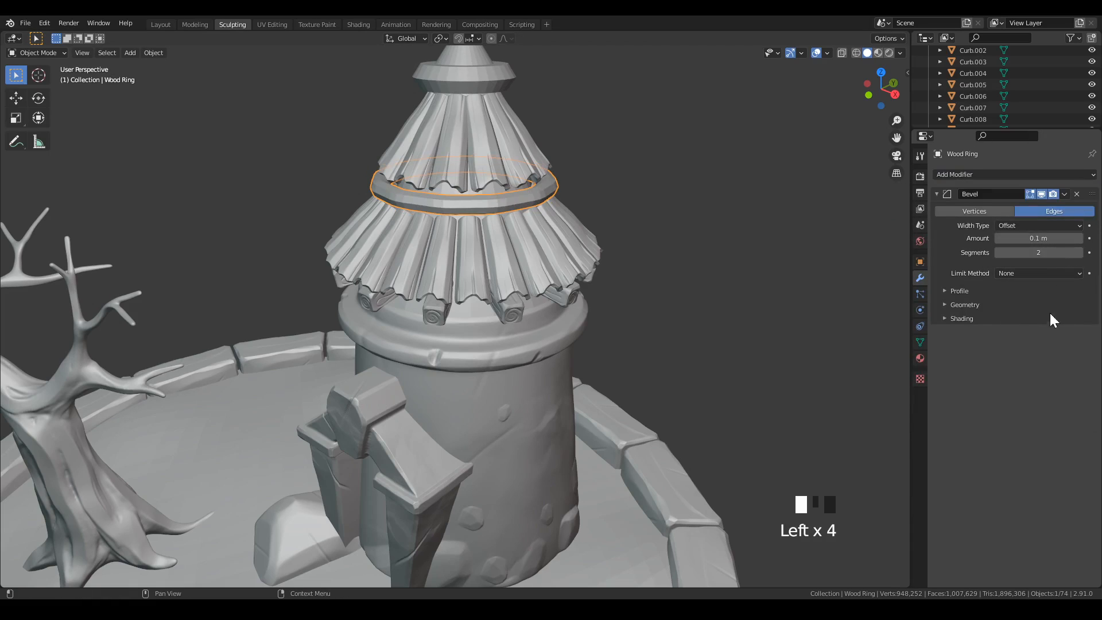
{"action": "left_click_drag", "start_coordinate": [1037, 237], "coordinate": [1012, 241], "text": "shift"}
{"action": "left_click", "coordinate": [1022, 272]}
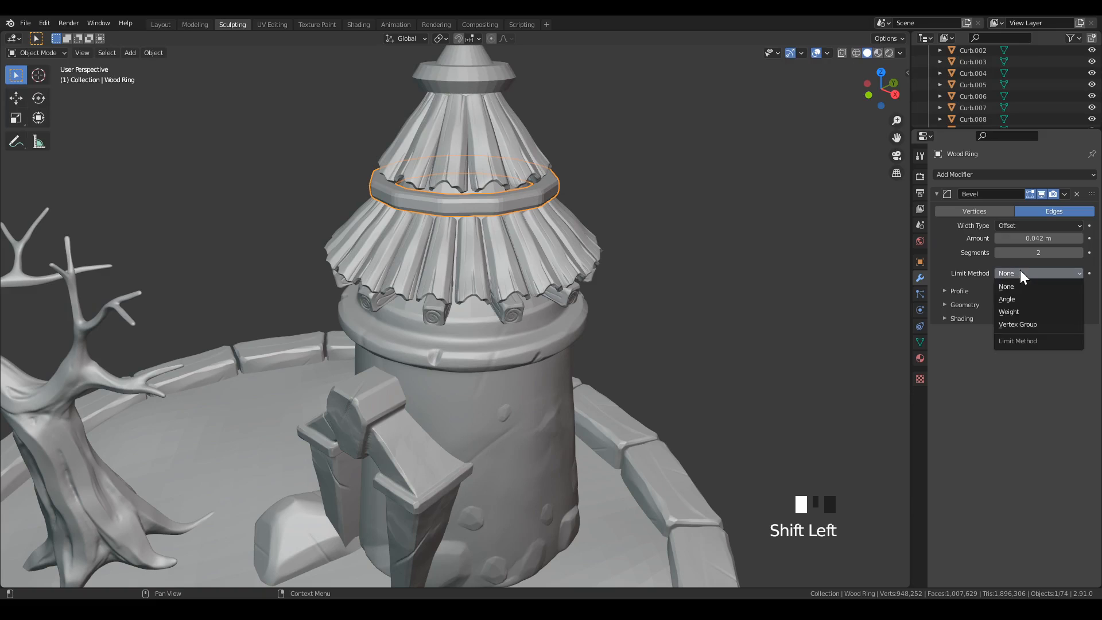
{"action": "left_click", "coordinate": [1021, 297]}
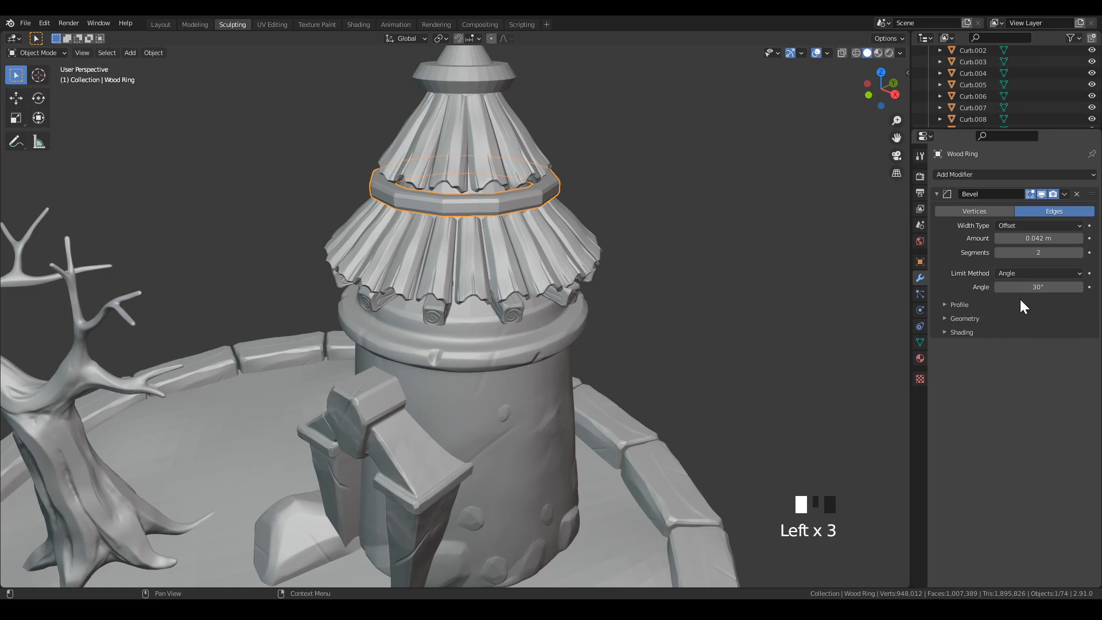
Reduce the ring's bevel amount to 0.01 m and add a Subdivision modifier at viewport level 3.
{"action": "middle_click_drag", "start_coordinate": [716, 322], "coordinate": [826, 260], "text": "shift"}
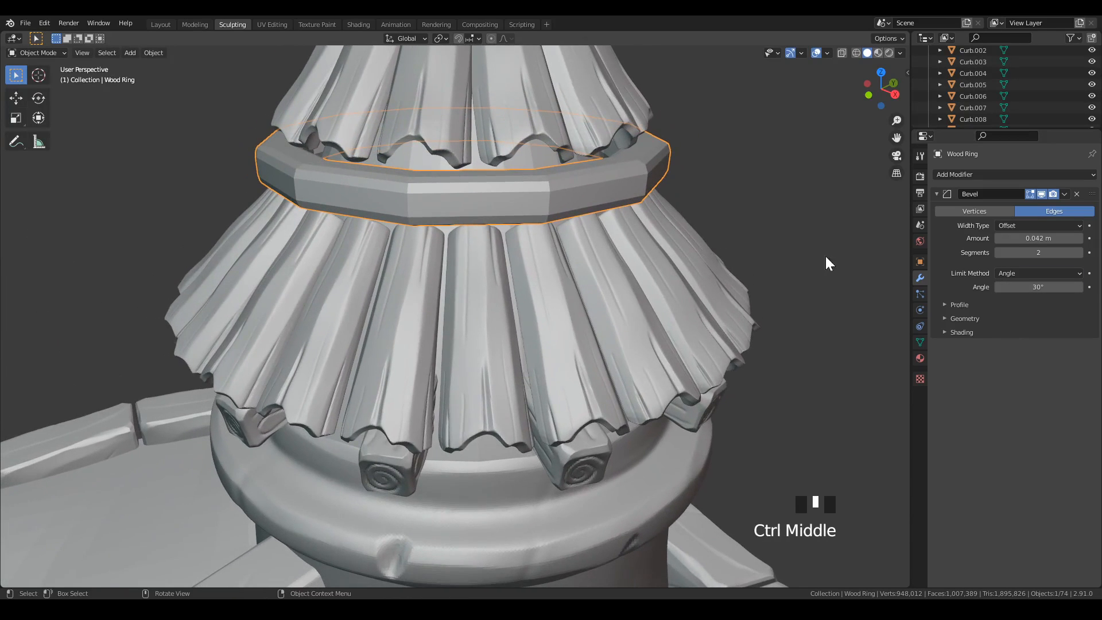
{"action": "left_click_drag", "start_coordinate": [1041, 238], "coordinate": [1031, 243], "text": "shift"}
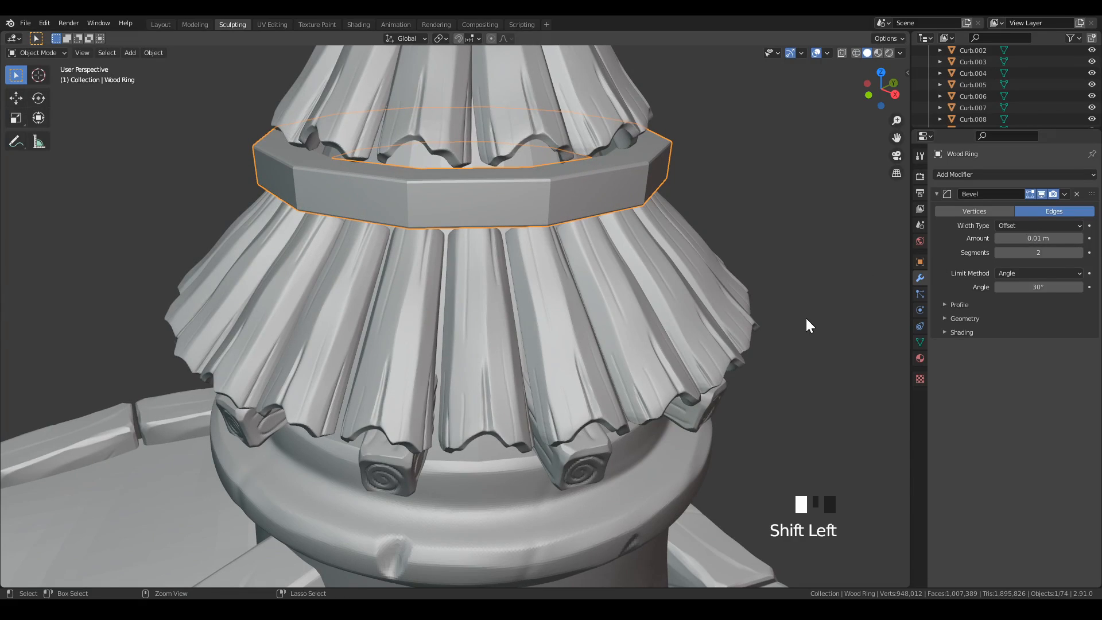
{"action": "key", "text": "ctrl+3"}
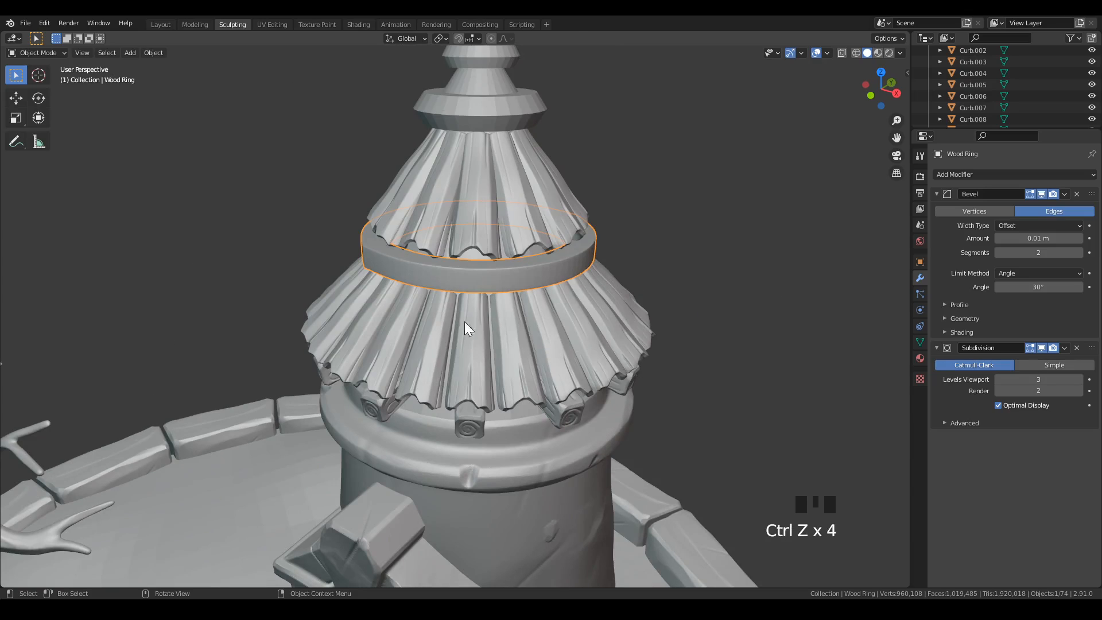
Set the wood ring's bevel angle limit to 35° and apply its Bevel and Subdivision modifiers.
{"action": "middle_click_drag", "start_coordinate": [465, 323], "coordinate": [506, 333]}
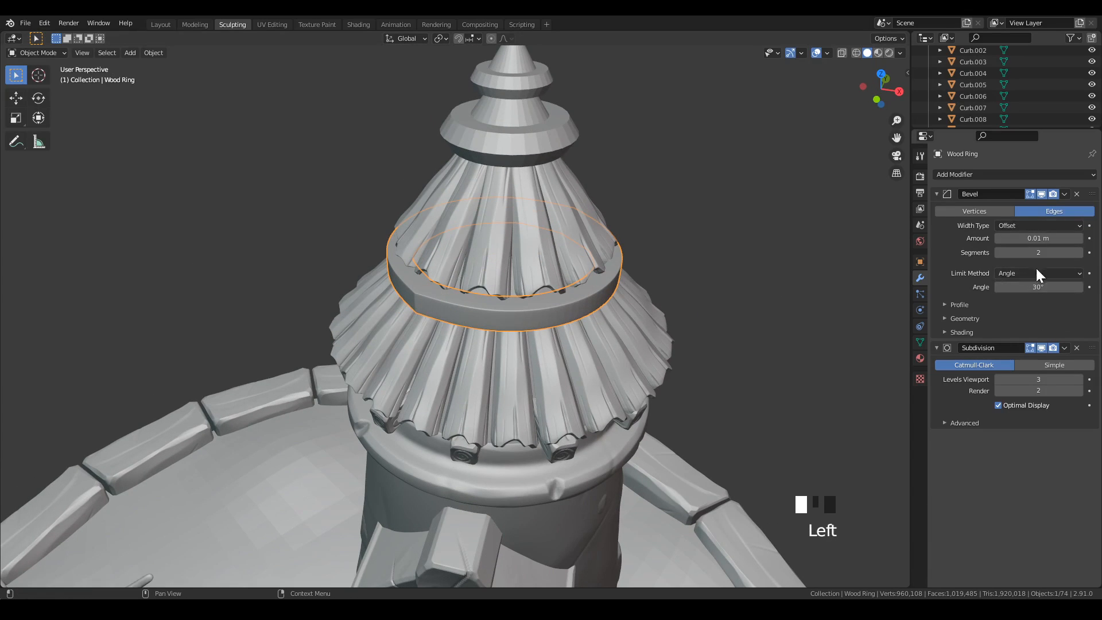
{"action": "left_click", "coordinate": [1044, 288]}
{"action": "key", "text": "Return"}
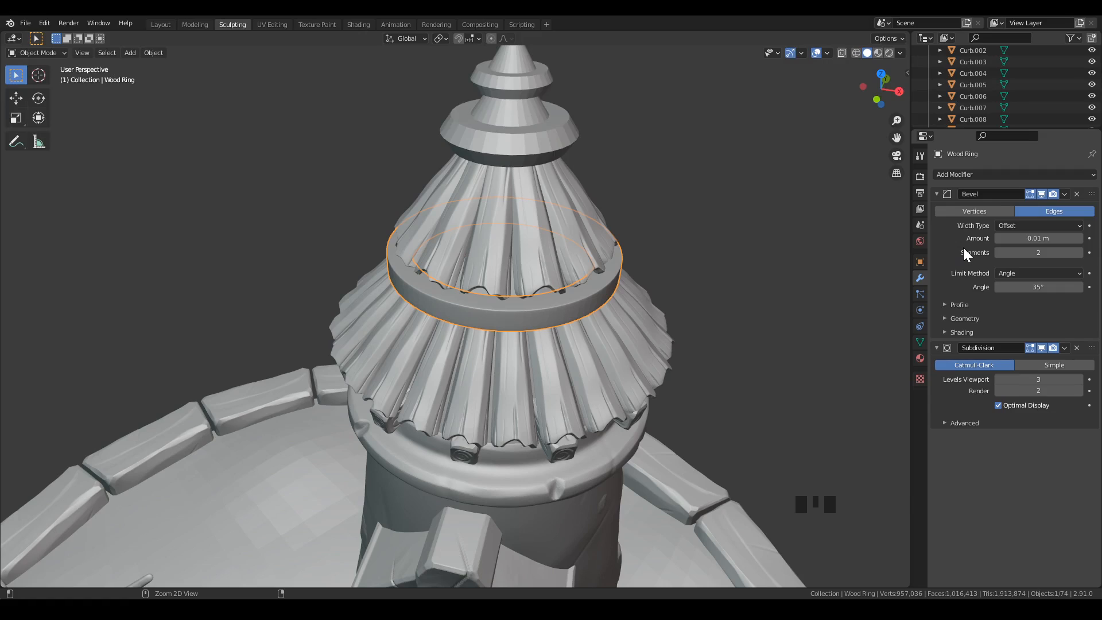
{"action": "key", "text": "ctrl+a"}
{"action": "key", "text": "ctrl+a"}
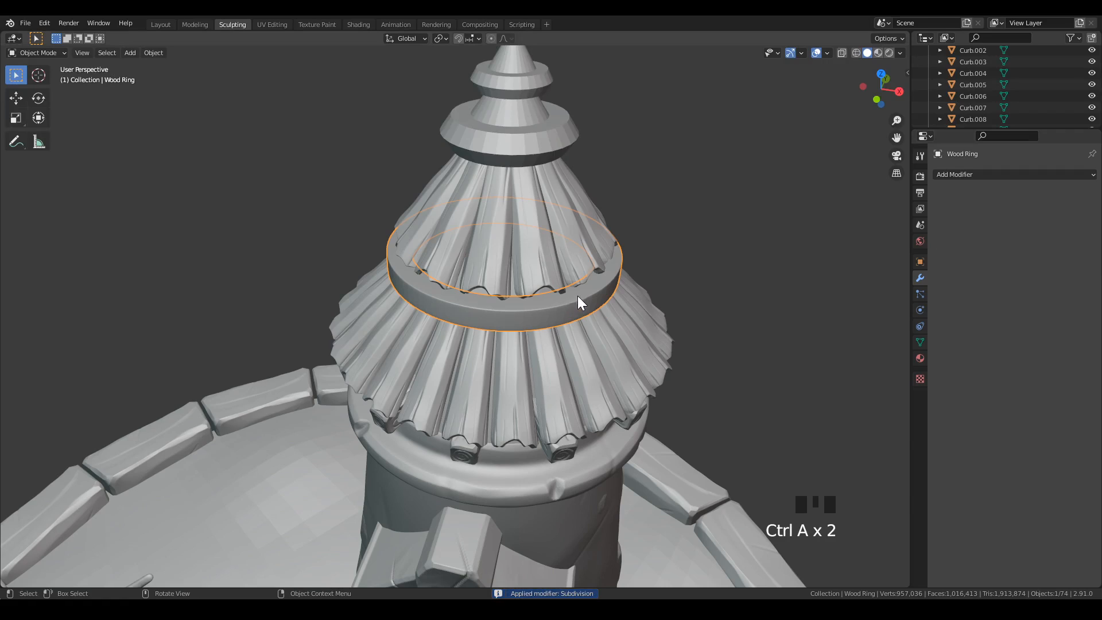
Put the wood ring in Sculpt Mode with the Draw Sharp brush and save the file.
{"action": "right_click", "coordinate": [579, 301]}
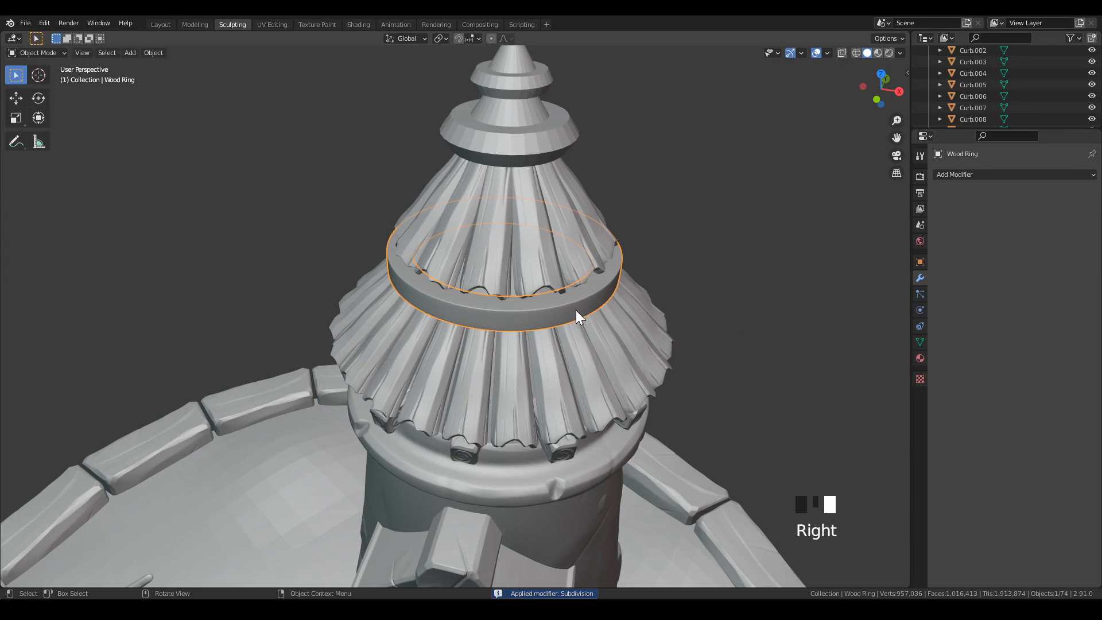
{"action": "key", "text": "ctrl+Tab"}
{"action": "left_click", "coordinate": [604, 386]}
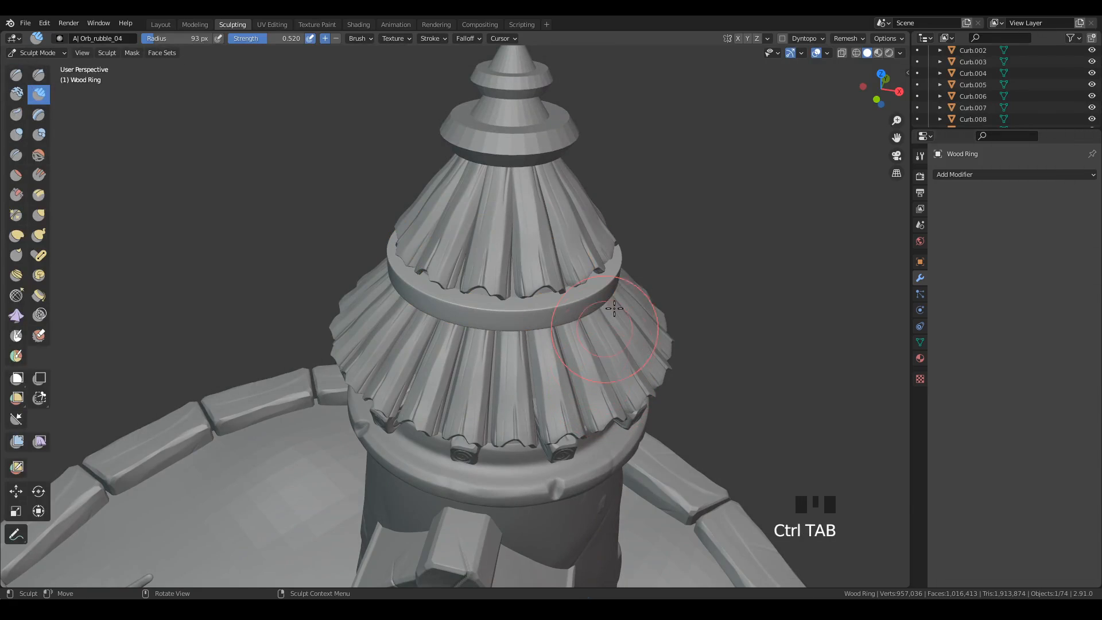
{"action": "middle_click_drag", "start_coordinate": [613, 309], "coordinate": [660, 344]}
{"action": "middle_click_drag", "start_coordinate": [660, 344], "coordinate": [689, 393], "text": "shift"}
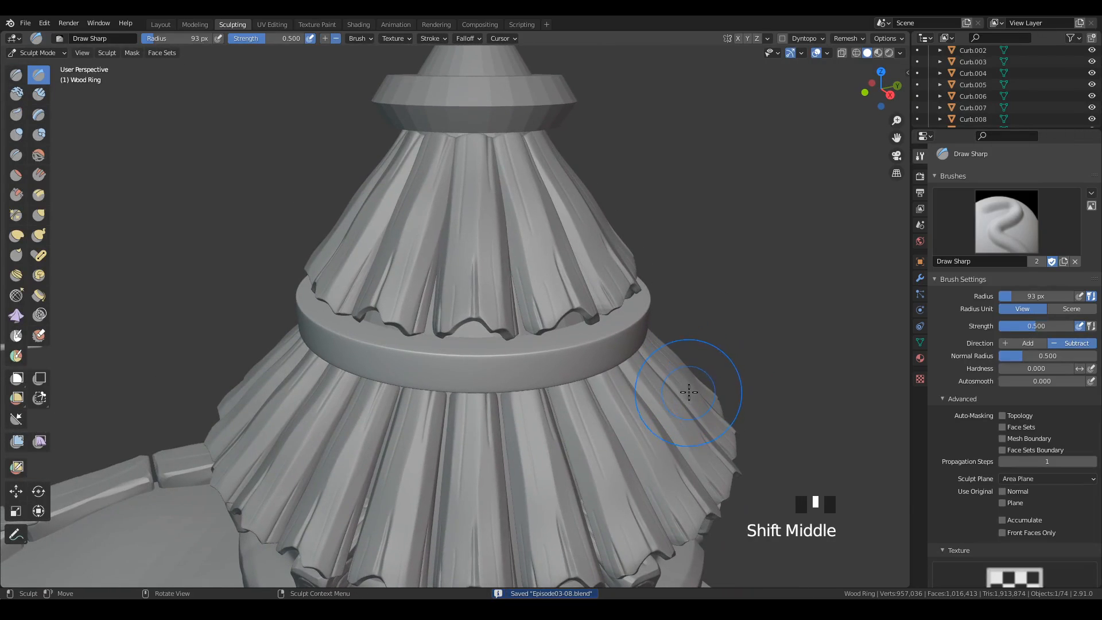
Voxel remesh the wood ring with a voxel size finer than 0.1 m.
{"action": "left_click", "coordinate": [846, 38]}
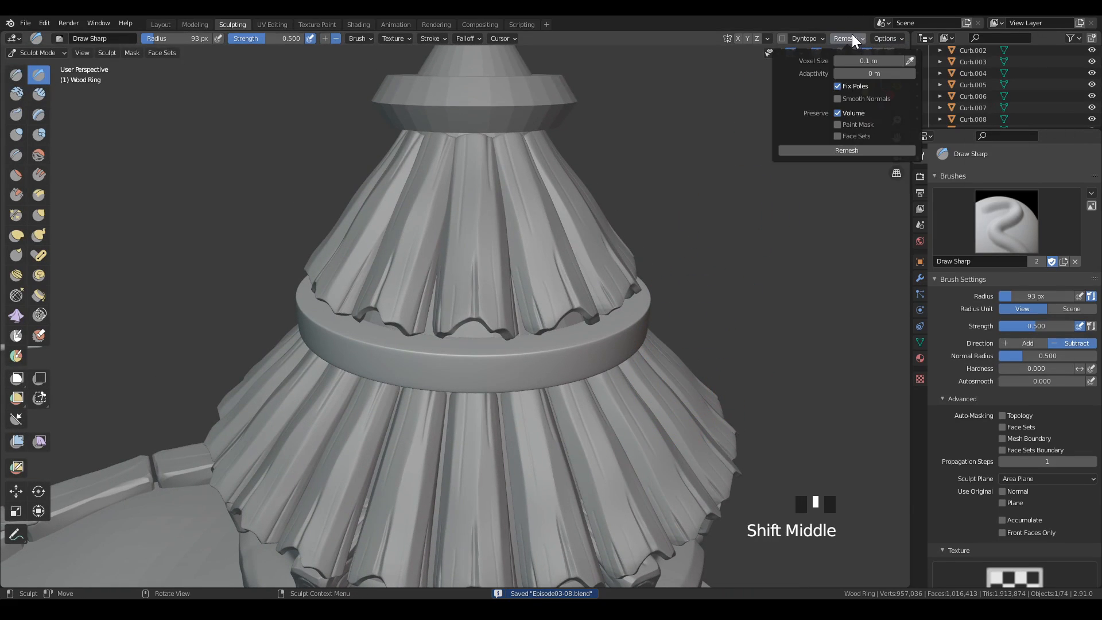
{"action": "left_click", "coordinate": [890, 61]}
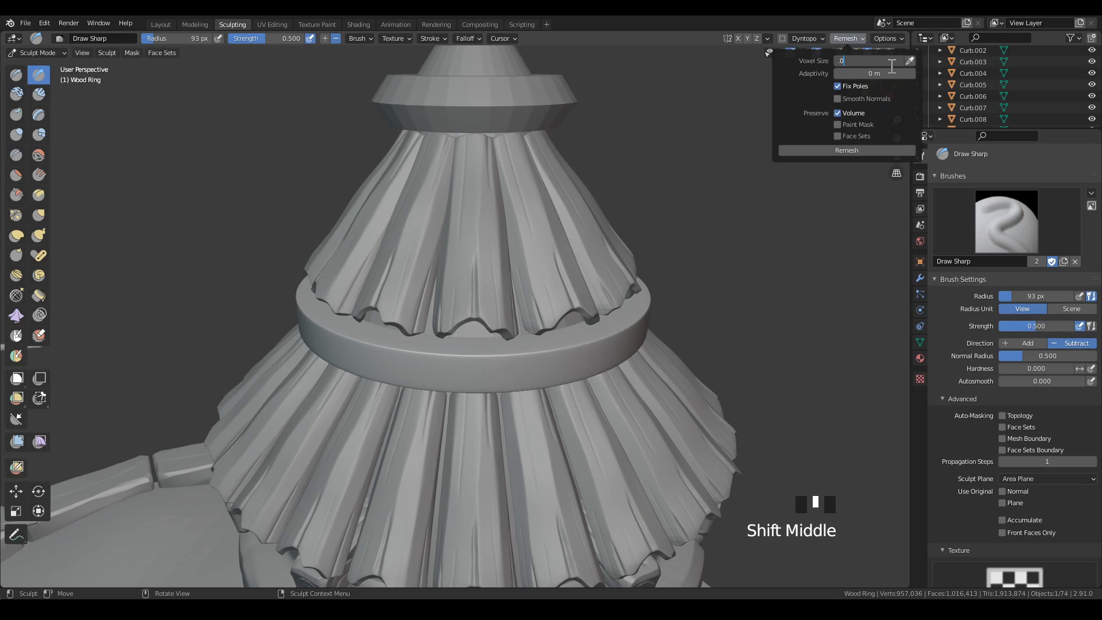
{"action": "key", "text": "Return"}
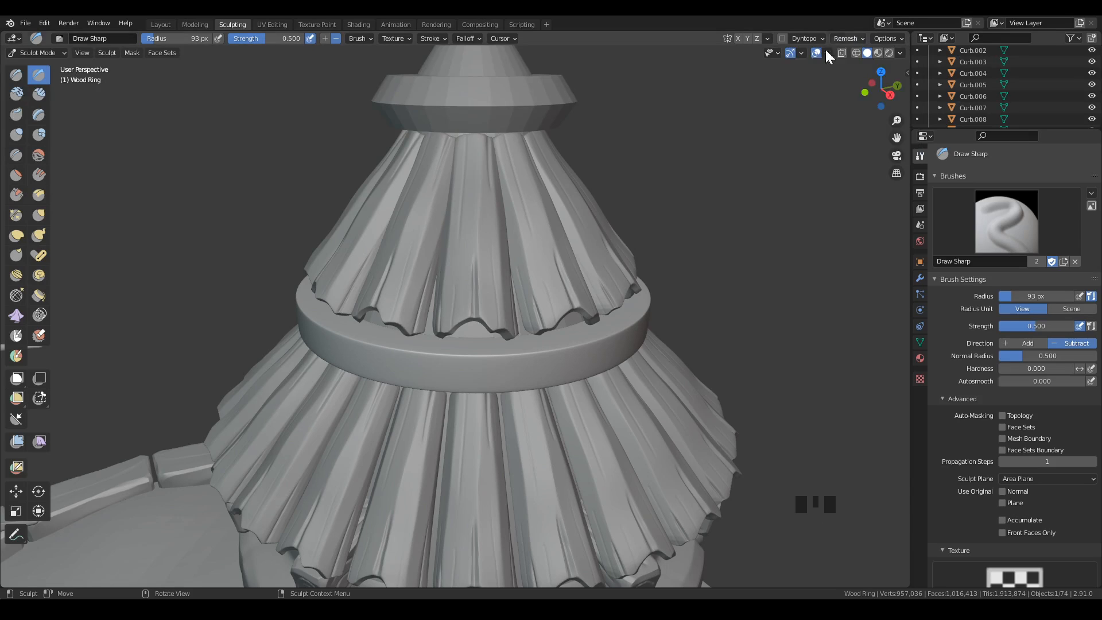
{"action": "left_click", "coordinate": [856, 39]}
{"action": "left_click", "coordinate": [848, 148]}
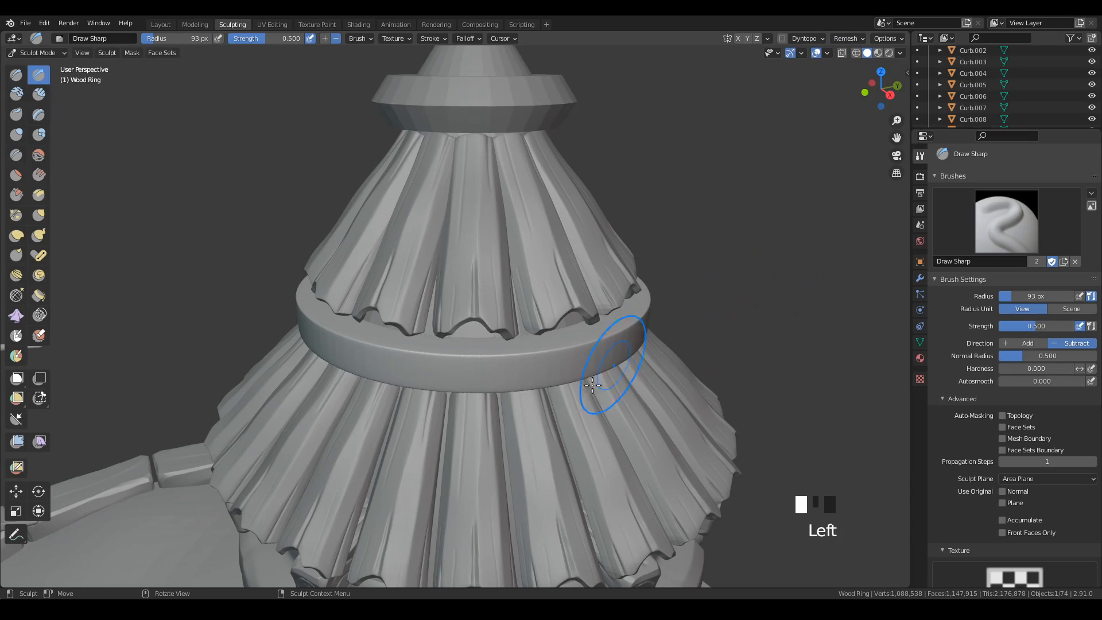
Wear down the front of the ring's upper outer edge using the Scrape brush at a 25 px radius.
{"action": "left_click", "coordinate": [17, 195]}
{"action": "key", "text": "f"}
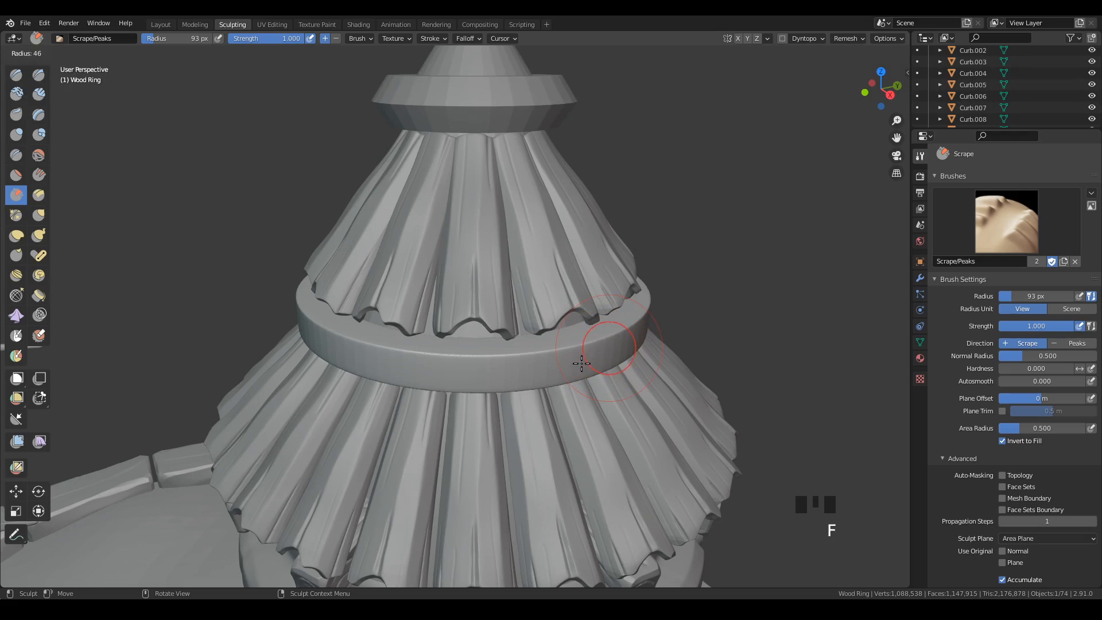
{"action": "left_click", "coordinate": [571, 372]}
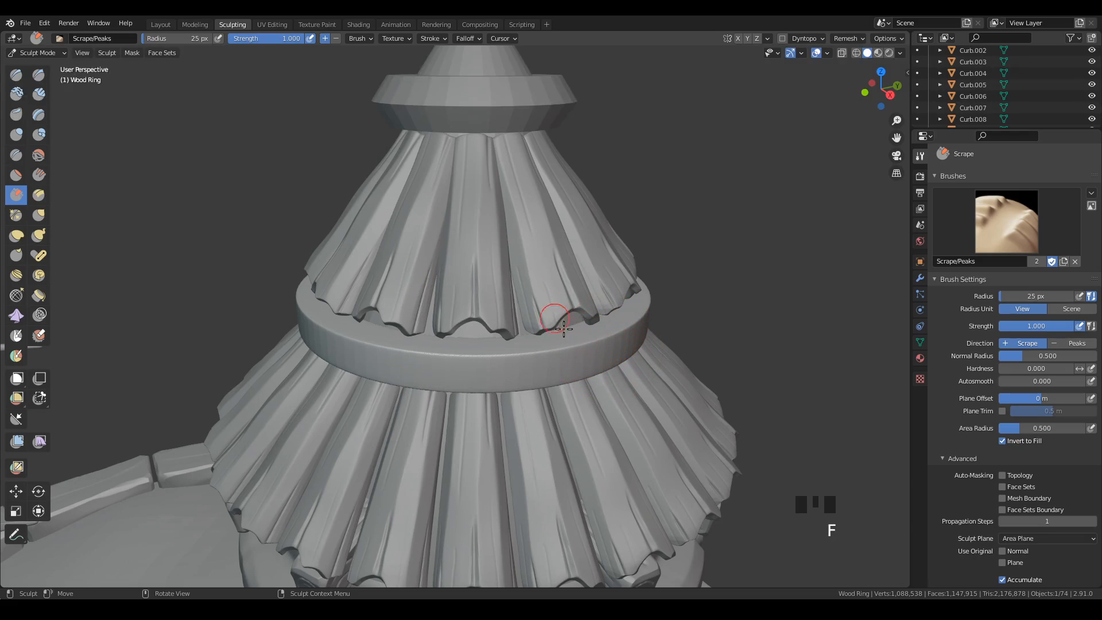
{"action": "middle_click_drag", "start_coordinate": [564, 328], "coordinate": [337, 308]}
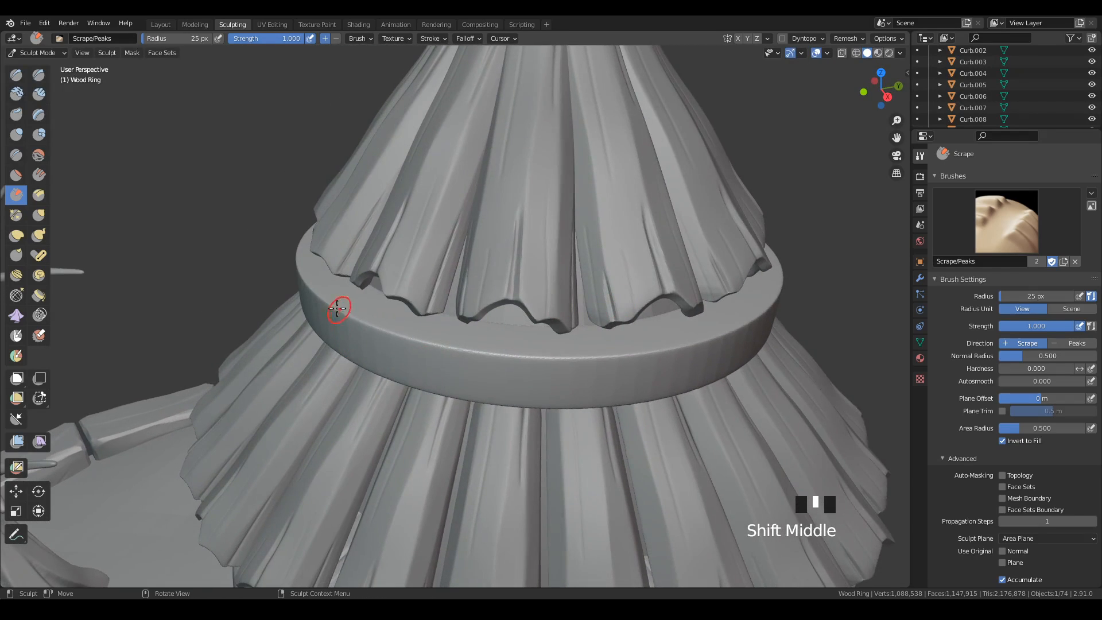
{"action": "left_click_drag", "start_coordinate": [337, 309], "coordinate": [334, 303]}
{"action": "left_click_drag", "start_coordinate": [405, 337], "coordinate": [500, 344]}
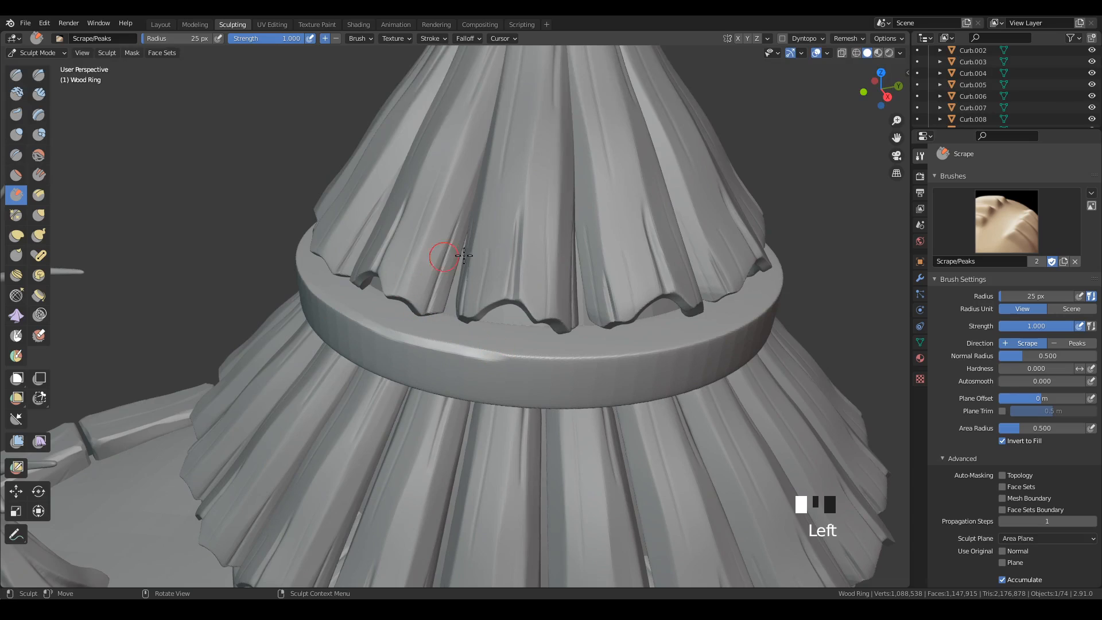
{"action": "mouse_move", "coordinate": [438, 247]}
{"action": "middle_mouse_down", "text": "ctrl"}
{"action": "mouse_move", "coordinate": [537, 333]}
{"action": "mouse_move", "coordinate": [396, 317]}
{"action": "middle_mouse_up", "text": "ctrl"}
{"action": "left_click_drag", "start_coordinate": [396, 317], "coordinate": [347, 296]}
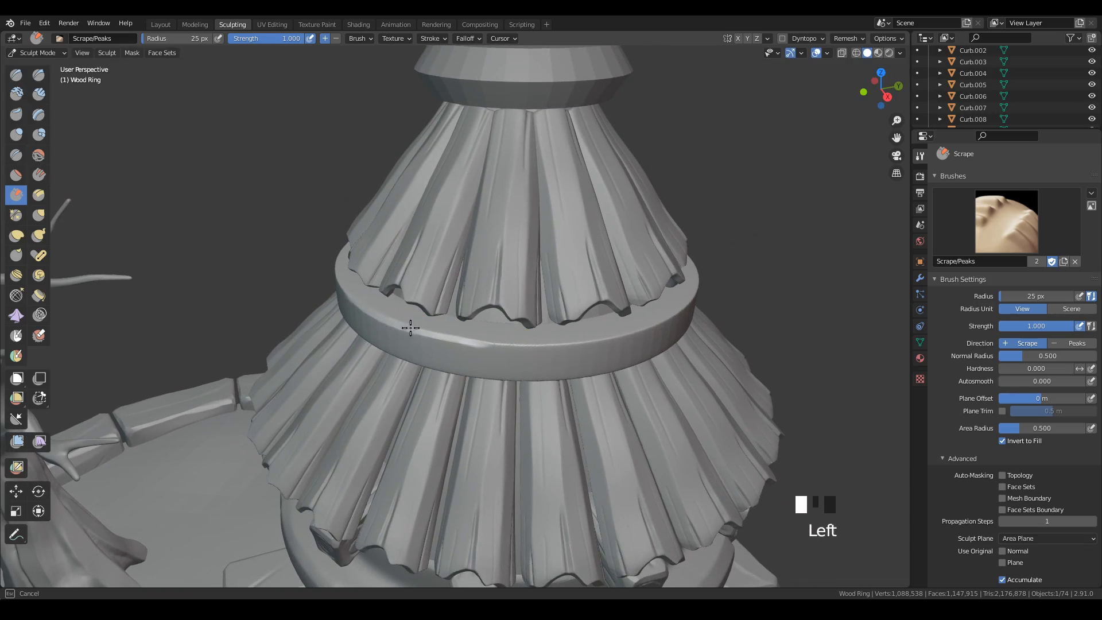
{"action": "left_click_drag", "start_coordinate": [467, 340], "coordinate": [628, 330]}
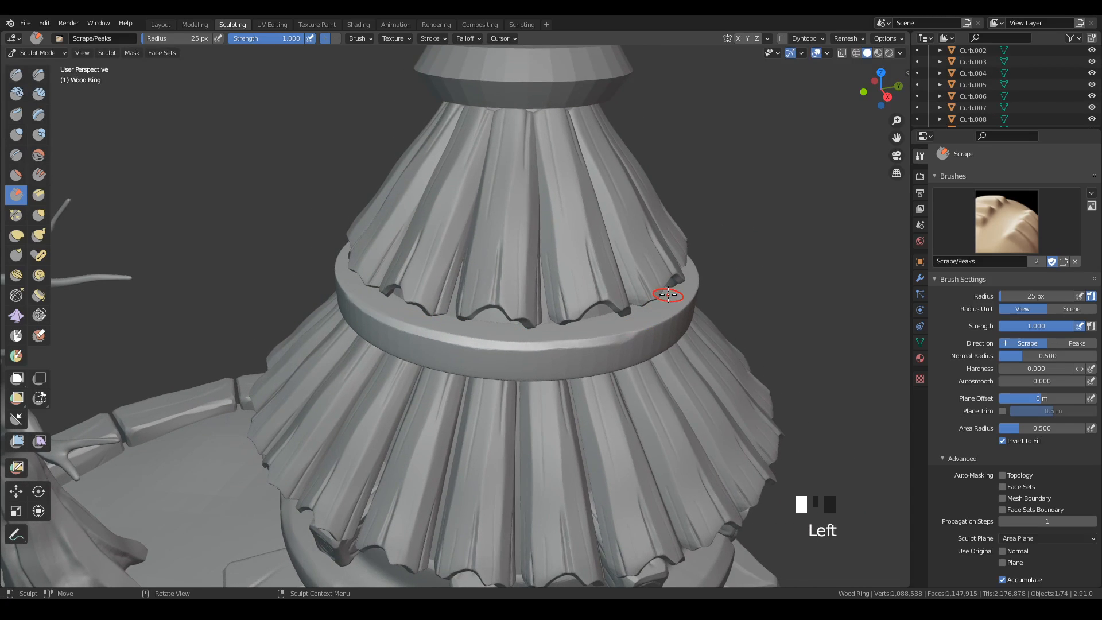
Continue scraping the ring's upper outer edge around the next side, undoing and redoing an unwanted stroke.
{"action": "middle_click_drag", "start_coordinate": [765, 298], "coordinate": [698, 332]}
{"action": "left_click_drag", "start_coordinate": [402, 457], "coordinate": [374, 461]}
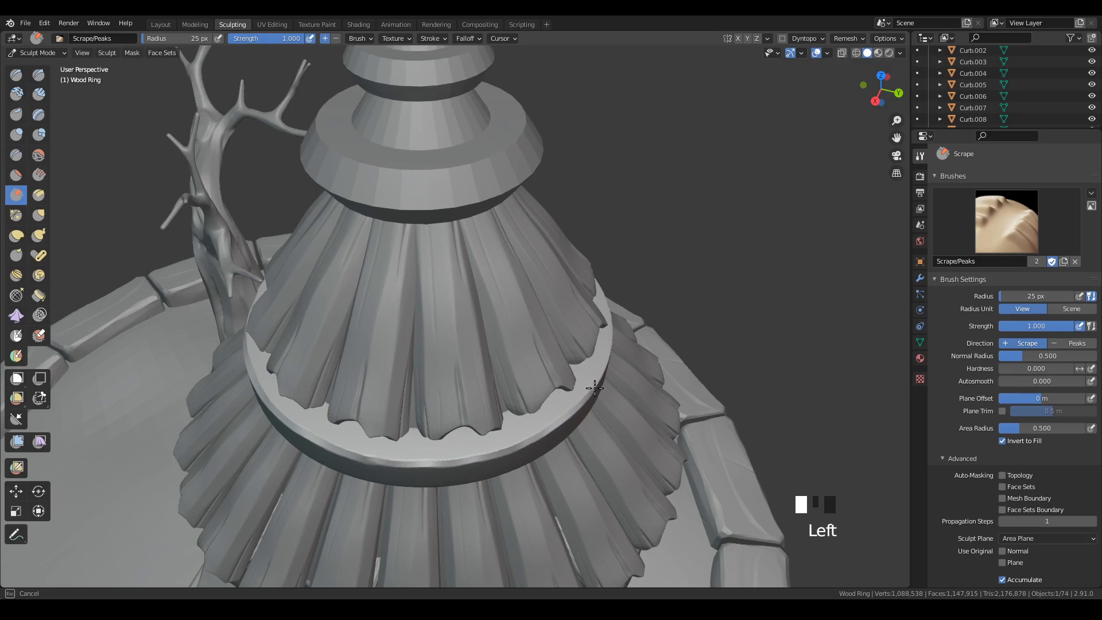
{"action": "left_click_drag", "start_coordinate": [594, 388], "coordinate": [601, 375]}
{"action": "middle_click_drag", "start_coordinate": [625, 368], "coordinate": [571, 356]}
{"action": "mouse_move", "coordinate": [378, 369]}
{"action": "left_mouse_down"}
{"action": "mouse_move", "coordinate": [453, 347]}
{"action": "mouse_move", "coordinate": [389, 366]}
{"action": "left_mouse_up"}
{"action": "key", "text": "ctrl+z"}
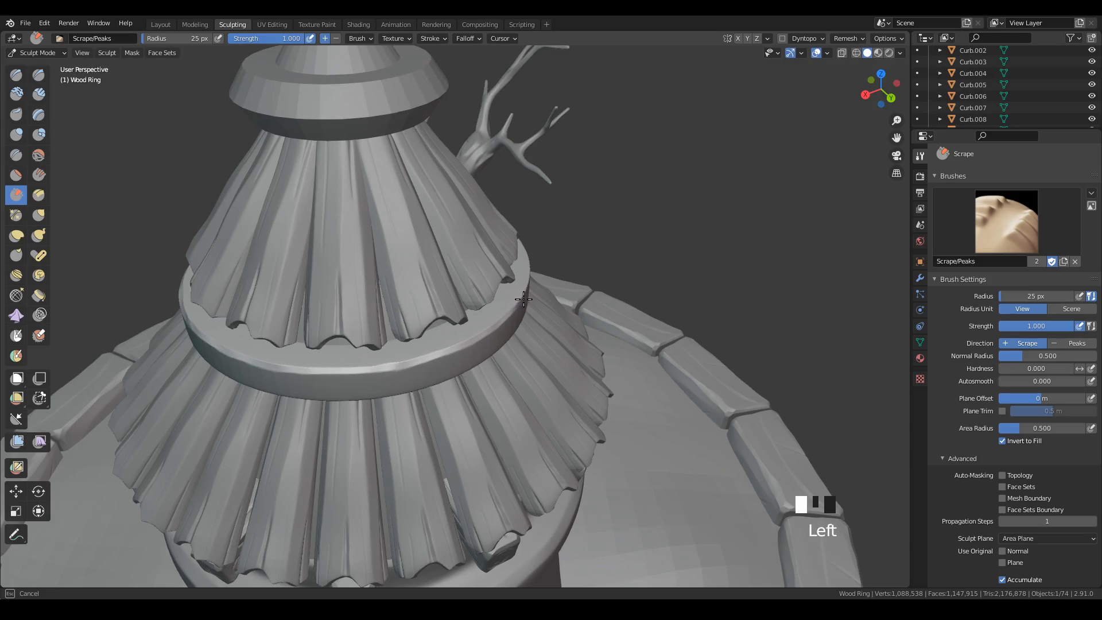
{"action": "left_click_drag", "start_coordinate": [523, 299], "coordinate": [531, 299]}
{"action": "middle_click_drag", "start_coordinate": [625, 295], "coordinate": [446, 339]}
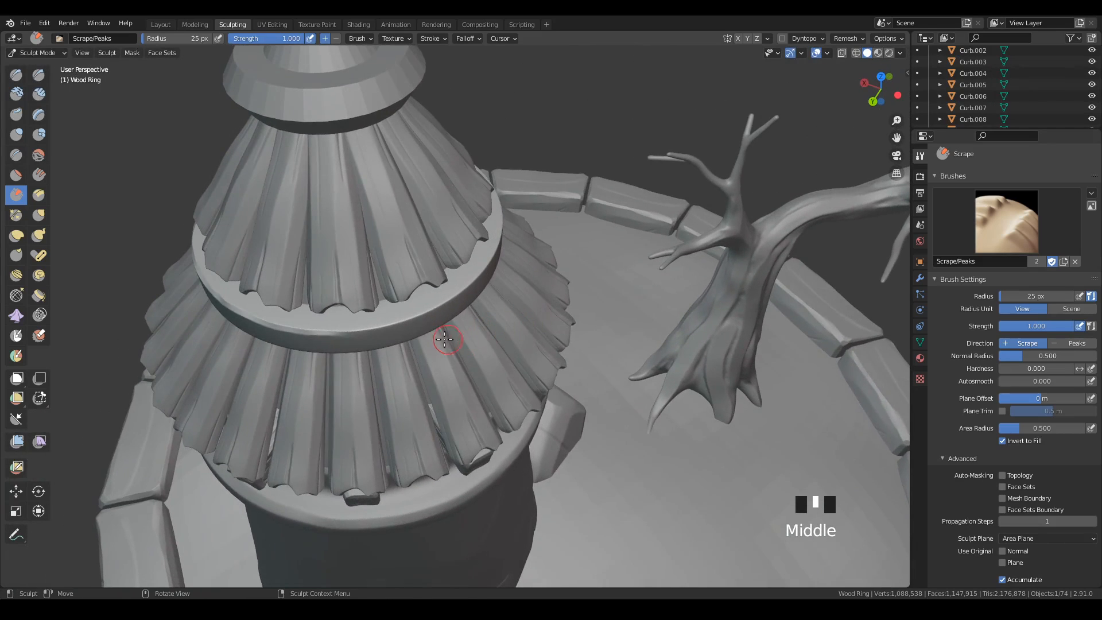
Enlarge the Scrape brush to 32 px and wear down the remaining stretches of the ring's upper outer edge.
{"action": "key", "text": "f"}
{"action": "left_click", "coordinate": [450, 335]}
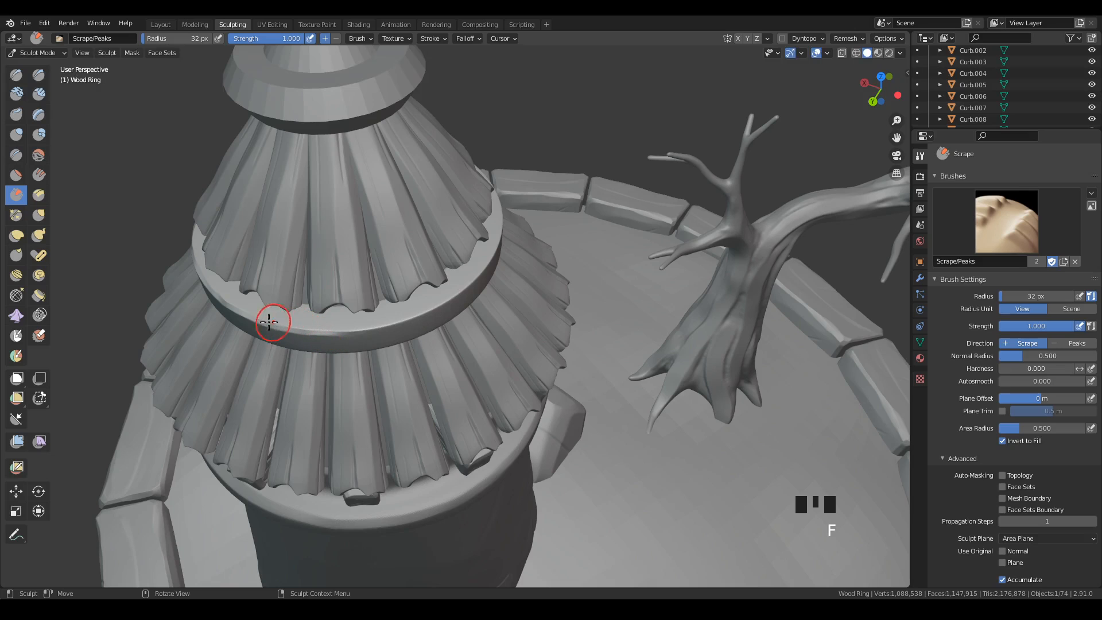
{"action": "left_click_drag", "start_coordinate": [270, 317], "coordinate": [276, 324]}
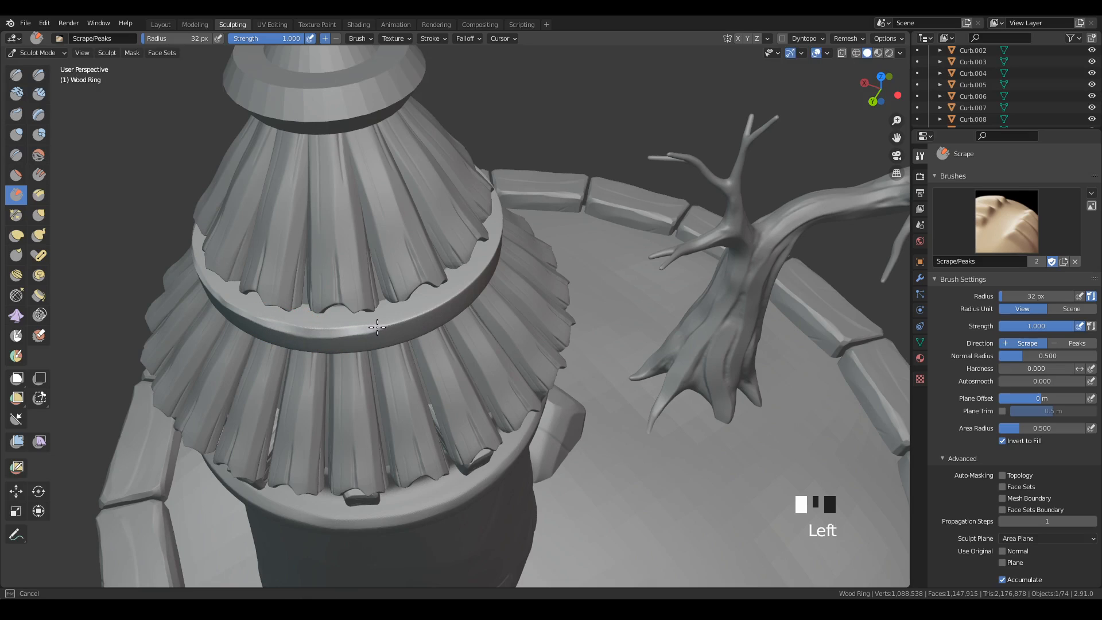
{"action": "left_click_drag", "start_coordinate": [429, 310], "coordinate": [458, 292]}
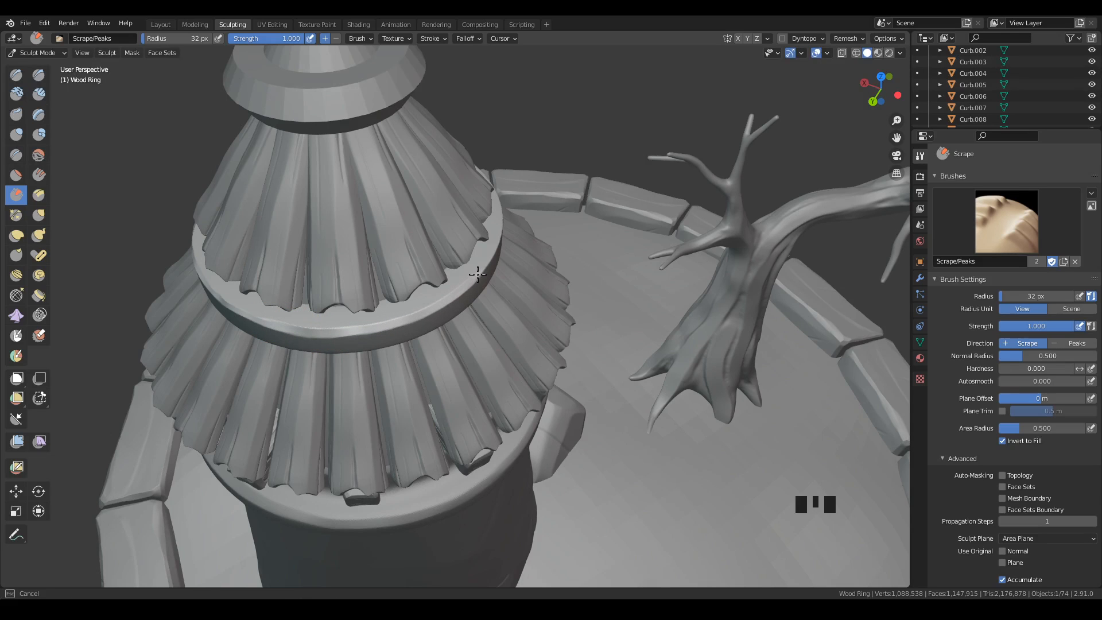
{"action": "middle_click_drag", "start_coordinate": [498, 247], "coordinate": [442, 241]}
{"action": "left_click_drag", "start_coordinate": [433, 271], "coordinate": [433, 272]}
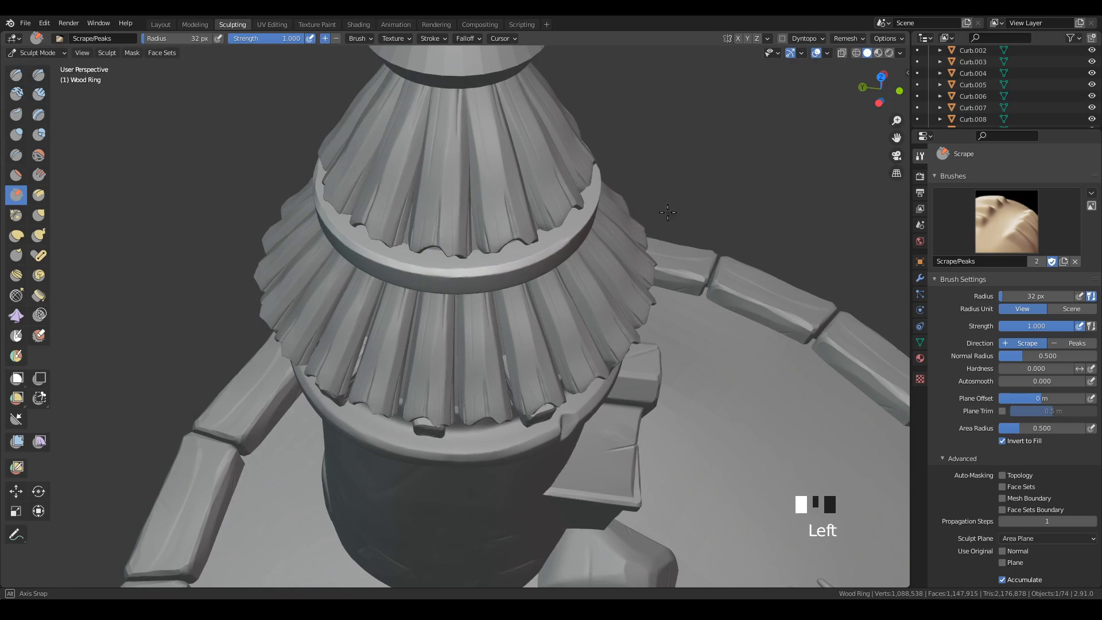
{"action": "mouse_move", "coordinate": [667, 212]}
{"action": "middle_mouse_down"}
{"action": "mouse_move", "coordinate": [590, 208]}
{"action": "mouse_move", "coordinate": [546, 302]}
{"action": "middle_mouse_up"}
{"action": "mouse_move", "coordinate": [546, 302]}
{"action": "left_mouse_down"}
{"action": "mouse_move", "coordinate": [522, 298]}
{"action": "mouse_move", "coordinate": [541, 308]}
{"action": "left_mouse_up"}
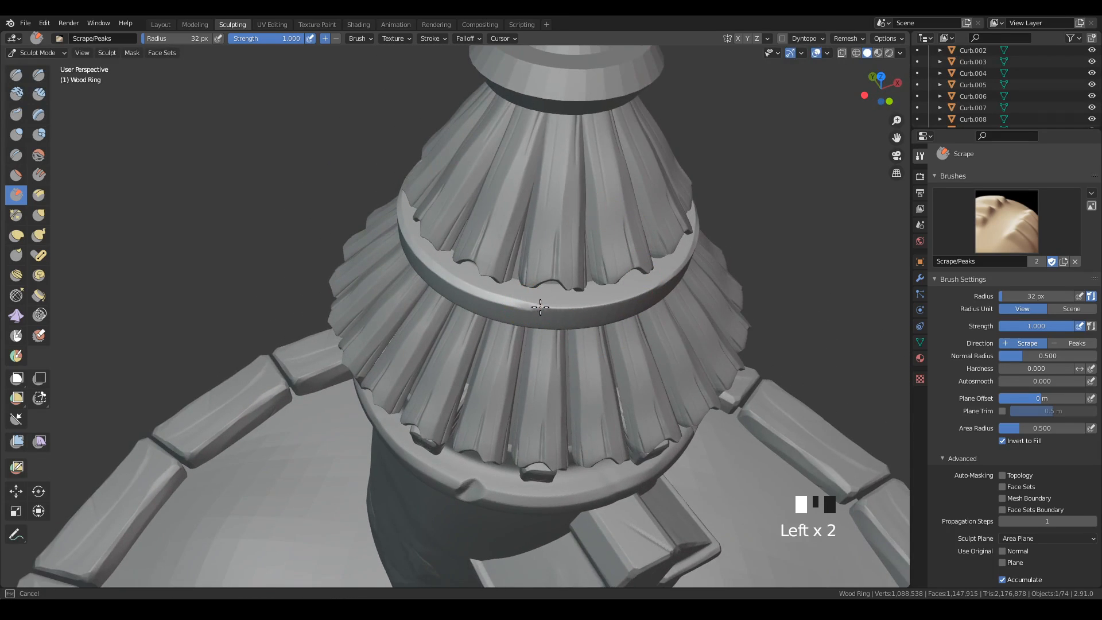
Scrape uneven wear into the ring's lower outer edge from below, covering the first two sides.
{"action": "middle_click_drag", "start_coordinate": [738, 233], "coordinate": [536, 364]}
{"action": "mouse_move", "coordinate": [537, 364]}
{"action": "left_mouse_down"}
{"action": "mouse_move", "coordinate": [617, 364]}
{"action": "mouse_move", "coordinate": [794, 298]}
{"action": "left_mouse_up"}
{"action": "middle_click_drag", "start_coordinate": [795, 298], "coordinate": [664, 209]}
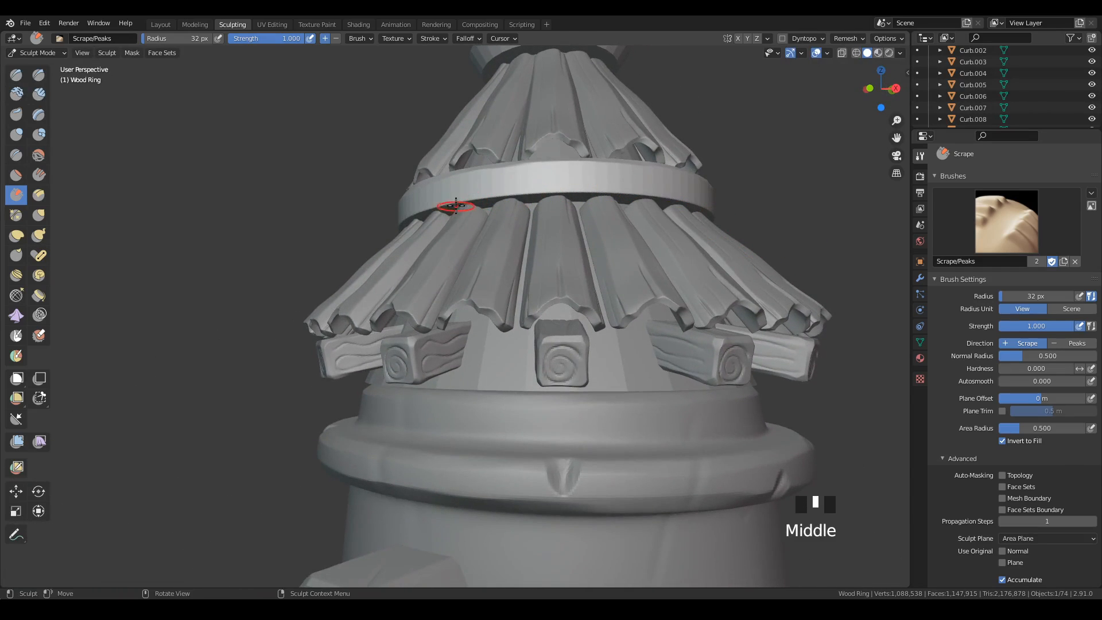
{"action": "left_click_drag", "start_coordinate": [455, 205], "coordinate": [470, 200]}
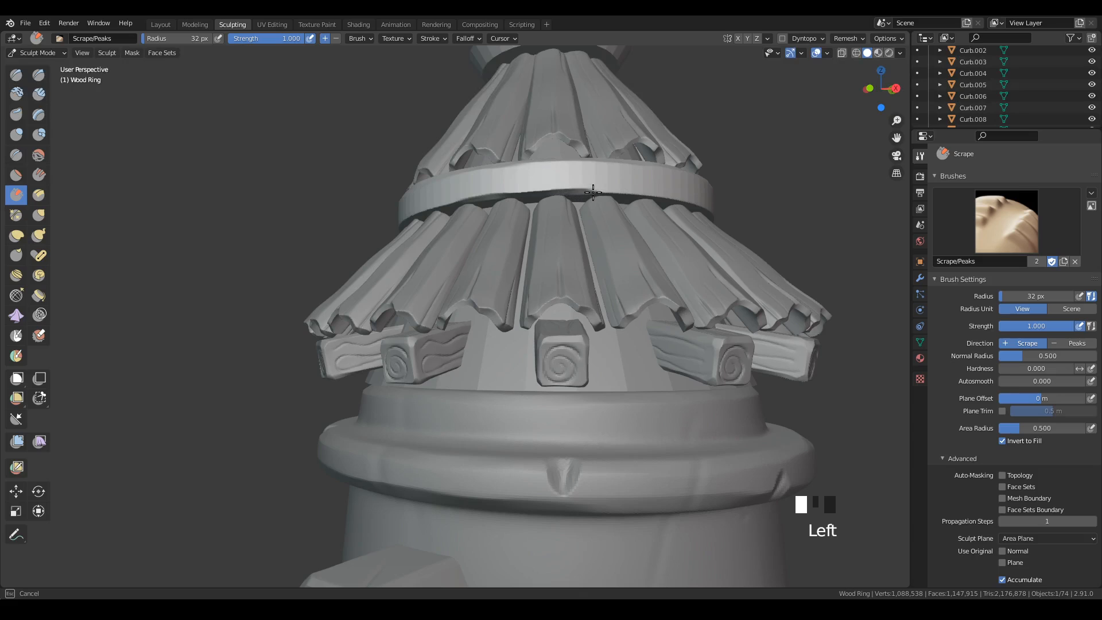
{"action": "left_click_drag", "start_coordinate": [680, 202], "coordinate": [697, 201]}
{"action": "middle_click_drag", "start_coordinate": [698, 202], "coordinate": [537, 187]}
{"action": "left_click_drag", "start_coordinate": [340, 136], "coordinate": [369, 133]}
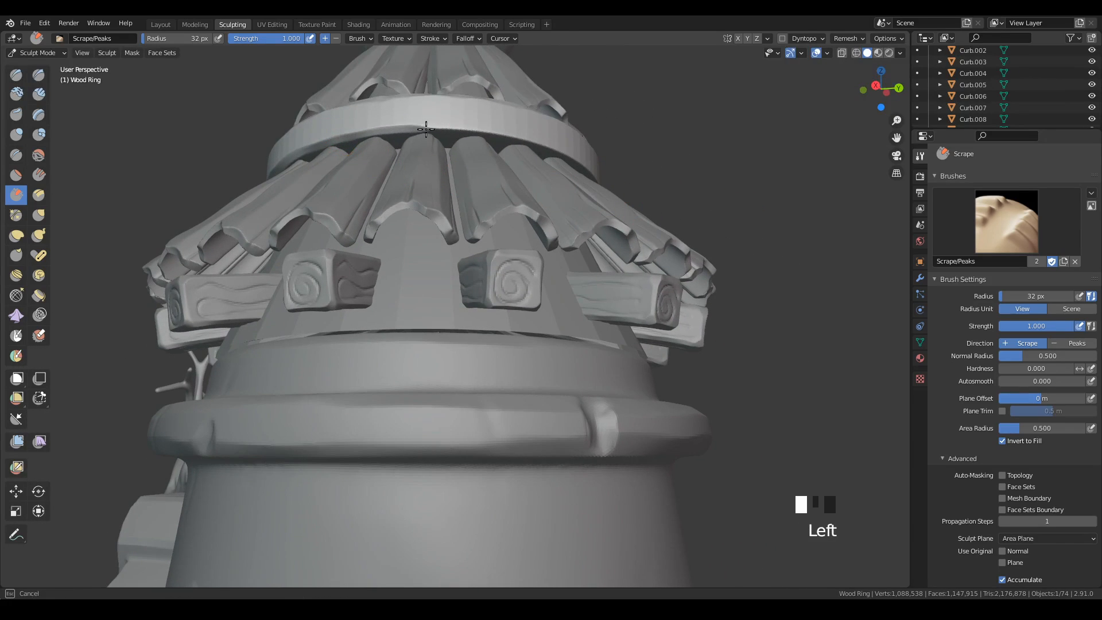
{"action": "left_click_drag", "start_coordinate": [576, 157], "coordinate": [672, 184]}
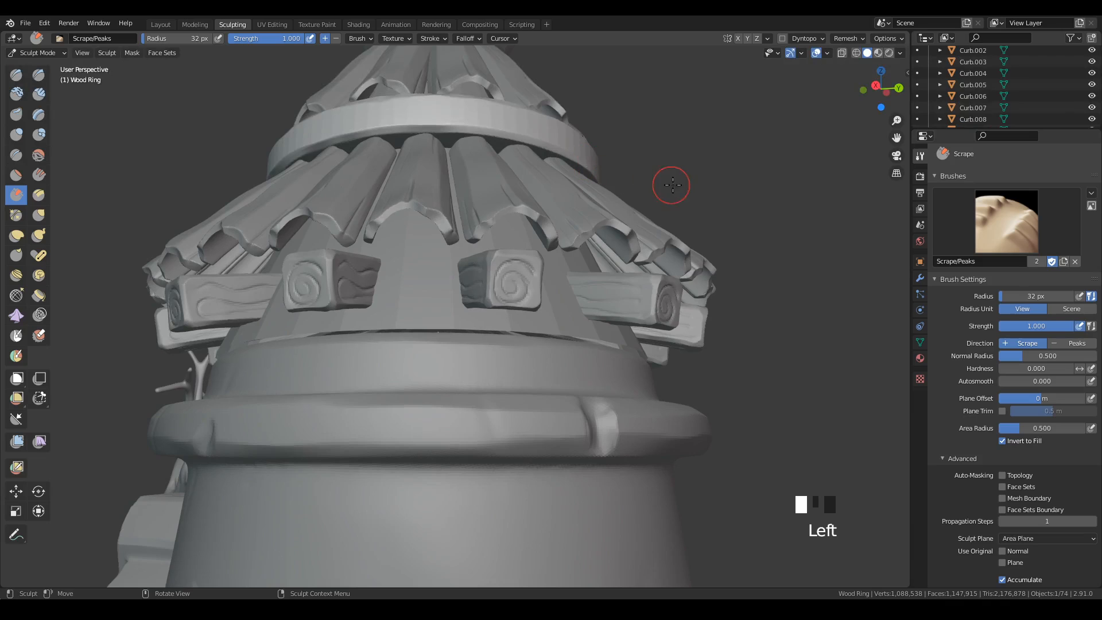
Scrape the ring's lower outer edge on the side near the bare tree, undoing and redoing one stroke.
{"action": "middle_click_drag", "start_coordinate": [672, 184], "coordinate": [446, 165]}
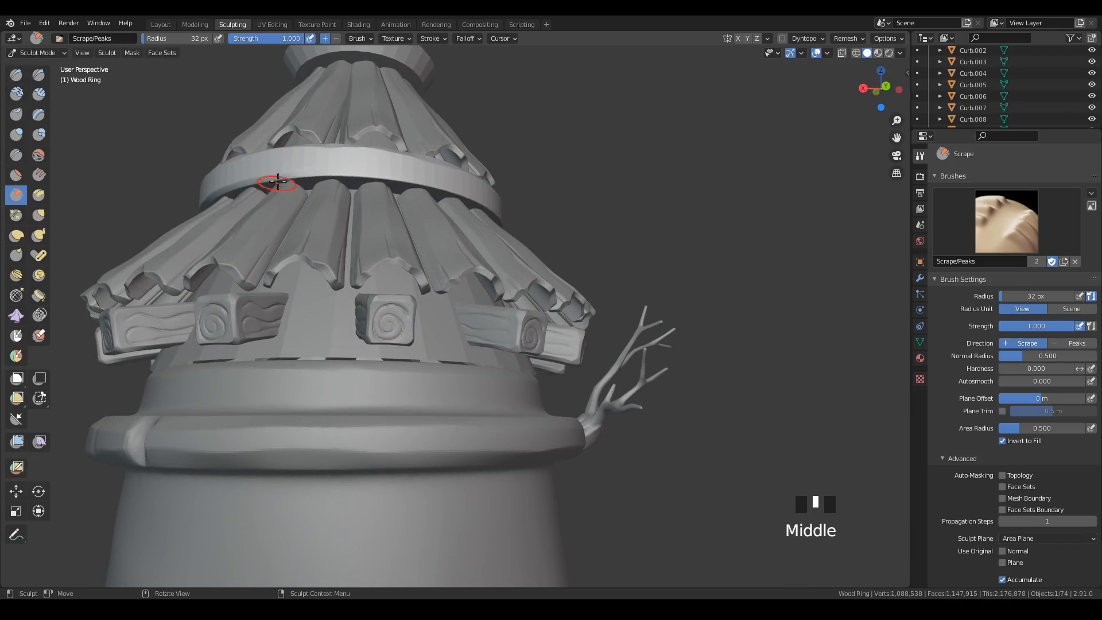
{"action": "left_click_drag", "start_coordinate": [278, 178], "coordinate": [278, 178]}
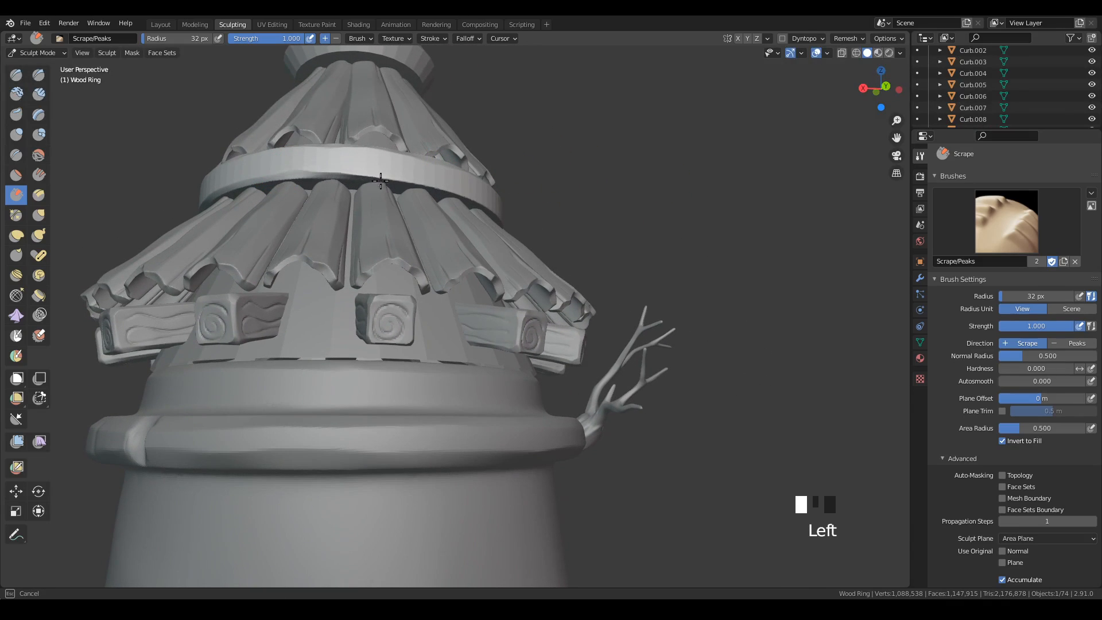
{"action": "left_click_drag", "start_coordinate": [422, 187], "coordinate": [436, 221]}
{"action": "key", "text": "ctrl+z"}
{"action": "mouse_move", "coordinate": [505, 266]}
{"action": "middle_mouse_down", "text": "ctrl"}
{"action": "mouse_move", "coordinate": [529, 233]}
{"action": "mouse_move", "coordinate": [590, 269]}
{"action": "middle_mouse_up", "text": "ctrl"}
{"action": "left_click_drag", "start_coordinate": [278, 136], "coordinate": [411, 144]}
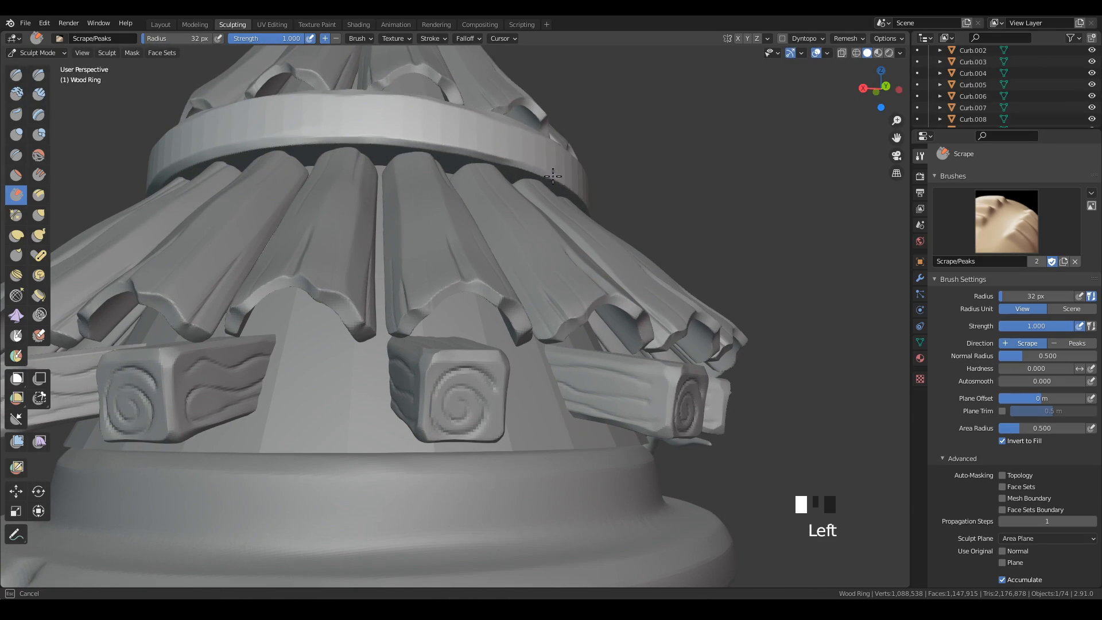
{"action": "left_click_drag", "start_coordinate": [553, 176], "coordinate": [576, 174]}
{"action": "middle_click_drag", "start_coordinate": [575, 174], "coordinate": [554, 232]}
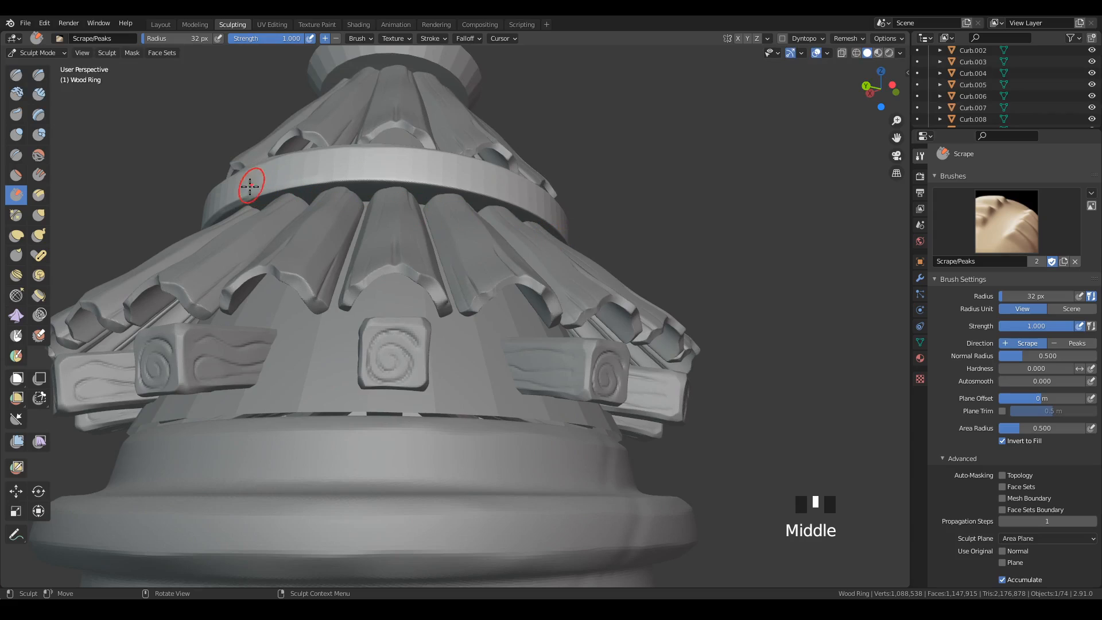
Scrape wear along the next stretch of the ring's lower outer edge, undoing and redoing the unwanted strokes.
{"action": "left_click_drag", "start_coordinate": [250, 186], "coordinate": [373, 182]}
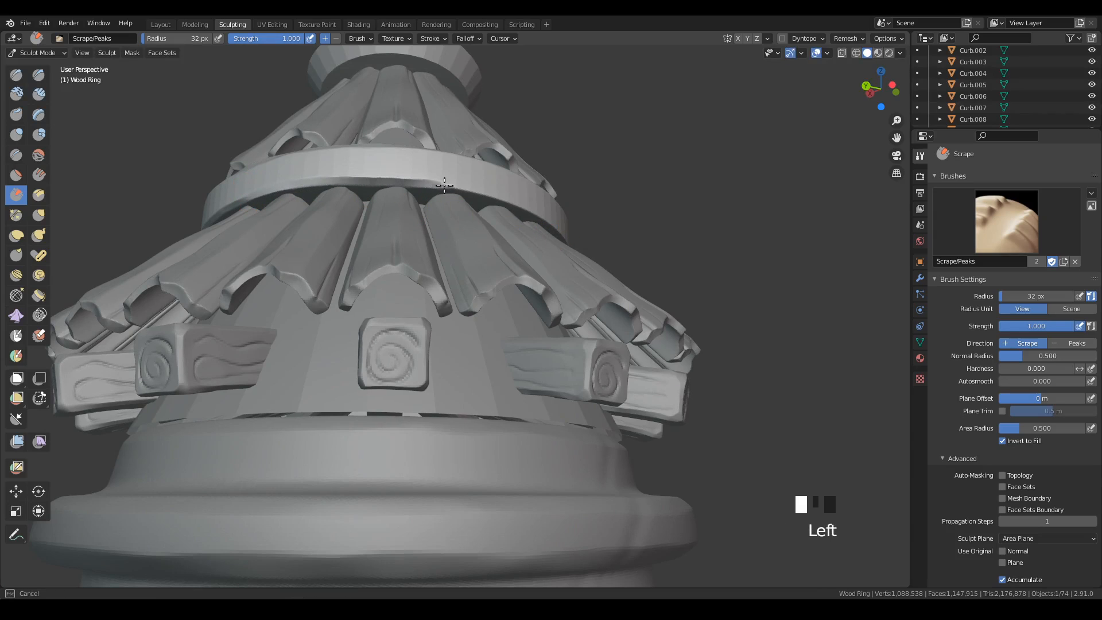
{"action": "left_click_drag", "start_coordinate": [554, 220], "coordinate": [566, 226]}
{"action": "middle_click_drag", "start_coordinate": [638, 247], "coordinate": [623, 249]}
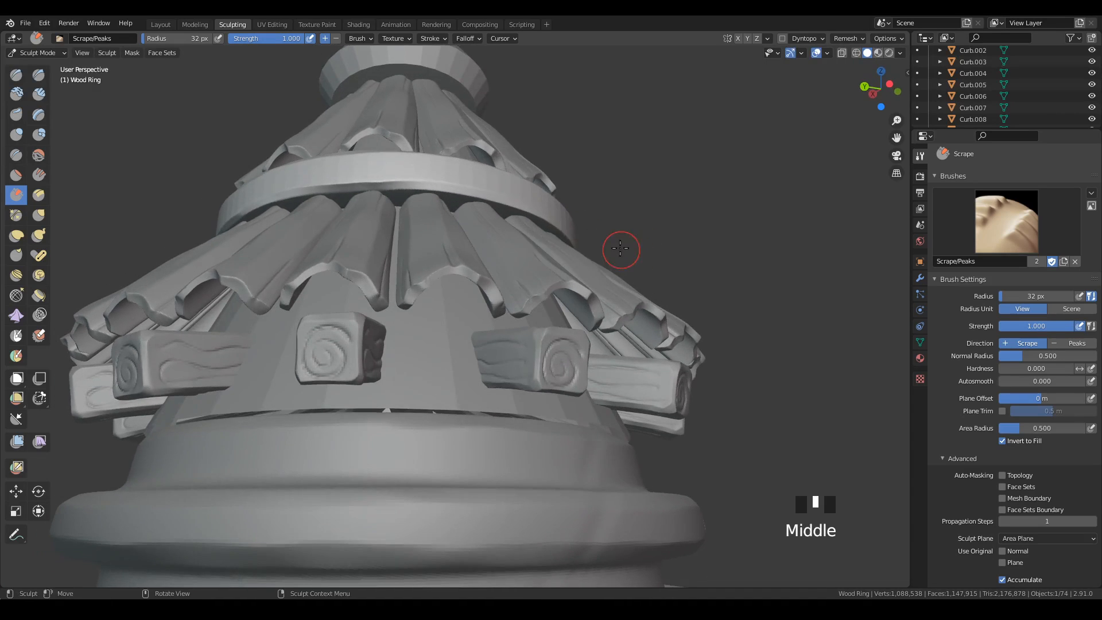
{"action": "key", "text": "ctrl+z"}
{"action": "left_click_drag", "start_coordinate": [258, 212], "coordinate": [245, 210]}
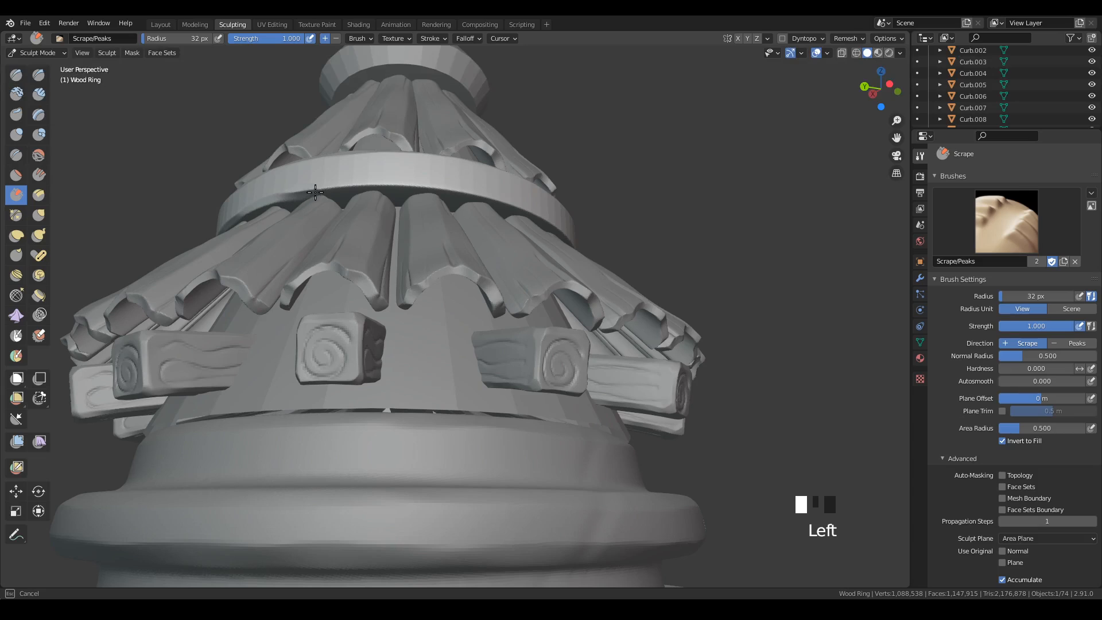
{"action": "left_click_drag", "start_coordinate": [316, 191], "coordinate": [464, 191]}
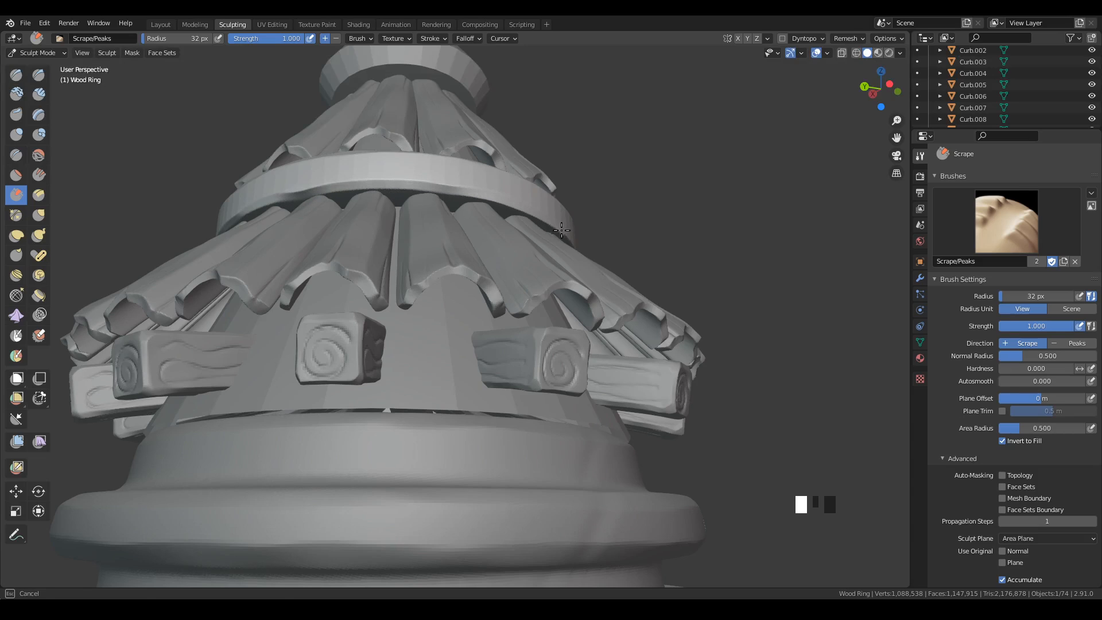
{"action": "left_click_drag", "start_coordinate": [562, 231], "coordinate": [638, 150]}
{"action": "key", "text": "ctrl+z"}
{"action": "left_click_drag", "start_coordinate": [254, 206], "coordinate": [249, 208]}
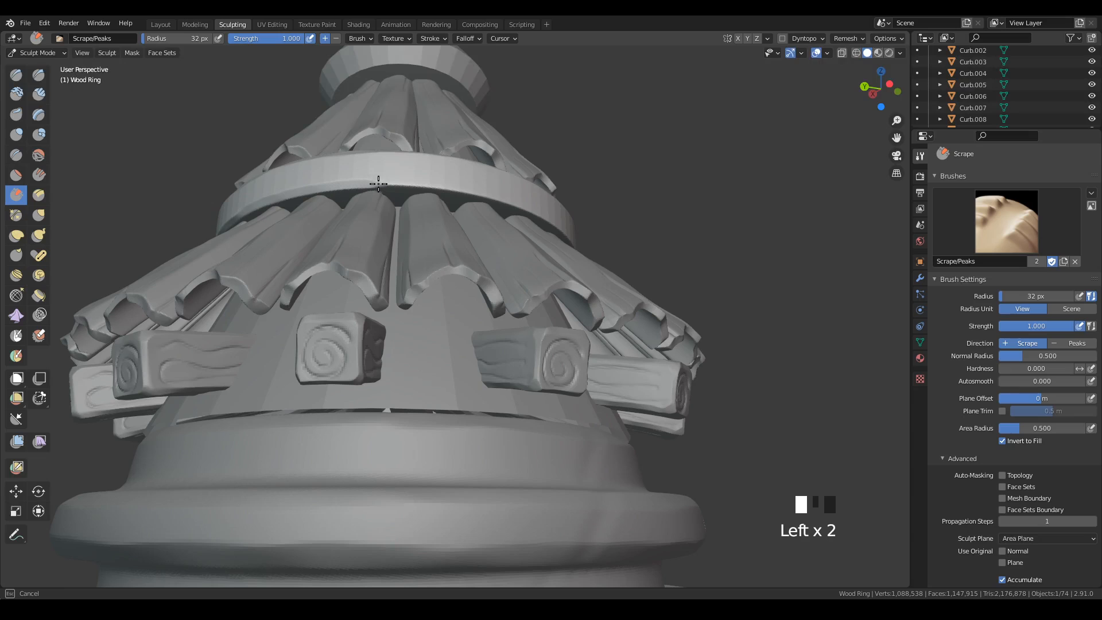
{"action": "left_click_drag", "start_coordinate": [420, 187], "coordinate": [464, 190]}
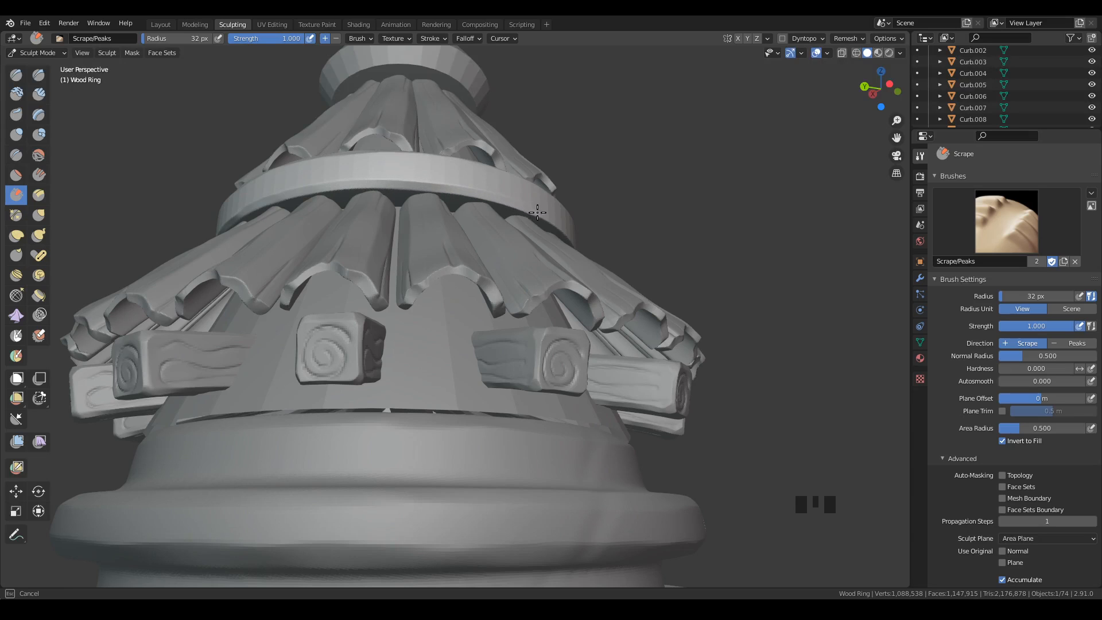
{"action": "left_click_drag", "start_coordinate": [537, 212], "coordinate": [561, 203]}
Scrape the following stretch of the ring's lower outer edge from below and save the file.
{"action": "middle_click_drag", "start_coordinate": [662, 216], "coordinate": [461, 244]}
{"action": "left_click_drag", "start_coordinate": [378, 207], "coordinate": [353, 227]}
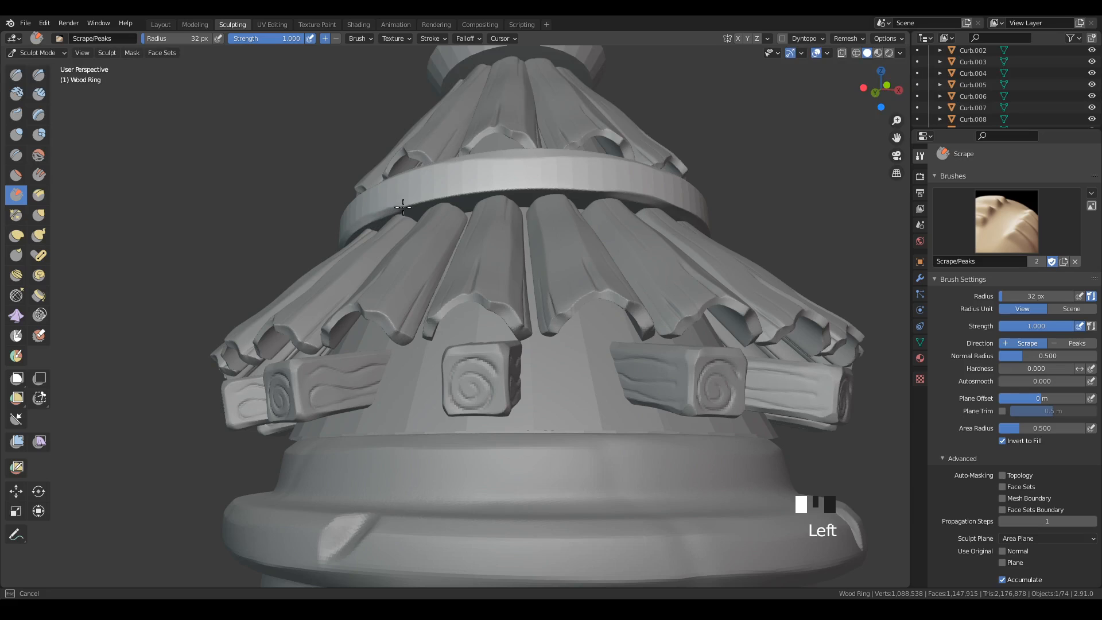
{"action": "mouse_move", "coordinate": [445, 195]}
{"action": "left_mouse_down"}
{"action": "mouse_move", "coordinate": [577, 191]}
{"action": "mouse_move", "coordinate": [667, 208]}
{"action": "left_mouse_up"}
{"action": "middle_click_drag", "start_coordinate": [700, 274], "coordinate": [715, 351]}
{"action": "middle_click_drag", "start_coordinate": [716, 351], "coordinate": [720, 396], "text": "ctrl"}
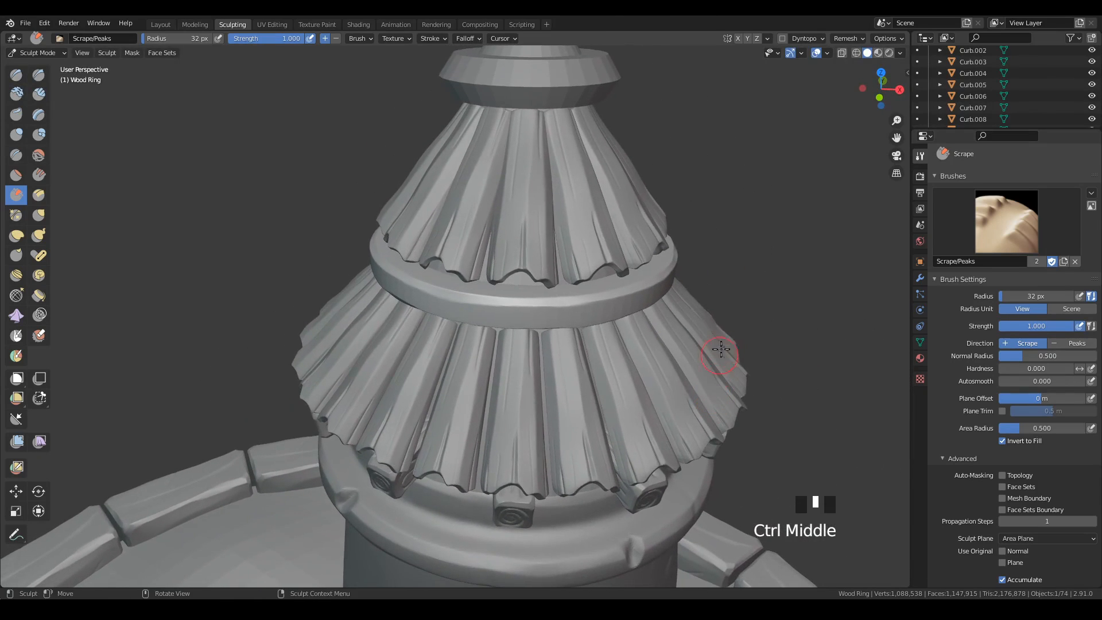
{"action": "key", "text": "ctrl+s"}
Switch to the Draw Sharp brush at 10 px and try a horizontal groove across the ring's outer face, undoing it.
{"action": "mouse_move", "coordinate": [731, 337]}
{"action": "middle_mouse_down", "text": "shift"}
{"action": "mouse_move", "coordinate": [714, 329]}
{"action": "mouse_move", "coordinate": [724, 321]}
{"action": "middle_mouse_up", "text": "shift"}
{"action": "left_click", "coordinate": [39, 75]}
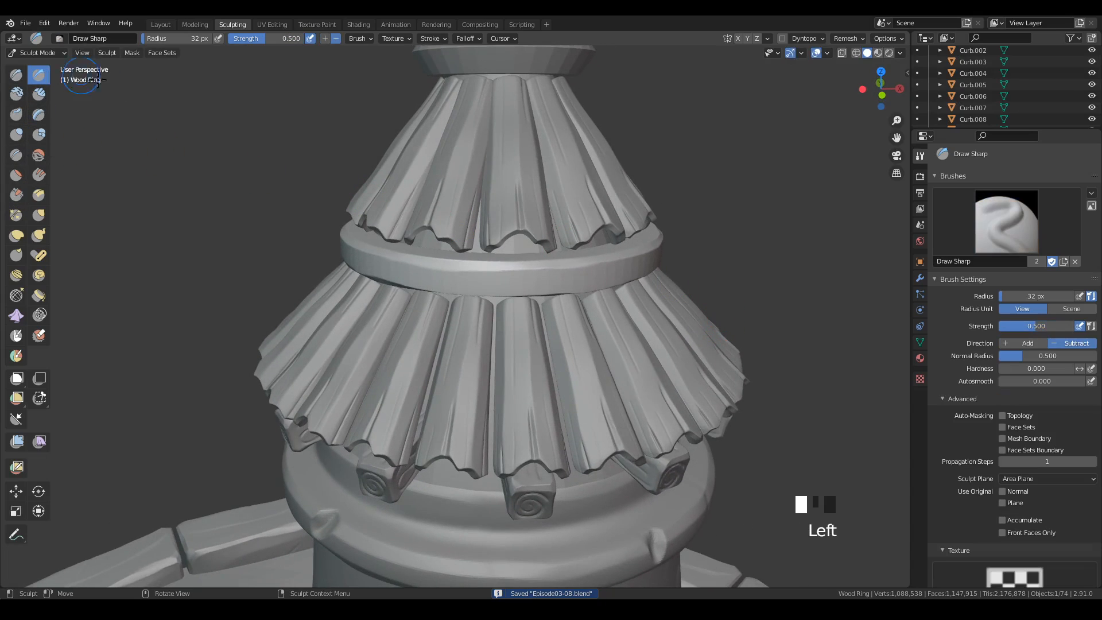
{"action": "key", "text": "f"}
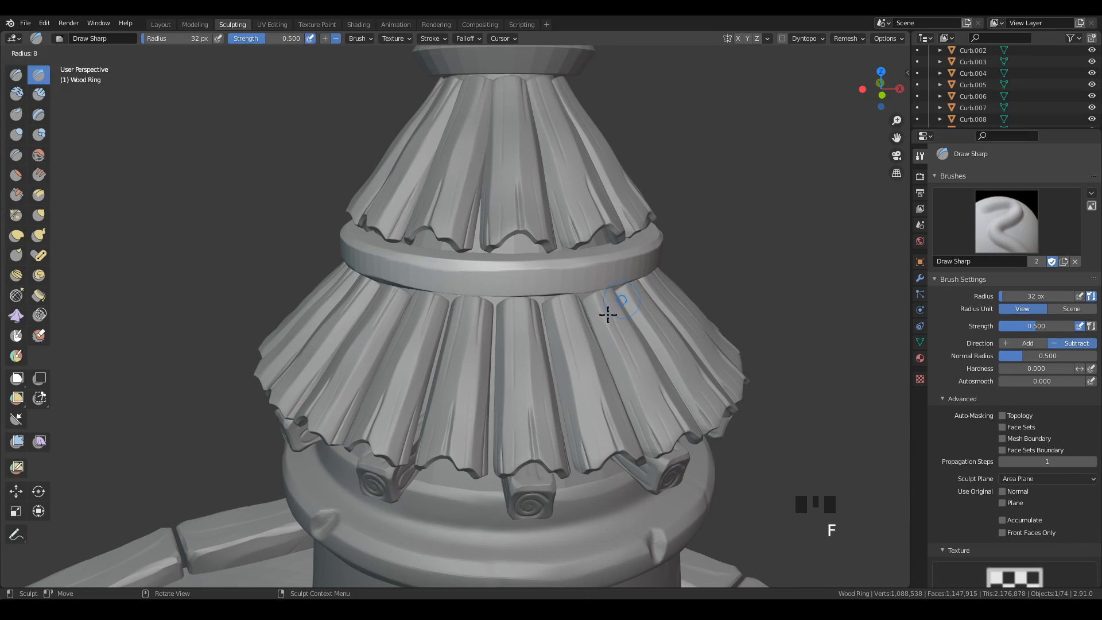
{"action": "left_click", "coordinate": [606, 306]}
{"action": "mouse_move", "coordinate": [605, 306]}
{"action": "middle_mouse_down", "text": "ctrl"}
{"action": "mouse_move", "coordinate": [576, 322]}
{"action": "mouse_move", "coordinate": [608, 297]}
{"action": "middle_mouse_up", "text": "ctrl"}
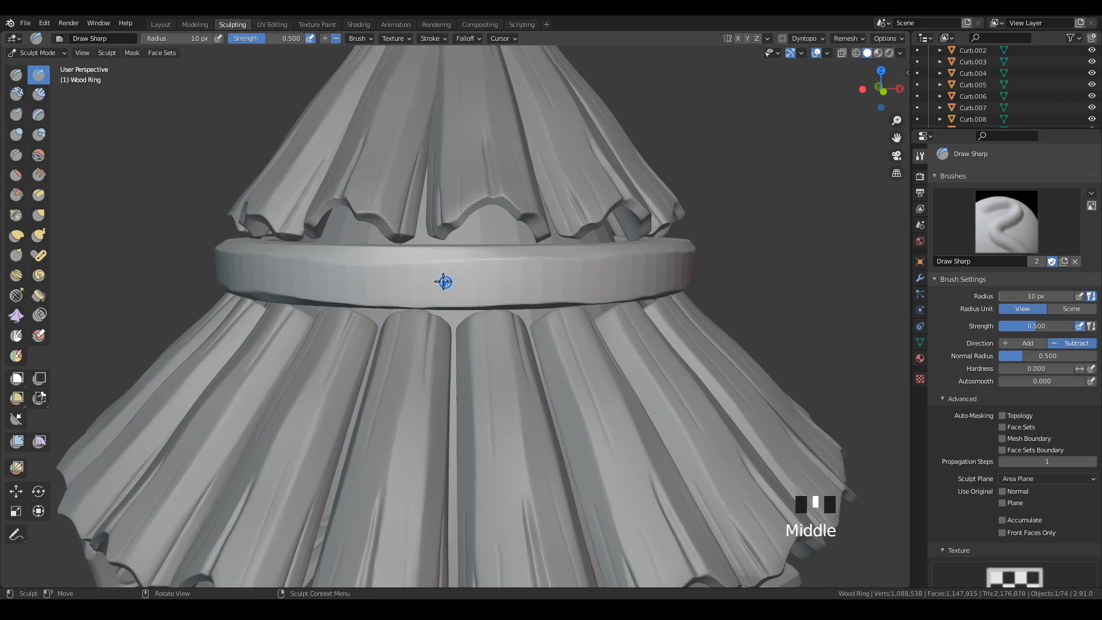
{"action": "mouse_move", "coordinate": [443, 281]}
{"action": "left_mouse_down"}
{"action": "mouse_move", "coordinate": [447, 266]}
{"action": "mouse_move", "coordinate": [597, 282]}
{"action": "mouse_move", "coordinate": [706, 261]}
{"action": "left_mouse_up"}
{"action": "key", "text": "ctrl+z"}
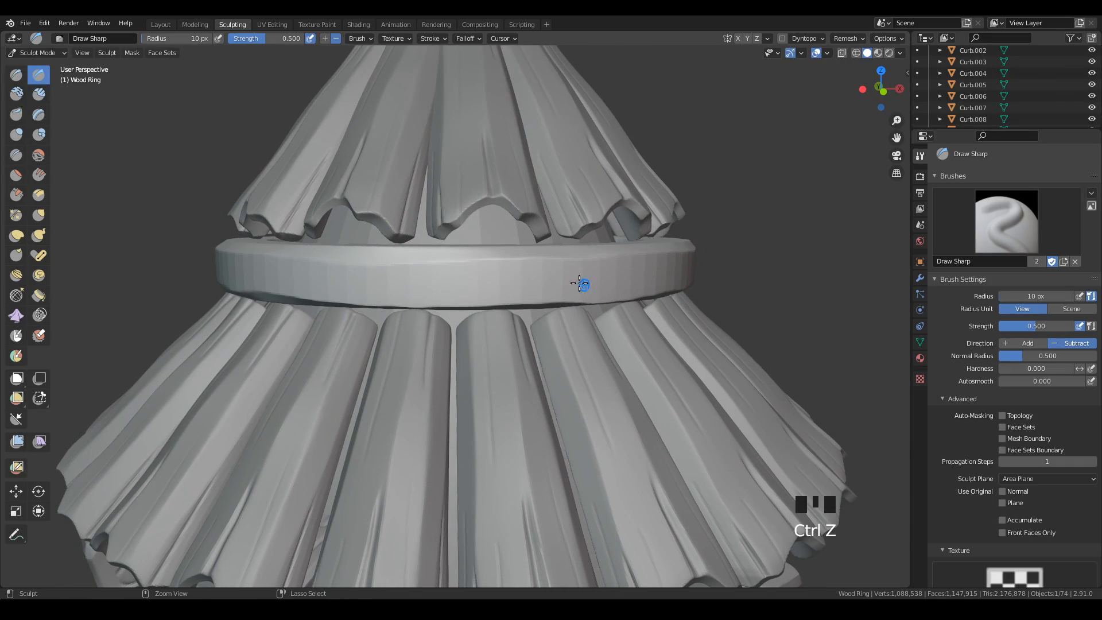
Enlarge the Draw Sharp brush to 18 px and carve a wavy horizontal groove across the ring's first side, redoing one stroke.
{"action": "key", "text": "f"}
{"action": "left_click", "coordinate": [579, 293]}
{"action": "mouse_move", "coordinate": [406, 279]}
{"action": "left_mouse_down"}
{"action": "mouse_move", "coordinate": [631, 275]}
{"action": "mouse_move", "coordinate": [645, 295]}
{"action": "left_mouse_up"}
{"action": "key", "text": "ctrl+z"}
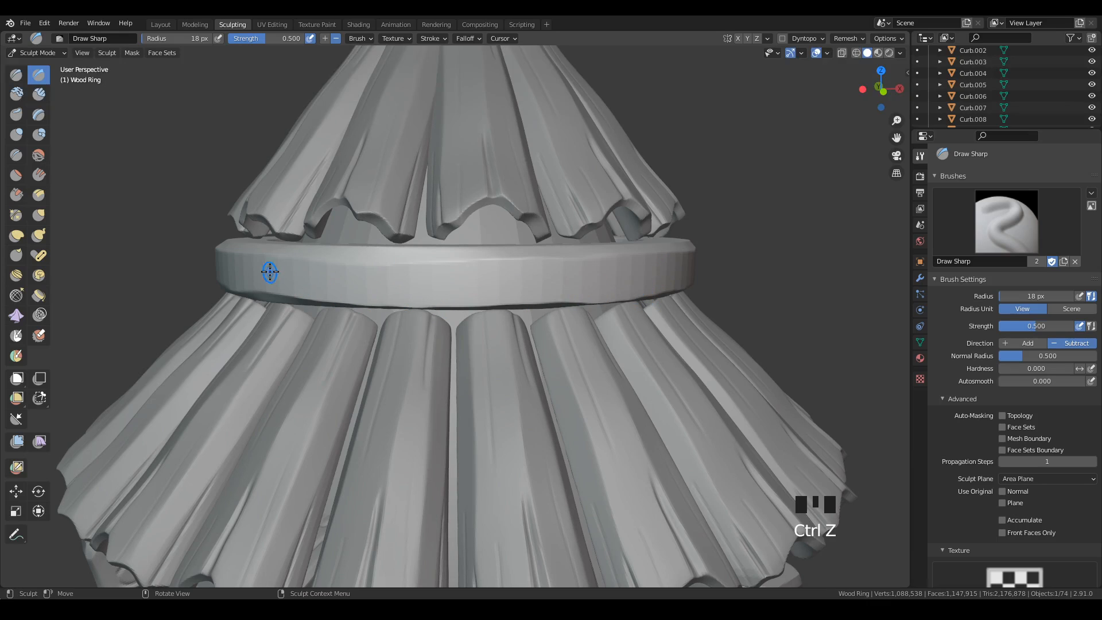
{"action": "left_click_drag", "start_coordinate": [270, 272], "coordinate": [689, 263]}
{"action": "middle_click_drag", "start_coordinate": [752, 241], "coordinate": [696, 247]}
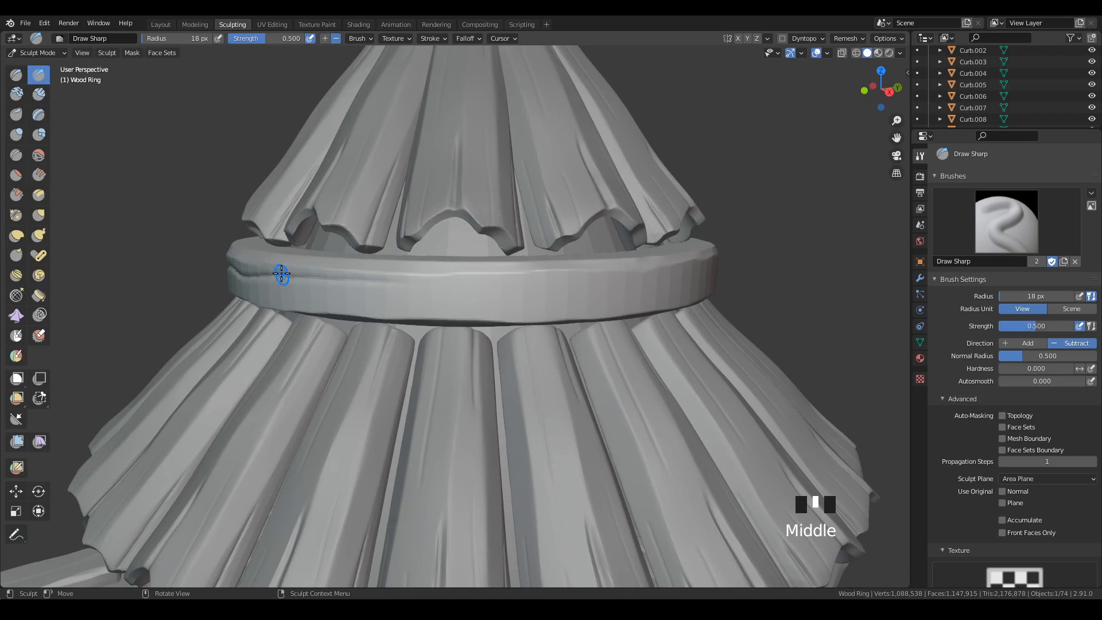
Continue the wavy upper groove around the remaining sides of the ring's outer face.
{"action": "mouse_move", "coordinate": [281, 274]}
{"action": "left_mouse_down"}
{"action": "mouse_move", "coordinate": [499, 284]}
{"action": "mouse_move", "coordinate": [689, 269]}
{"action": "left_mouse_up"}
{"action": "middle_click_drag", "start_coordinate": [689, 269], "coordinate": [477, 294]}
{"action": "mouse_move", "coordinate": [290, 272]}
{"action": "left_mouse_down"}
{"action": "mouse_move", "coordinate": [563, 281]}
{"action": "mouse_move", "coordinate": [683, 267]}
{"action": "left_mouse_up"}
{"action": "mouse_move", "coordinate": [738, 240]}
{"action": "middle_mouse_down"}
{"action": "mouse_move", "coordinate": [810, 271]}
{"action": "mouse_move", "coordinate": [750, 270]}
{"action": "middle_mouse_up"}
{"action": "mouse_move", "coordinate": [327, 279]}
{"action": "left_mouse_down"}
{"action": "mouse_move", "coordinate": [430, 294]}
{"action": "mouse_move", "coordinate": [680, 270]}
{"action": "left_mouse_up"}
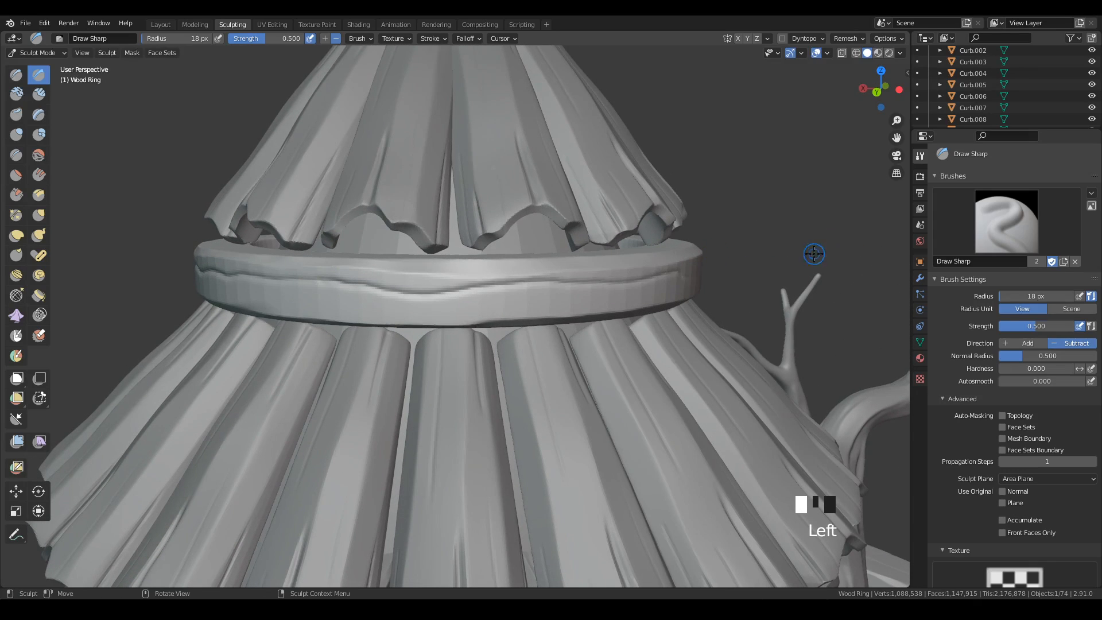
{"action": "middle_click_drag", "start_coordinate": [812, 253], "coordinate": [695, 261]}
{"action": "mouse_move", "coordinate": [252, 302]}
{"action": "left_mouse_down"}
{"action": "mouse_move", "coordinate": [395, 314]}
{"action": "mouse_move", "coordinate": [689, 291]}
{"action": "left_mouse_up"}
Carve a second wavy groove below the first one, covering the first few sides of the ring.
{"action": "middle_click_drag", "start_coordinate": [621, 337], "coordinate": [335, 298]}
{"action": "mouse_move", "coordinate": [335, 298]}
{"action": "left_mouse_down"}
{"action": "mouse_move", "coordinate": [334, 288]}
{"action": "mouse_move", "coordinate": [569, 291]}
{"action": "left_mouse_up"}
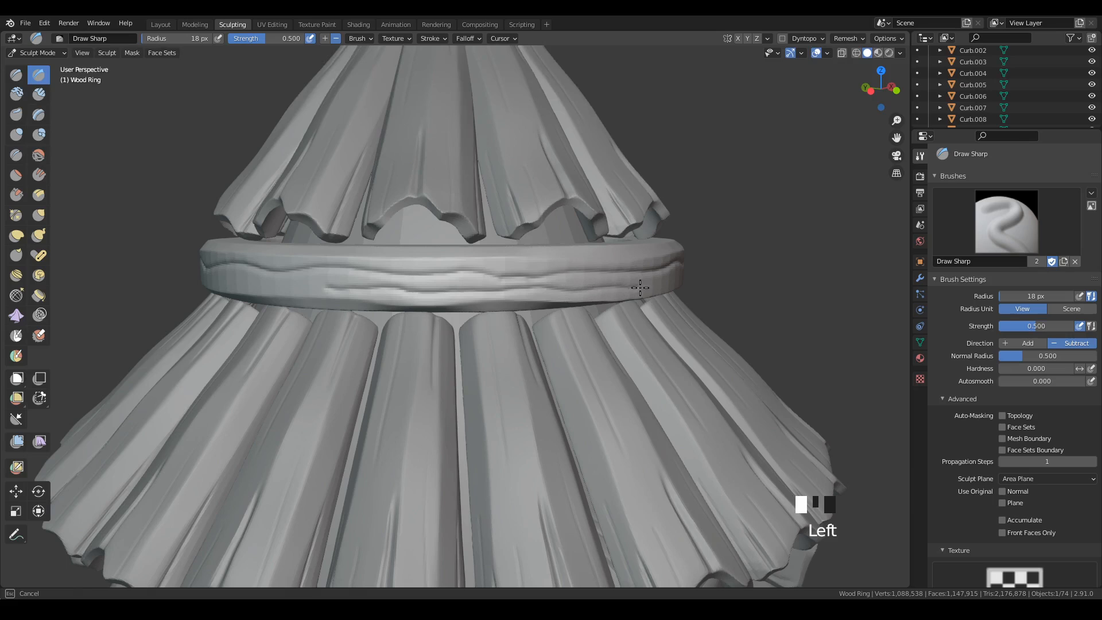
{"action": "left_click_drag", "start_coordinate": [641, 288], "coordinate": [642, 287]}
{"action": "middle_click_drag", "start_coordinate": [642, 287], "coordinate": [678, 278]}
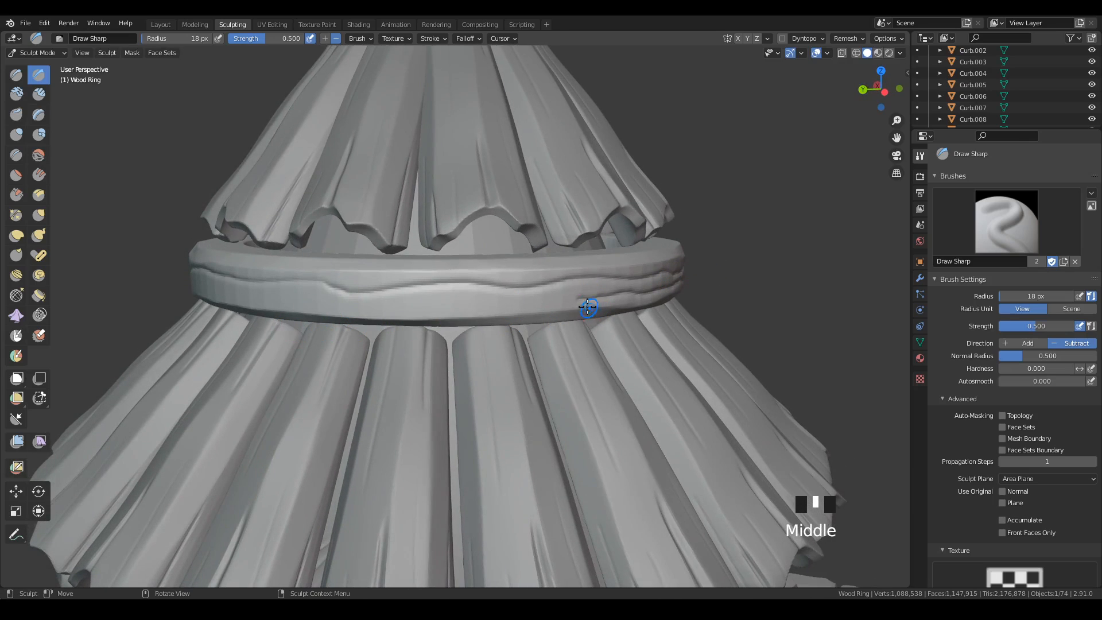
{"action": "mouse_move", "coordinate": [588, 307]}
{"action": "left_mouse_down"}
{"action": "mouse_move", "coordinate": [351, 306]}
{"action": "mouse_move", "coordinate": [244, 289]}
{"action": "left_mouse_up"}
{"action": "mouse_move", "coordinate": [244, 288]}
{"action": "middle_mouse_down"}
{"action": "mouse_move", "coordinate": [485, 386]}
{"action": "mouse_move", "coordinate": [564, 386]}
{"action": "mouse_move", "coordinate": [672, 306]}
{"action": "middle_mouse_up"}
{"action": "mouse_move", "coordinate": [672, 306]}
{"action": "left_mouse_down"}
{"action": "mouse_move", "coordinate": [501, 325]}
{"action": "mouse_move", "coordinate": [267, 313]}
{"action": "left_mouse_up"}
Extend the lower wavy groove around the rest of the ring until it meets its starting point.
{"action": "mouse_move", "coordinate": [455, 411]}
{"action": "middle_mouse_down"}
{"action": "mouse_move", "coordinate": [598, 411]}
{"action": "mouse_move", "coordinate": [644, 315]}
{"action": "middle_mouse_up"}
{"action": "mouse_move", "coordinate": [642, 300]}
{"action": "left_mouse_down"}
{"action": "mouse_move", "coordinate": [439, 313]}
{"action": "mouse_move", "coordinate": [319, 303]}
{"action": "left_mouse_up"}
{"action": "middle_click_drag", "start_coordinate": [480, 360], "coordinate": [664, 332]}
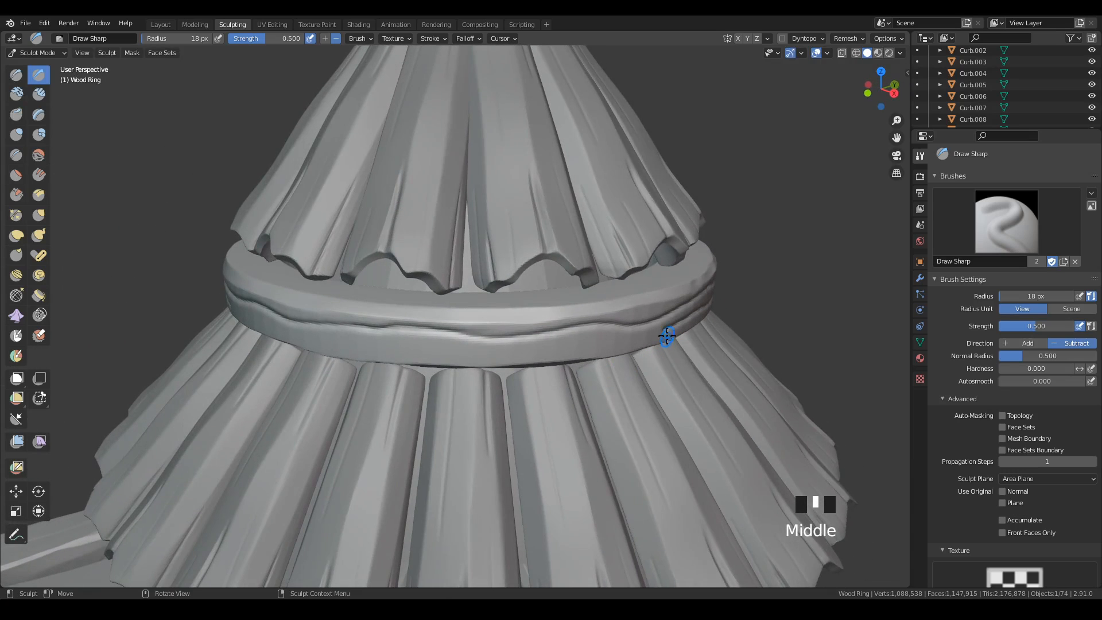
{"action": "mouse_move", "coordinate": [666, 333]}
{"action": "left_mouse_down"}
{"action": "mouse_move", "coordinate": [531, 350]}
{"action": "mouse_move", "coordinate": [317, 337]}
{"action": "left_mouse_up"}
{"action": "middle_click_drag", "start_coordinate": [554, 362], "coordinate": [638, 347]}
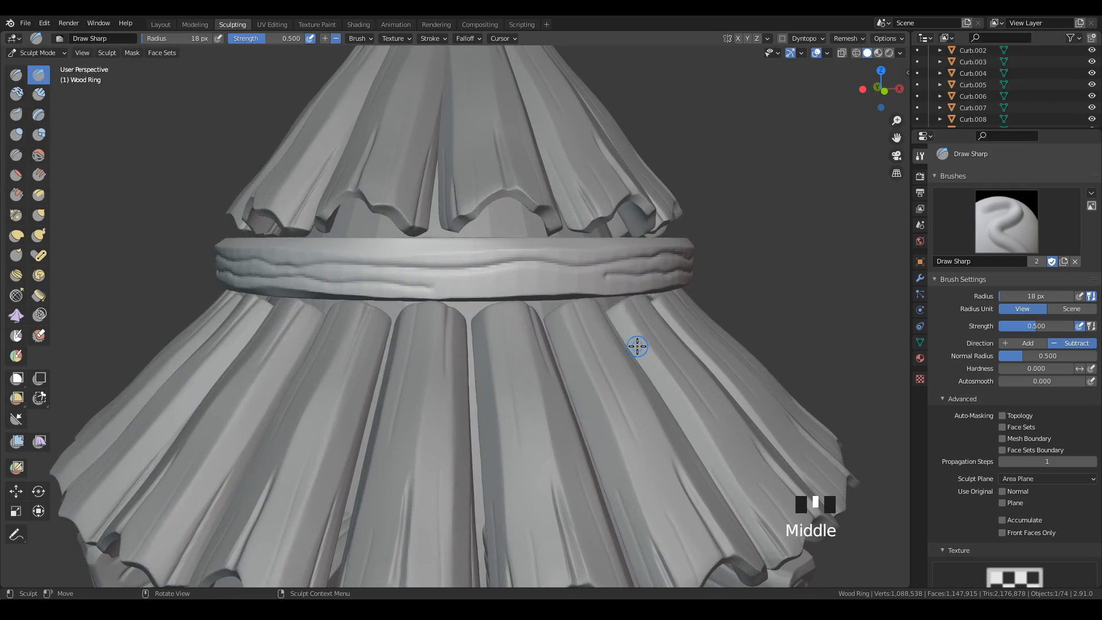
{"action": "mouse_move", "coordinate": [606, 275]}
{"action": "left_mouse_down"}
{"action": "mouse_move", "coordinate": [423, 285]}
{"action": "mouse_move", "coordinate": [397, 266]}
{"action": "left_mouse_up"}
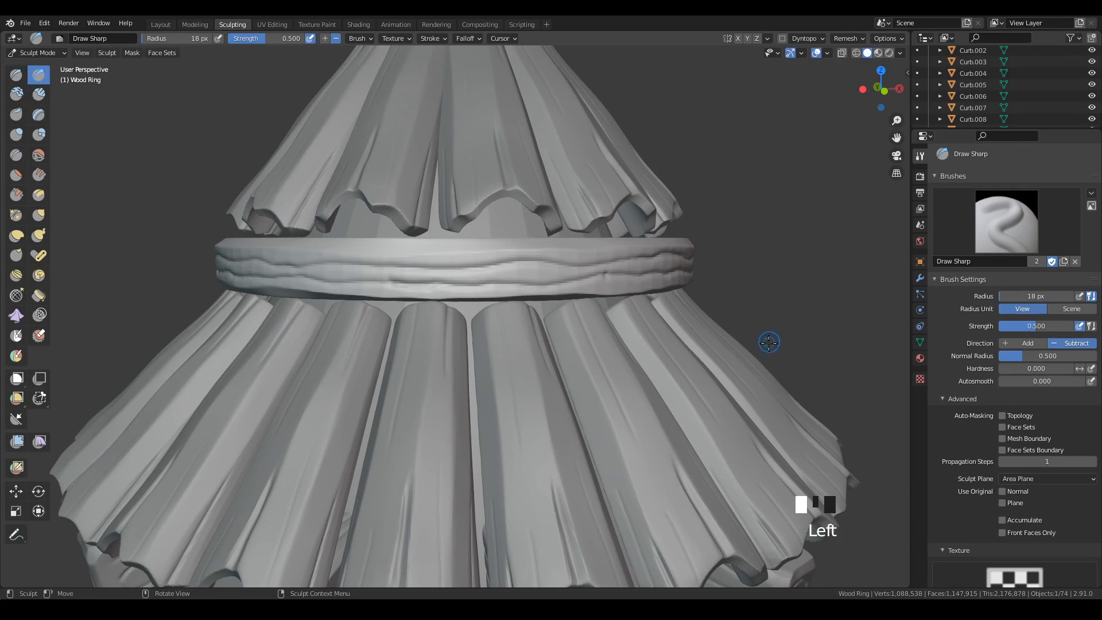
{"action": "middle_click_drag", "start_coordinate": [769, 342], "coordinate": [871, 360]}
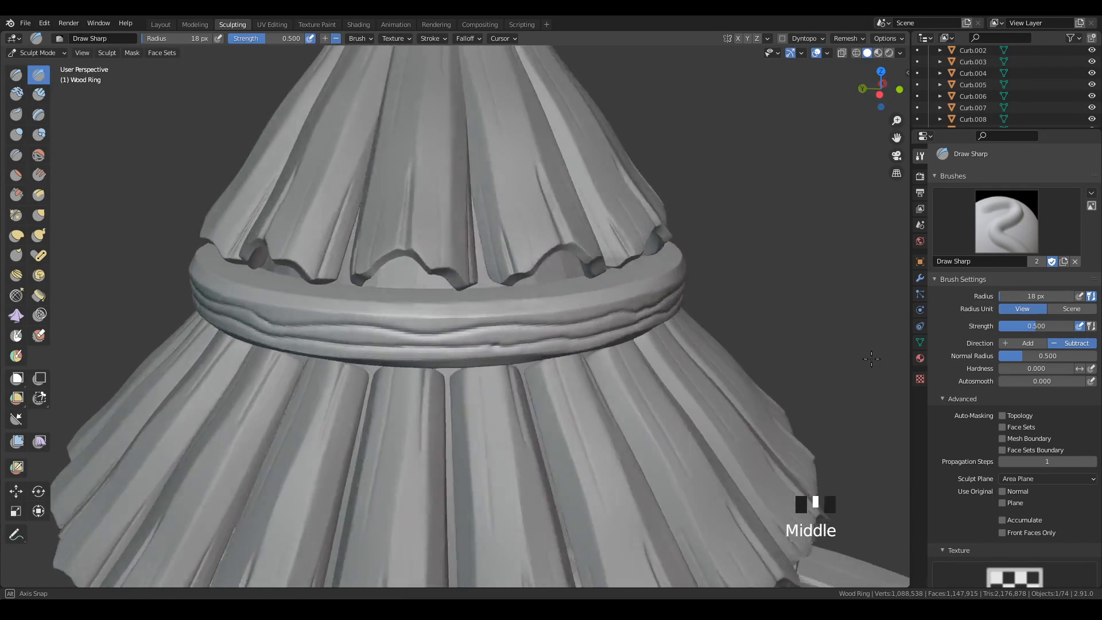
Switch to the Crease brush, reduce its radius to 13 px, and draw fine wood-grain lines along the ring's grooves.
{"action": "left_click", "coordinate": [38, 75]}
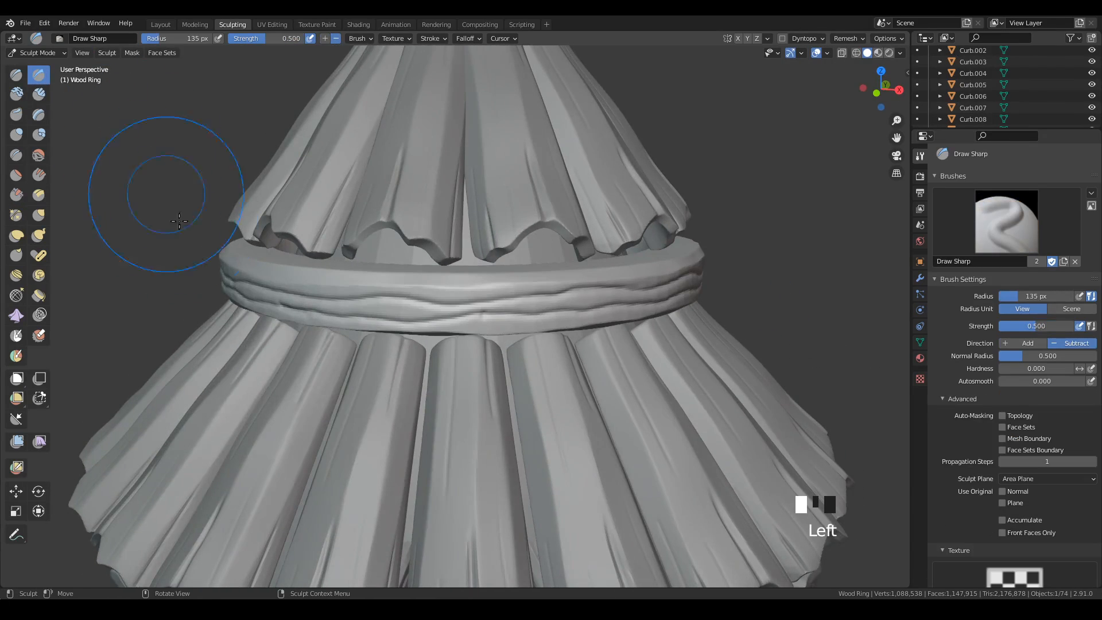
{"action": "left_click", "coordinate": [16, 155]}
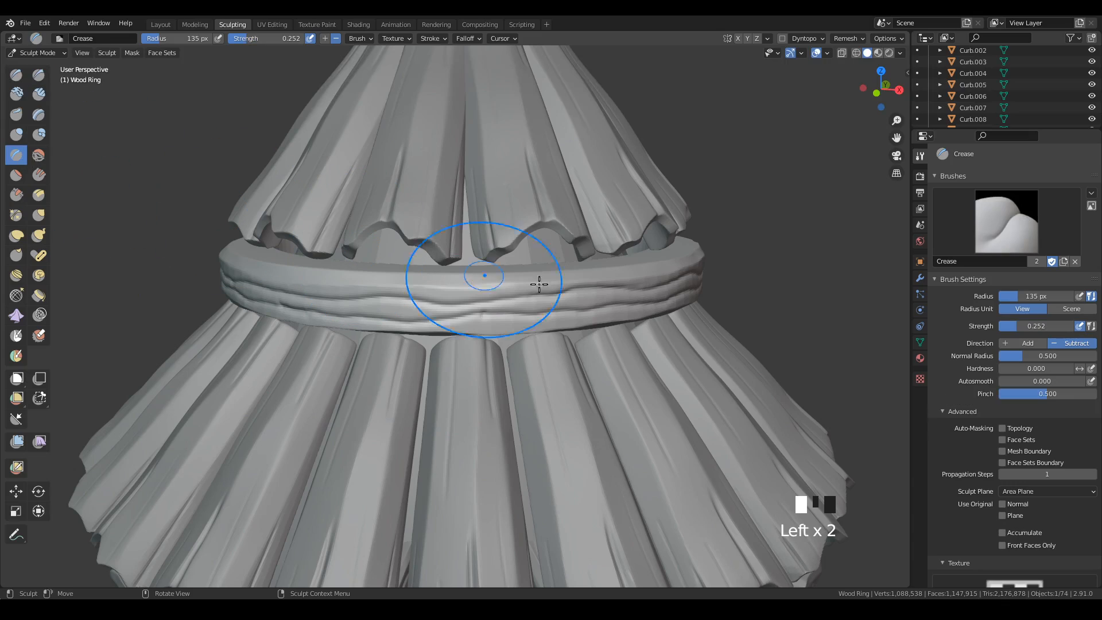
{"action": "key", "text": "f"}
{"action": "left_click", "coordinate": [597, 343]}
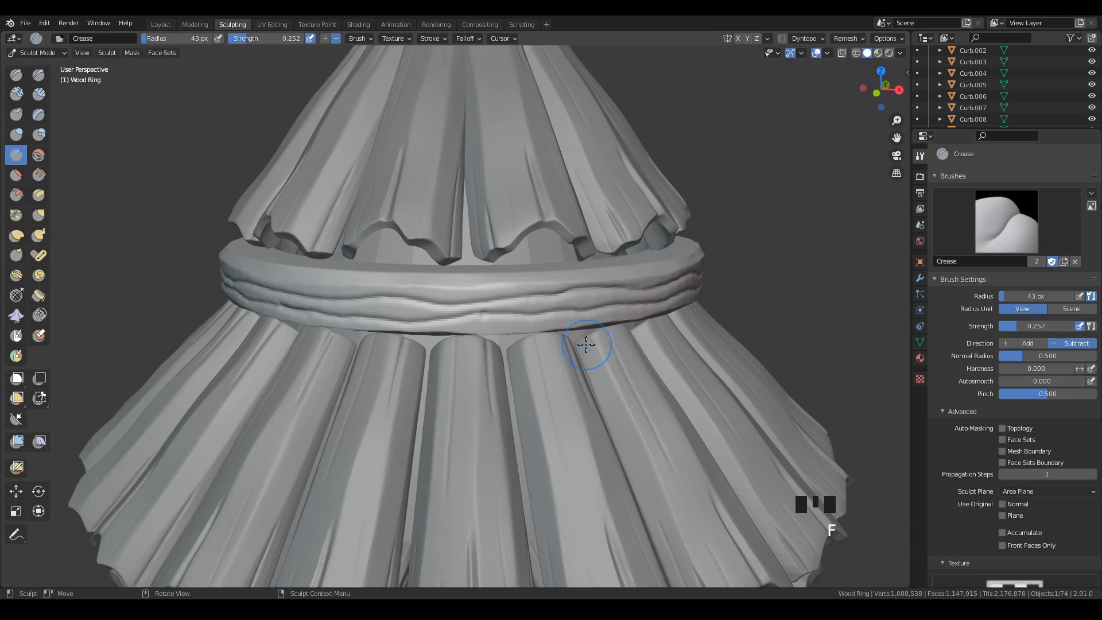
{"action": "key", "text": "f"}
{"action": "left_click", "coordinate": [403, 299]}
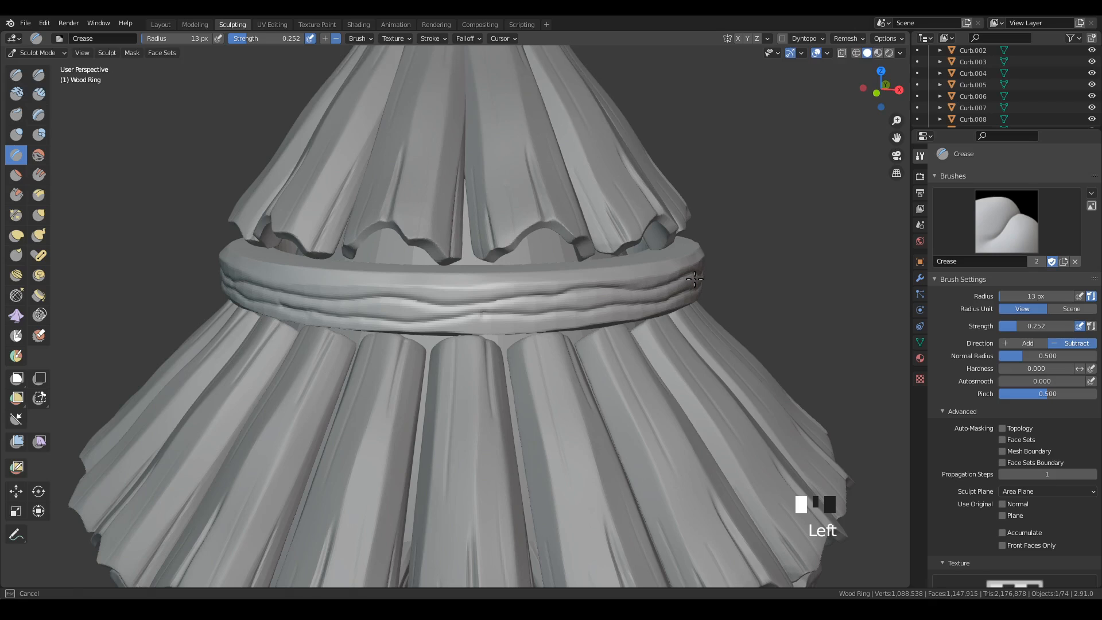
{"action": "left_click_drag", "start_coordinate": [695, 279], "coordinate": [415, 299]}
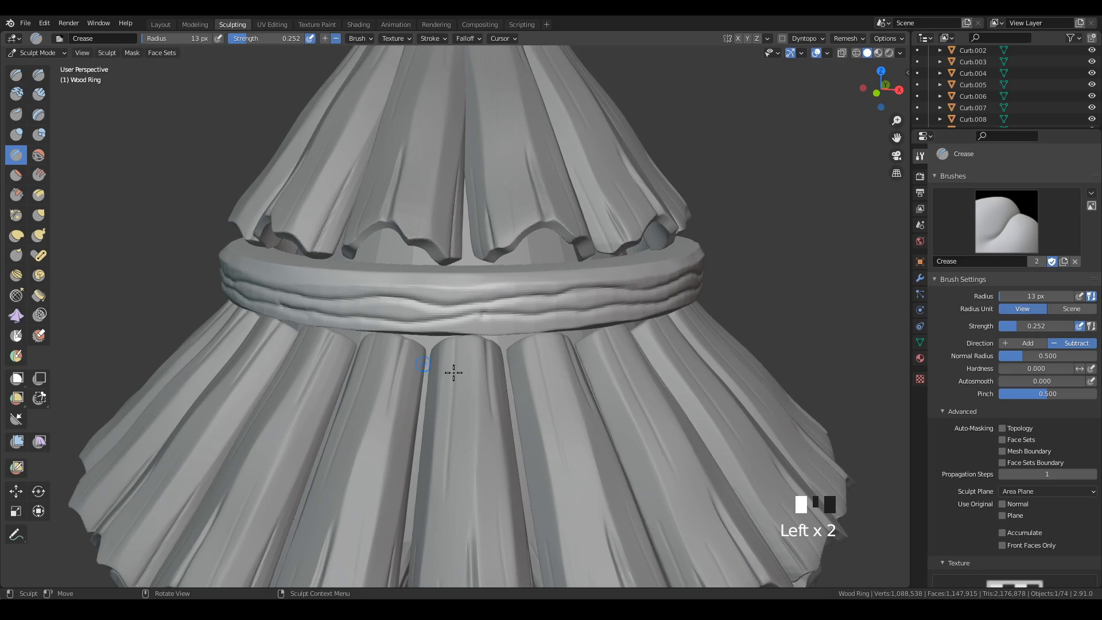
Add fine Crease lines along the grooves on the next two sides of the ring.
{"action": "mouse_move", "coordinate": [453, 372]}
{"action": "middle_mouse_down"}
{"action": "mouse_move", "coordinate": [598, 364]}
{"action": "mouse_move", "coordinate": [574, 353]}
{"action": "middle_mouse_up"}
{"action": "left_click_drag", "start_coordinate": [359, 256], "coordinate": [420, 253]}
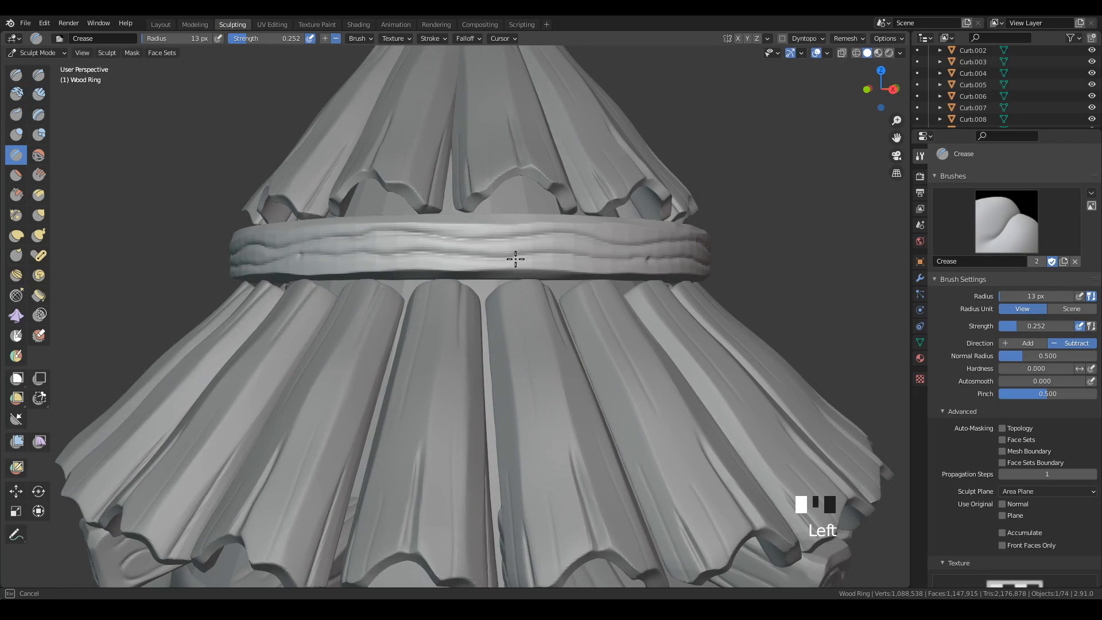
{"action": "mouse_move", "coordinate": [684, 264]}
{"action": "middle_mouse_down"}
{"action": "mouse_move", "coordinate": [682, 310]}
{"action": "mouse_move", "coordinate": [487, 312]}
{"action": "middle_mouse_up"}
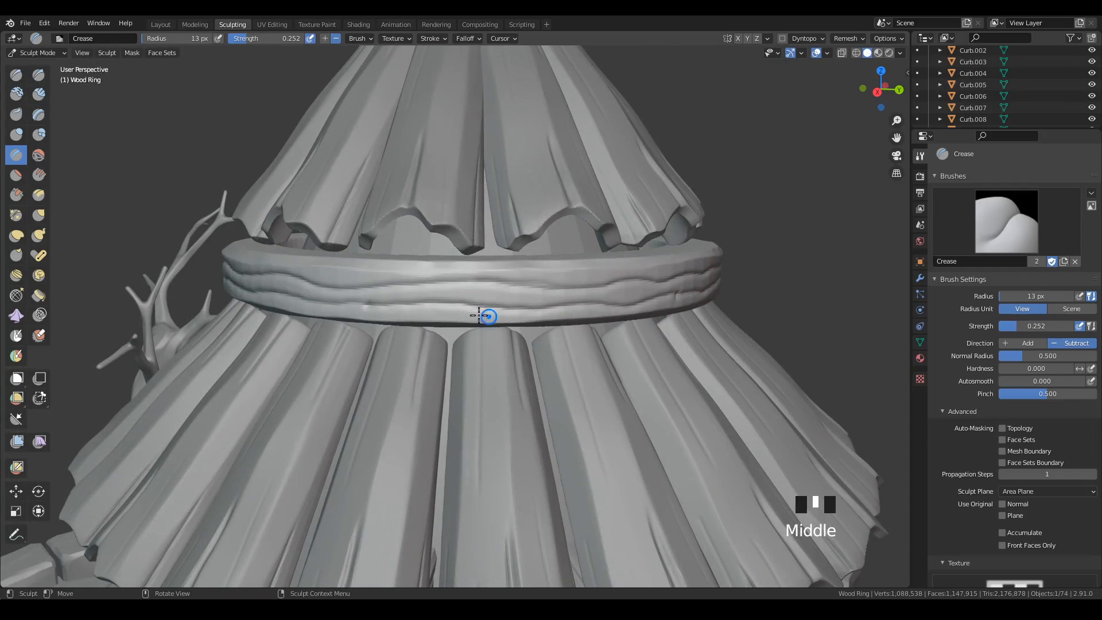
{"action": "left_click_drag", "start_coordinate": [488, 312], "coordinate": [518, 308]}
{"action": "left_click_drag", "start_coordinate": [688, 301], "coordinate": [691, 302]}
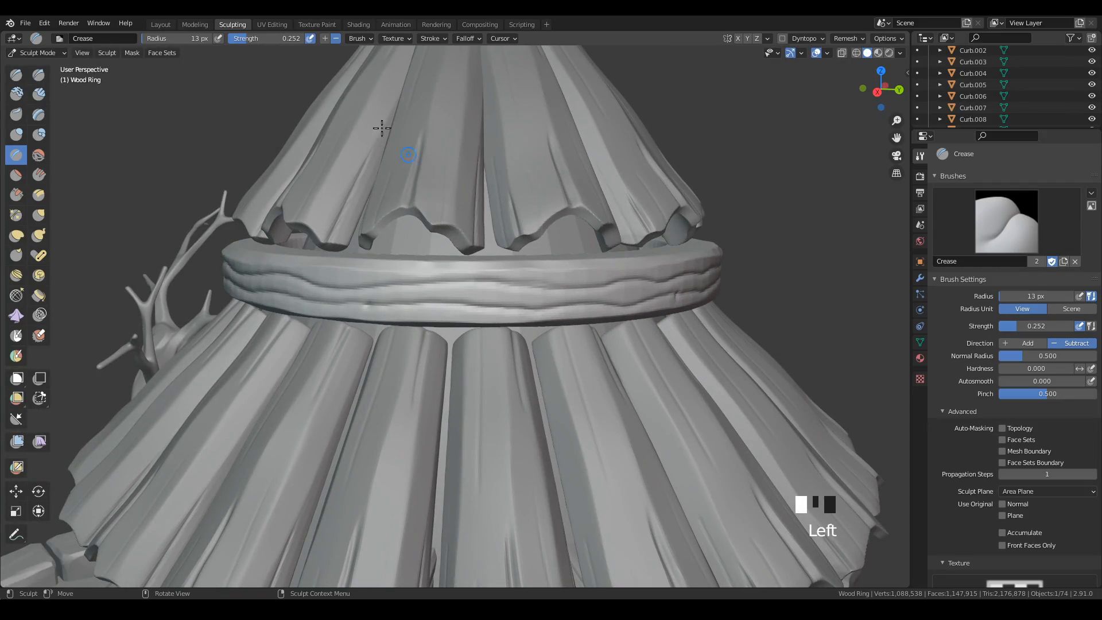
{"action": "left_click_drag", "start_coordinate": [254, 39], "coordinate": [287, 46]}
{"action": "mouse_move", "coordinate": [399, 304]}
{"action": "left_mouse_down"}
{"action": "mouse_move", "coordinate": [428, 285]}
{"action": "mouse_move", "coordinate": [600, 287]}
{"action": "left_mouse_up"}
{"action": "key", "text": "ctrl+z"}
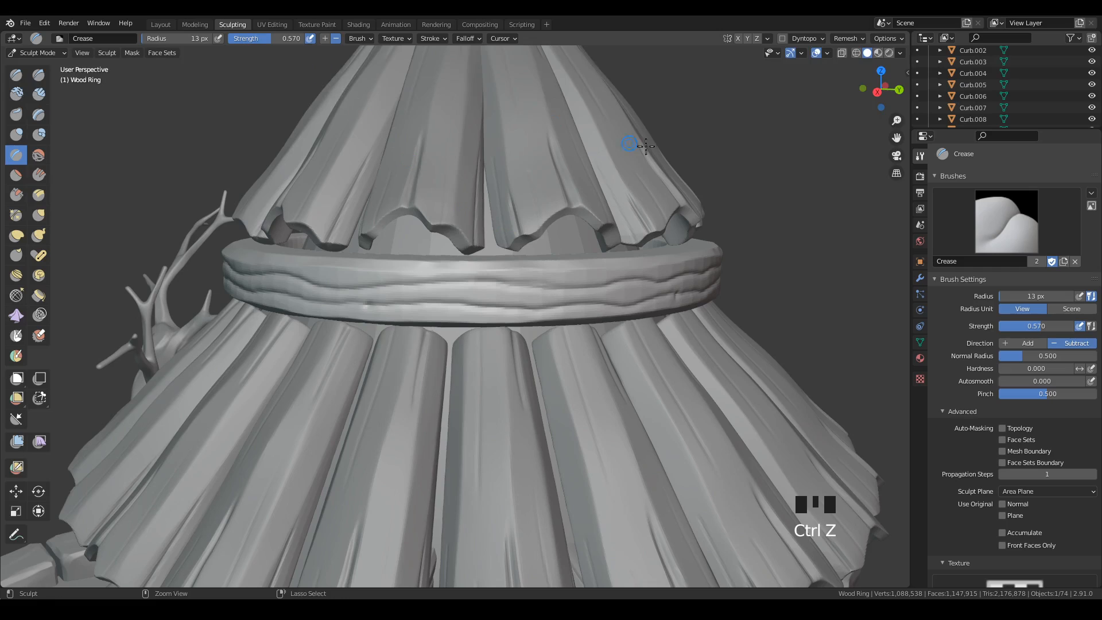
Set the Crease brush strength to 0.393 and draw thin grain lines between the grooves on this side of the ring.
{"action": "left_click_drag", "start_coordinate": [273, 38], "coordinate": [258, 44]}
{"action": "left_click_drag", "start_coordinate": [374, 291], "coordinate": [395, 286]}
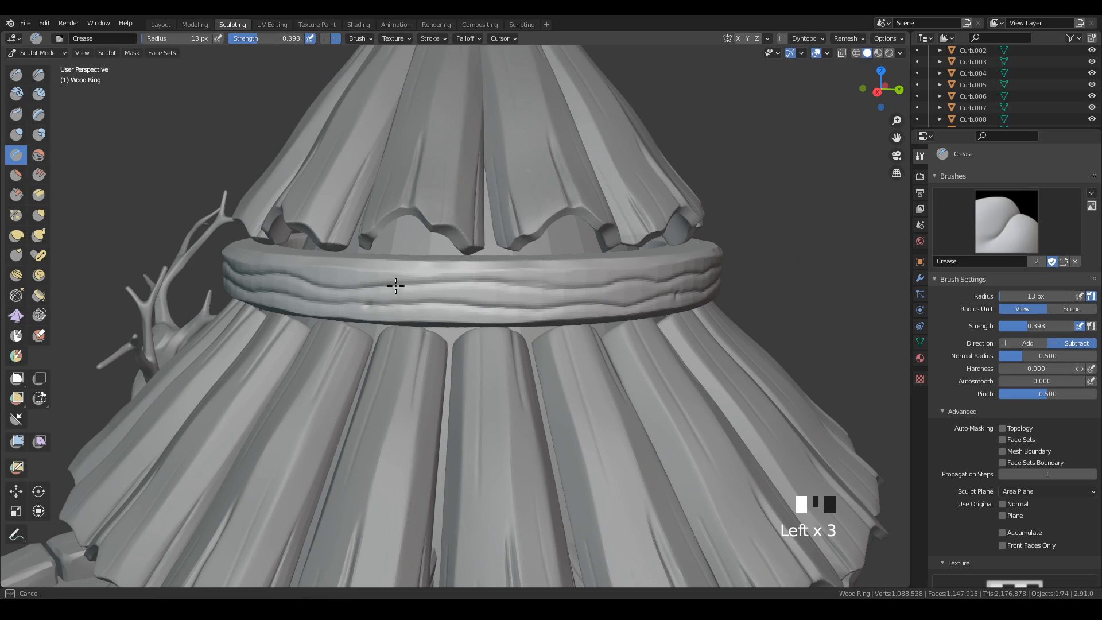
{"action": "left_click_drag", "start_coordinate": [635, 281], "coordinate": [643, 281]}
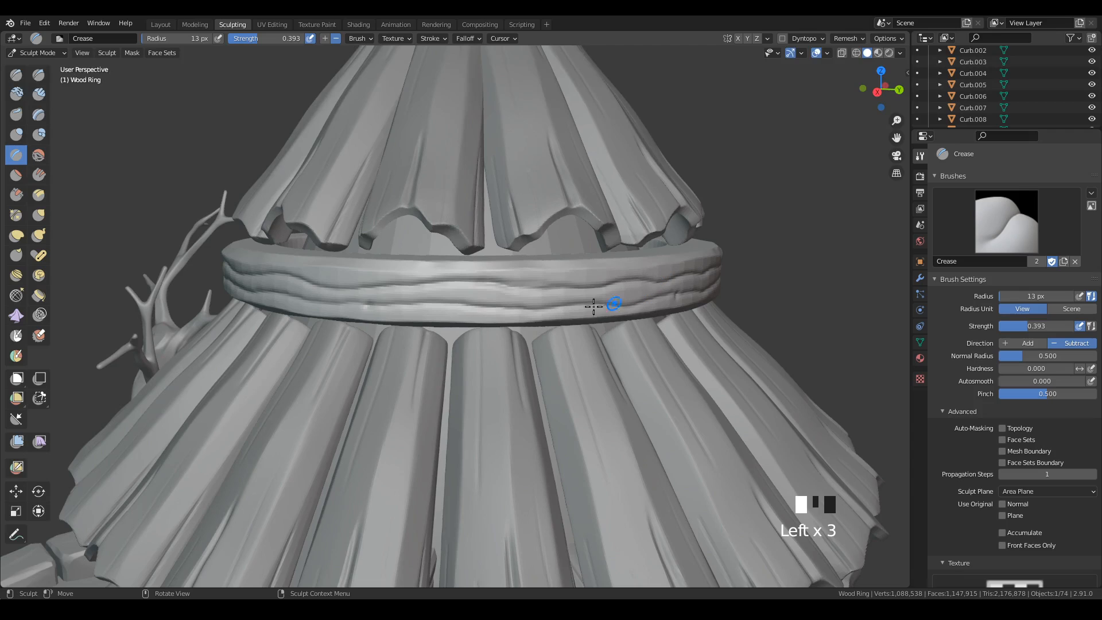
{"action": "left_click_drag", "start_coordinate": [353, 306], "coordinate": [372, 309]}
{"action": "left_click_drag", "start_coordinate": [453, 303], "coordinate": [540, 307]}
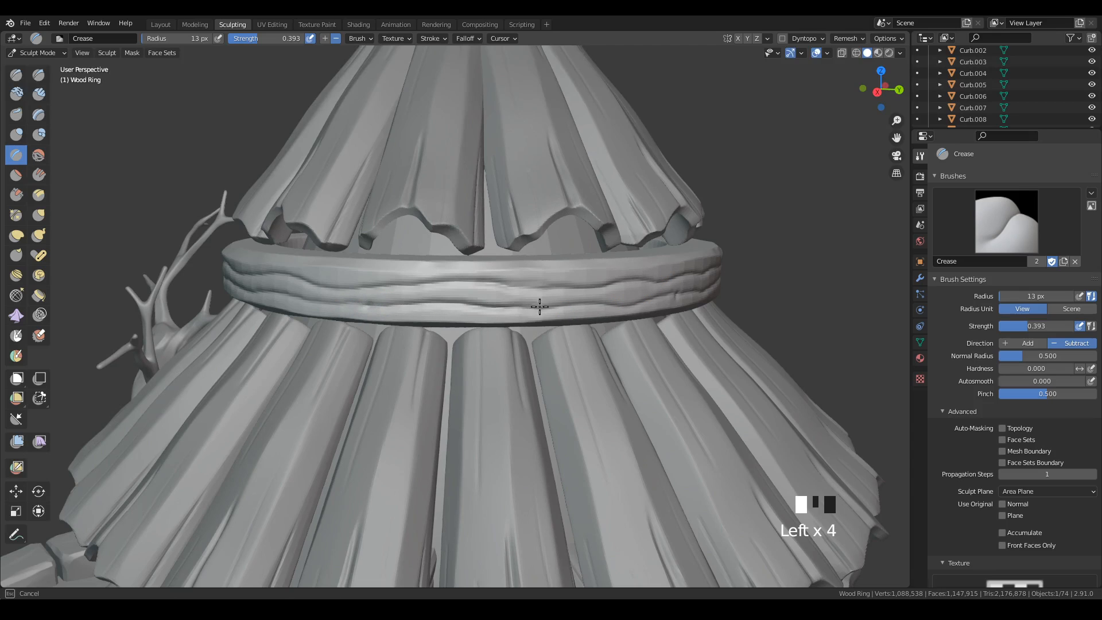
{"action": "left_click_drag", "start_coordinate": [674, 295], "coordinate": [674, 295]}
Crease thin grain lines into the next side of the ring, undoing and redrawing the lower line.
{"action": "middle_click_drag", "start_coordinate": [674, 295], "coordinate": [544, 313]}
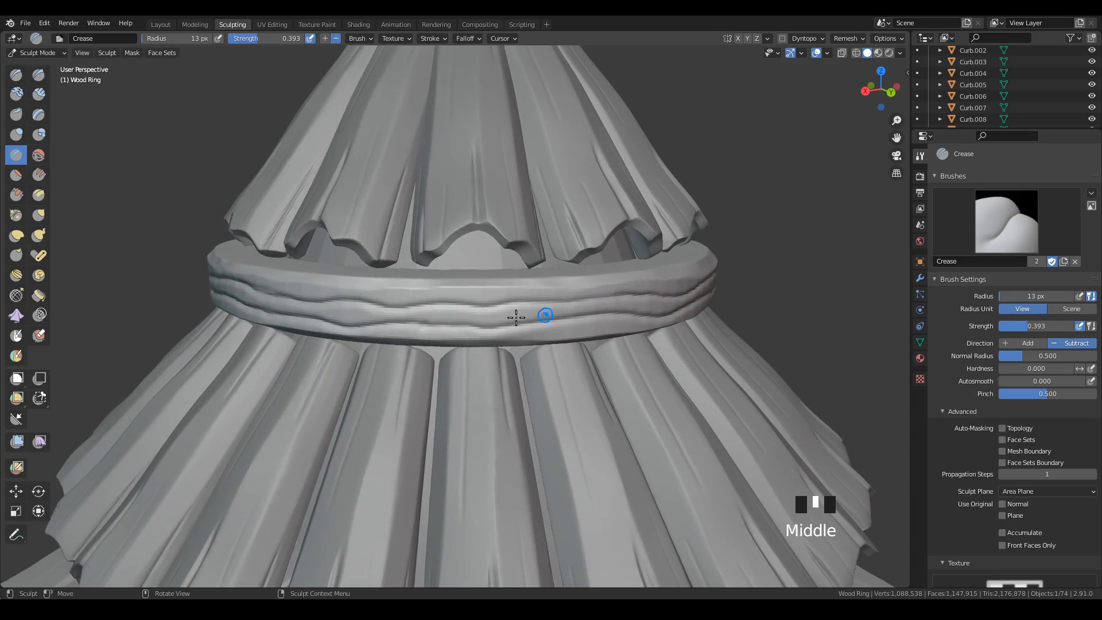
{"action": "left_click_drag", "start_coordinate": [350, 296], "coordinate": [629, 298]}
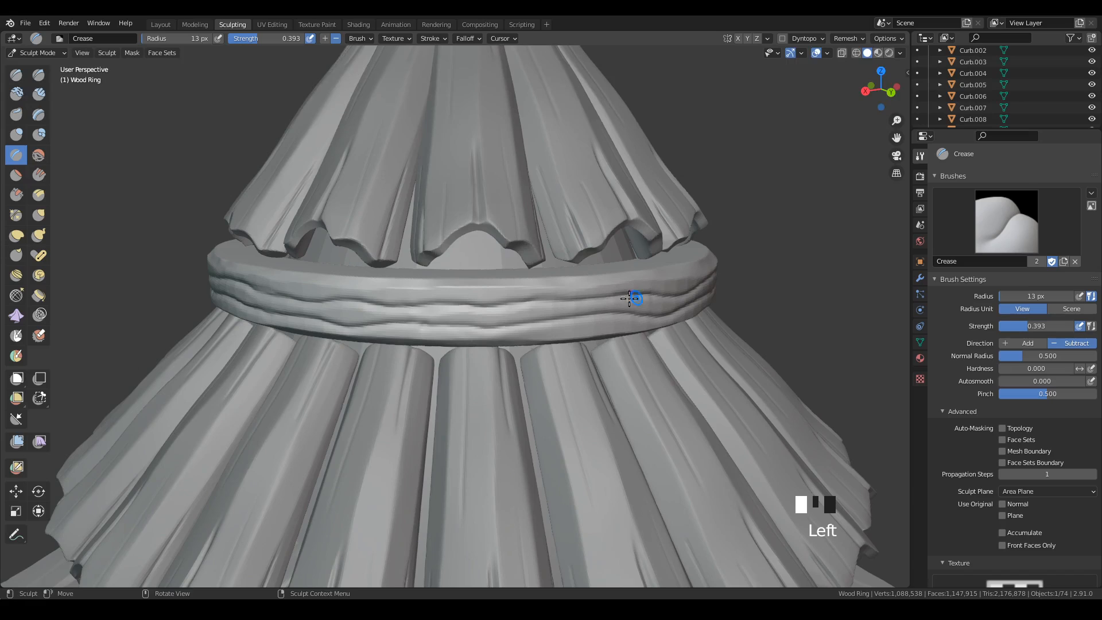
{"action": "mouse_move", "coordinate": [378, 330]}
{"action": "left_mouse_down"}
{"action": "mouse_move", "coordinate": [591, 327]}
{"action": "mouse_move", "coordinate": [637, 315]}
{"action": "left_mouse_up"}
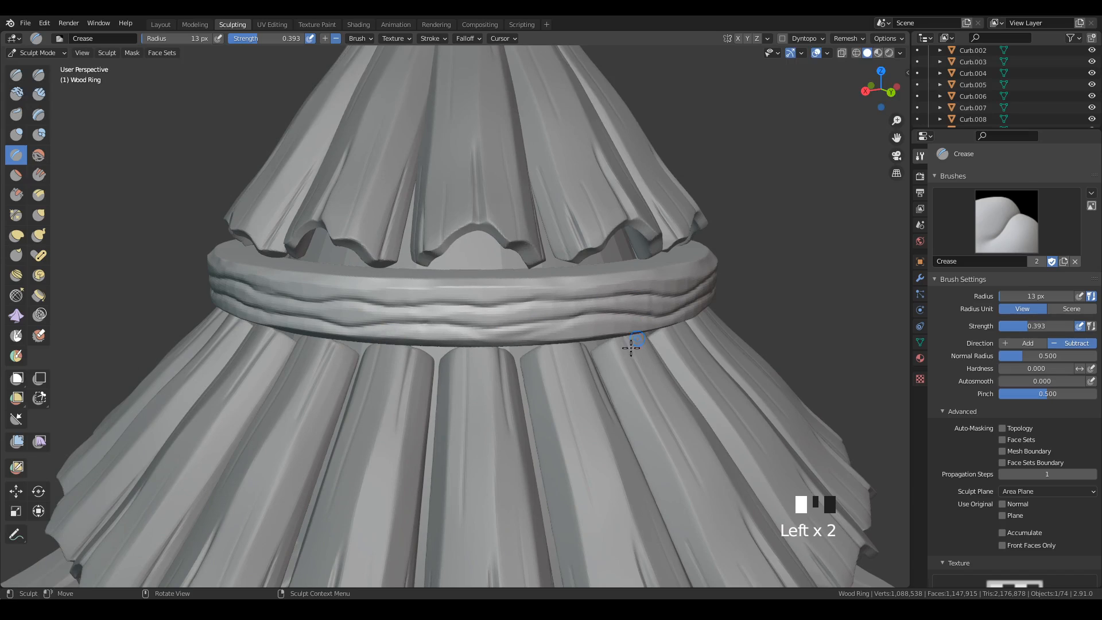
{"action": "key", "text": "ctrl+z"}
{"action": "left_click_drag", "start_coordinate": [401, 331], "coordinate": [688, 310]}
{"action": "key", "text": "ctrl+z"}
{"action": "left_click_drag", "start_coordinate": [439, 322], "coordinate": [665, 316]}
{"action": "middle_click_drag", "start_coordinate": [665, 316], "coordinate": [655, 315]}
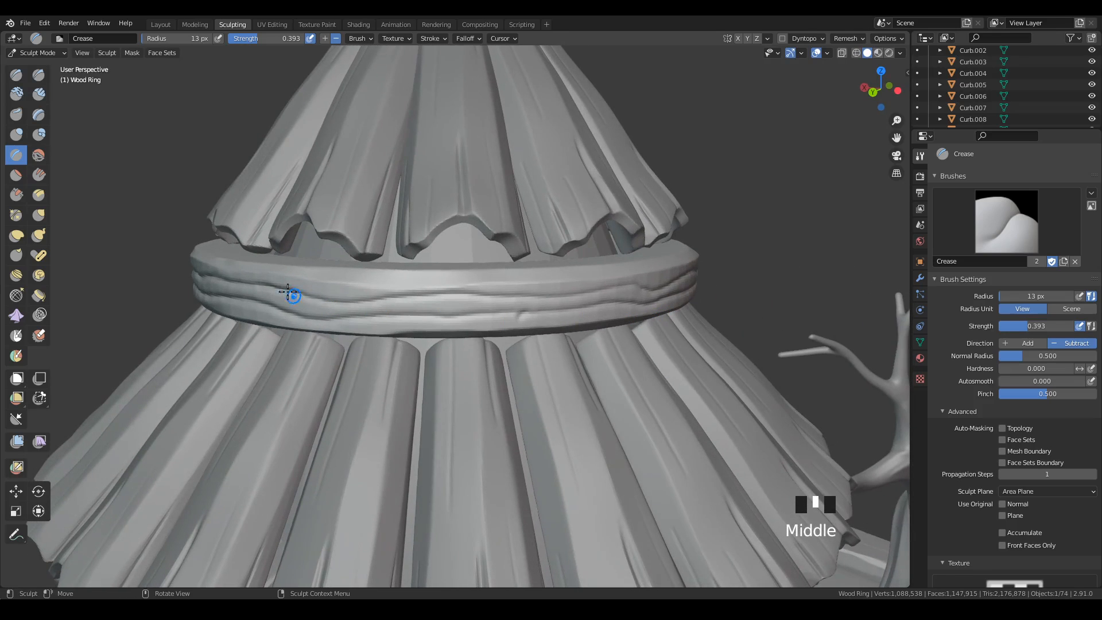
Crease thin grain lines between the grooves on the next two sides of the ring.
{"action": "left_click_drag", "start_coordinate": [290, 295], "coordinate": [606, 291]}
{"action": "left_click_drag", "start_coordinate": [405, 314], "coordinate": [654, 304]}
{"action": "mouse_move", "coordinate": [654, 305]}
{"action": "middle_mouse_down"}
{"action": "mouse_move", "coordinate": [669, 325]}
{"action": "mouse_move", "coordinate": [600, 327]}
{"action": "middle_mouse_up"}
{"action": "left_click_drag", "start_coordinate": [459, 323], "coordinate": [608, 305]}
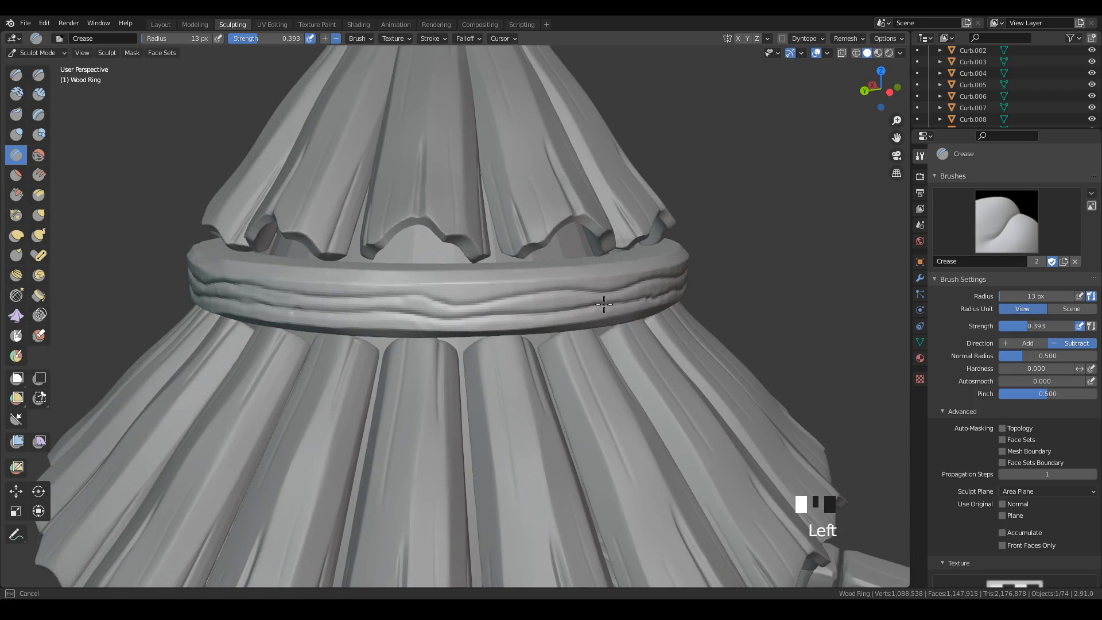
{"action": "left_click_drag", "start_coordinate": [478, 301], "coordinate": [612, 291]}
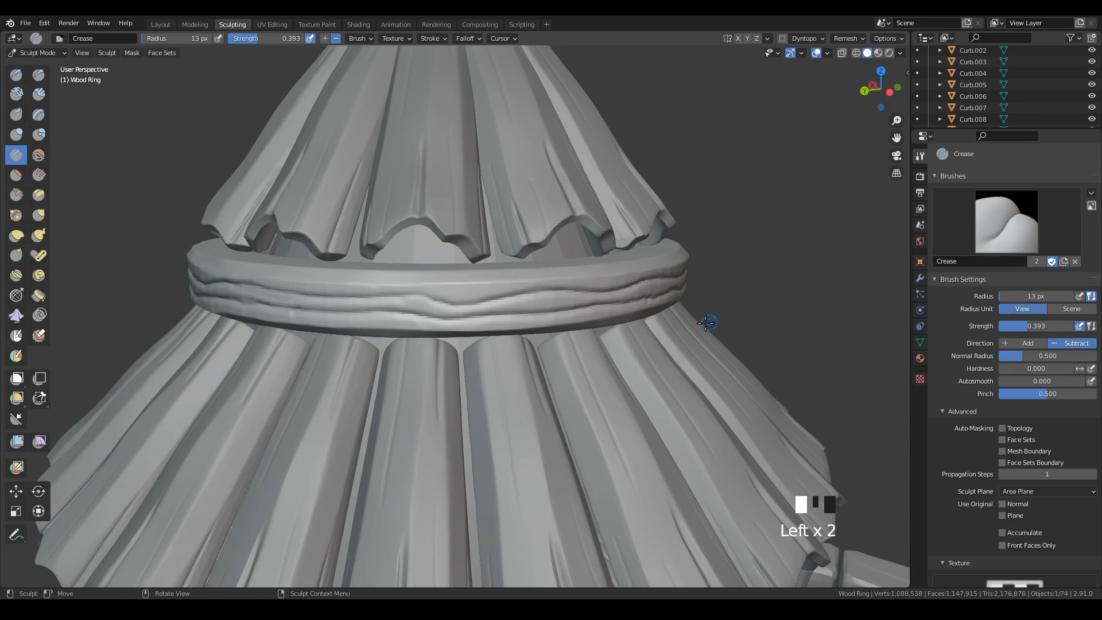
{"action": "middle_click_drag", "start_coordinate": [711, 322], "coordinate": [605, 320]}
Crease grain lines into the remaining side of the ring, undoing the last stroke and drawing a longer one across the side.
{"action": "left_click_drag", "start_coordinate": [236, 308], "coordinate": [432, 323]}
{"action": "left_click_drag", "start_coordinate": [327, 296], "coordinate": [436, 310]}
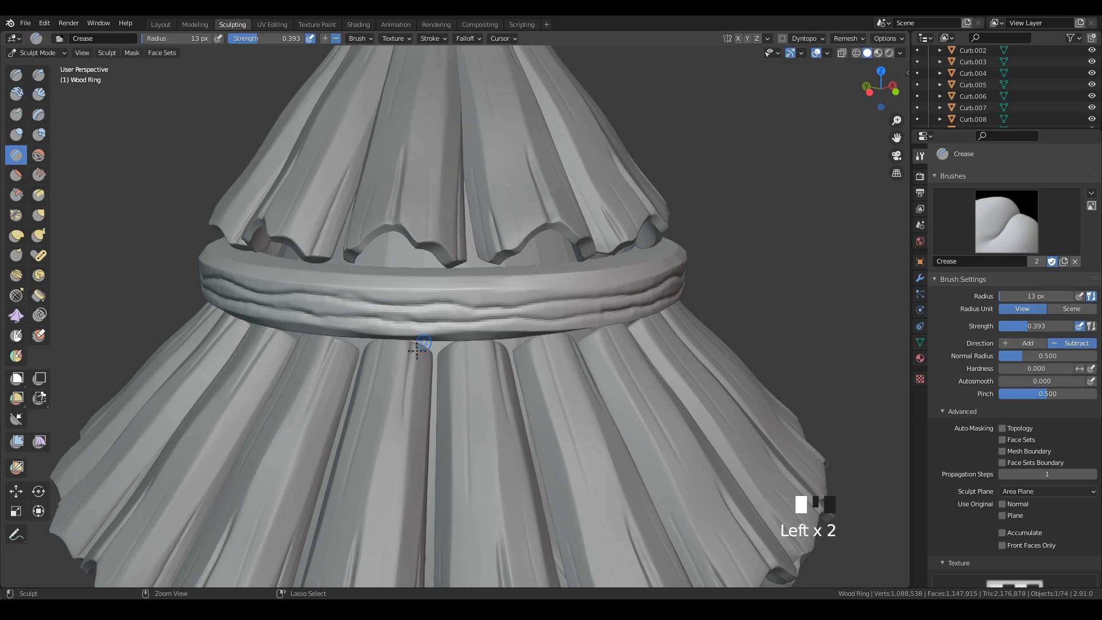
{"action": "key", "text": "ctrl+z"}
{"action": "mouse_move", "coordinate": [302, 293]}
{"action": "left_mouse_down"}
{"action": "mouse_move", "coordinate": [379, 306]}
{"action": "mouse_move", "coordinate": [613, 294]}
{"action": "left_mouse_up"}
{"action": "middle_click_drag", "start_coordinate": [772, 330], "coordinate": [713, 322]}
Switch to the Scrape brush, enlarge its radius to 93 px, and flatten the raised grain on the facing side of the ring.
{"action": "left_click", "coordinate": [16, 195]}
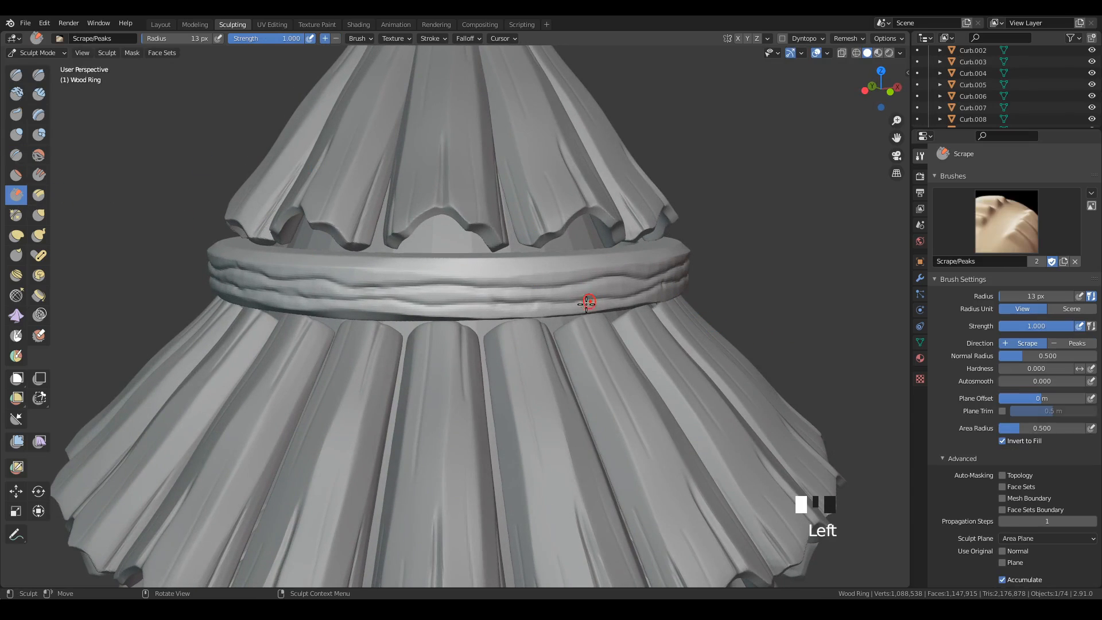
{"action": "key", "text": "f"}
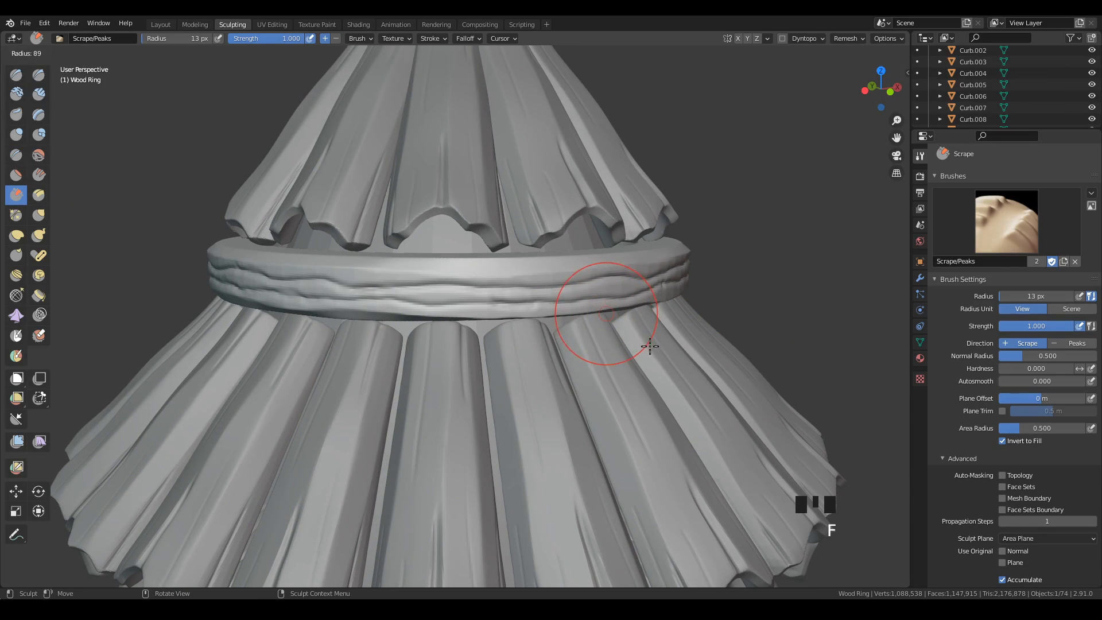
{"action": "left_click", "coordinate": [652, 345]}
{"action": "mouse_move", "coordinate": [632, 327]}
{"action": "middle_mouse_down"}
{"action": "mouse_move", "coordinate": [606, 325]}
{"action": "mouse_move", "coordinate": [572, 286]}
{"action": "middle_mouse_up"}
{"action": "left_click_drag", "start_coordinate": [459, 261], "coordinate": [696, 261]}
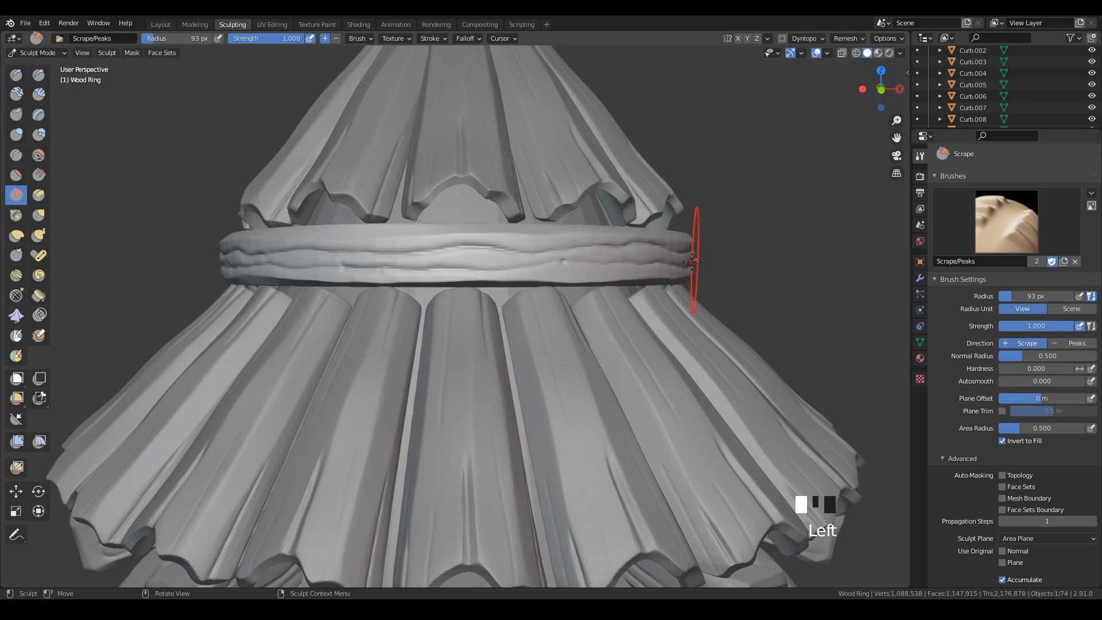
{"action": "left_click_drag", "start_coordinate": [480, 258], "coordinate": [292, 264]}
Scrape the wood-grain ridges flatter on the next few sides of the ring with long horizontal strokes.
{"action": "mouse_move", "coordinate": [494, 317]}
{"action": "middle_mouse_down"}
{"action": "mouse_move", "coordinate": [580, 340]}
{"action": "mouse_move", "coordinate": [571, 300]}
{"action": "middle_mouse_up"}
{"action": "left_click_drag", "start_coordinate": [568, 301], "coordinate": [424, 304]}
{"action": "left_click_drag", "start_coordinate": [524, 311], "coordinate": [261, 302]}
{"action": "mouse_move", "coordinate": [478, 345]}
{"action": "middle_mouse_down"}
{"action": "mouse_move", "coordinate": [512, 364]}
{"action": "mouse_move", "coordinate": [609, 331]}
{"action": "middle_mouse_up"}
{"action": "mouse_move", "coordinate": [624, 320]}
{"action": "left_mouse_down"}
{"action": "mouse_move", "coordinate": [541, 304]}
{"action": "mouse_move", "coordinate": [418, 308]}
{"action": "left_mouse_up"}
{"action": "mouse_move", "coordinate": [419, 308]}
{"action": "middle_mouse_down"}
{"action": "mouse_move", "coordinate": [552, 361]}
{"action": "mouse_move", "coordinate": [613, 342]}
{"action": "middle_mouse_up"}
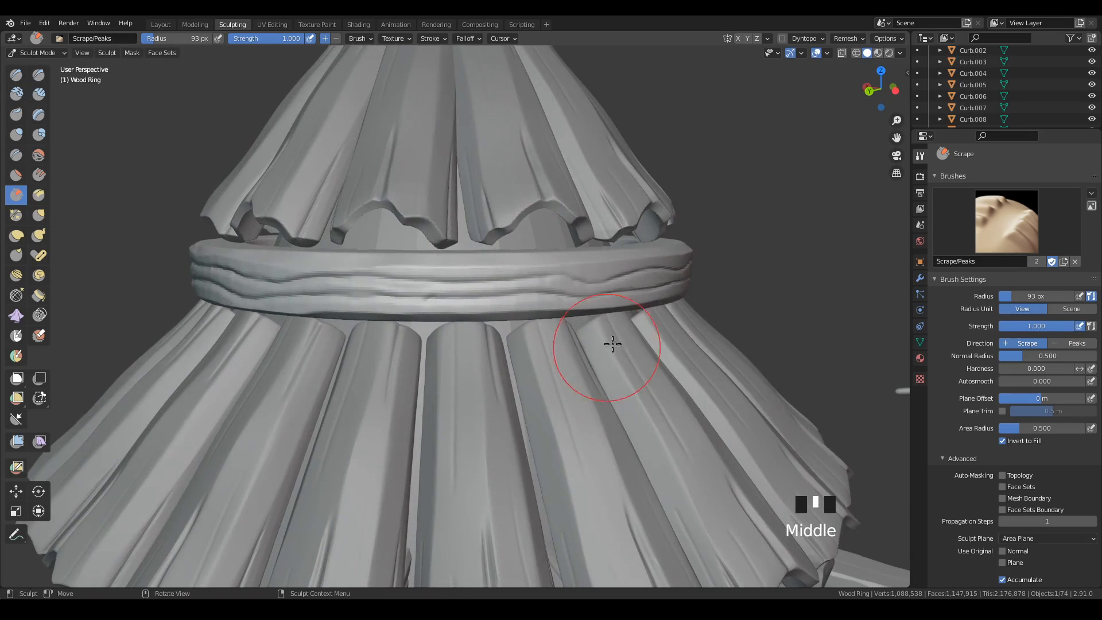
{"action": "left_click_drag", "start_coordinate": [580, 299], "coordinate": [459, 295]}
{"action": "left_click_drag", "start_coordinate": [595, 279], "coordinate": [376, 288]}
{"action": "mouse_move", "coordinate": [560, 360]}
{"action": "middle_mouse_down"}
{"action": "mouse_move", "coordinate": [594, 376]}
{"action": "mouse_move", "coordinate": [628, 369]}
{"action": "middle_mouse_up"}
{"action": "left_click_drag", "start_coordinate": [539, 278], "coordinate": [391, 274]}
{"action": "left_click_drag", "start_coordinate": [566, 266], "coordinate": [399, 272]}
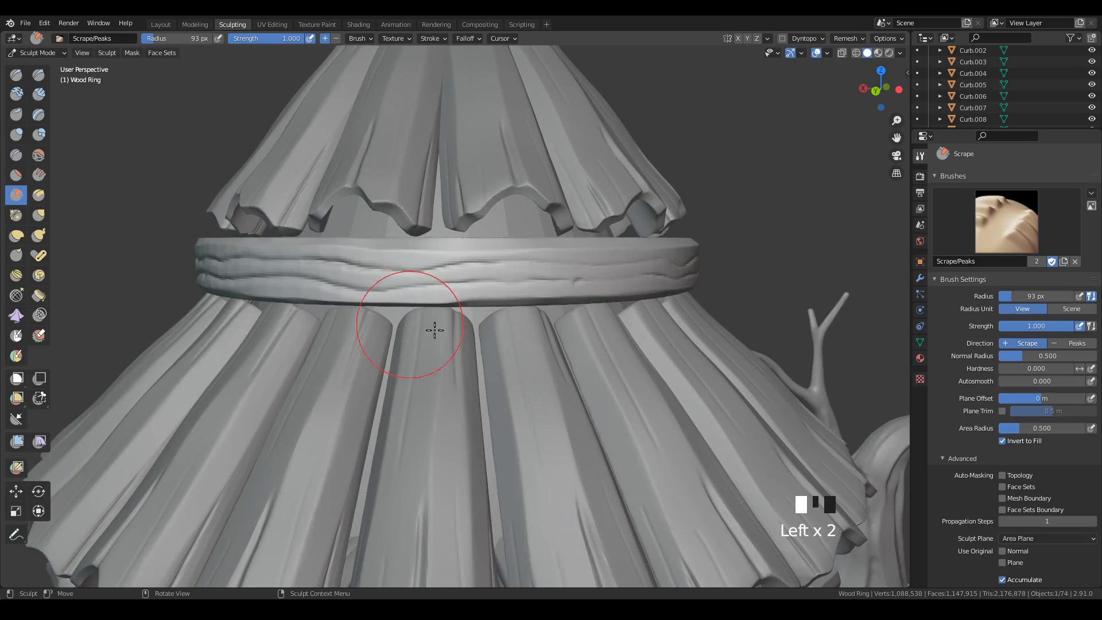
{"action": "middle_click_drag", "start_coordinate": [534, 348], "coordinate": [603, 367]}
{"action": "mouse_move", "coordinate": [625, 315]}
{"action": "left_mouse_down"}
{"action": "mouse_move", "coordinate": [459, 321]}
{"action": "mouse_move", "coordinate": [491, 332]}
{"action": "left_mouse_up"}
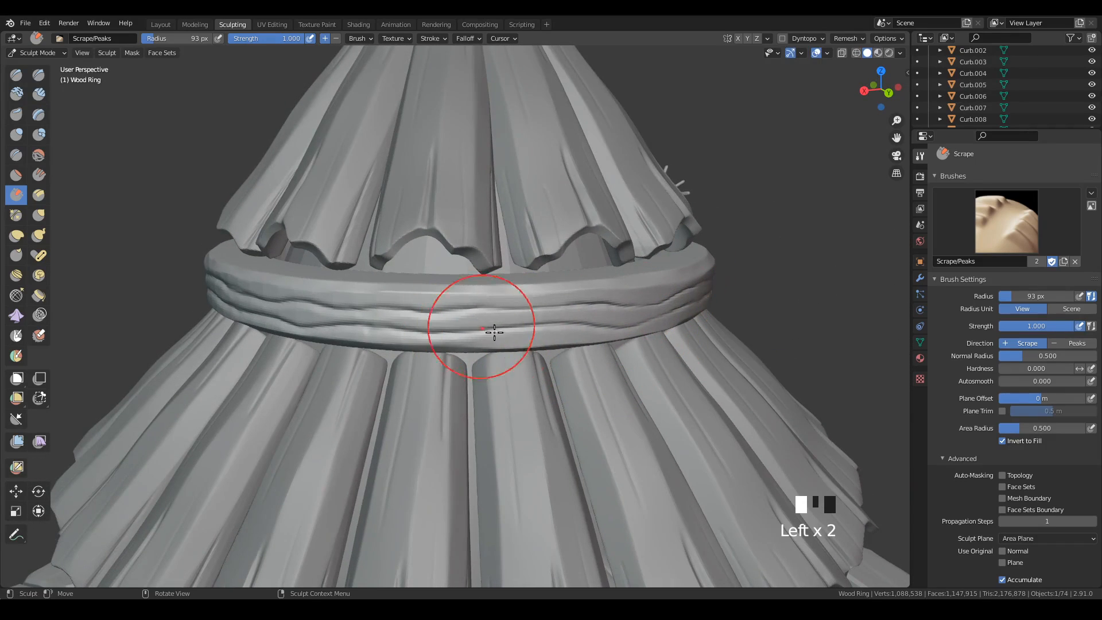
Continue scraping around the rest of the ring to soften and flatten its grooves and grain on every remaining side.
{"action": "middle_click_drag", "start_coordinate": [643, 381], "coordinate": [684, 359]}
{"action": "left_click_drag", "start_coordinate": [574, 304], "coordinate": [454, 304]}
{"action": "left_click_drag", "start_coordinate": [682, 283], "coordinate": [531, 307]}
{"action": "mouse_move", "coordinate": [677, 369]}
{"action": "middle_mouse_down"}
{"action": "mouse_move", "coordinate": [701, 372]}
{"action": "mouse_move", "coordinate": [712, 359]}
{"action": "middle_mouse_up"}
{"action": "left_click_drag", "start_coordinate": [592, 317], "coordinate": [377, 317]}
{"action": "mouse_move", "coordinate": [600, 380]}
{"action": "middle_mouse_down"}
{"action": "mouse_move", "coordinate": [653, 389]}
{"action": "mouse_move", "coordinate": [655, 358]}
{"action": "middle_mouse_up"}
{"action": "left_click_drag", "start_coordinate": [612, 259], "coordinate": [402, 253]}
{"action": "left_click_drag", "start_coordinate": [580, 259], "coordinate": [425, 258]}
{"action": "middle_click_drag", "start_coordinate": [522, 338], "coordinate": [606, 355]}
{"action": "left_click_drag", "start_coordinate": [603, 306], "coordinate": [448, 305]}
{"action": "left_click_drag", "start_coordinate": [614, 301], "coordinate": [476, 306]}
{"action": "mouse_move", "coordinate": [577, 348]}
{"action": "middle_mouse_down"}
{"action": "mouse_move", "coordinate": [593, 372]}
{"action": "mouse_move", "coordinate": [689, 325]}
{"action": "mouse_move", "coordinate": [660, 301]}
{"action": "middle_mouse_up"}
{"action": "left_click_drag", "start_coordinate": [637, 283], "coordinate": [506, 281]}
{"action": "left_click_drag", "start_coordinate": [586, 282], "coordinate": [368, 278]}
{"action": "left_click_drag", "start_coordinate": [574, 285], "coordinate": [402, 286]}
{"action": "mouse_move", "coordinate": [497, 350]}
{"action": "middle_mouse_down"}
{"action": "mouse_move", "coordinate": [536, 377]}
{"action": "mouse_move", "coordinate": [609, 396]}
{"action": "middle_mouse_up"}
{"action": "left_click_drag", "start_coordinate": [626, 304], "coordinate": [460, 313]}
Switch to the Draw brush with the Orb_Rock_Detail preset and save the file.
{"action": "mouse_move", "coordinate": [658, 327]}
{"action": "middle_mouse_down", "text": "ctrl"}
{"action": "mouse_move", "coordinate": [673, 396]}
{"action": "mouse_move", "coordinate": [620, 413]}
{"action": "mouse_move", "coordinate": [612, 396]}
{"action": "mouse_move", "coordinate": [566, 406]}
{"action": "mouse_move", "coordinate": [660, 266]}
{"action": "mouse_move", "coordinate": [666, 274]}
{"action": "middle_mouse_up", "text": "ctrl"}
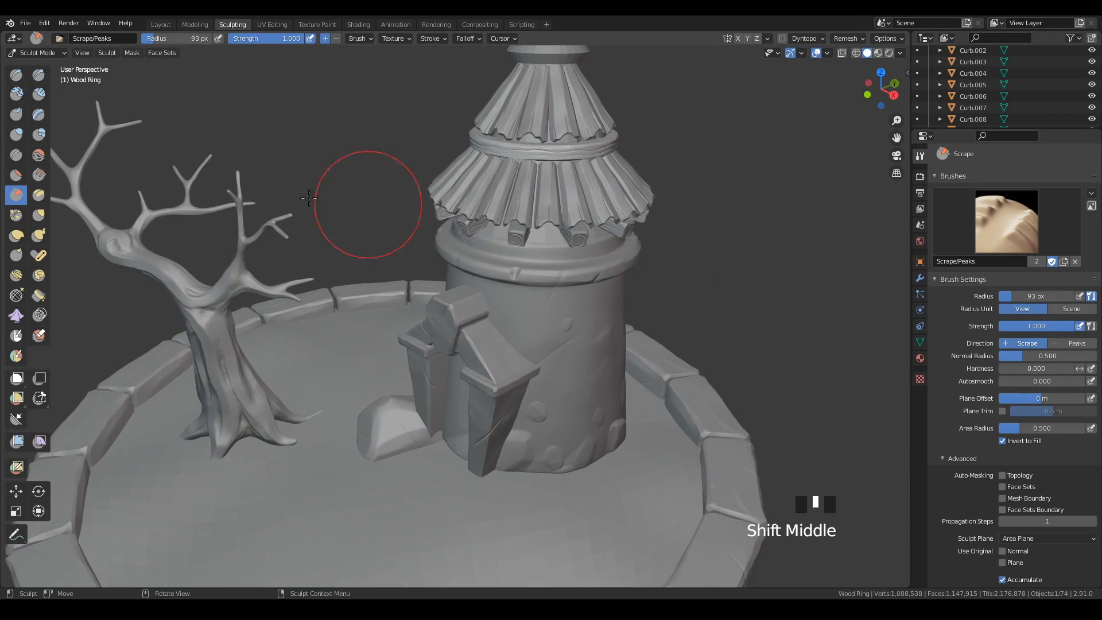
{"action": "left_click", "coordinate": [16, 75]}
{"action": "key", "text": "ctrl+s"}
{"action": "middle_click_drag", "start_coordinate": [659, 315], "coordinate": [711, 352], "text": "shift"}
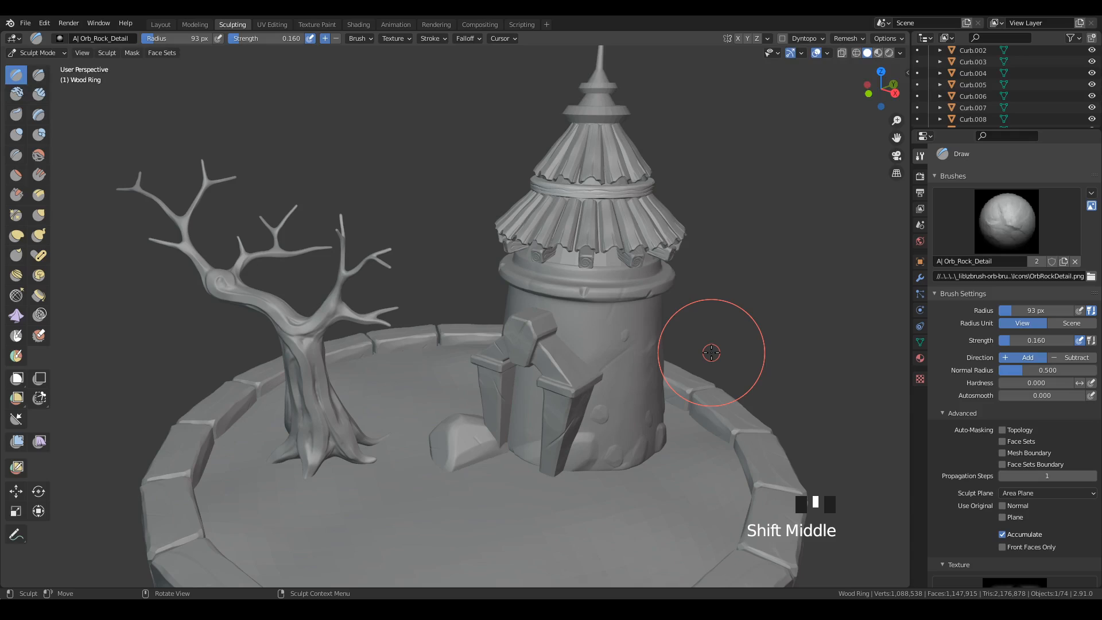